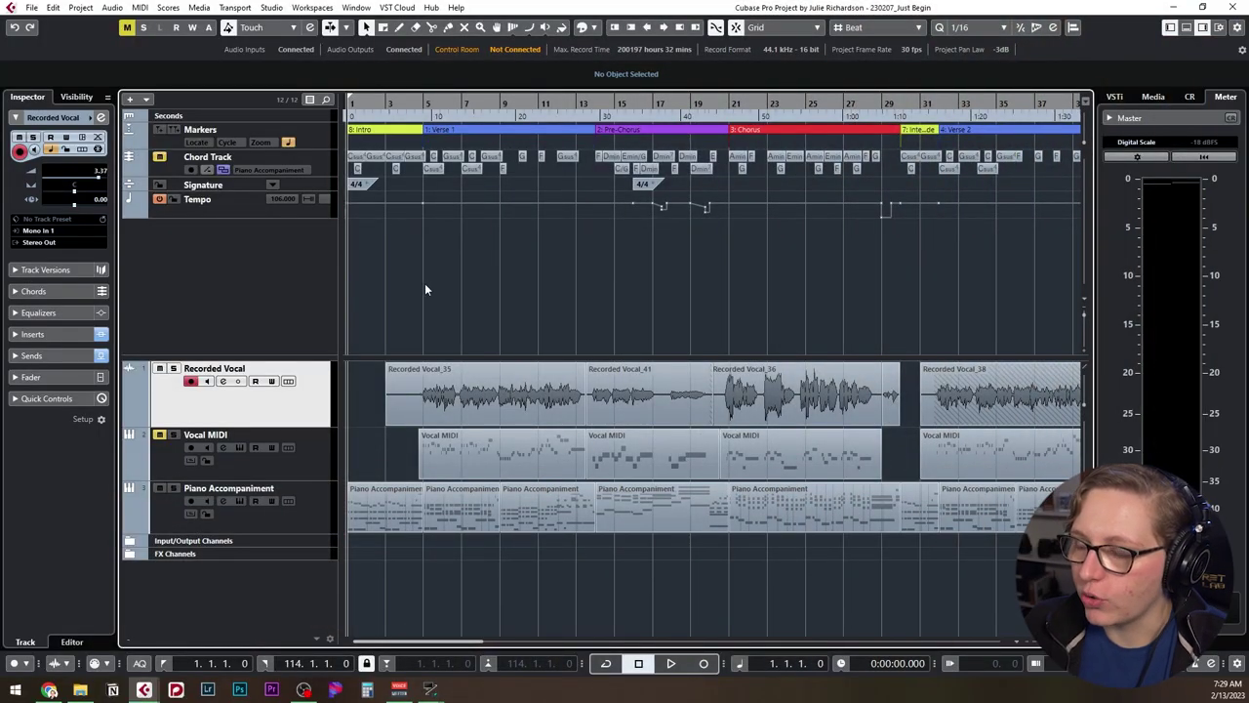
# Zoom out to the whole song and select the Chord Track to view its settings.
pyautogui.press('g')
pyautogui.press('g')
pyautogui.press('g')
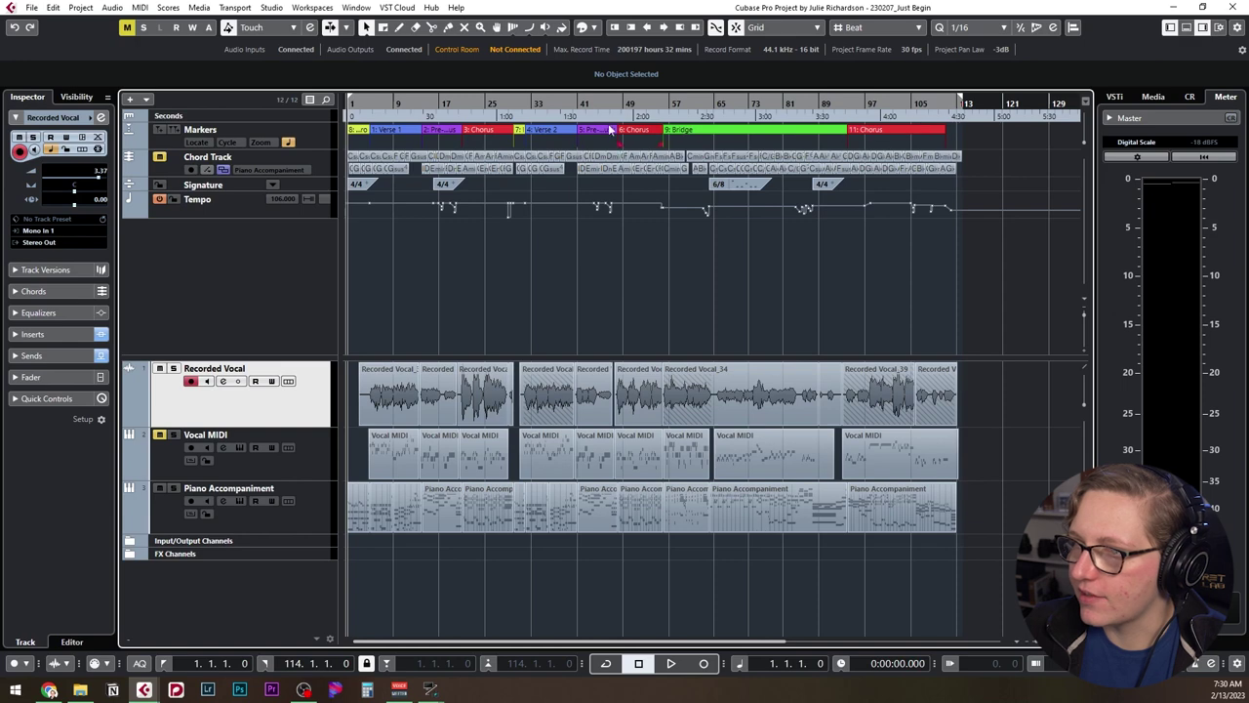
pyautogui.click(390, 164)
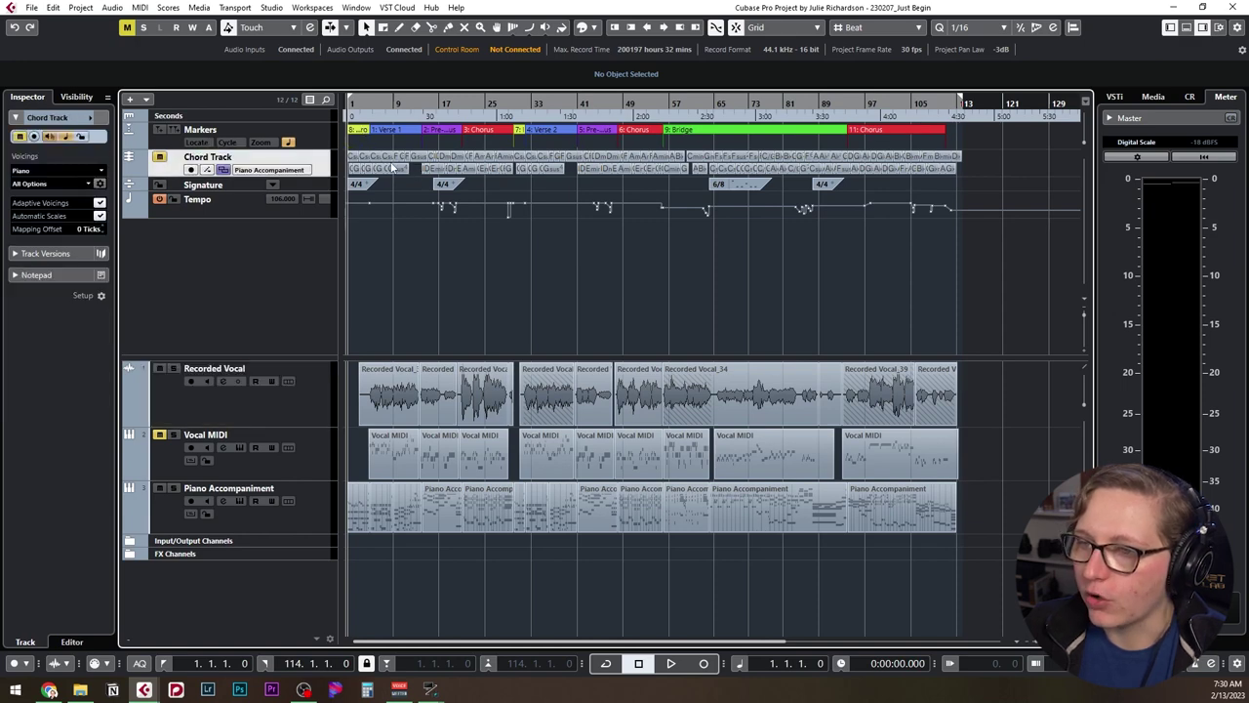
pyautogui.scroll(5, 389, 160)
pyautogui.hscroll(-6, 410, 161)
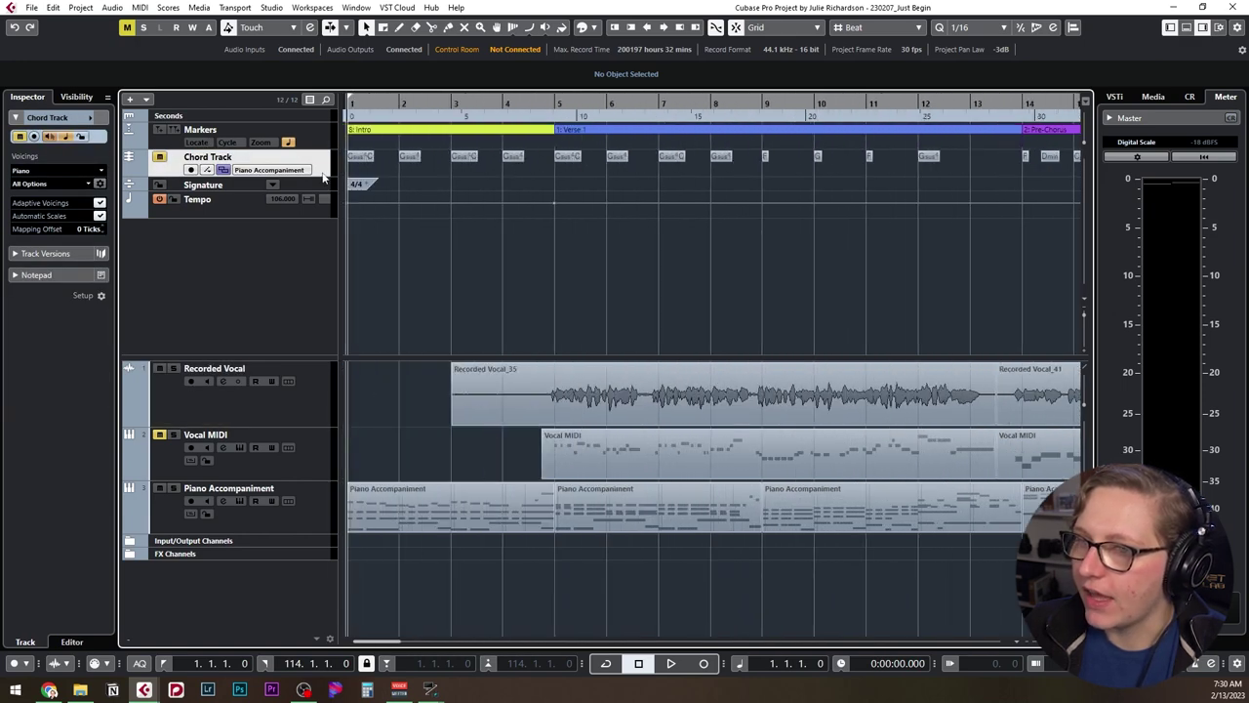
pyautogui.moveTo(323, 179)
pyautogui.mouseDown()
pyautogui.moveTo(322, 213)
pyautogui.moveTo(322, 179)
pyautogui.mouseUp()
# Select the Signature and Tempo tracks, enlarging the tempo lane to show the tempo curve.
pyautogui.click(412, 192)
pyautogui.scroll(-6, 412, 192)
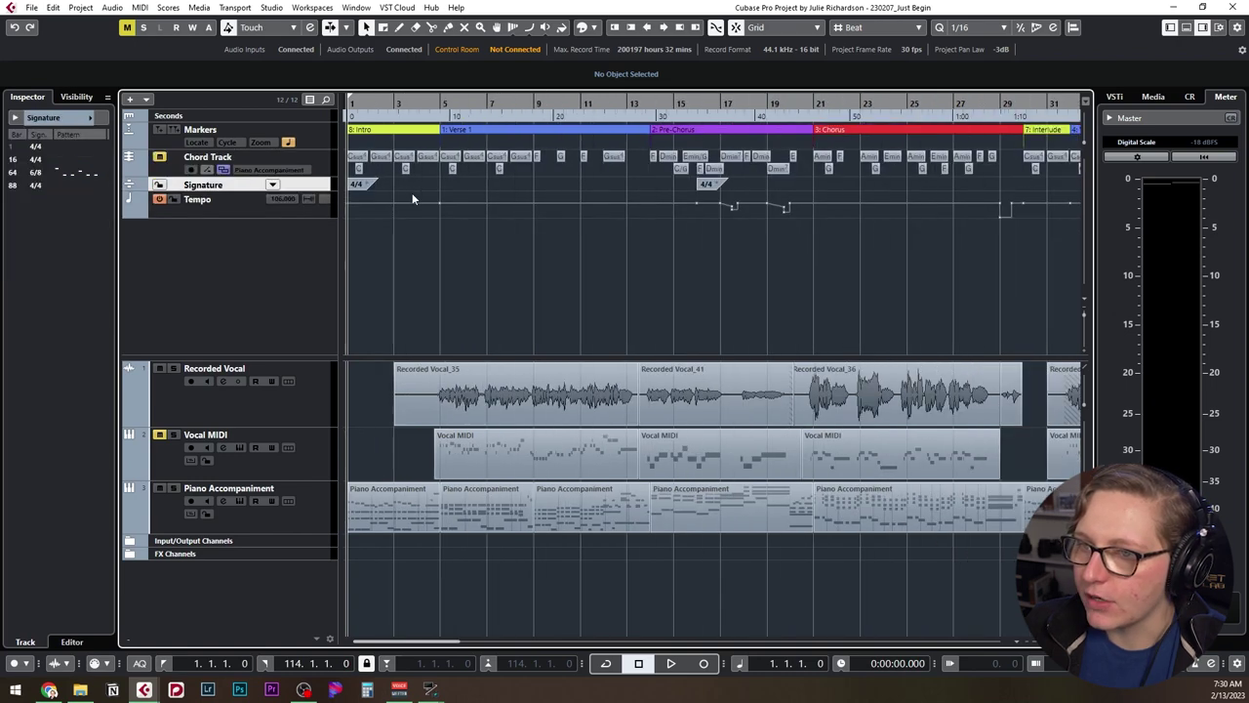
pyautogui.scroll(-3, 353, 195)
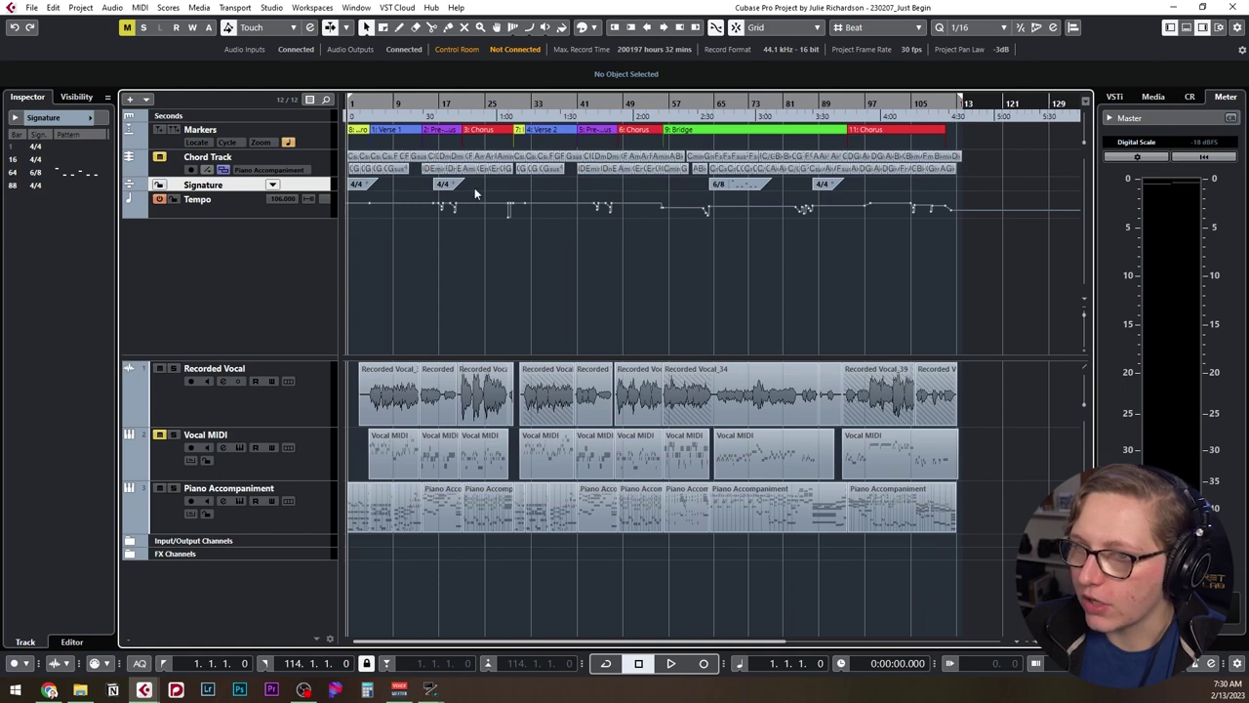
pyautogui.click(306, 207)
pyautogui.moveTo(307, 219); pyautogui.dragTo(305, 320)
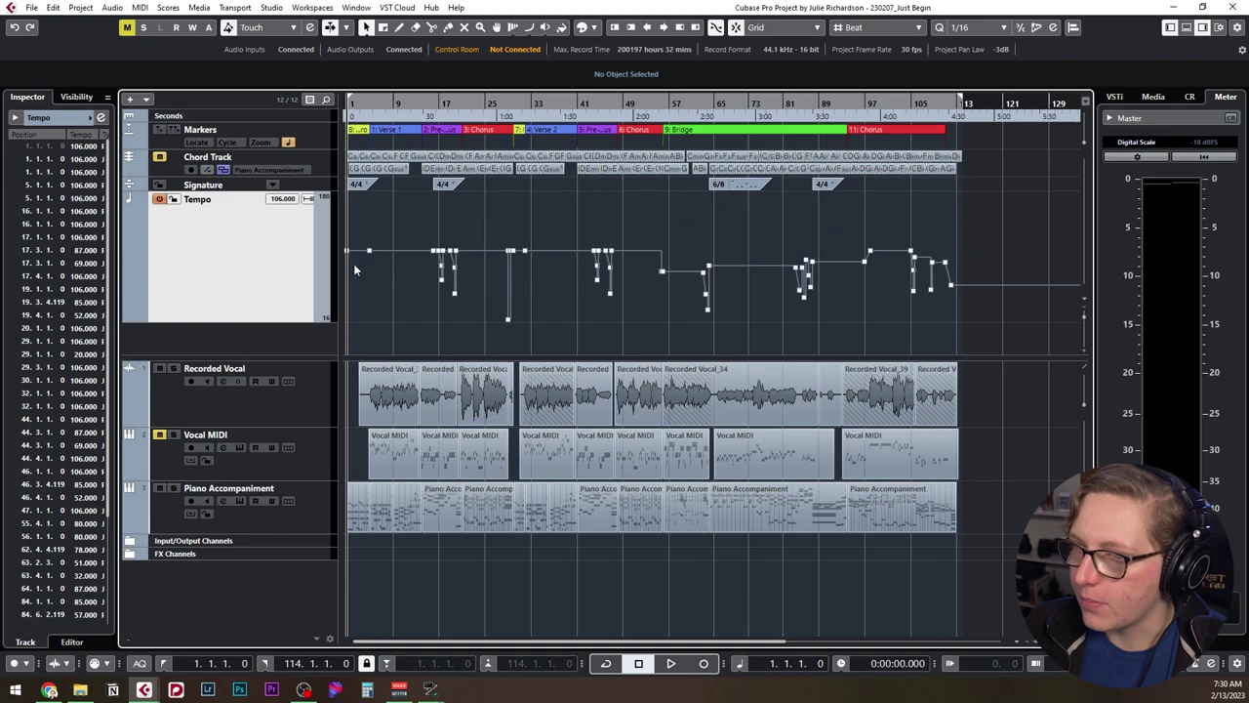
# Select the Vocal MIDI and Piano Accompaniment tracks together.
pyautogui.scroll(5, 430, 268)
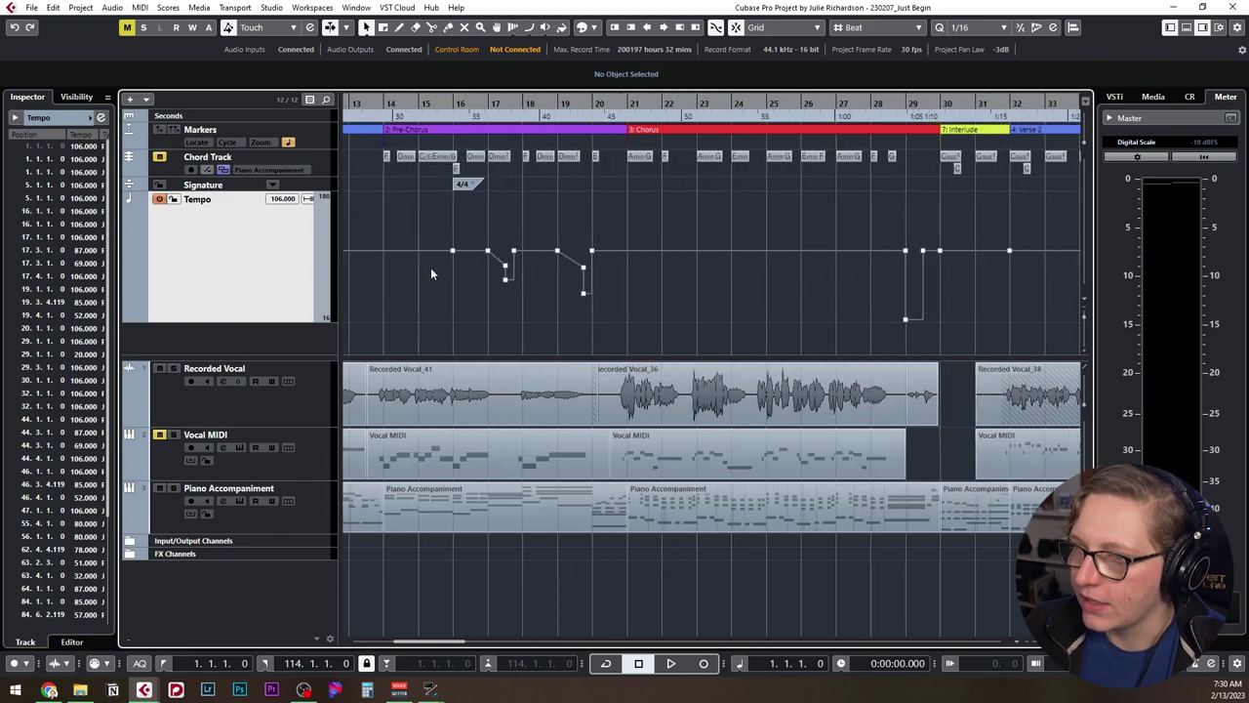
pyautogui.hscroll(10, 831, 296)
pyautogui.hscroll(8, 828, 303)
pyautogui.scroll(-3, 828, 302)
pyautogui.scroll(-3, 627, 305)
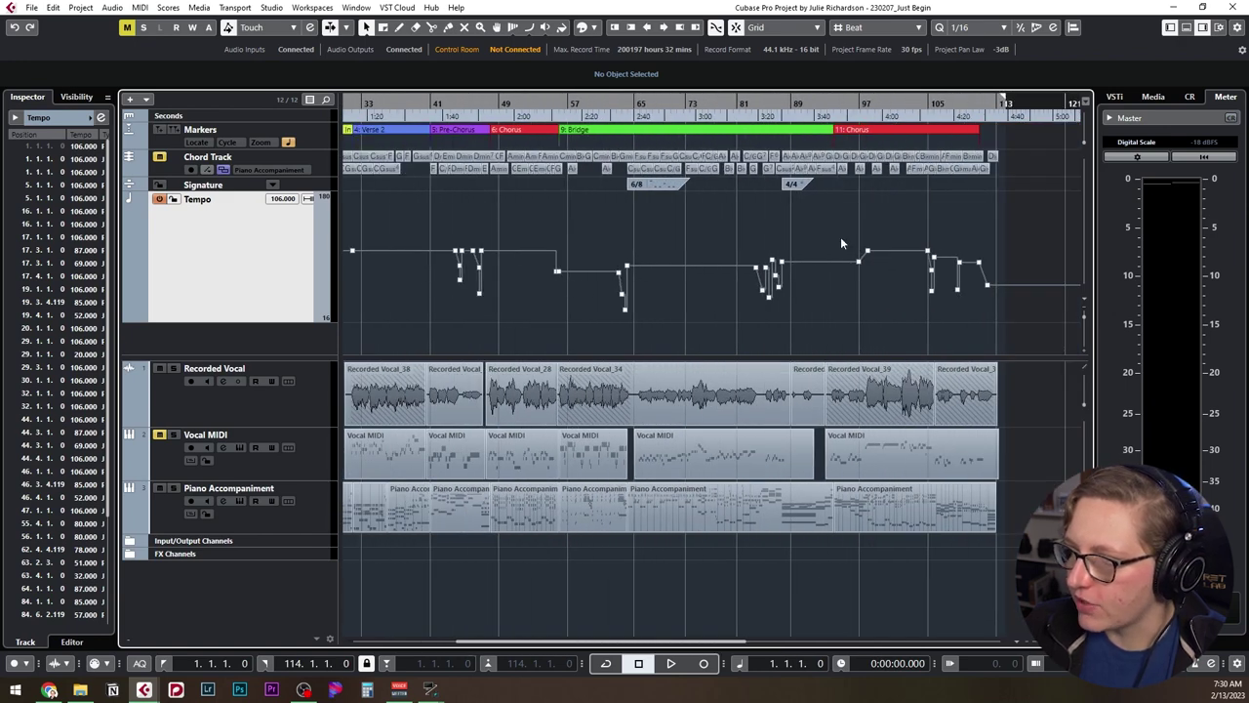
pyautogui.click(293, 503)
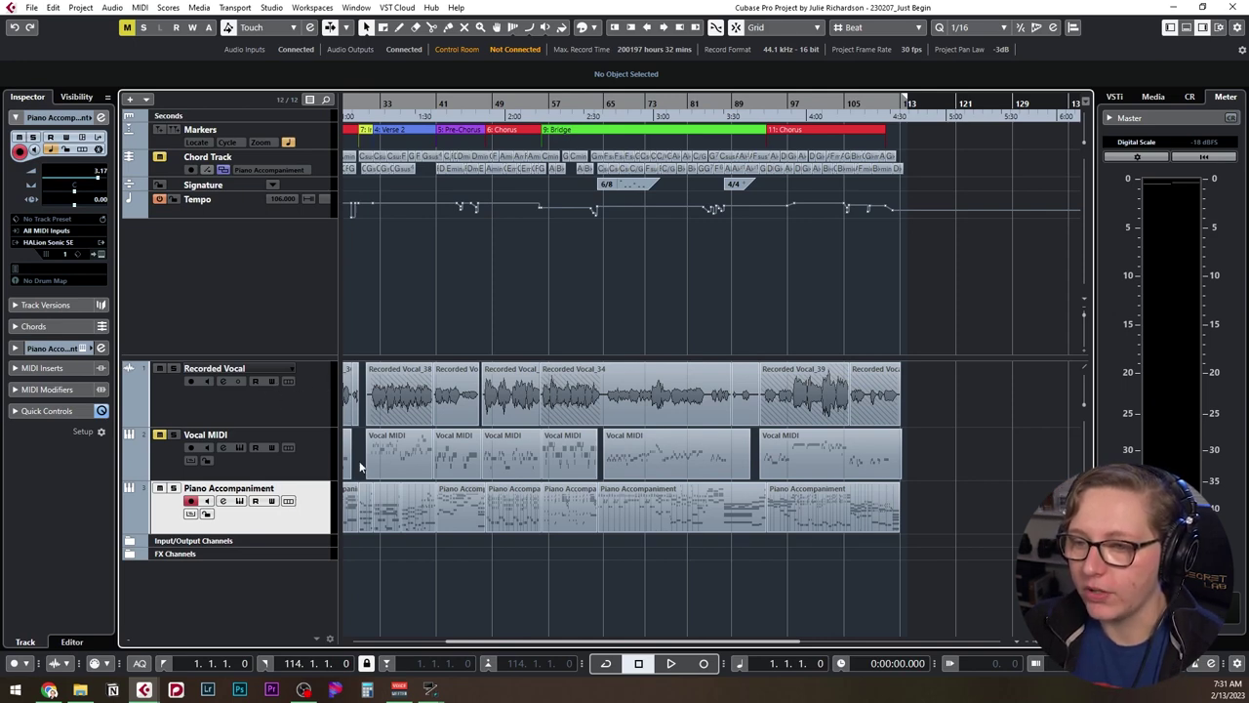
pyautogui.hscroll(-5, 425, 511)
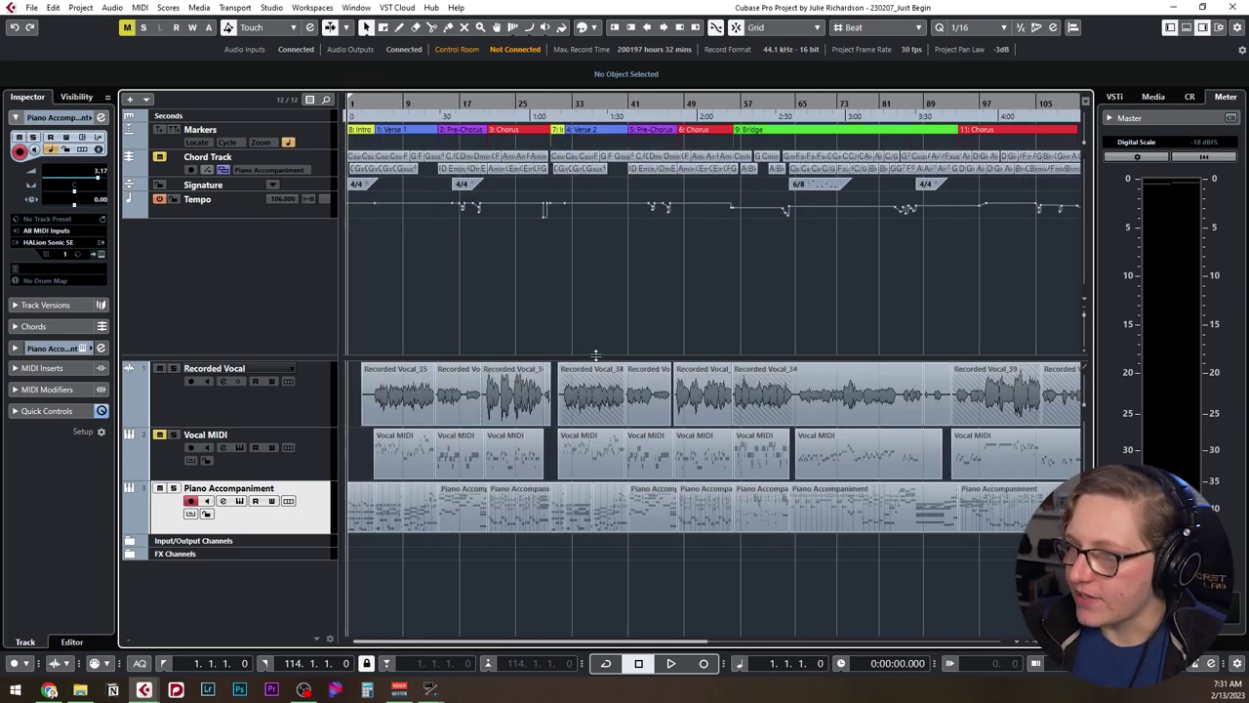
pyautogui.press('Up')
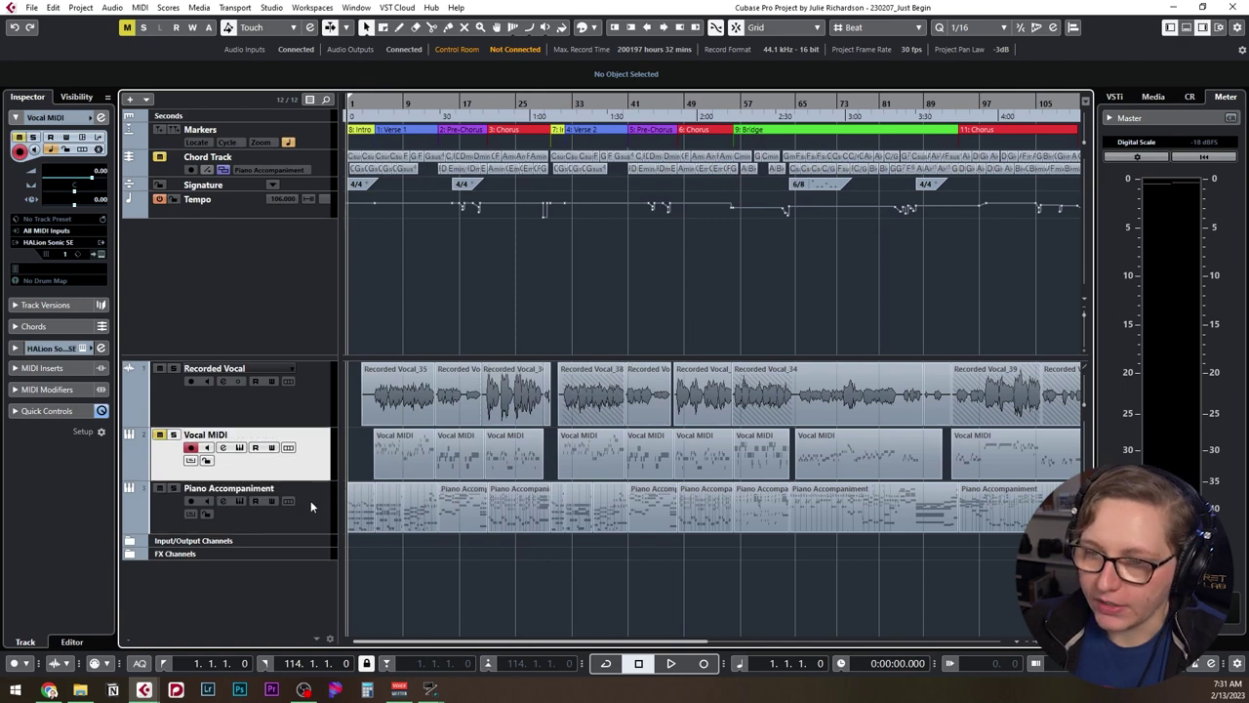
pyautogui.keyDown('shift'); pyautogui.click(312, 504); pyautogui.keyUp('shift')
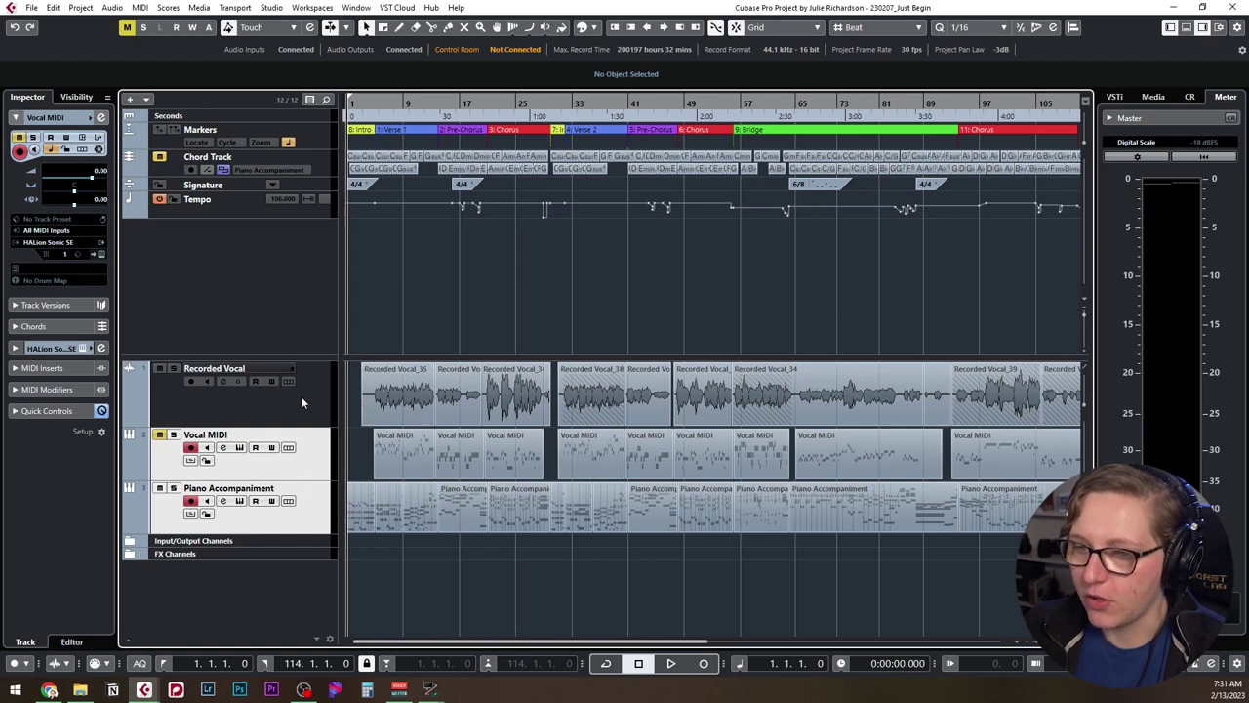
# Review the Markers, Signature and Chord Track inspector sections, then reselect Piano Accompaniment.
pyautogui.click(301, 396)
pyautogui.click(318, 135)
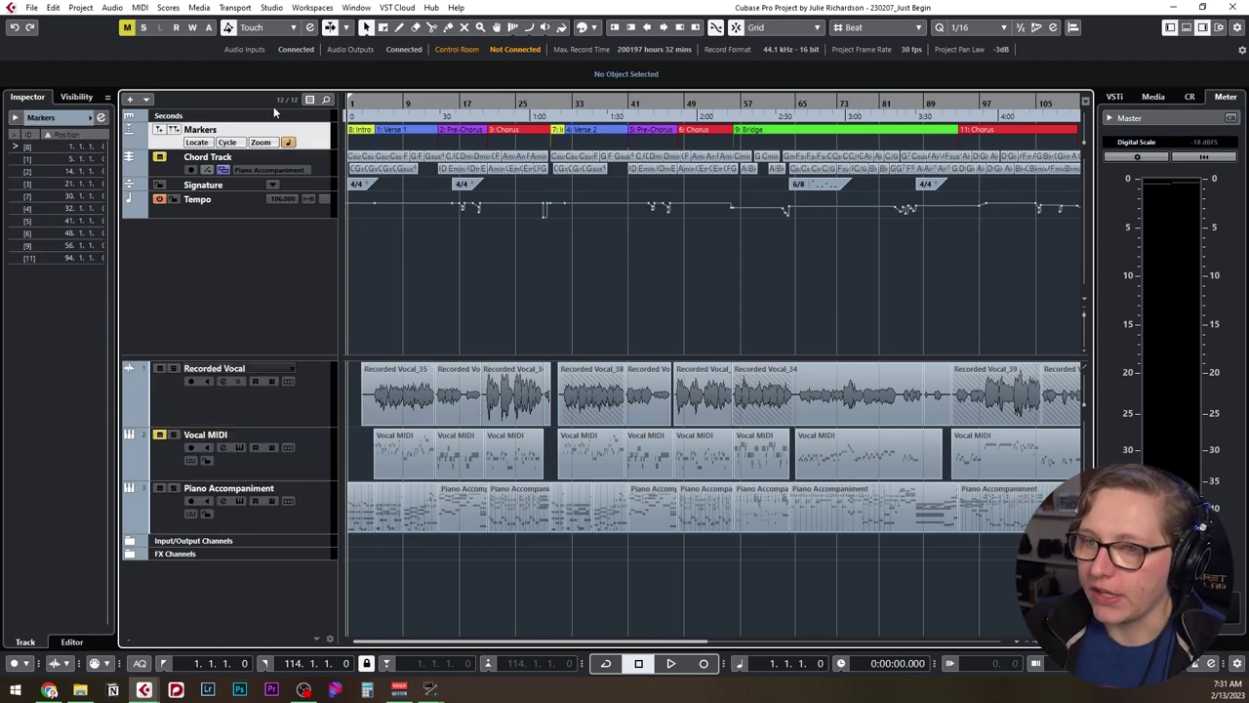
pyautogui.click(330, 185)
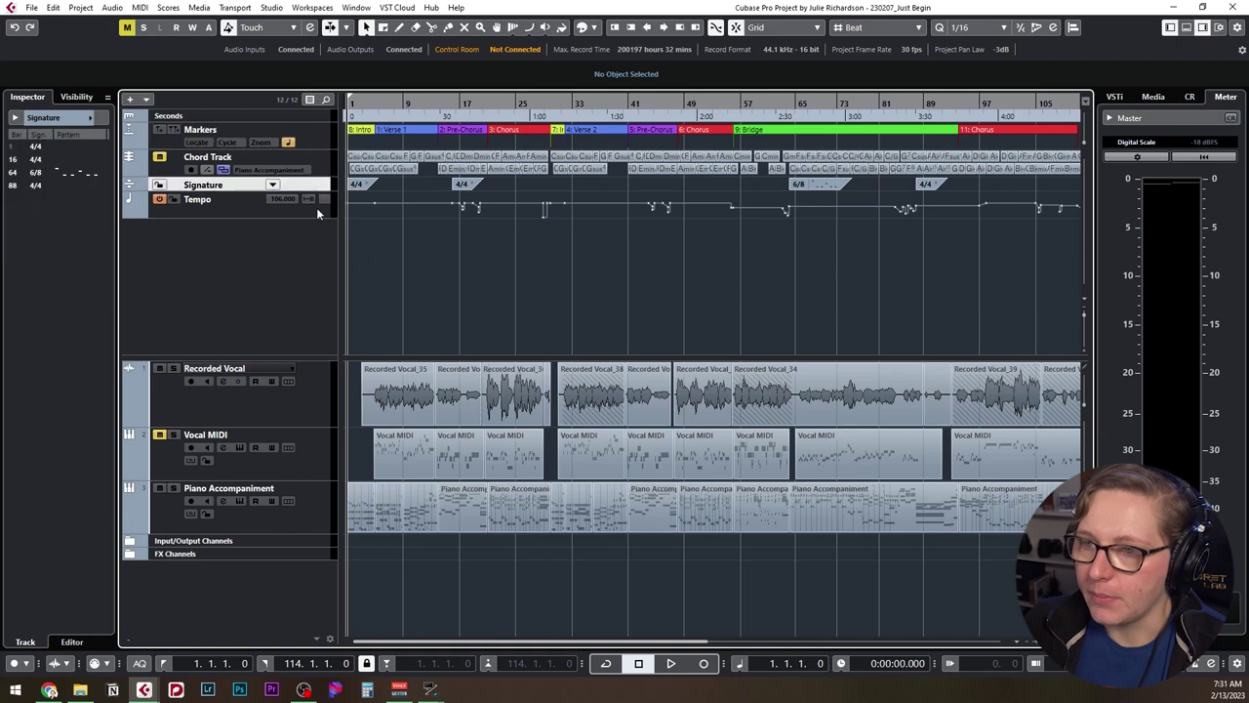
pyautogui.click(318, 158)
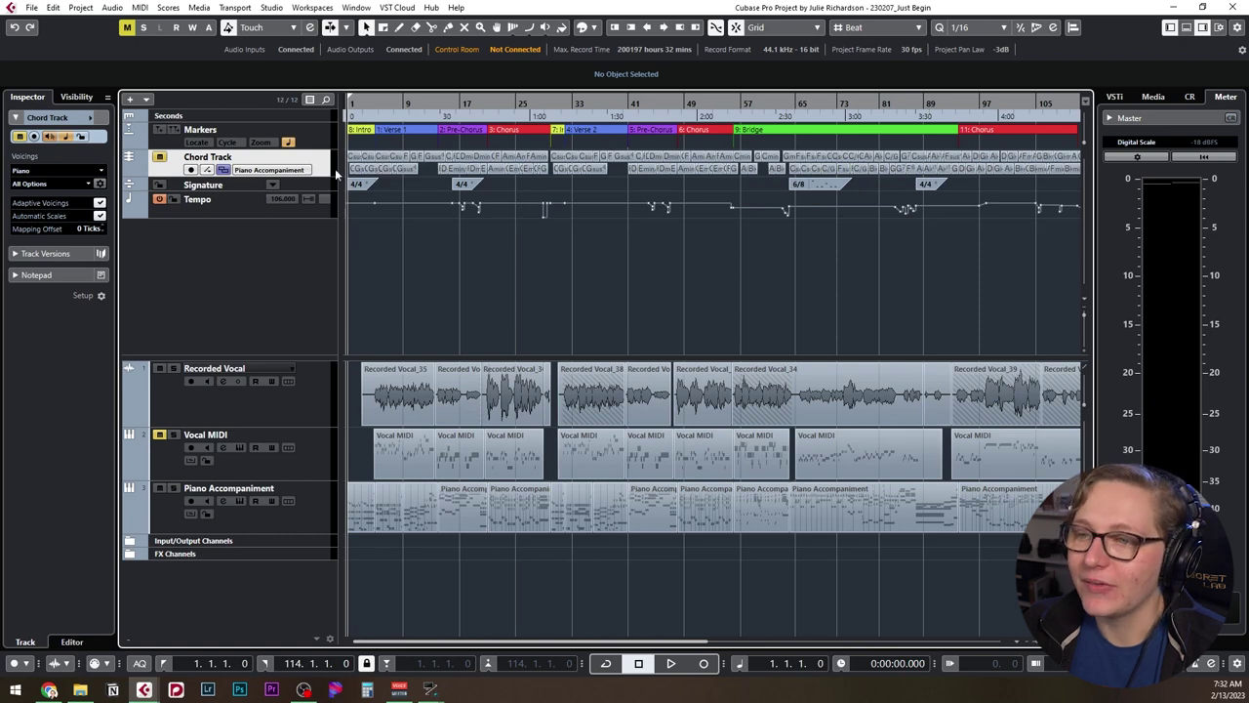
pyautogui.click(268, 170)
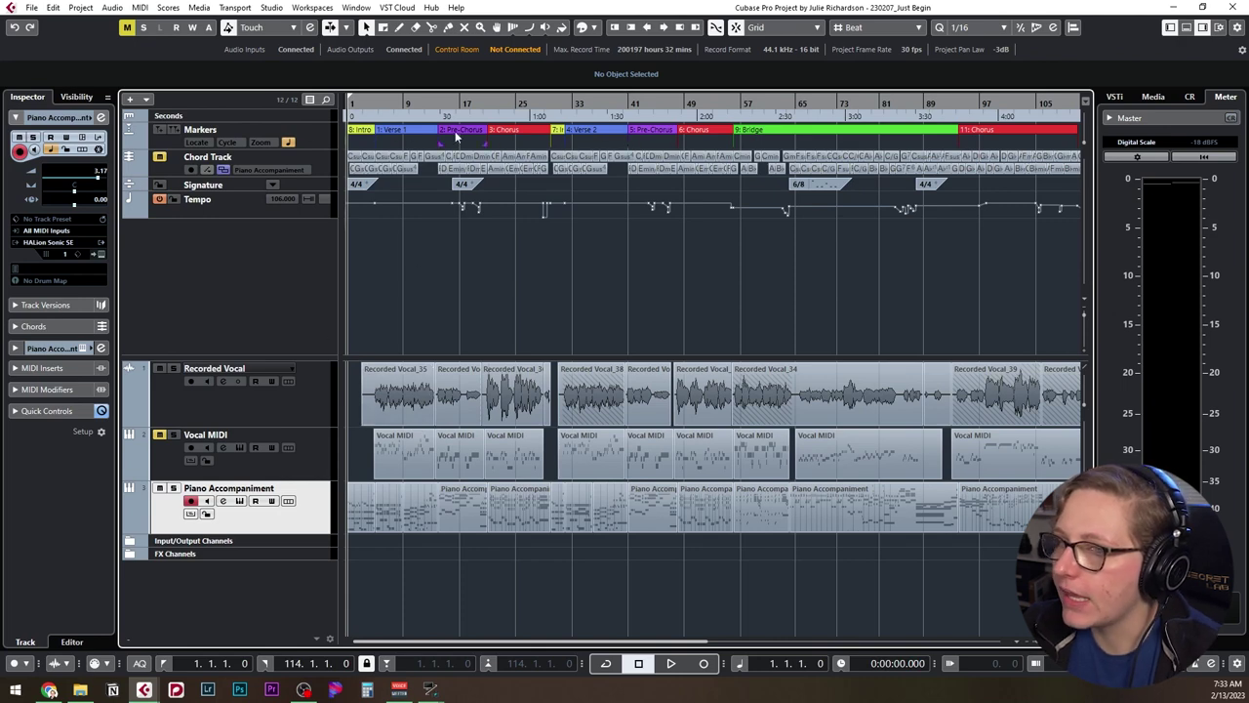
# Drag the 11: Chorus marker's right edge so it ends at bar 113.
pyautogui.click(359, 106)
pyautogui.scroll(5, 626, 180)
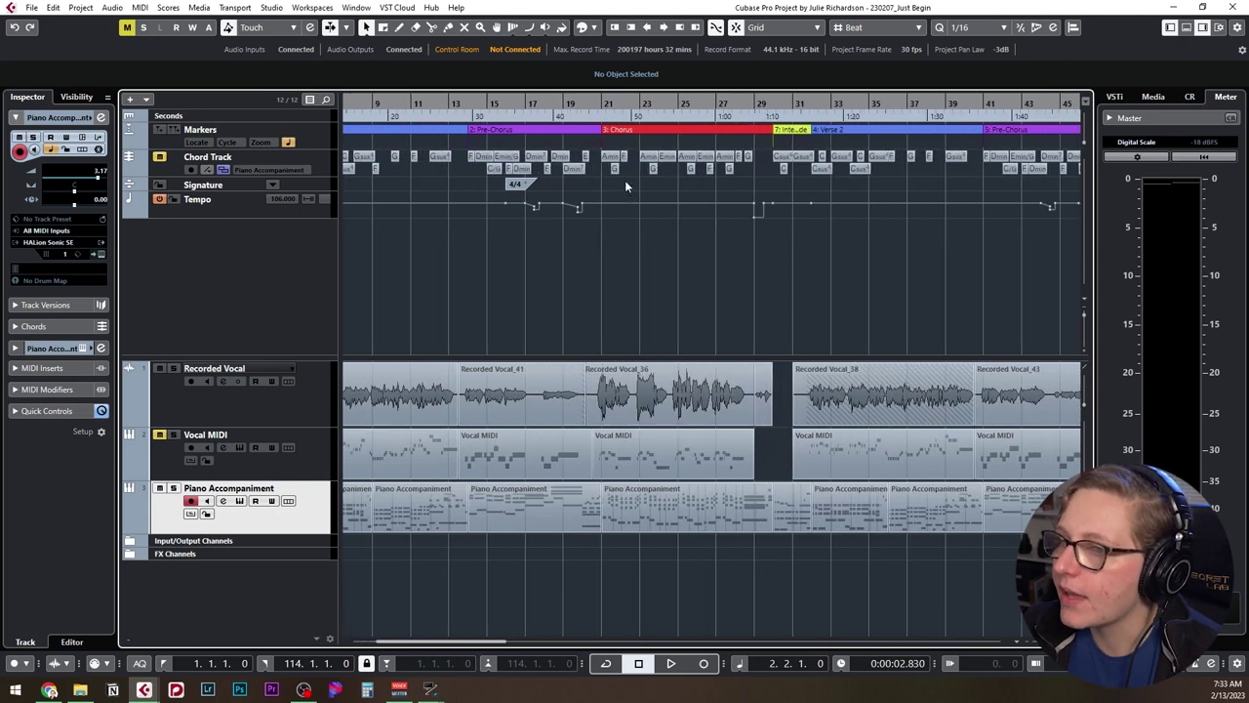
pyautogui.hscroll(15, 625, 180)
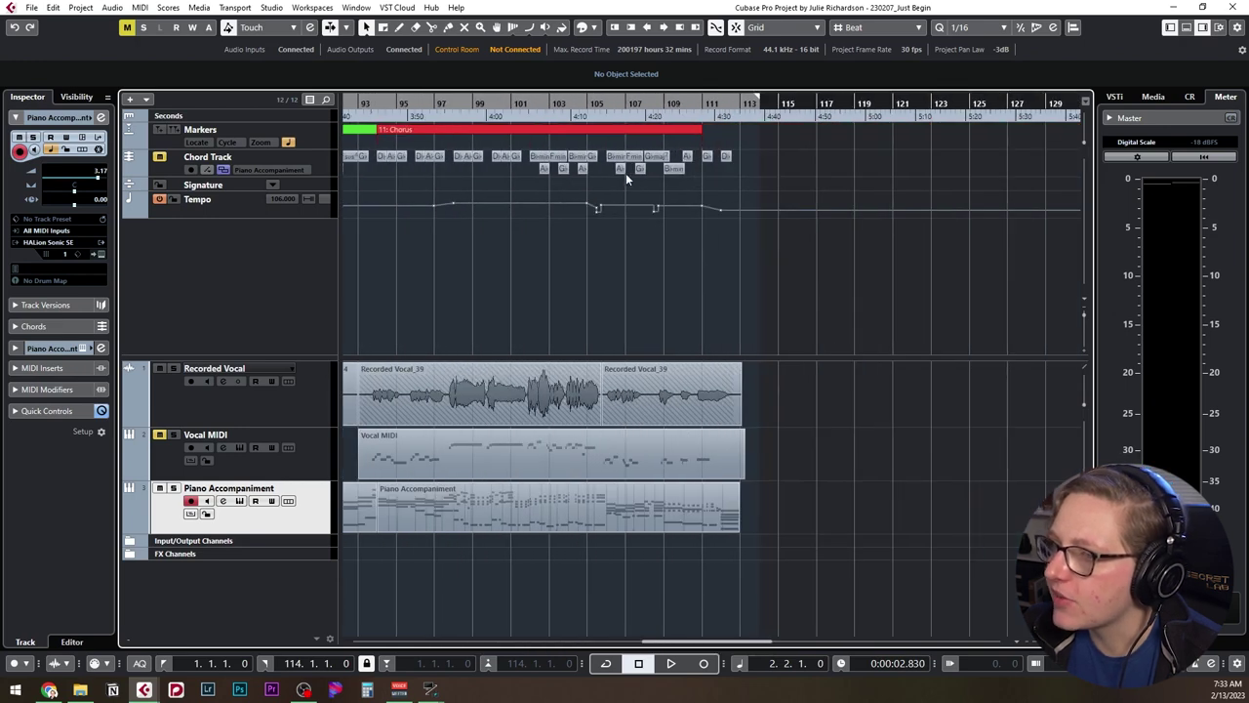
pyautogui.moveTo(701, 144); pyautogui.dragTo(740, 143)
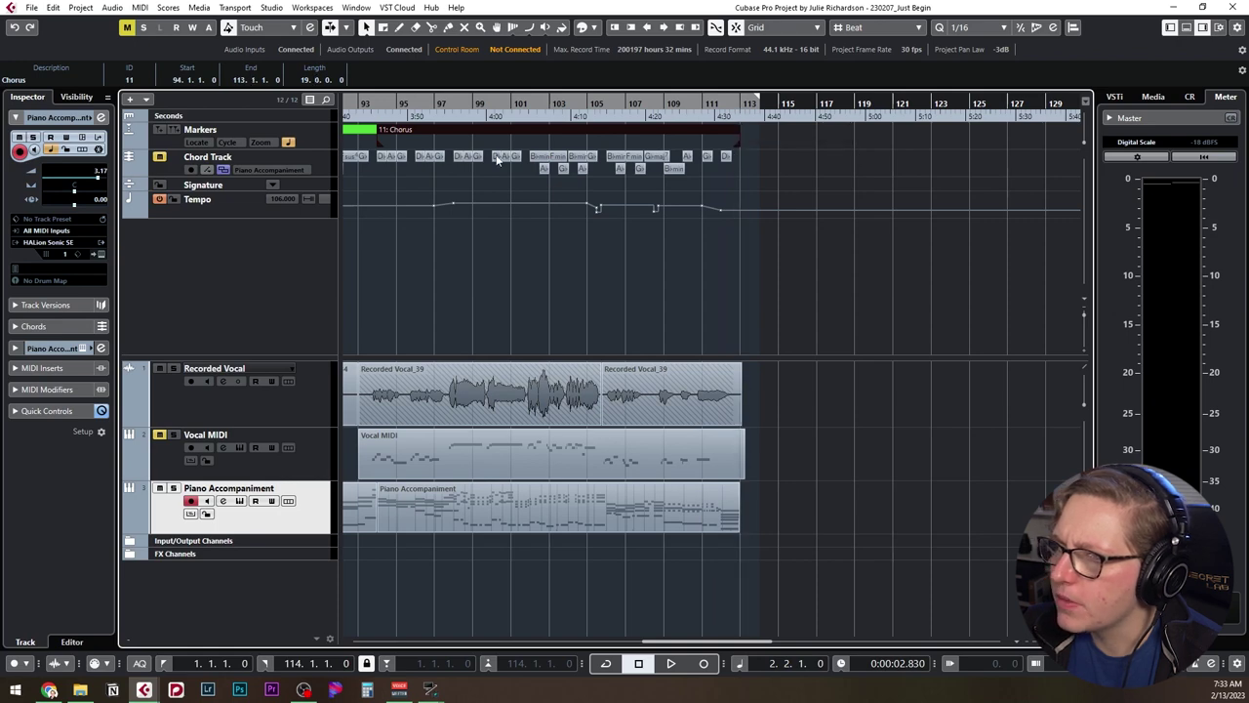
pyautogui.hscroll(-17, 498, 161)
pyautogui.hscroll(-2, 498, 161)
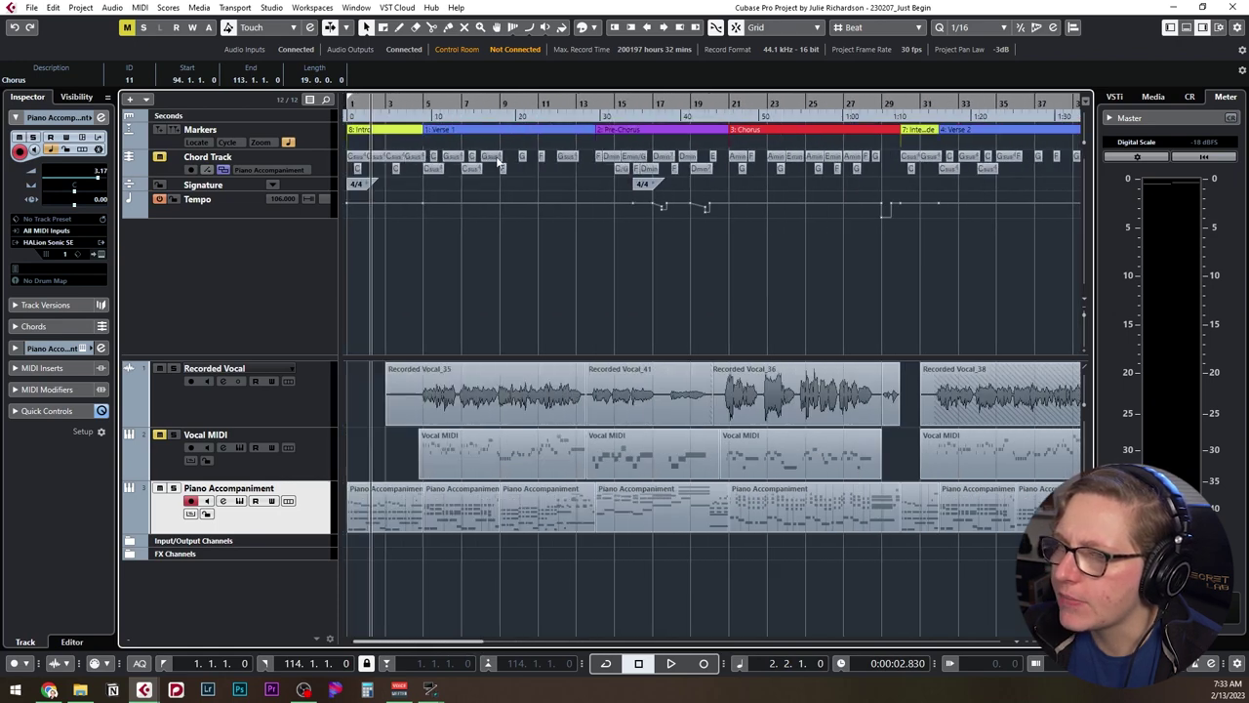
# Zoom to the opening bars and delete the redundant 4/4 signature at bar 17.
pyautogui.click(322, 185)
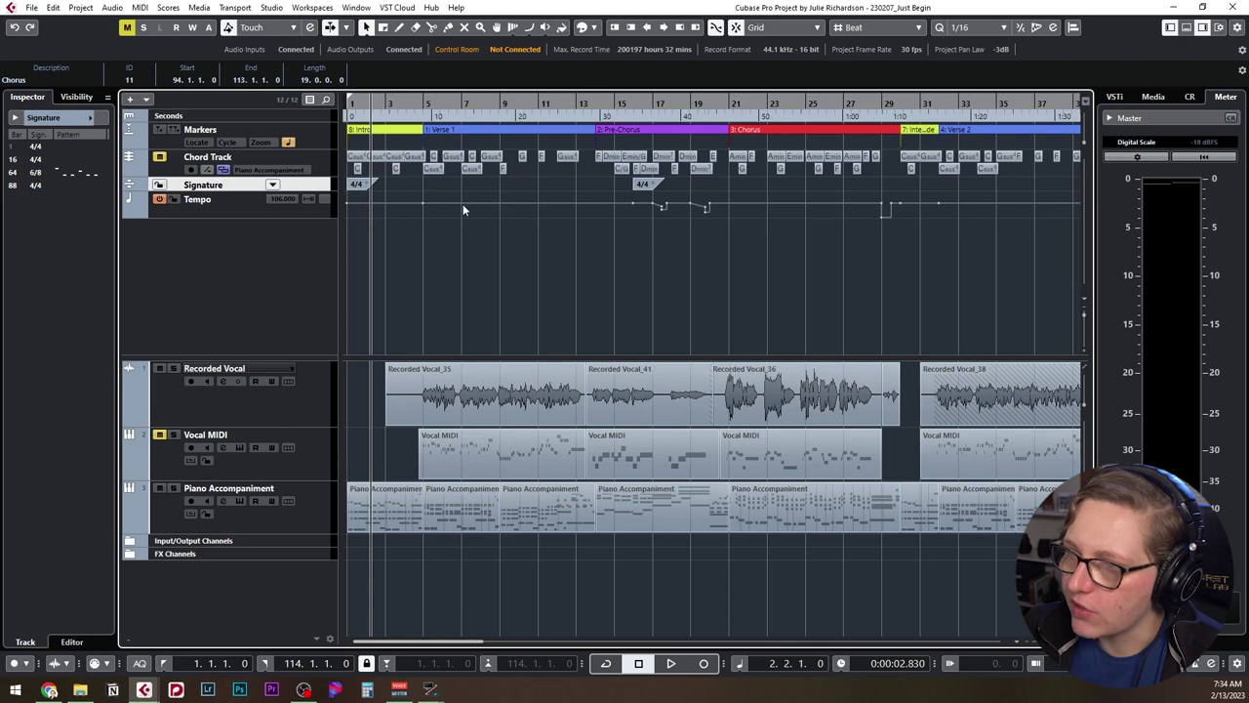
pyautogui.press('g')
pyautogui.press('g')
pyautogui.press('g')
pyautogui.press('g')
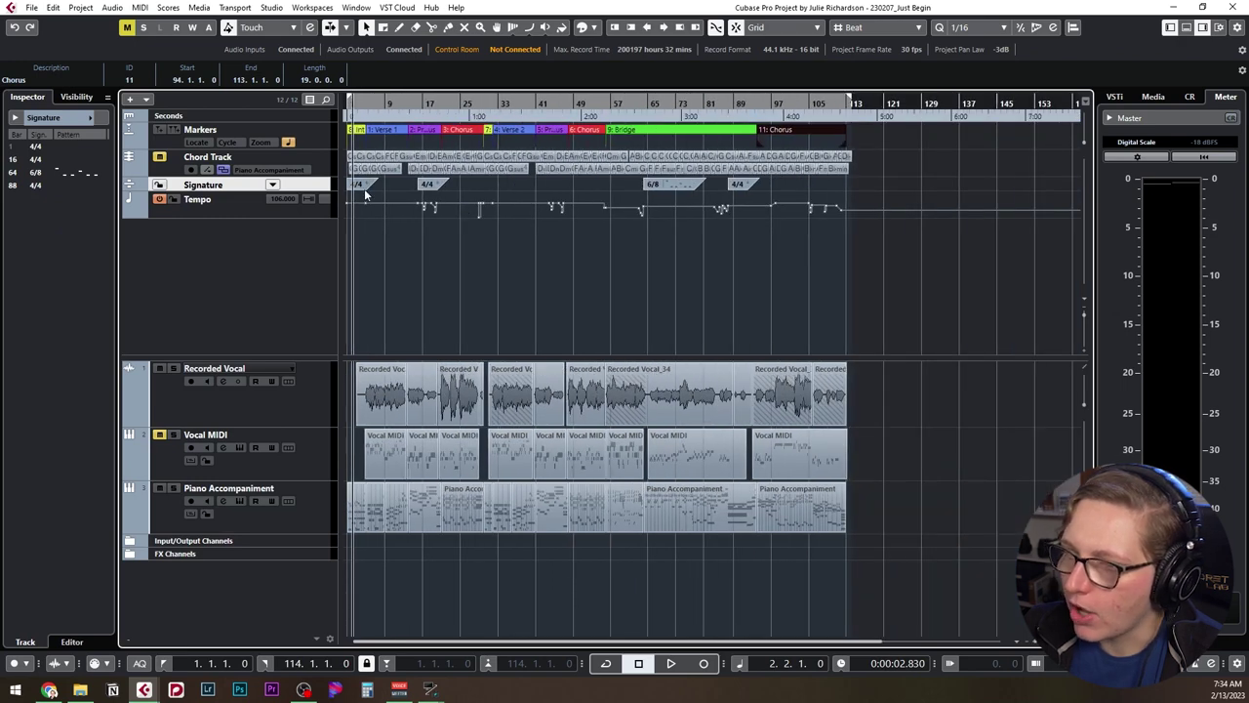
pyautogui.press('h')
pyautogui.press('h')
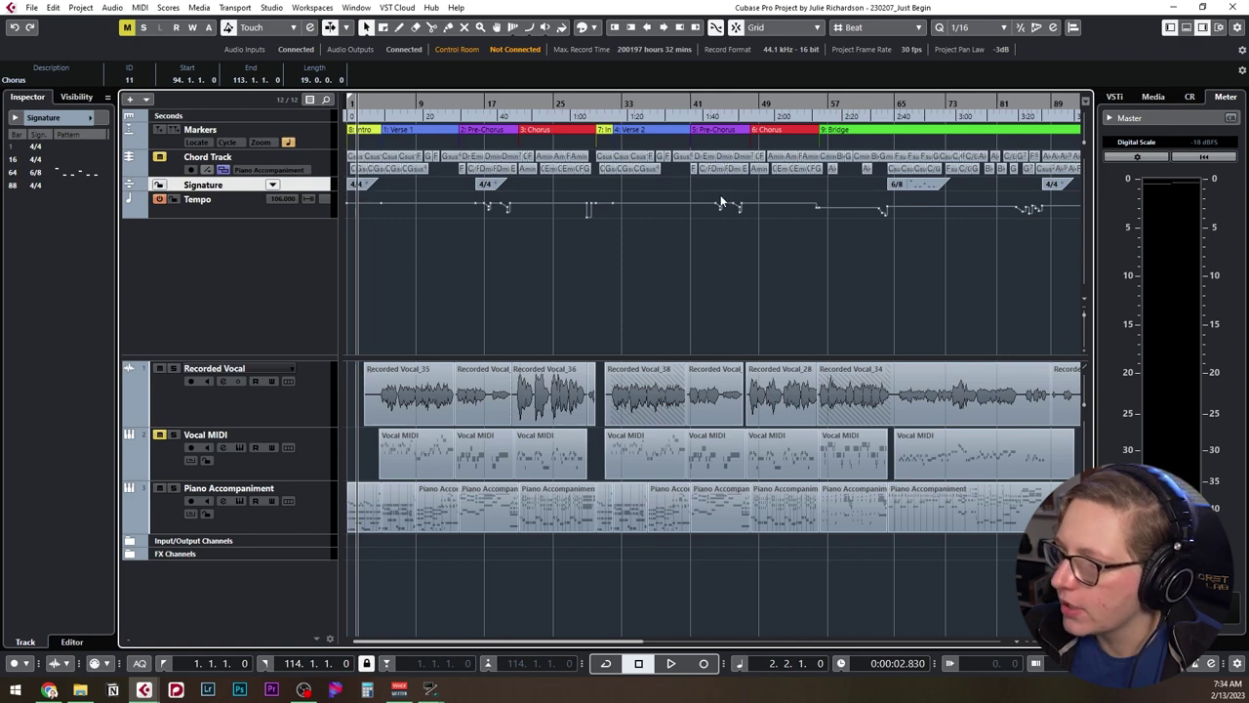
pyautogui.press('g')
pyautogui.press('g')
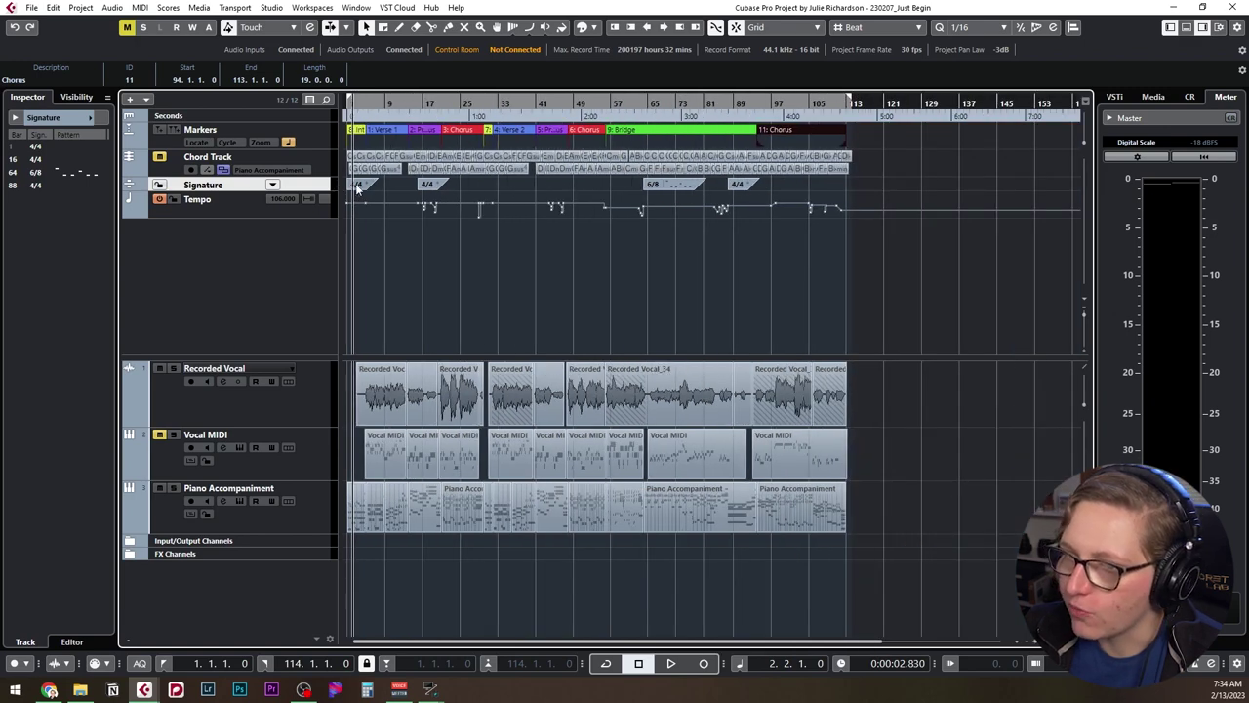
pyautogui.press('h')
pyautogui.press('h')
pyautogui.press('h')
pyautogui.press('Home')
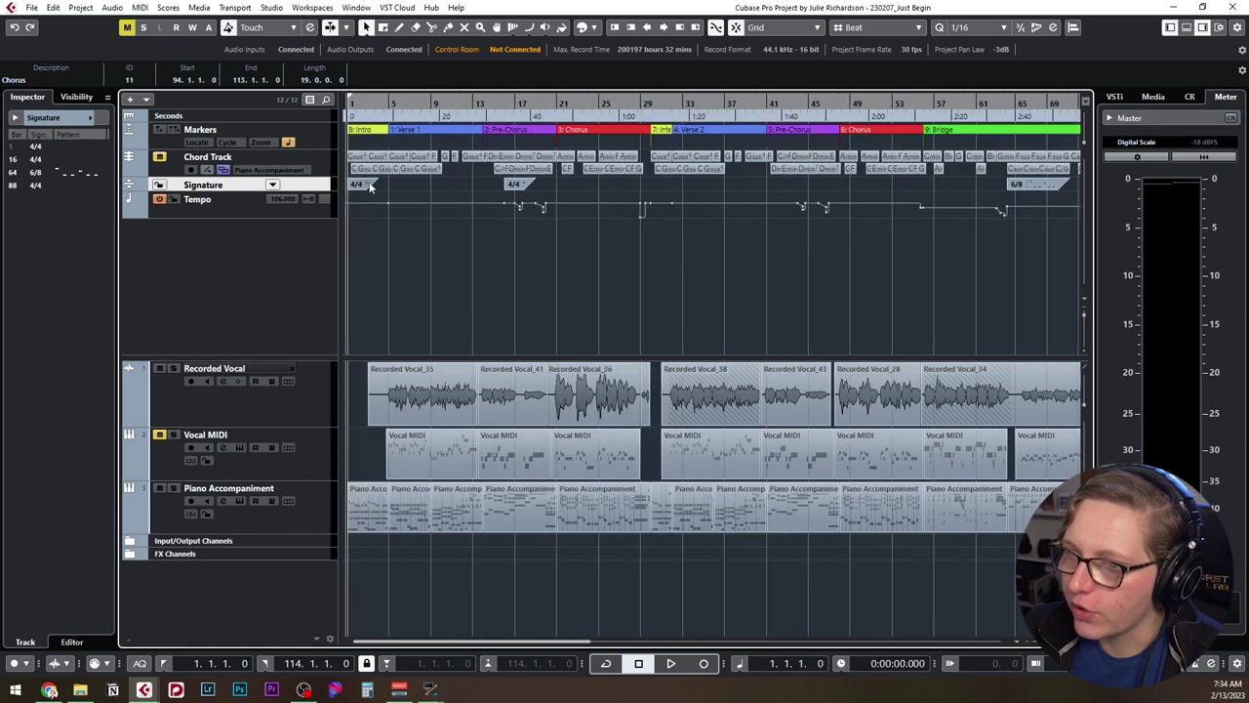
pyautogui.click(513, 183)
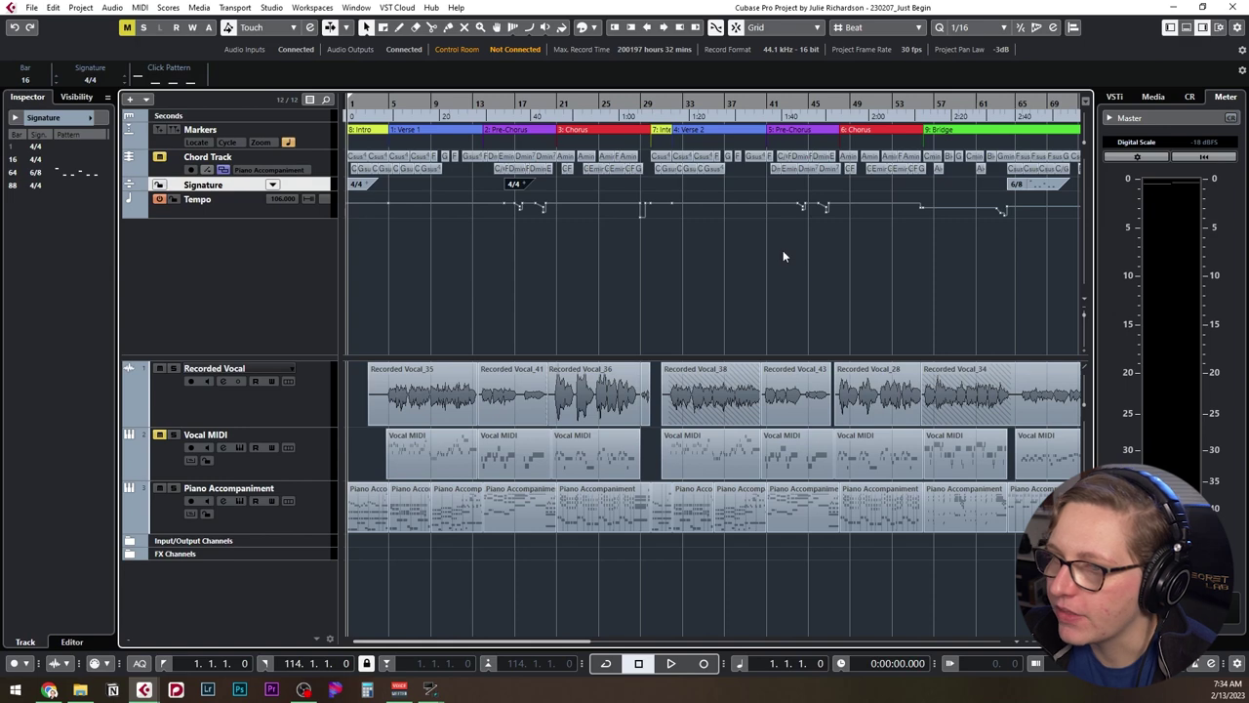
pyautogui.press('Delete')
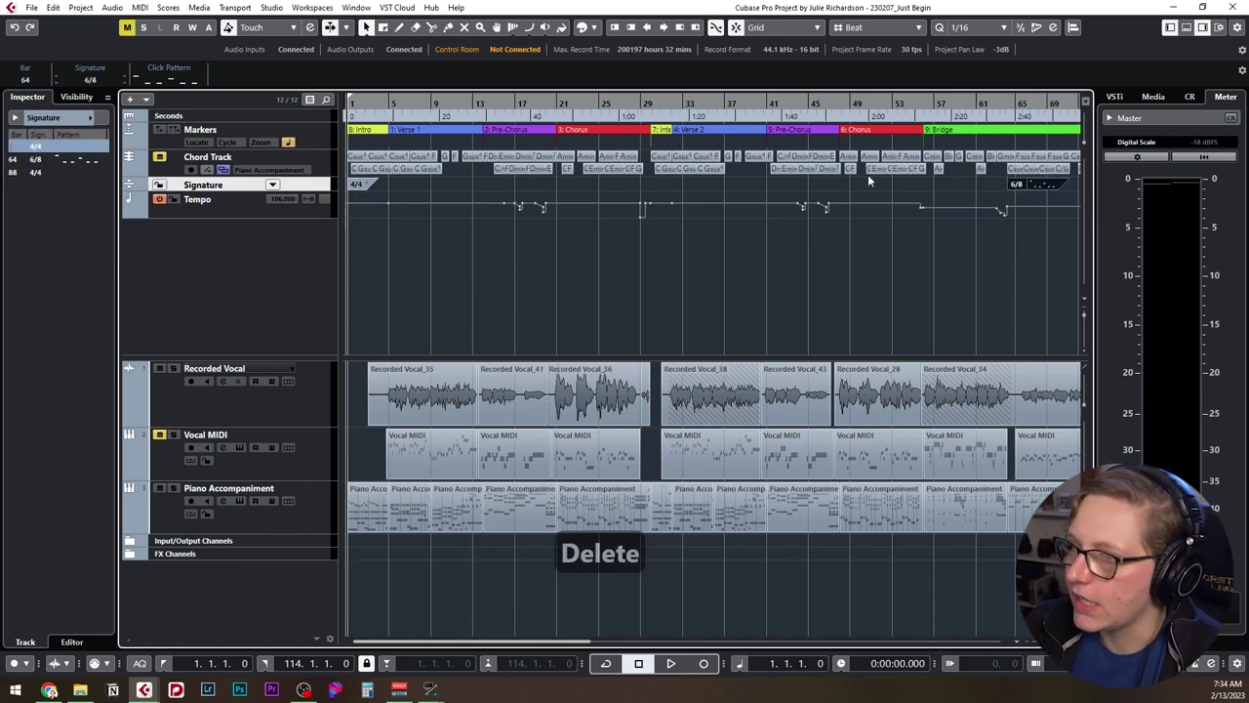
# Check the tempo values by placing the playhead around bar 64 and bar 88.
pyautogui.hscroll(5, 858, 178)
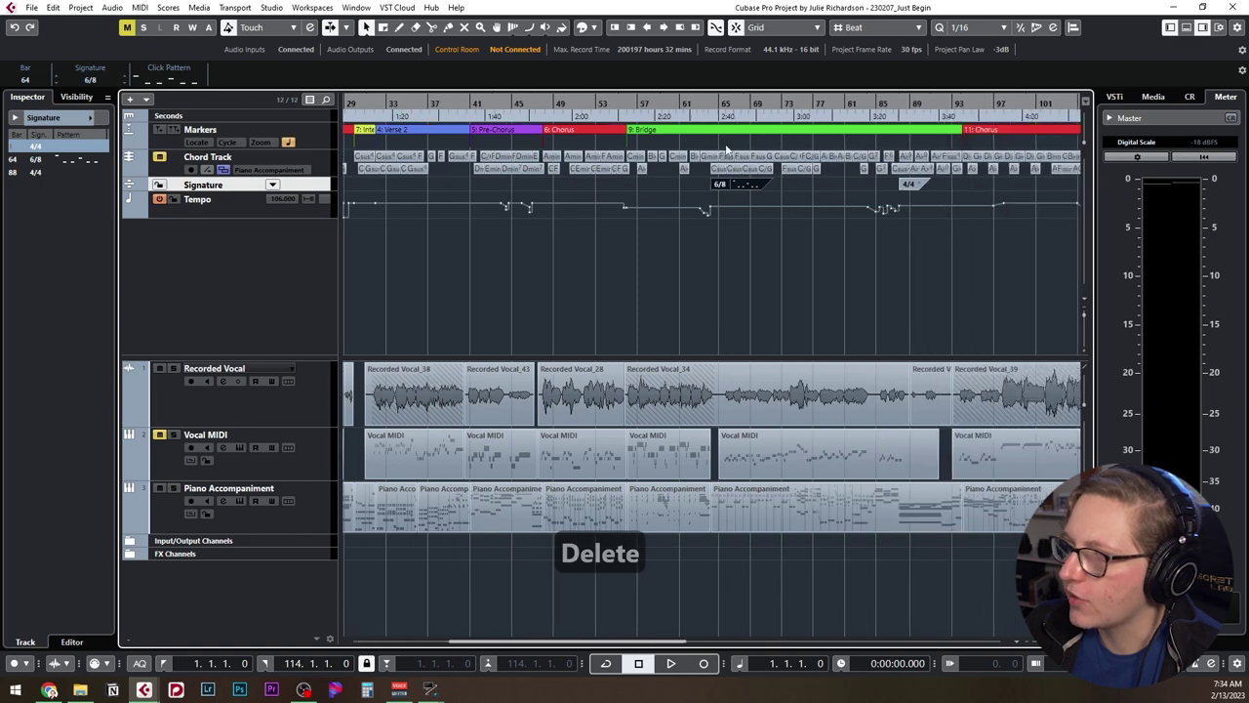
pyautogui.click(719, 101)
pyautogui.click(713, 103)
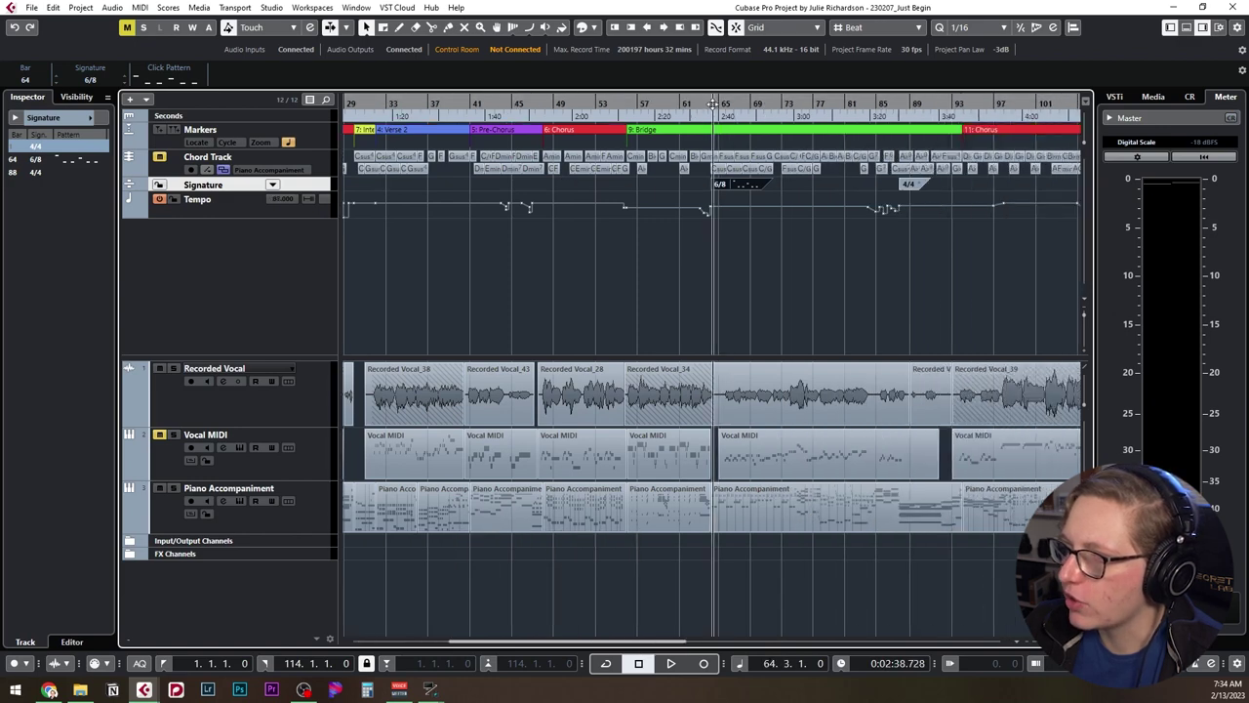
pyautogui.click(902, 107)
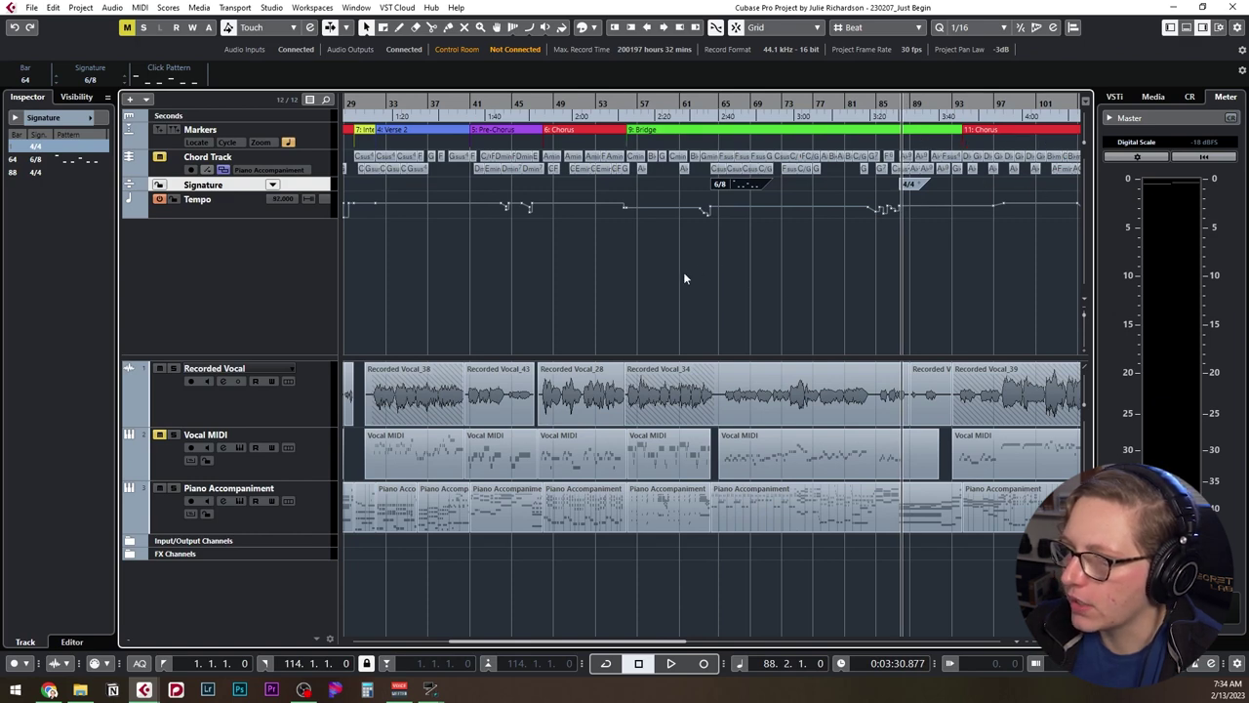
pyautogui.hscroll(-5, 695, 276)
pyautogui.scroll(-3, 718, 253)
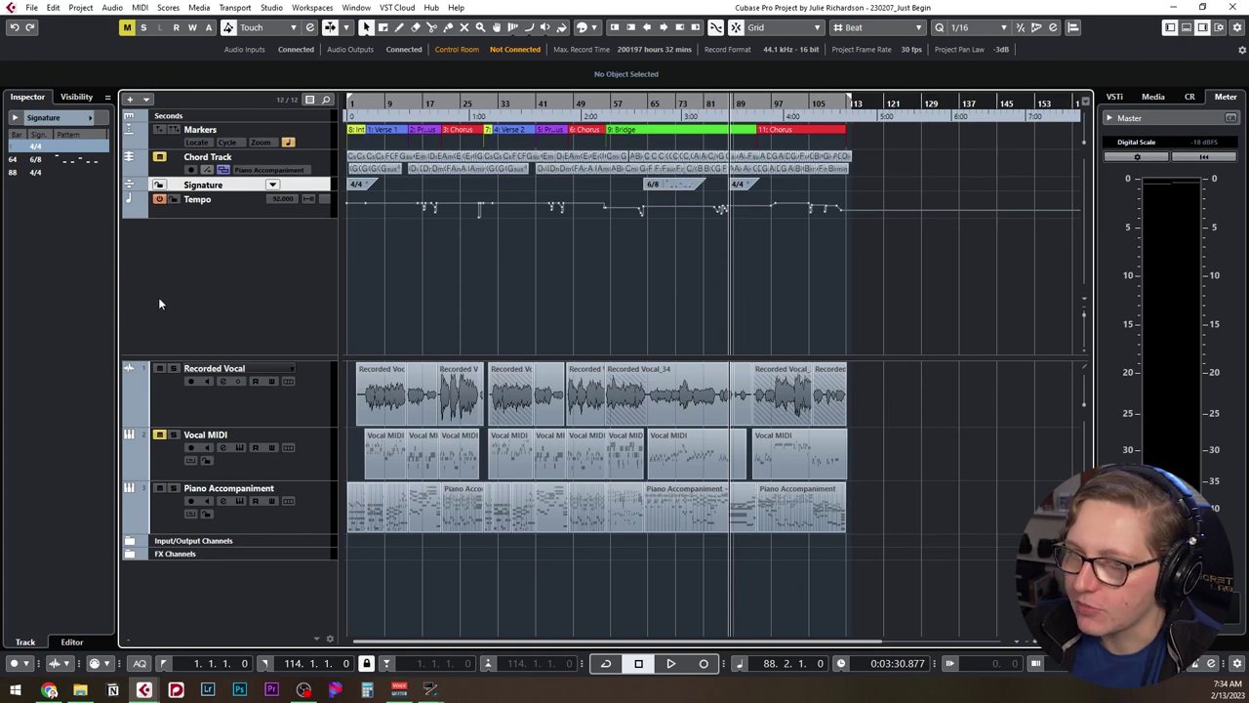
# Play back briefly from bar 5, then select the Vocal MIDI track.
pyautogui.click(312, 421)
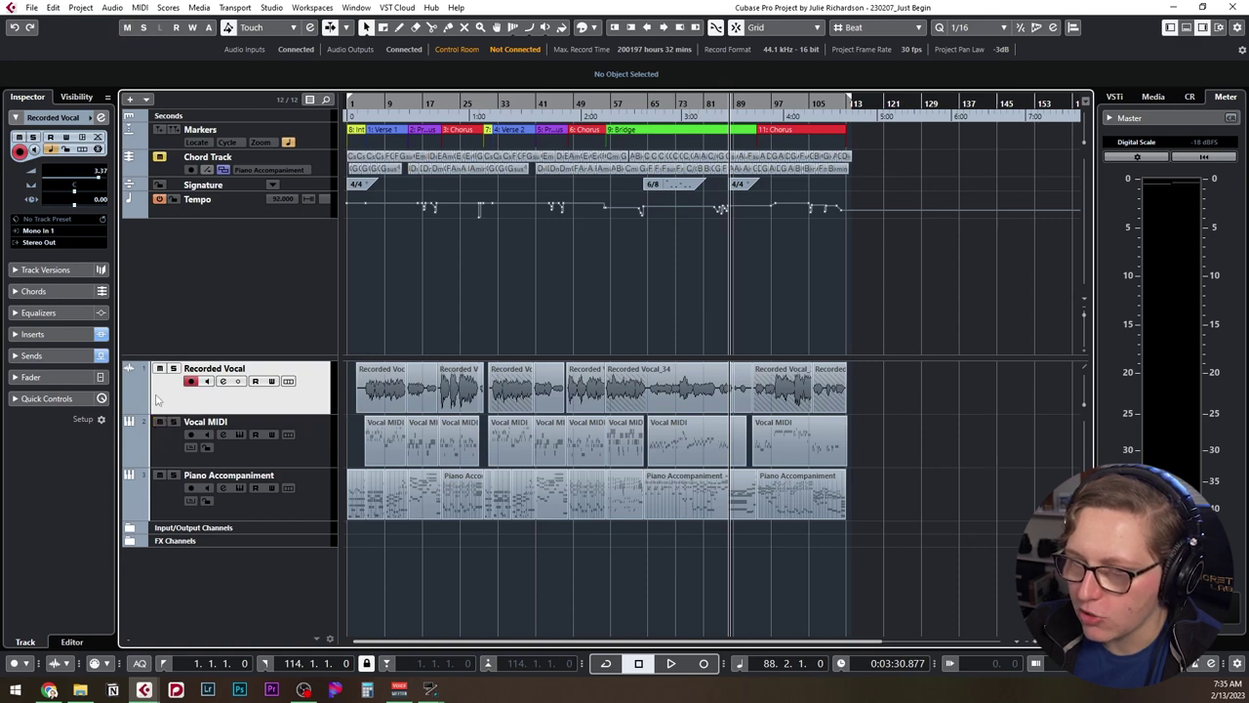
pyautogui.keyDown('ctrl'); pyautogui.scroll(6, 382, 444); pyautogui.keyUp('ctrl')
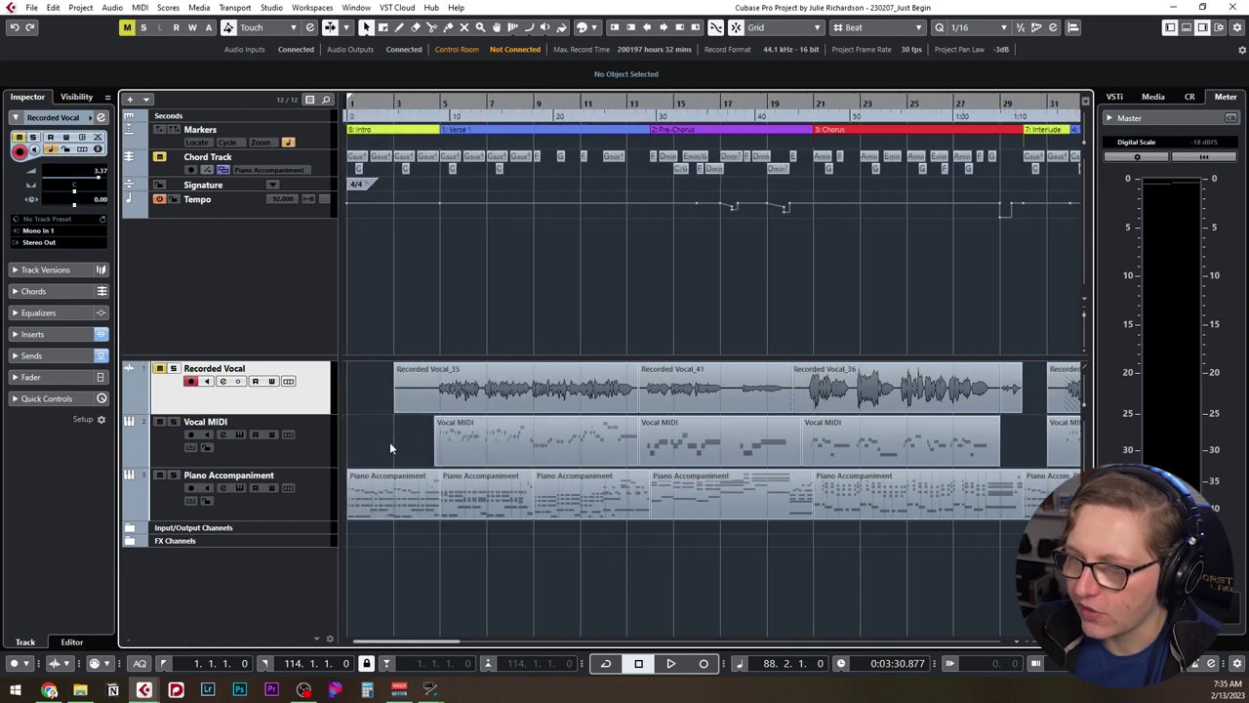
pyautogui.click(440, 103)
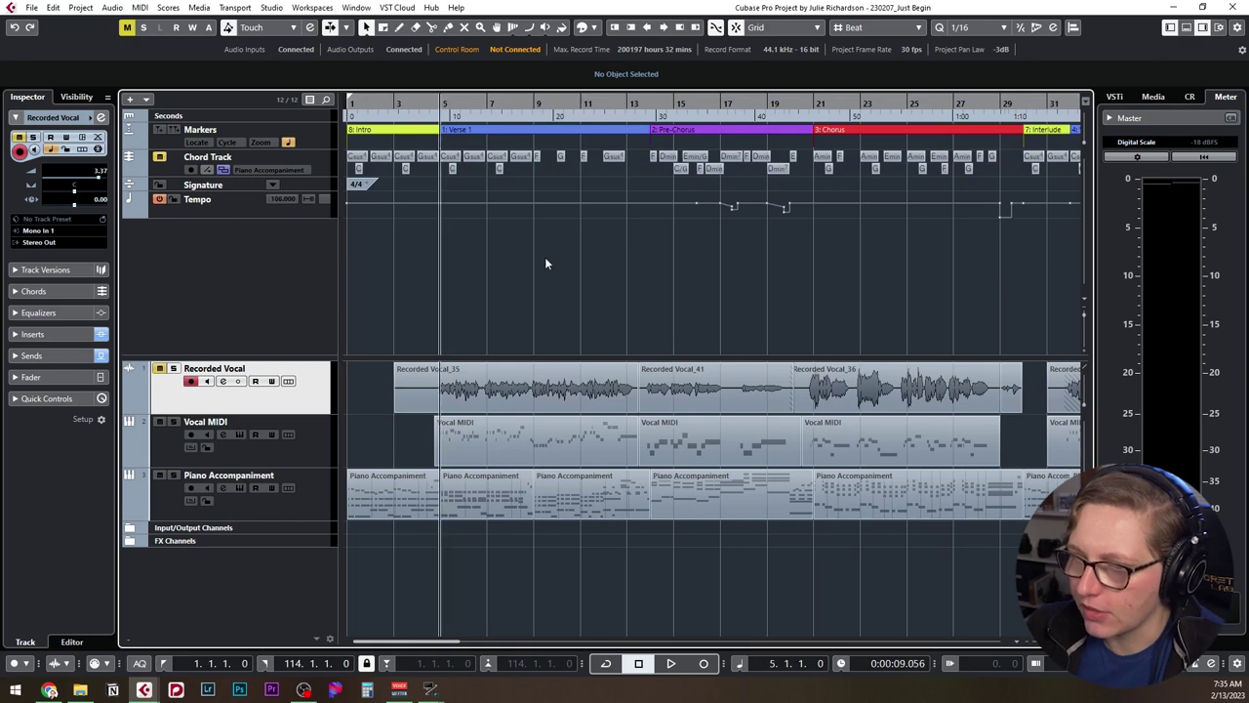
pyautogui.press('space')
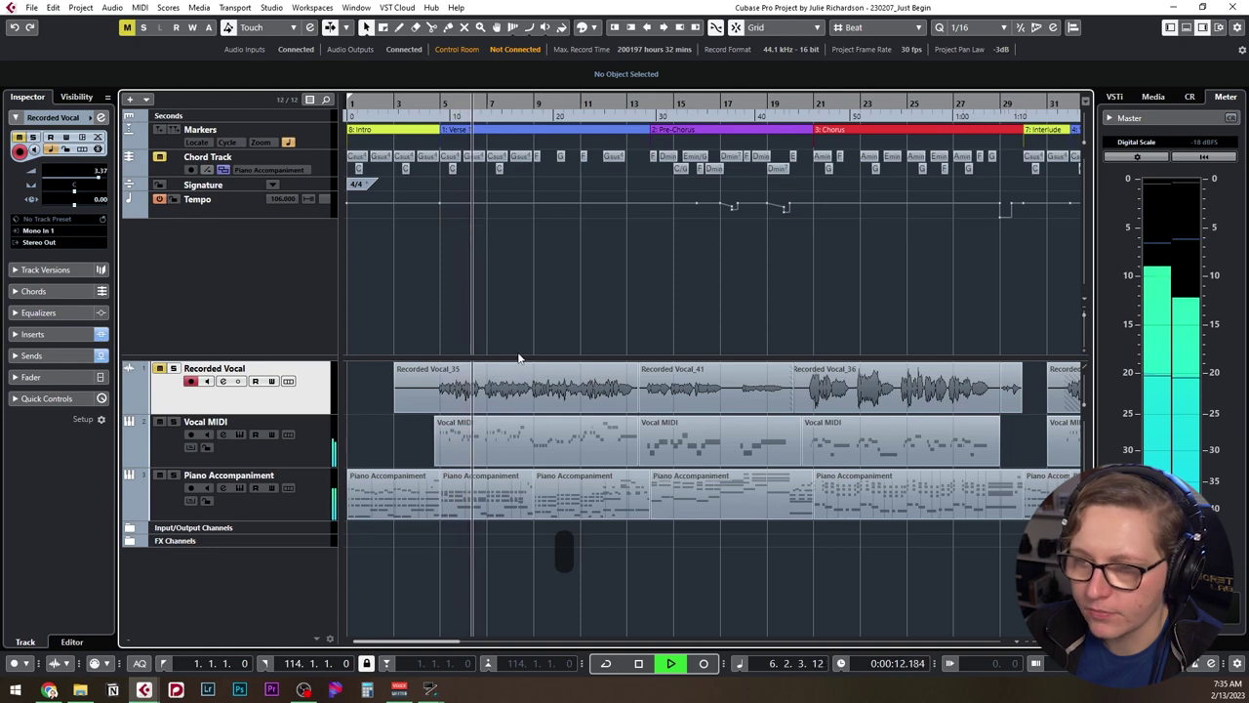
pyautogui.press('space')
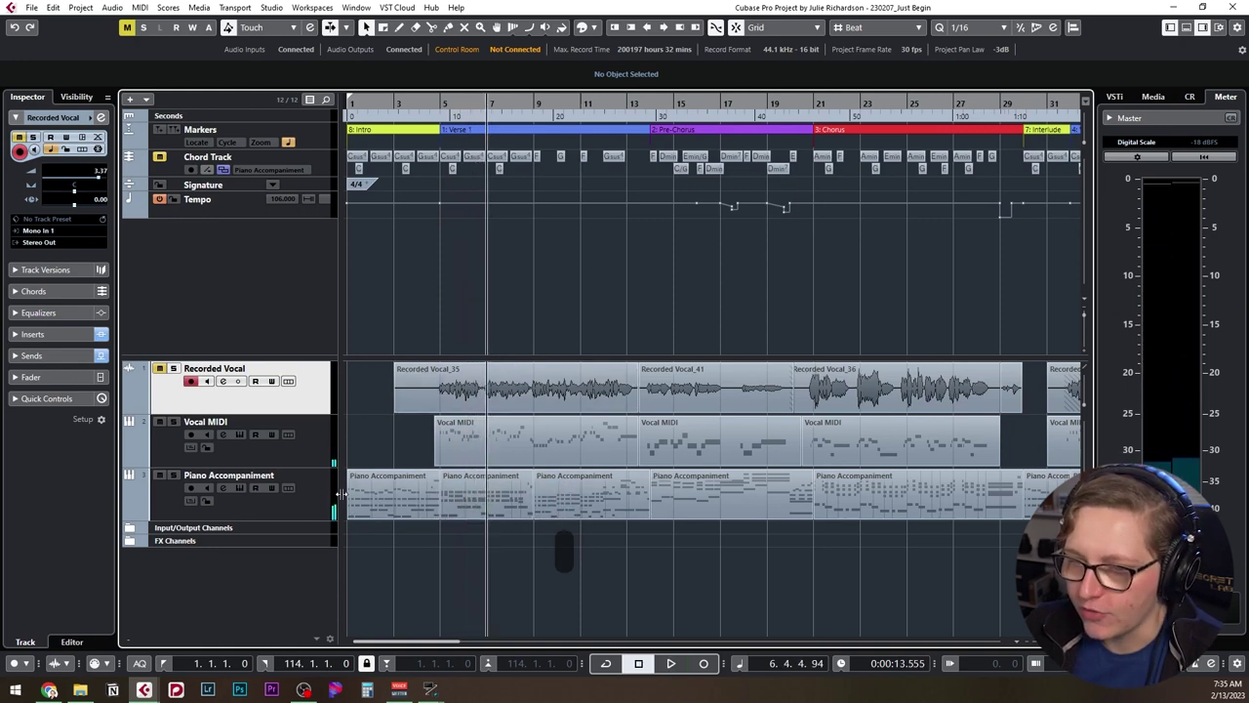
pyautogui.click(278, 499)
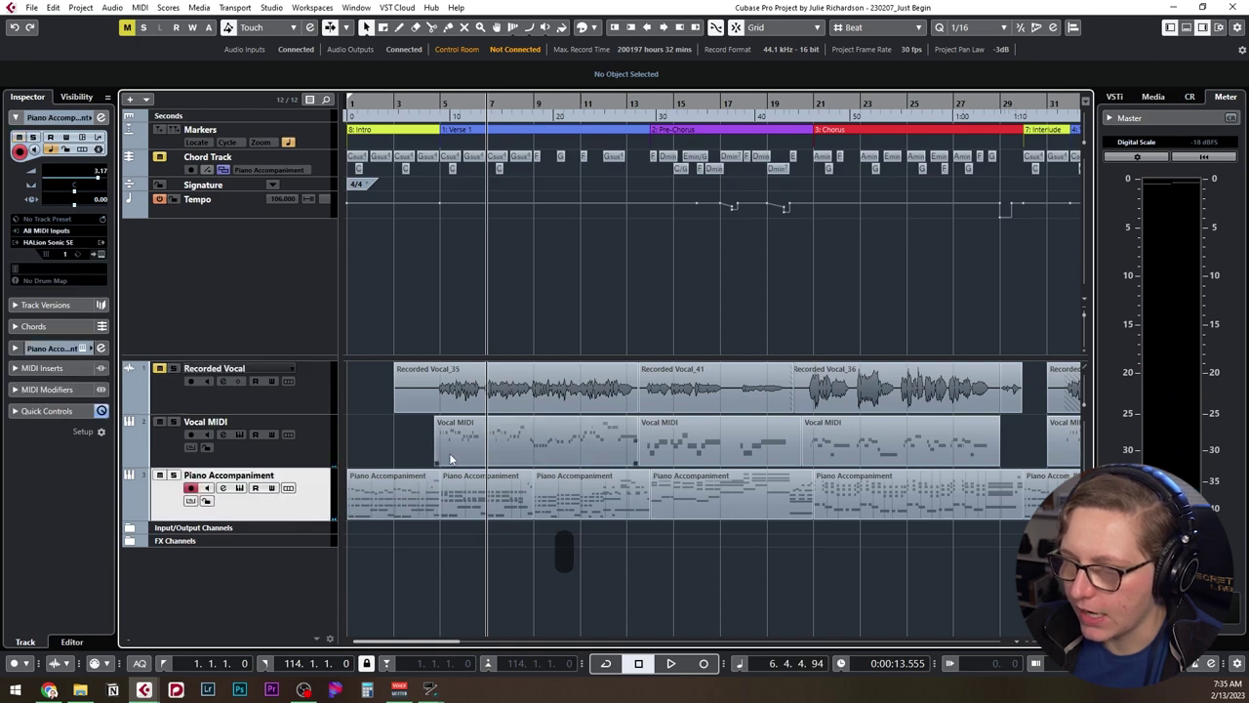
pyautogui.click(312, 454)
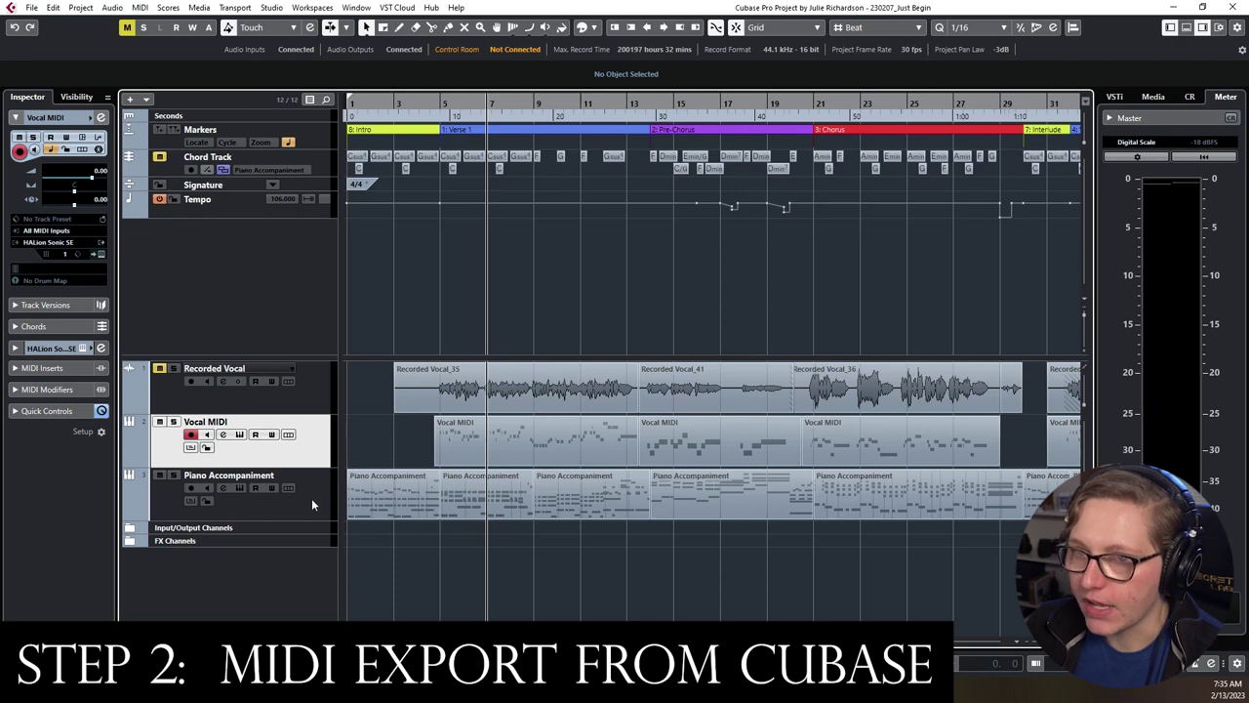
# Add Piano Accompaniment to the selection and start a MIDI File export into the Just Begin folder.
pyautogui.keyDown('ctrl'); pyautogui.click(313, 493); pyautogui.keyUp('ctrl')
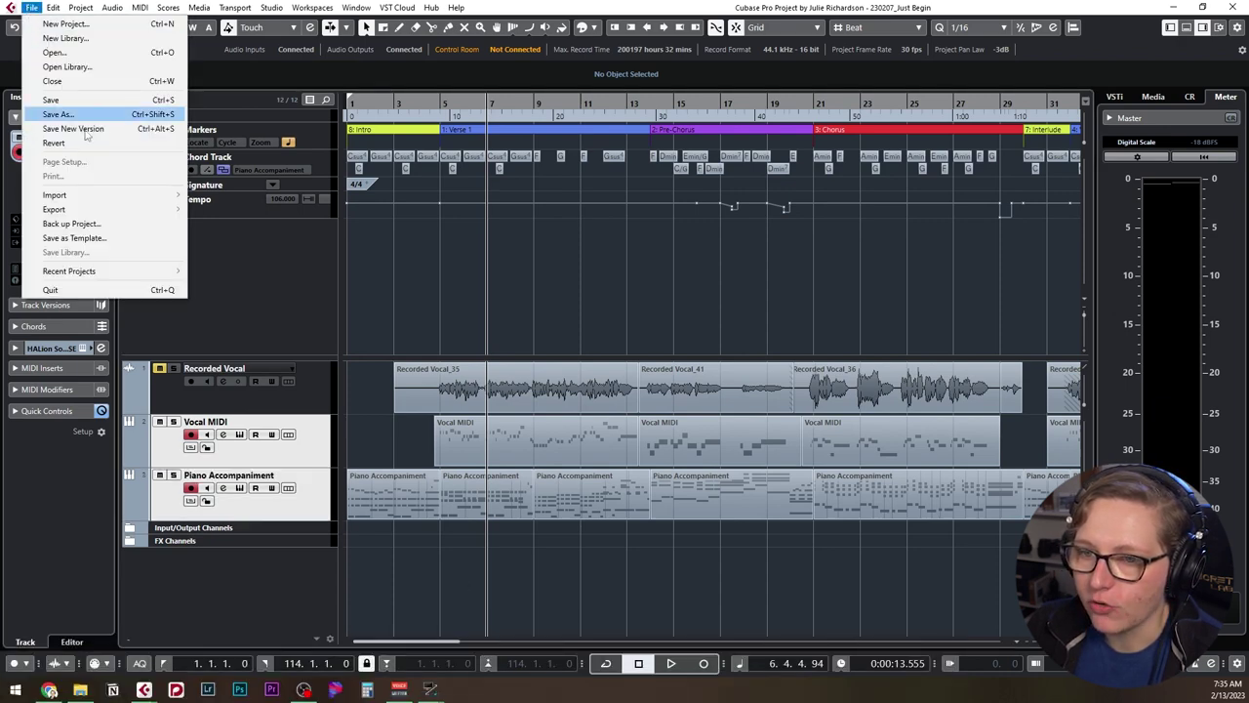
pyautogui.moveTo(103, 210)
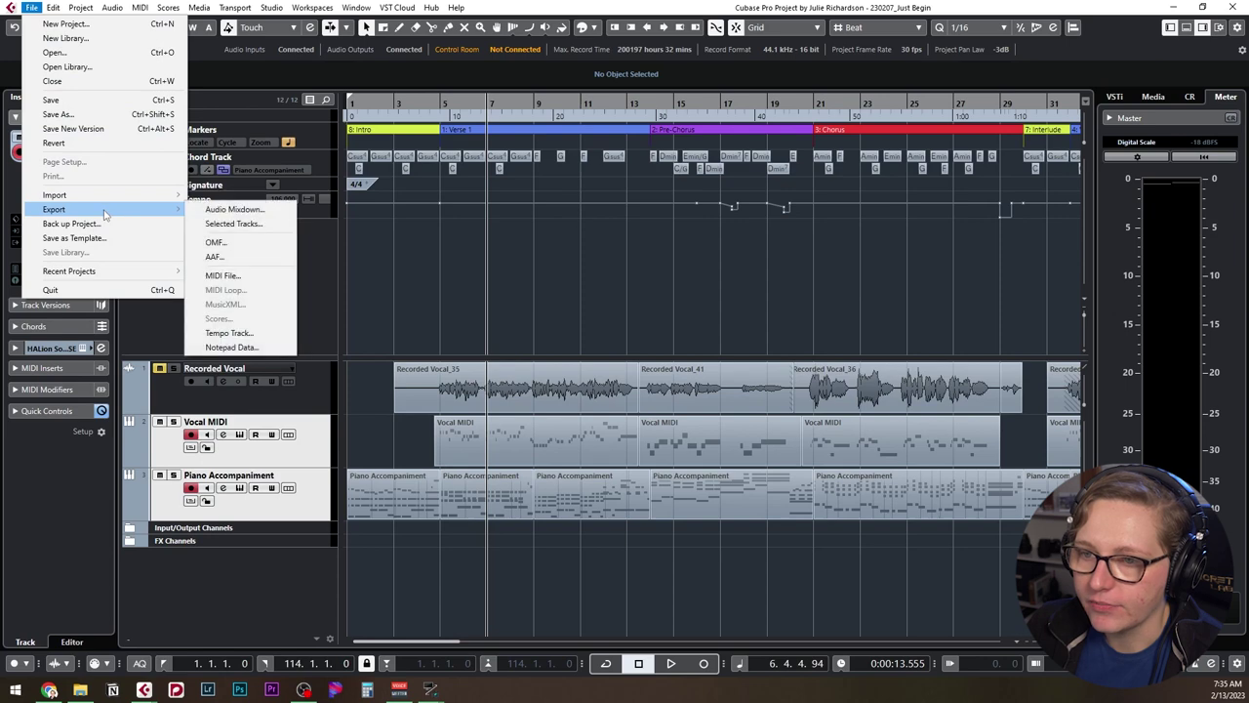
pyautogui.click(260, 276)
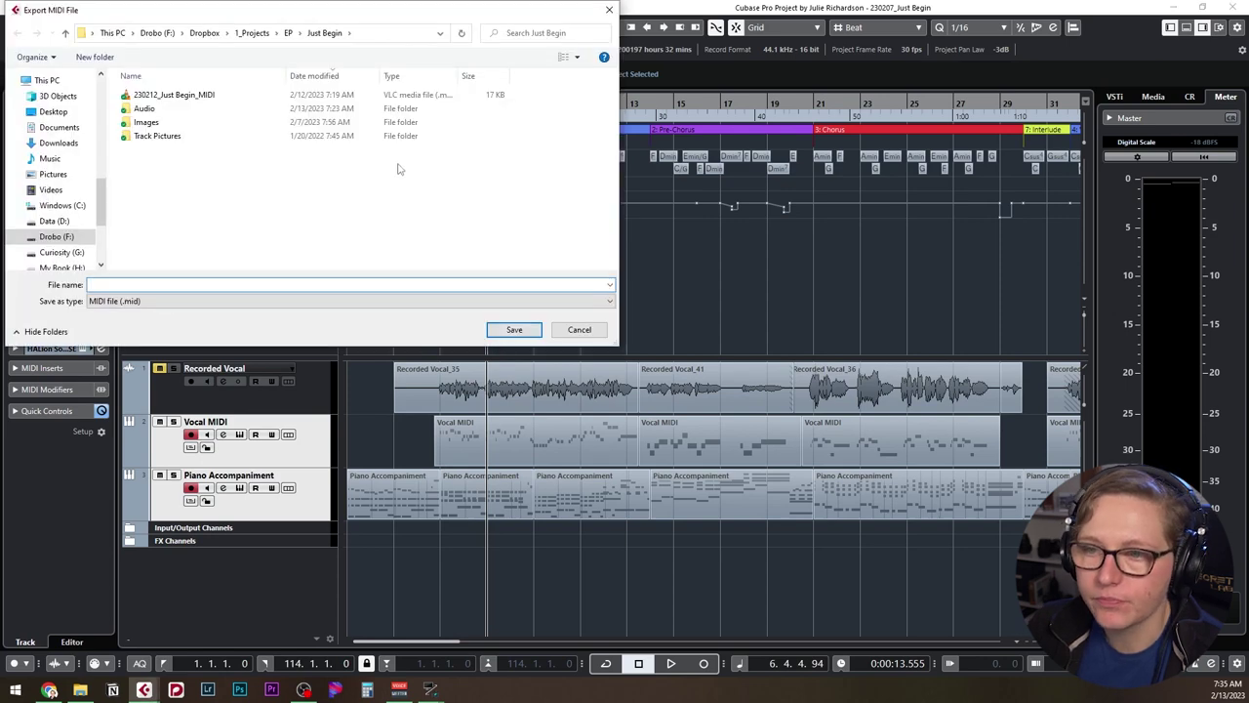
pyautogui.press('Return')
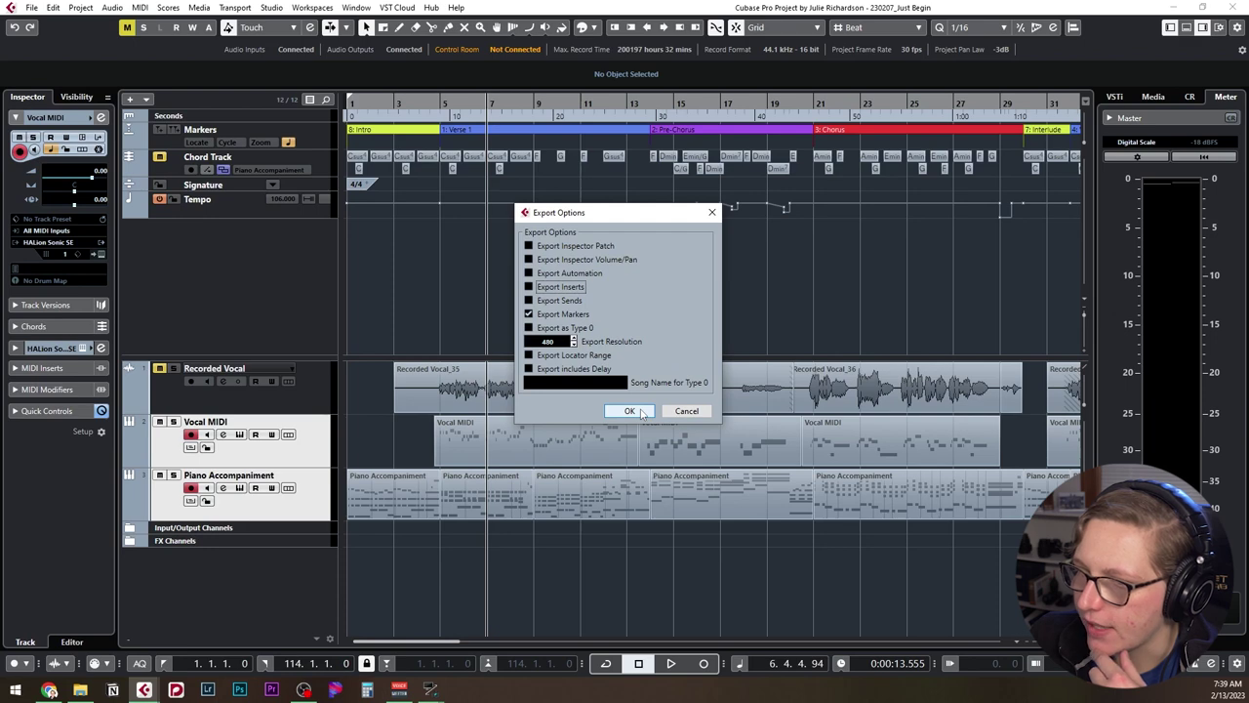
# Confirm the MIDI export options with markers at 480 resolution, then bring the Cubase window forward.
pyautogui.click(629, 411)
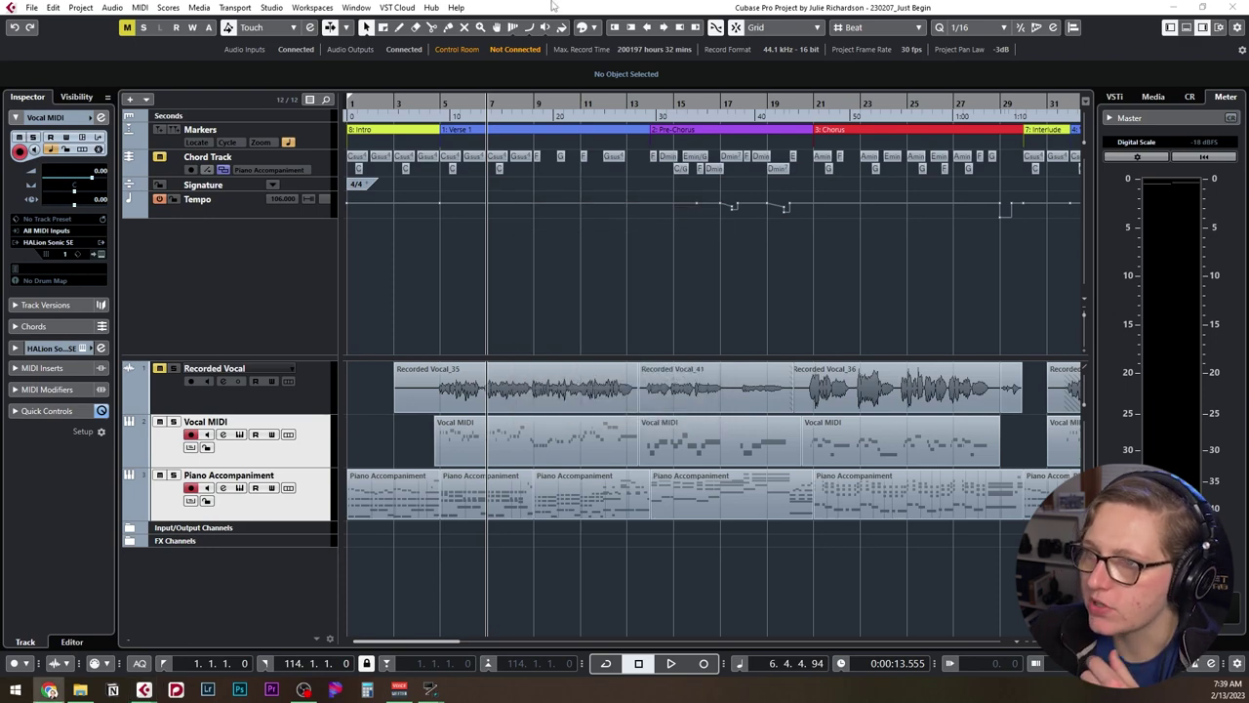
pyautogui.click(553, 5)
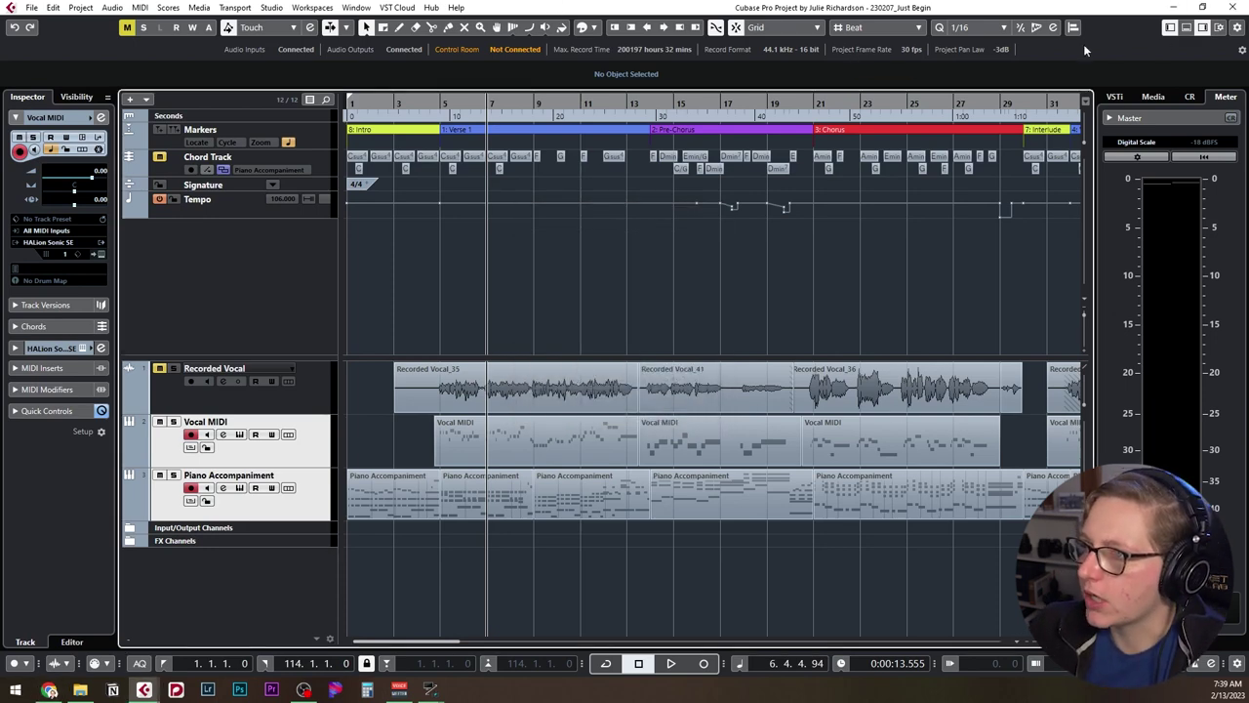
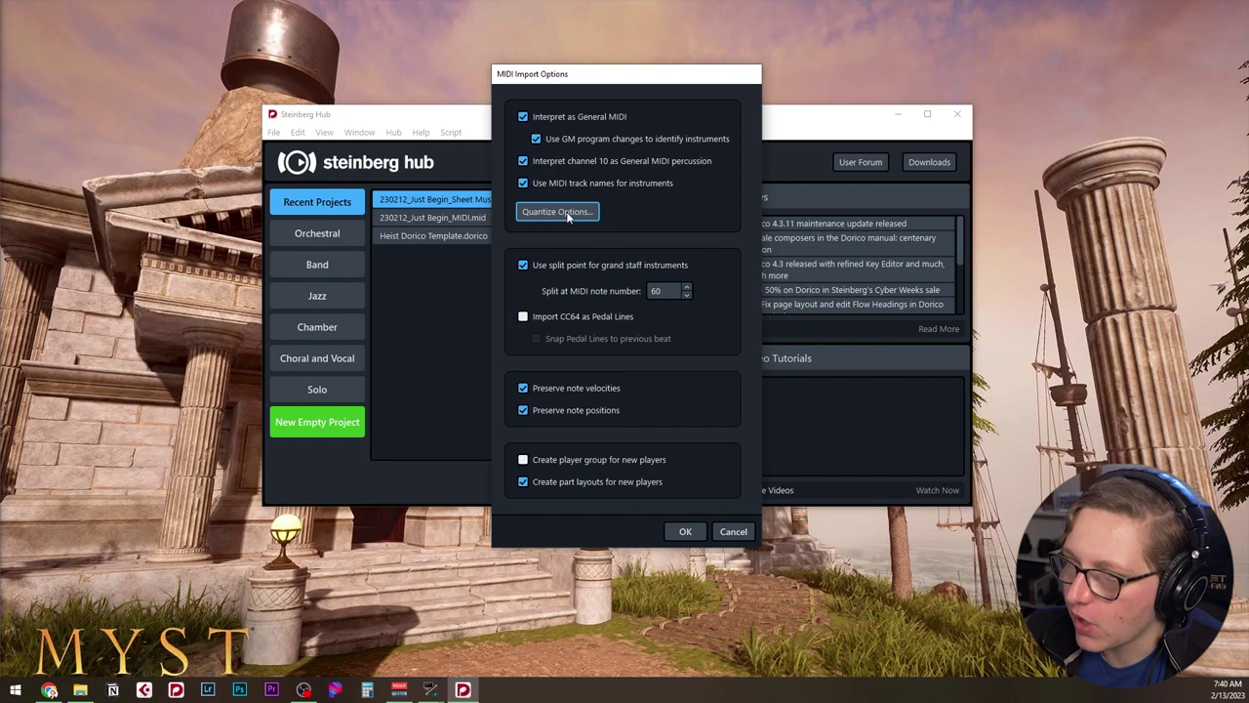
# Set the MIDI import quantization unit to 16th notes.
pyautogui.click(569, 215)
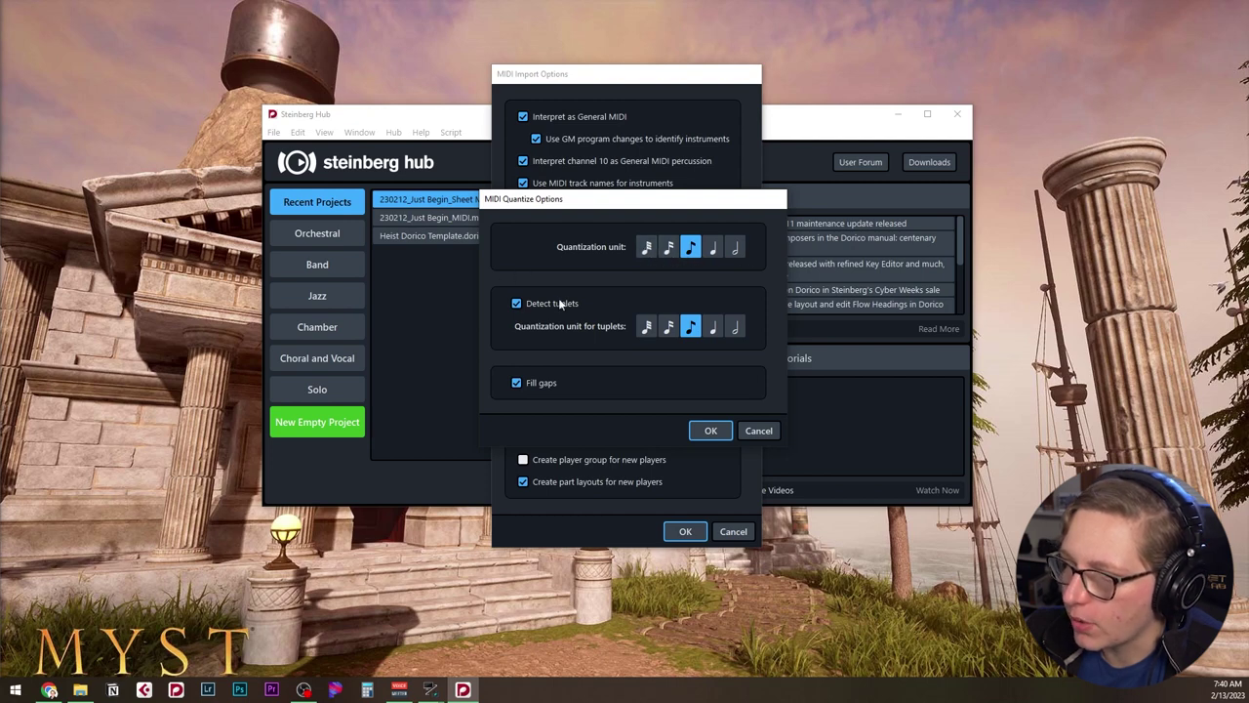
pyautogui.click(668, 247)
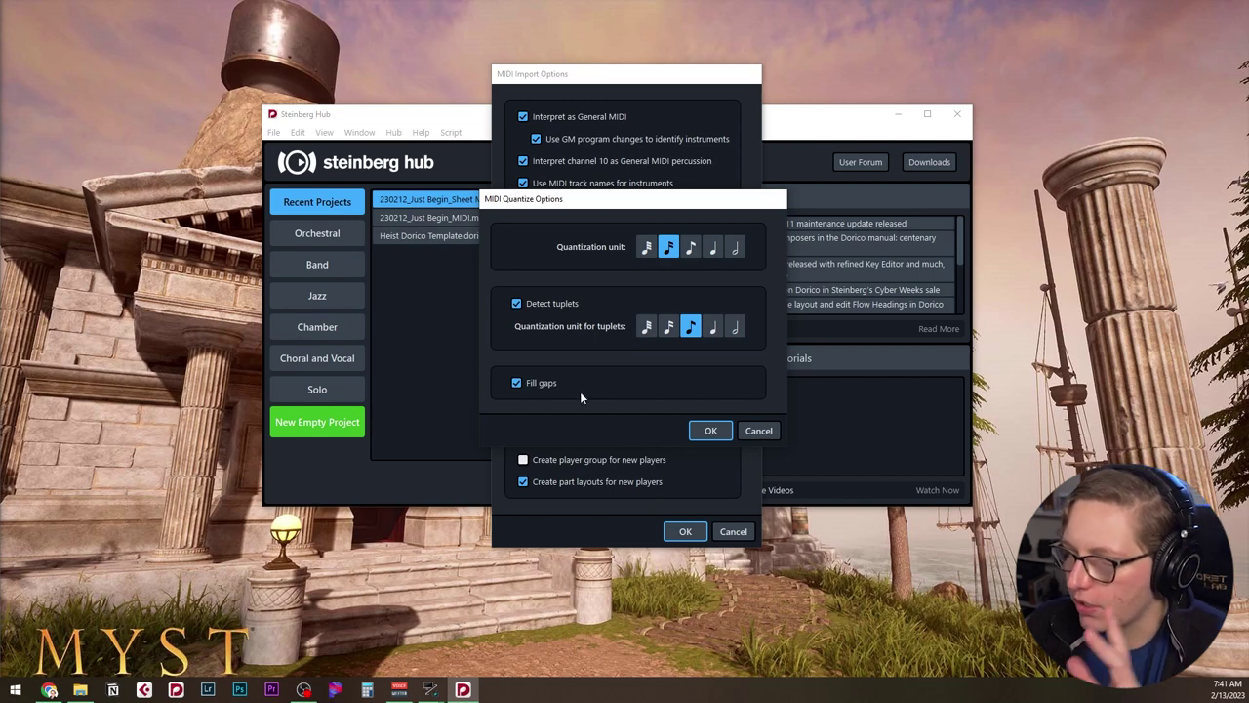
pyautogui.click(717, 432)
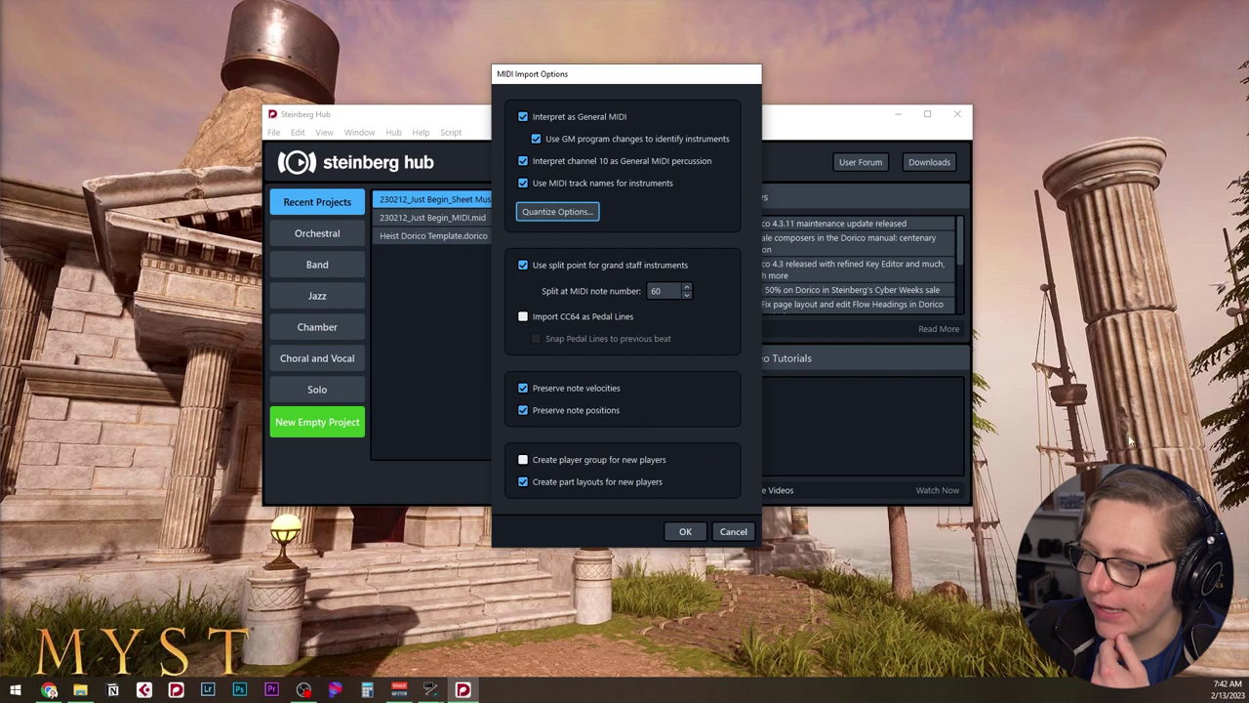
# Import Just Begin with part layouts for new players turned off.
pyautogui.click(543, 485)
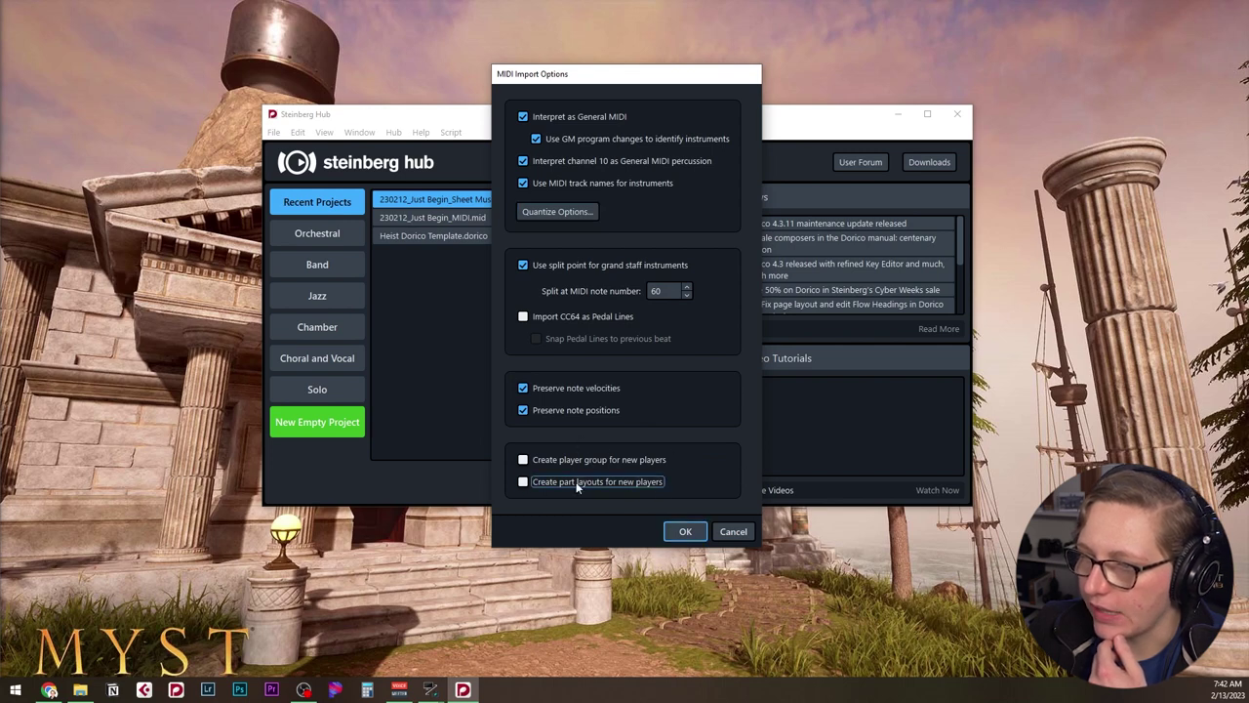
pyautogui.click(678, 533)
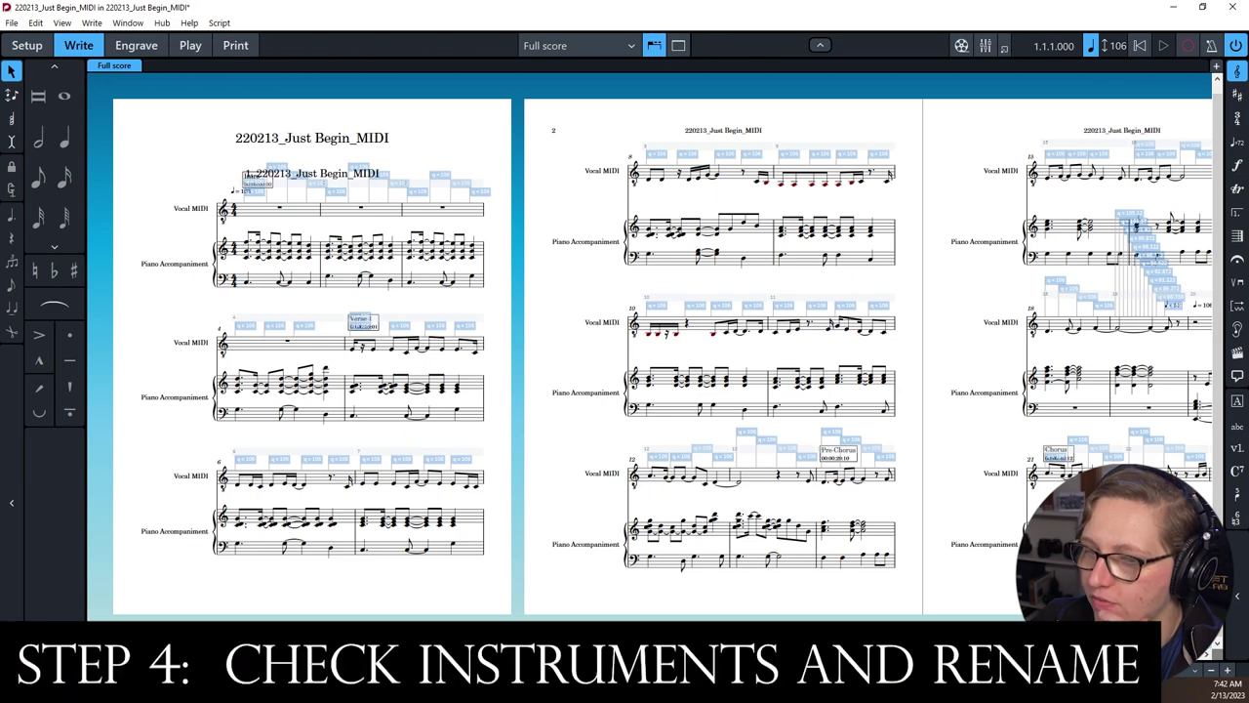
pyautogui.hscroll(15, 649, 356)
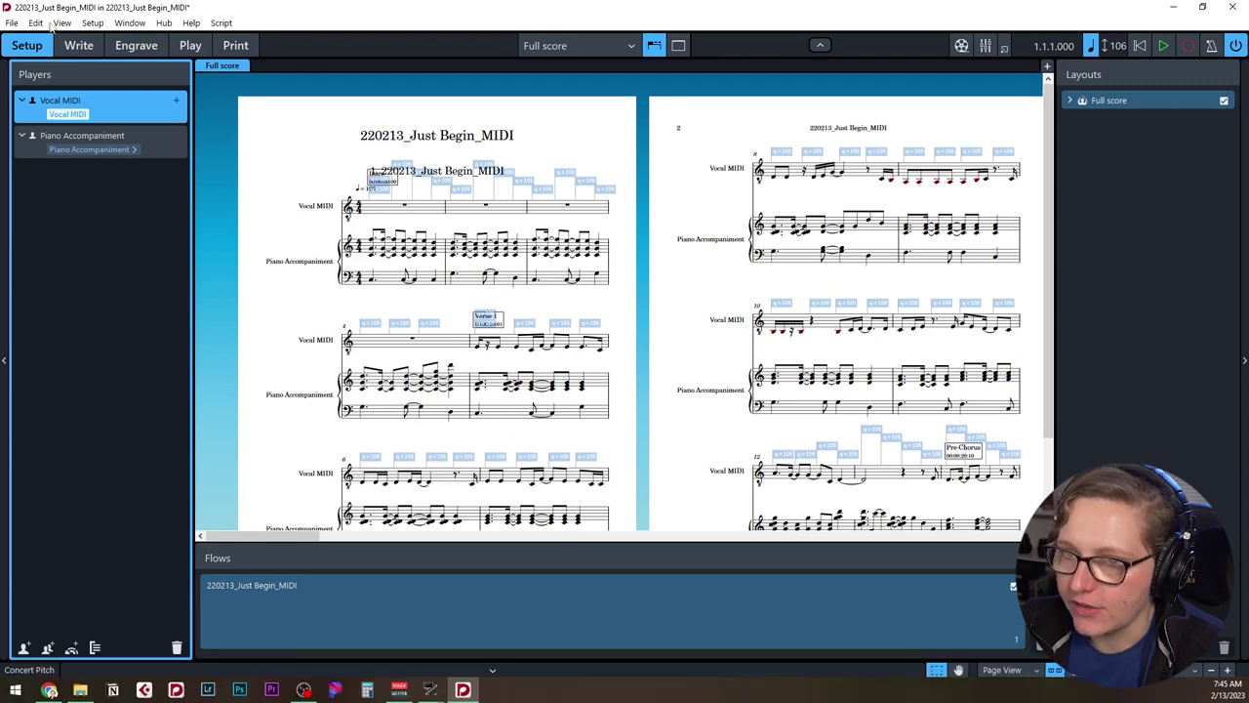
# In Layout Options, set staff labels on first and subsequent systems to None.
pyautogui.click(94, 23)
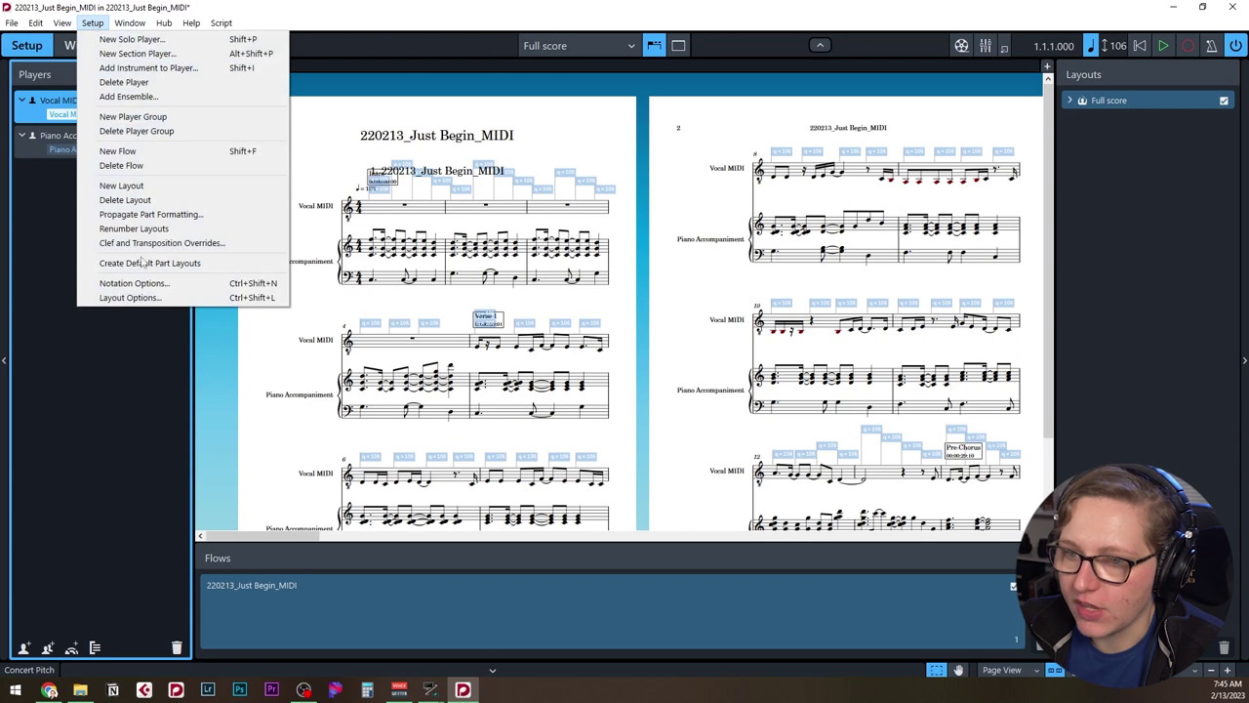
pyautogui.click(140, 297)
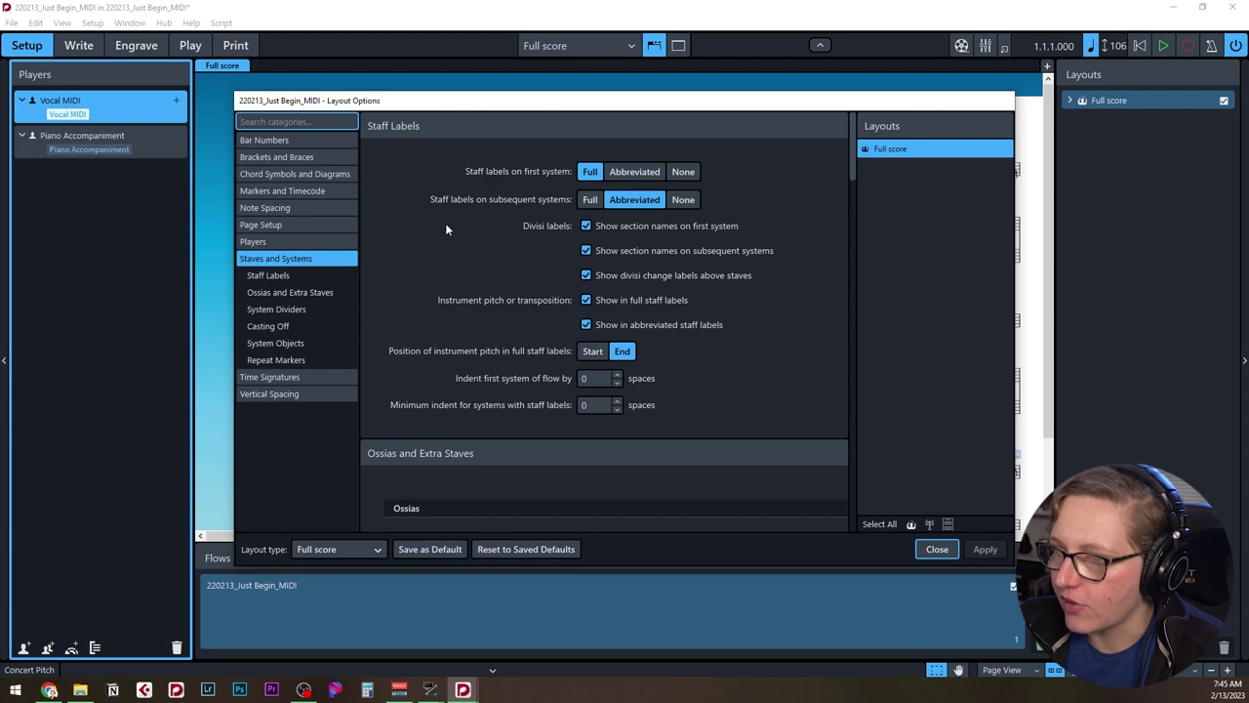
pyautogui.click(683, 172)
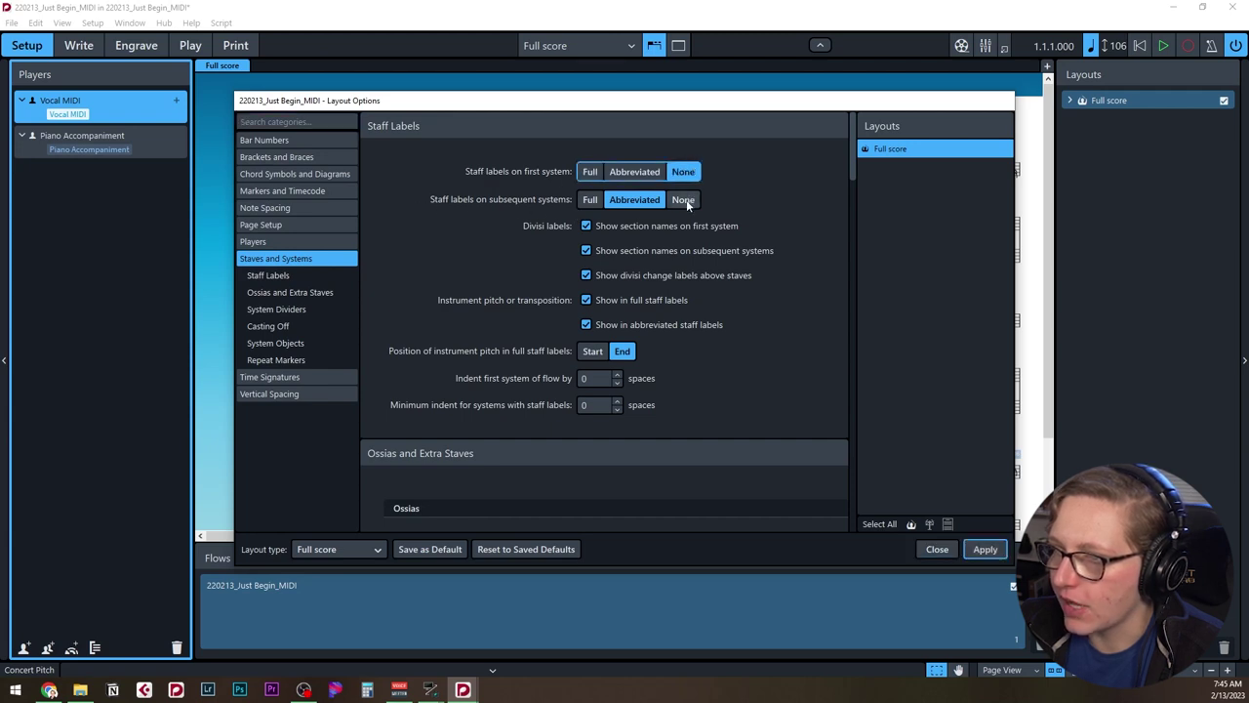
pyautogui.click(683, 199)
pyautogui.click(984, 549)
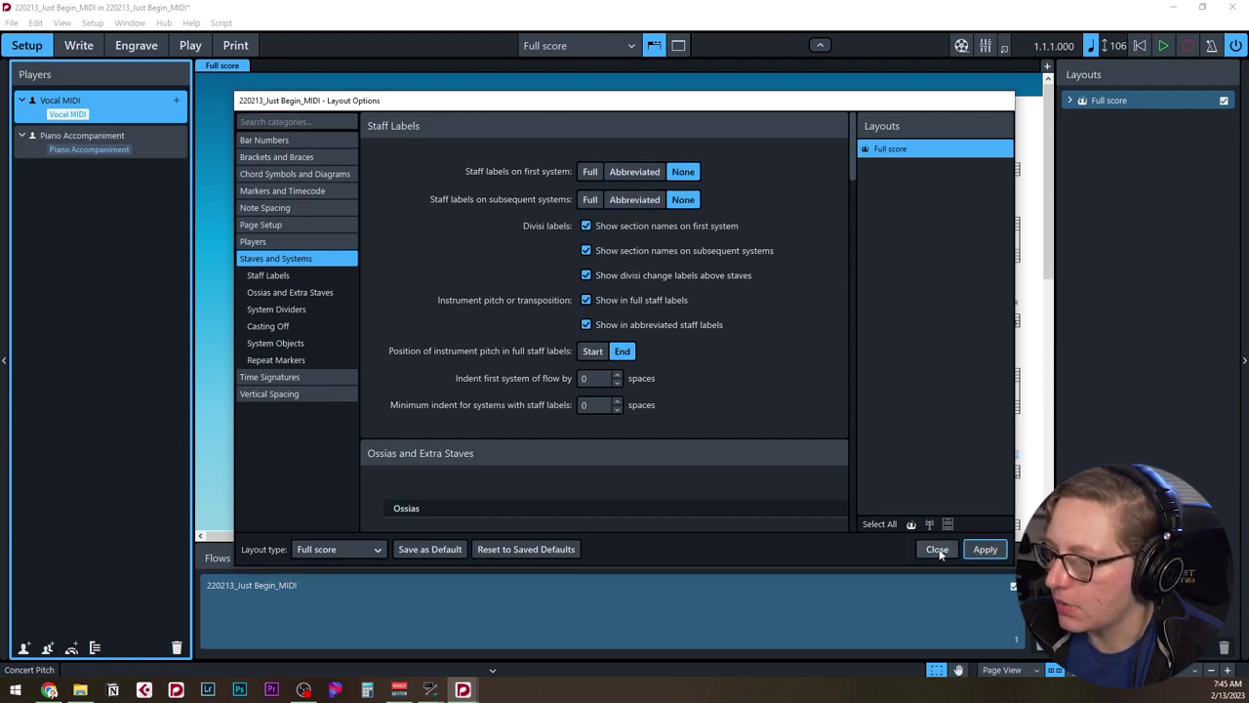
pyautogui.click(938, 549)
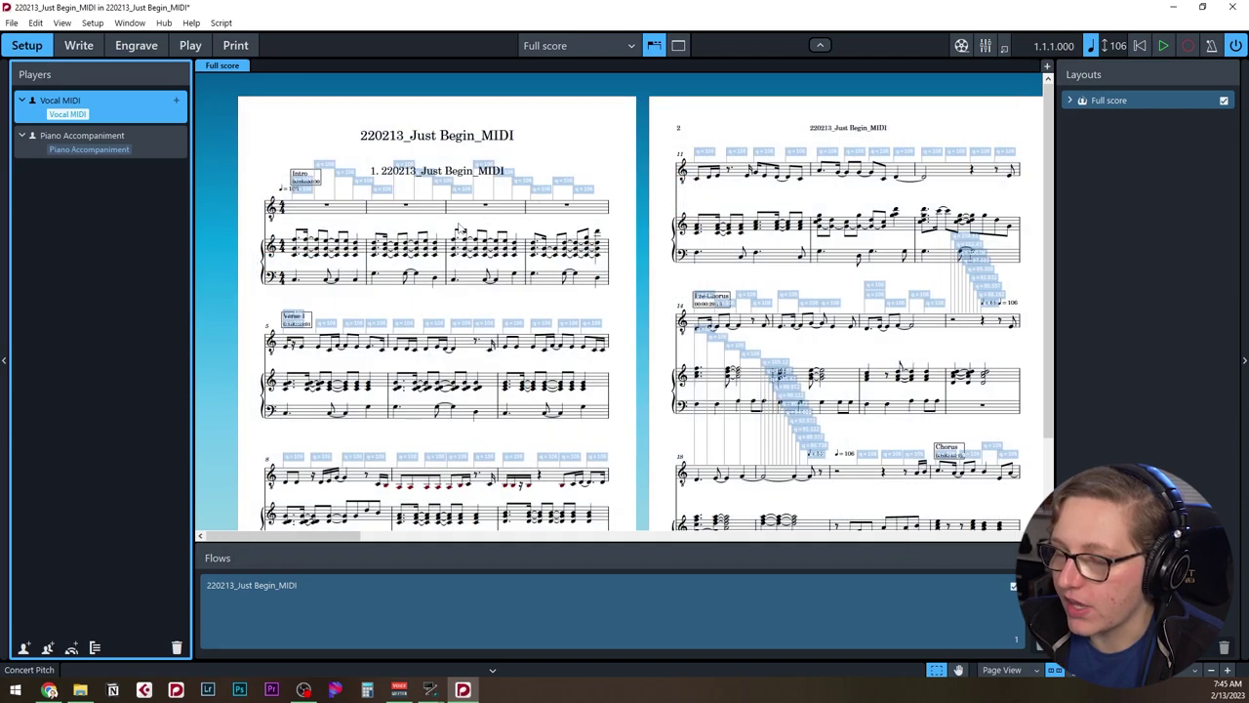
pyautogui.hotkey('ctrl', '2')
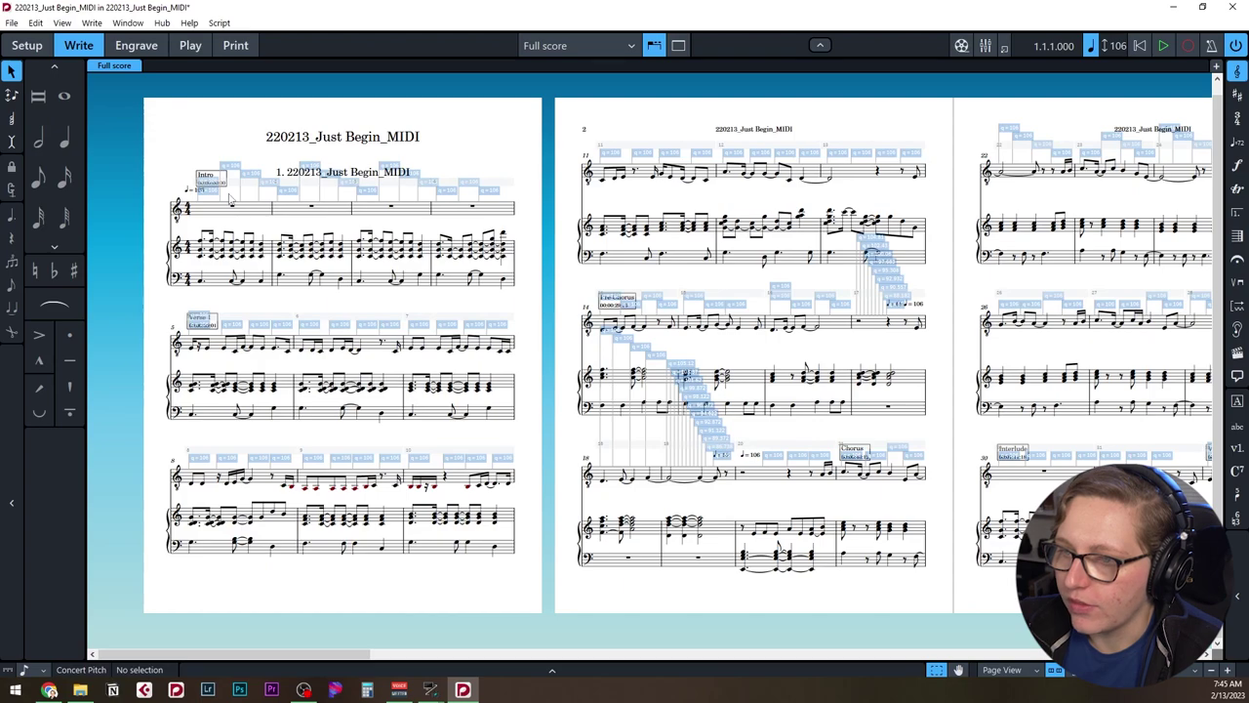
# Select each q = 106 tempo signpost in bars 8 and 9.
pyautogui.keyDown('ctrl'); pyautogui.scroll(3, 237, 209); pyautogui.keyUp('ctrl')
pyautogui.keyDown('ctrl'); pyautogui.scroll(2, 488, 426); pyautogui.keyUp('ctrl')
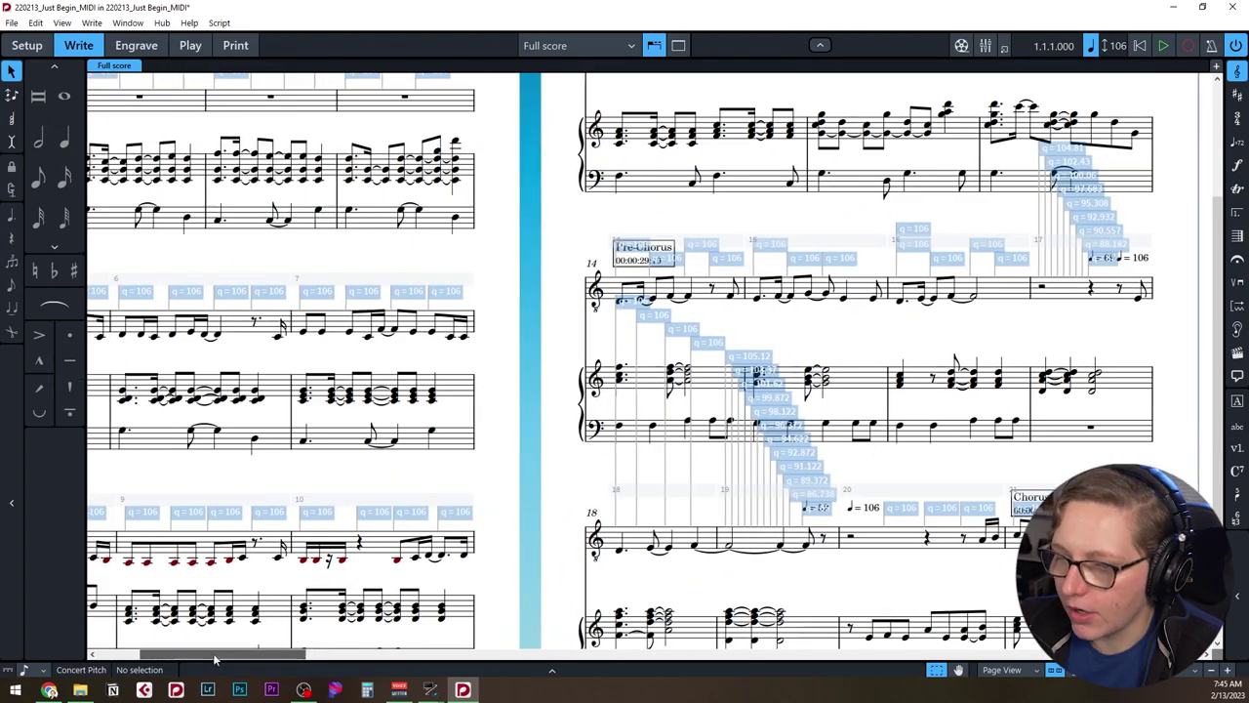
pyautogui.click(242, 517)
pyautogui.click(283, 517)
pyautogui.click(338, 518)
pyautogui.click(376, 518)
pyautogui.click(430, 517)
pyautogui.click(481, 518)
pyautogui.click(505, 518)
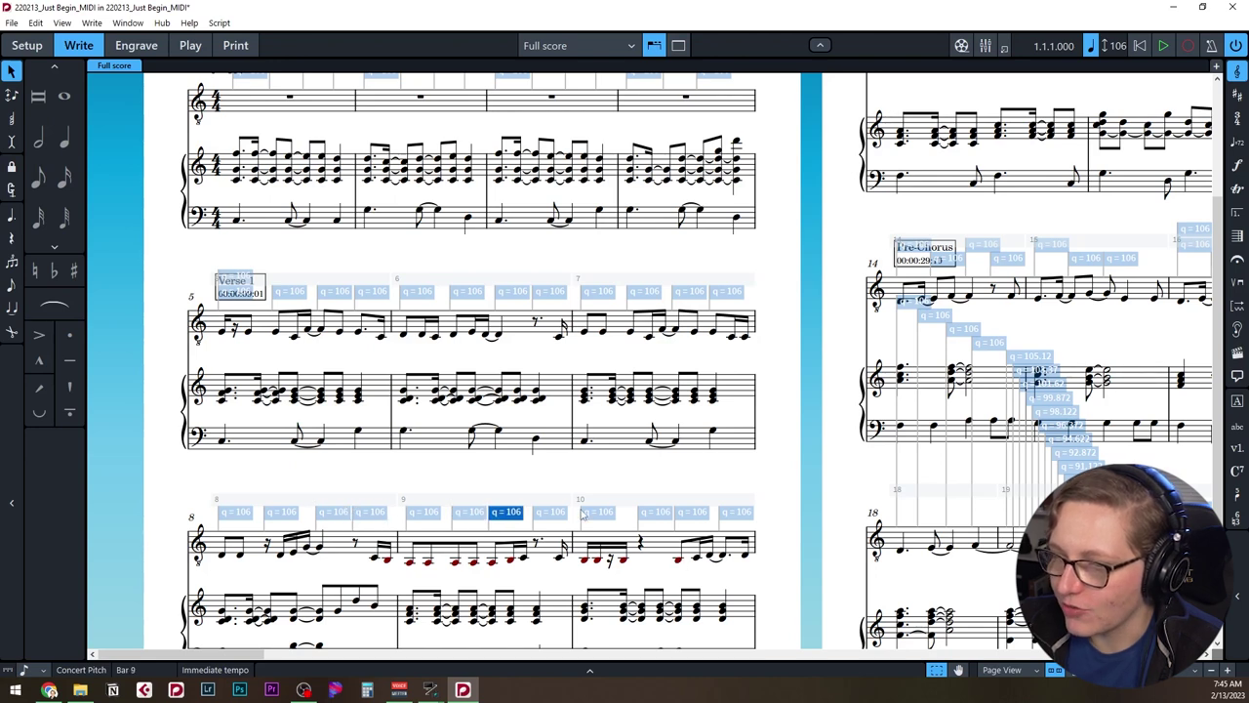
# Scroll through the score to review the remaining imported tempo changes.
pyautogui.scroll(2, 493, 463)
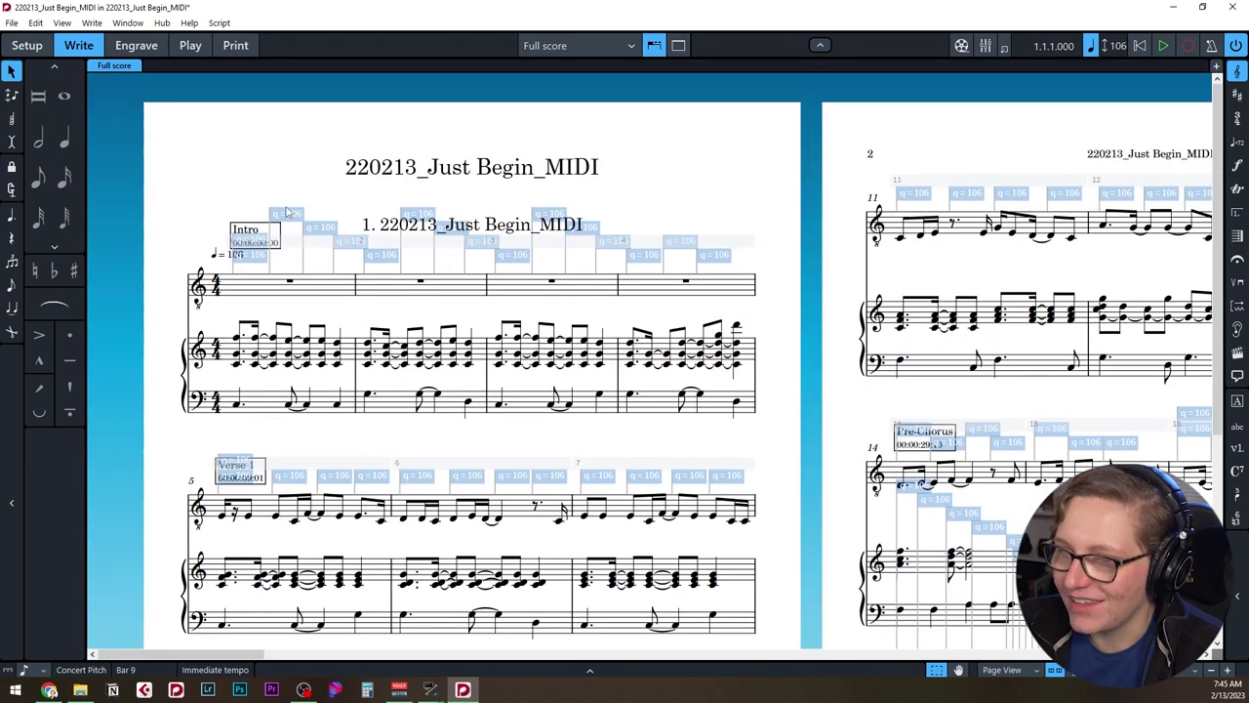
pyautogui.scroll(-3, 981, 514)
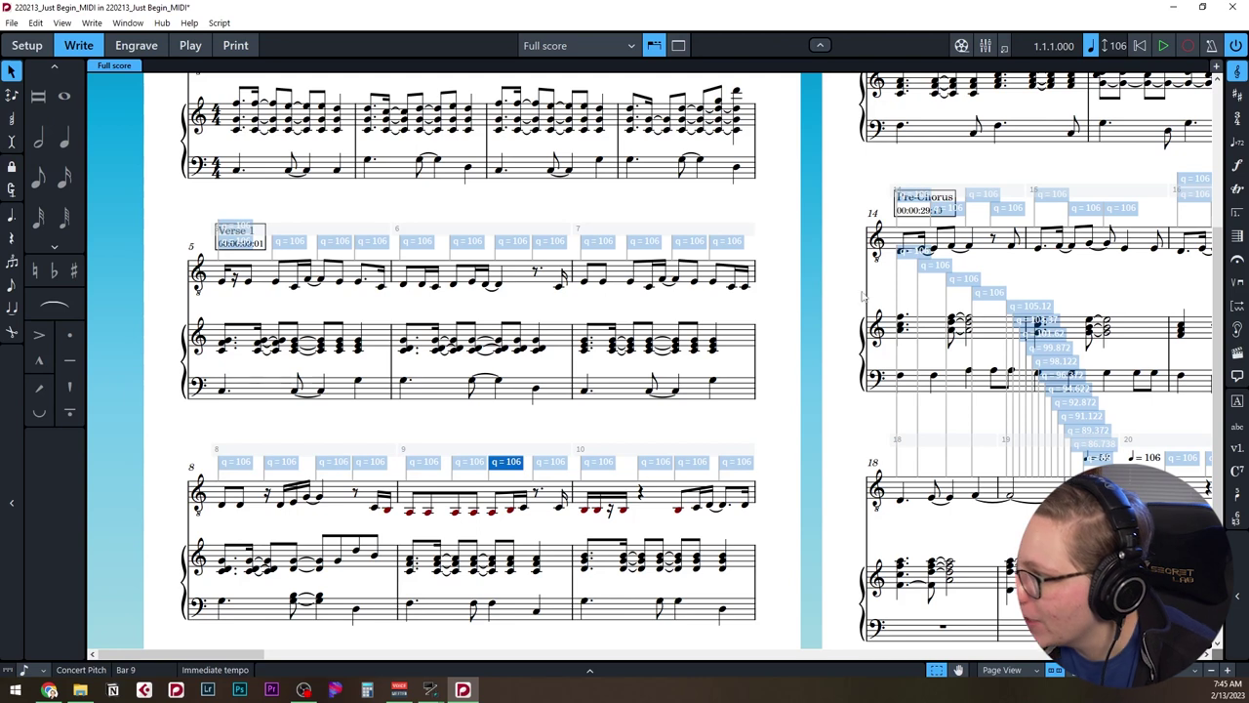
pyautogui.hscroll(3, 1063, 420)
pyautogui.hscroll(6, 1034, 421)
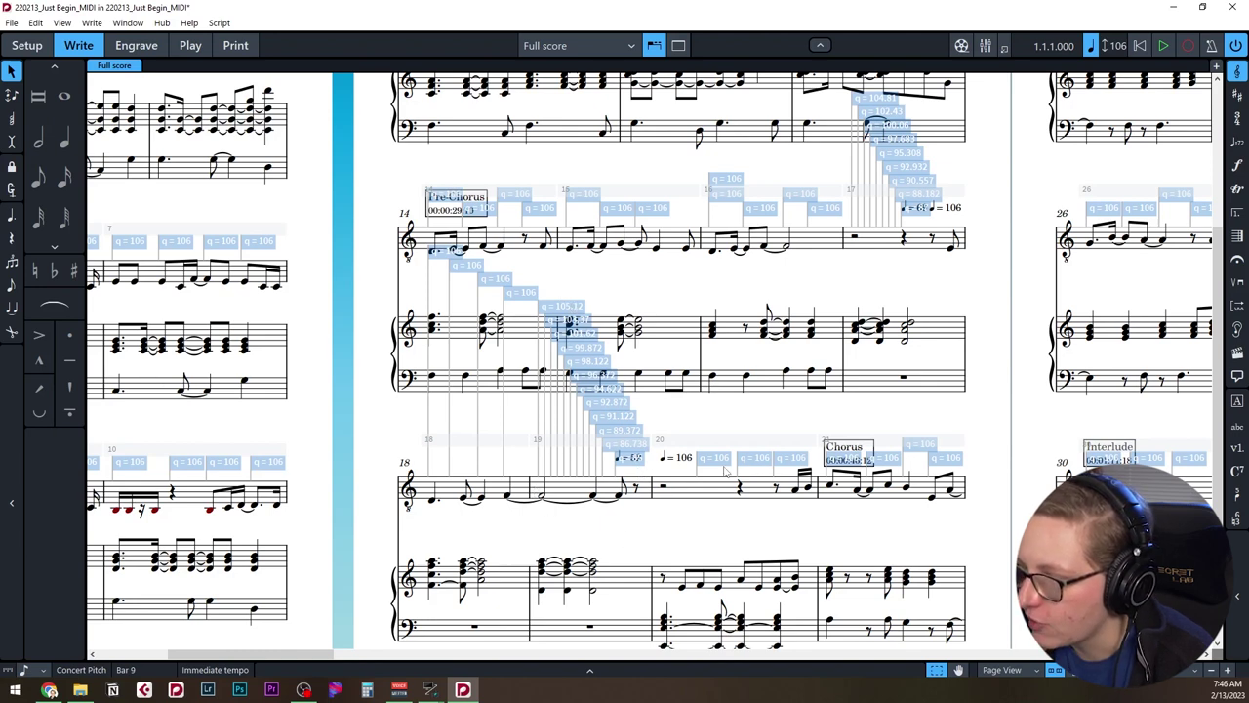
pyautogui.hscroll(-5, 410, 461)
pyautogui.scroll(3, 386, 417)
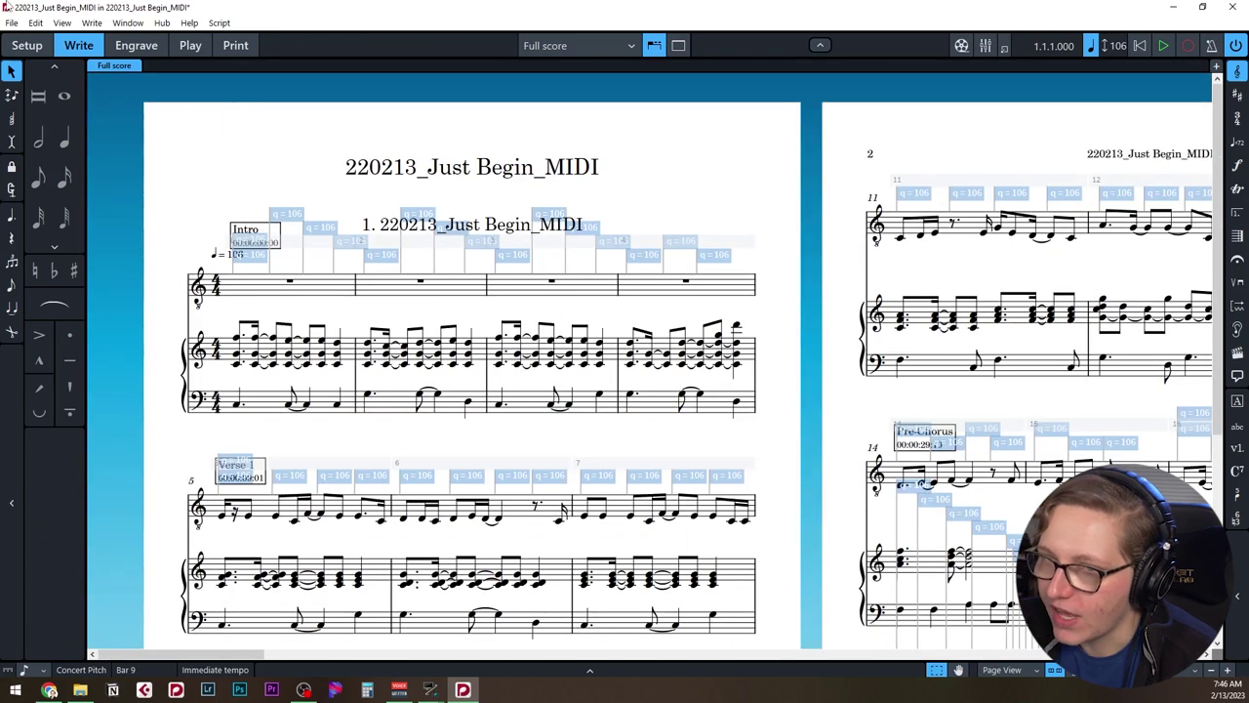
# Hide all signposts via View > Signposts and select the Intro marker.
pyautogui.click(61, 22)
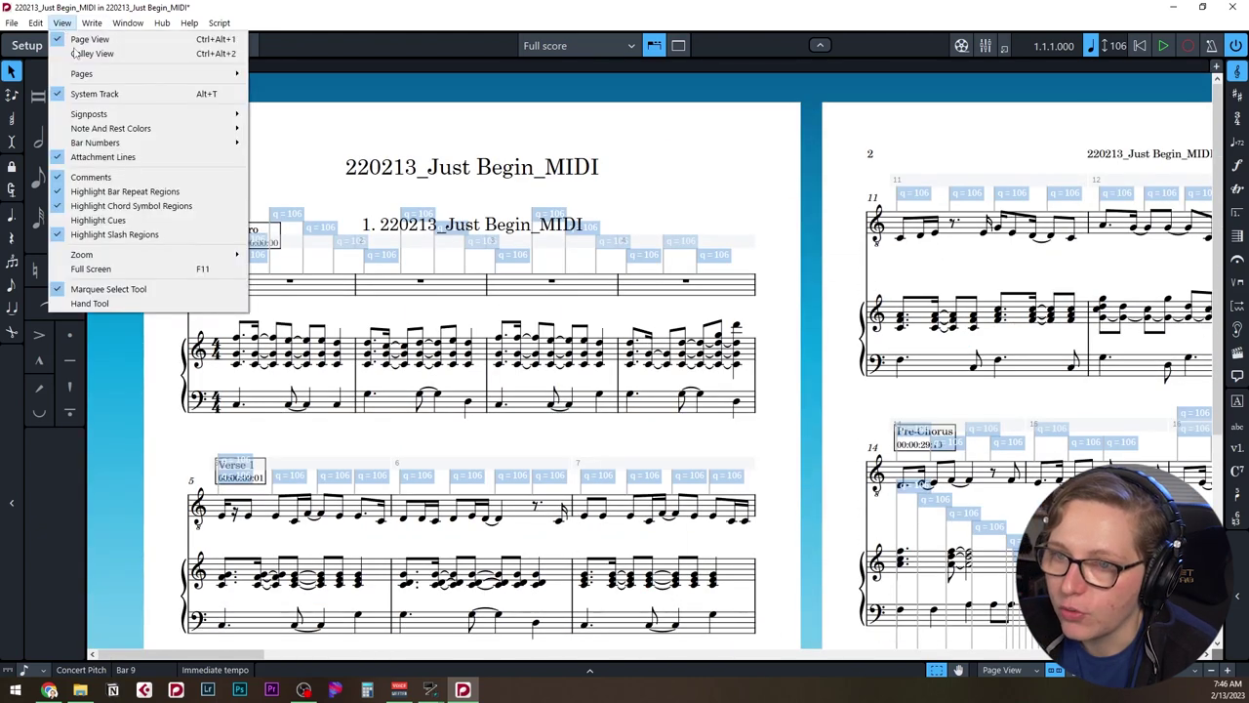
pyautogui.moveTo(112, 114)
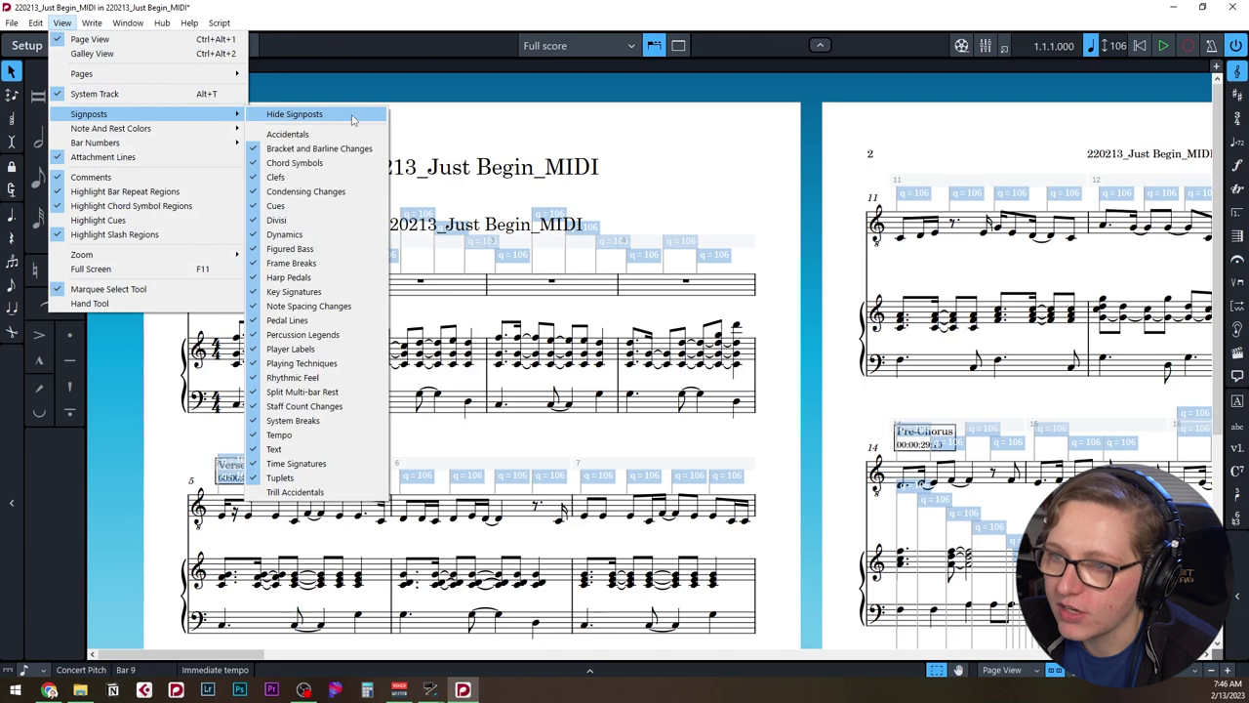
pyautogui.click(352, 115)
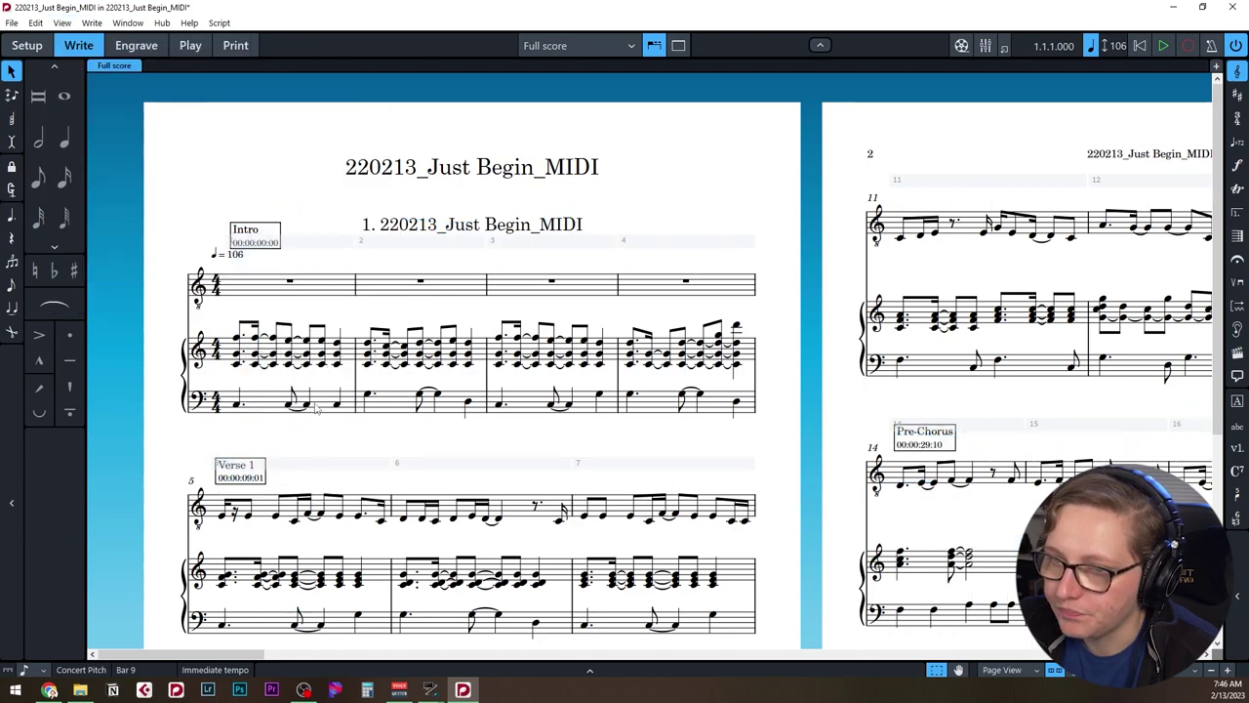
pyautogui.click(252, 231)
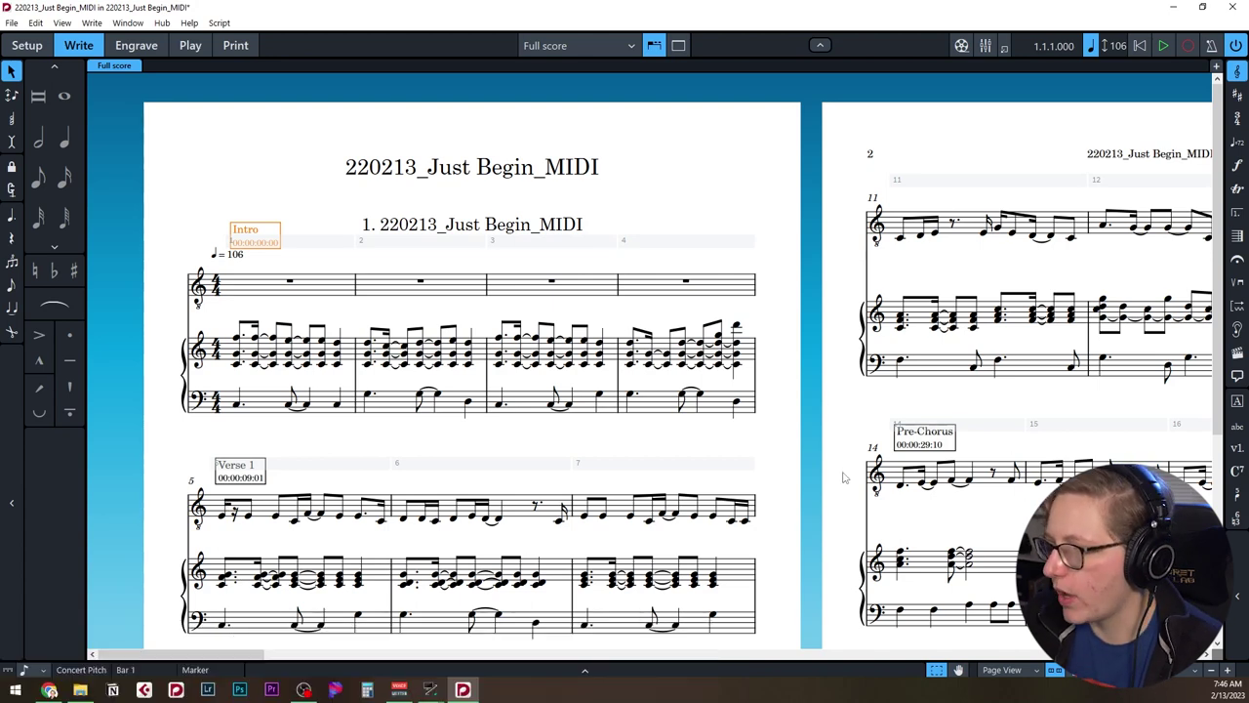
pyautogui.click(272, 231)
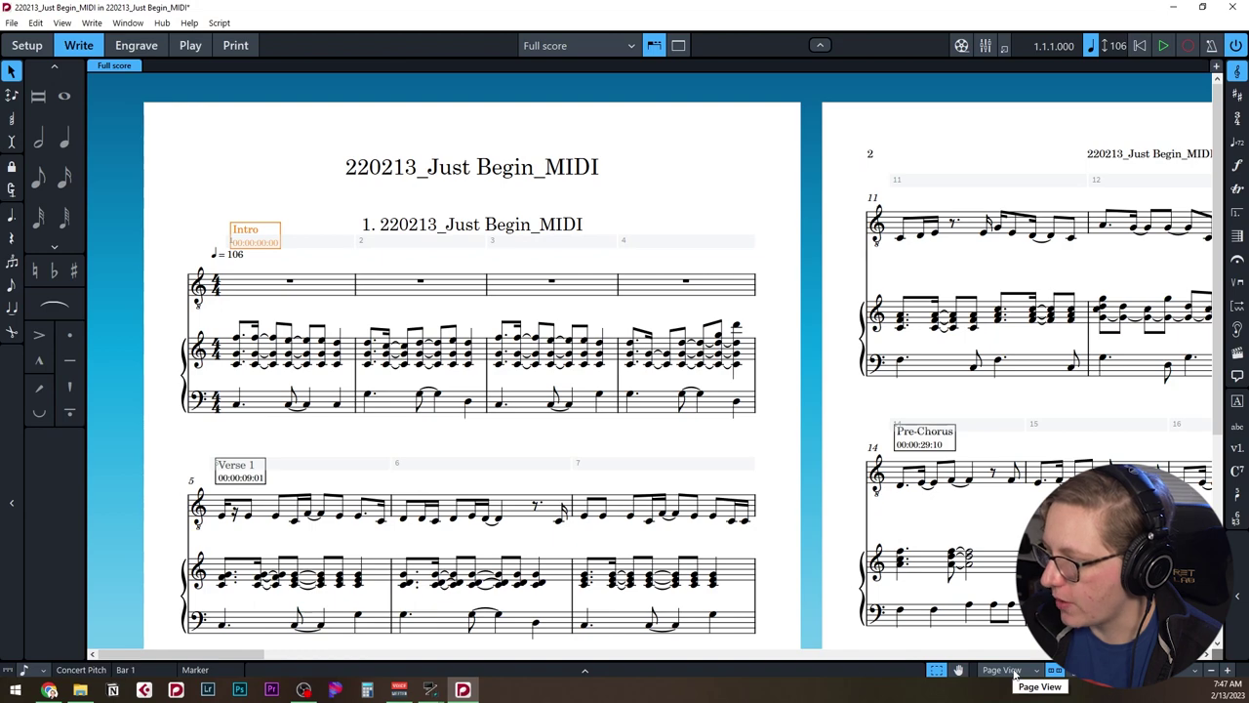
pyautogui.click(1015, 672)
# Switch the score to Galley View and zoom in.
pyautogui.click(1005, 640)
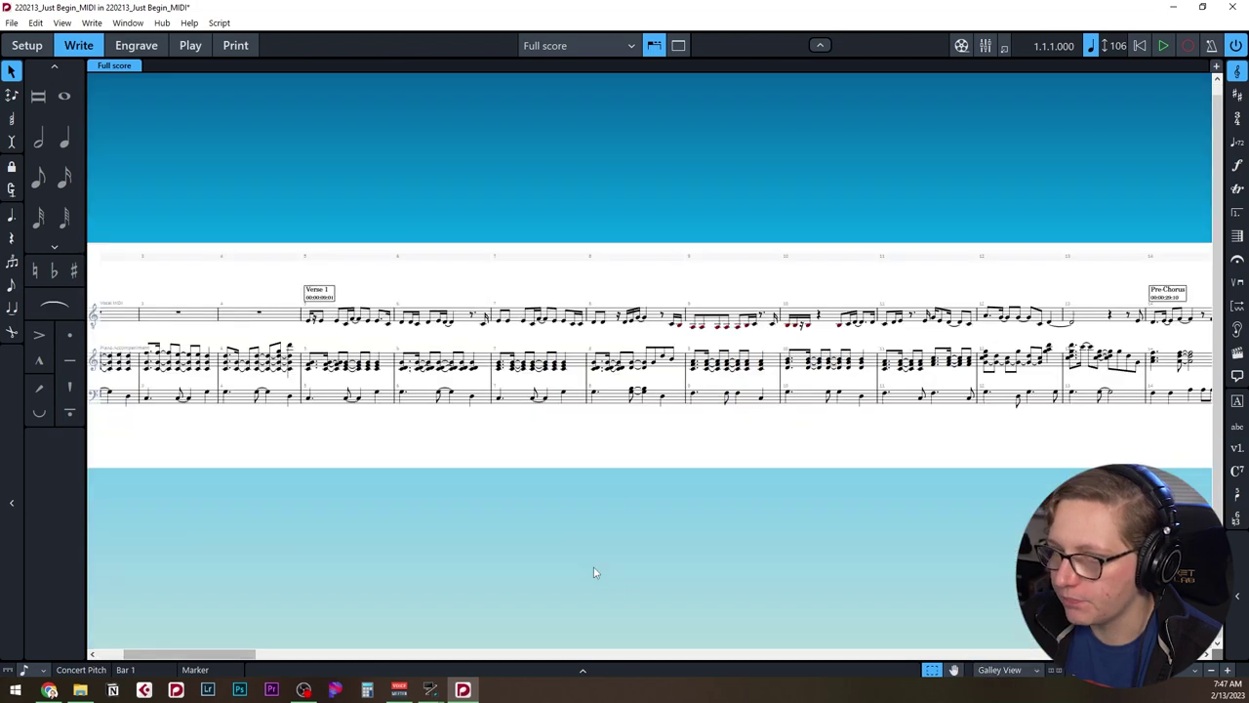
pyautogui.hotkey('ctrl', '=')
pyautogui.hotkey('ctrl', '=')
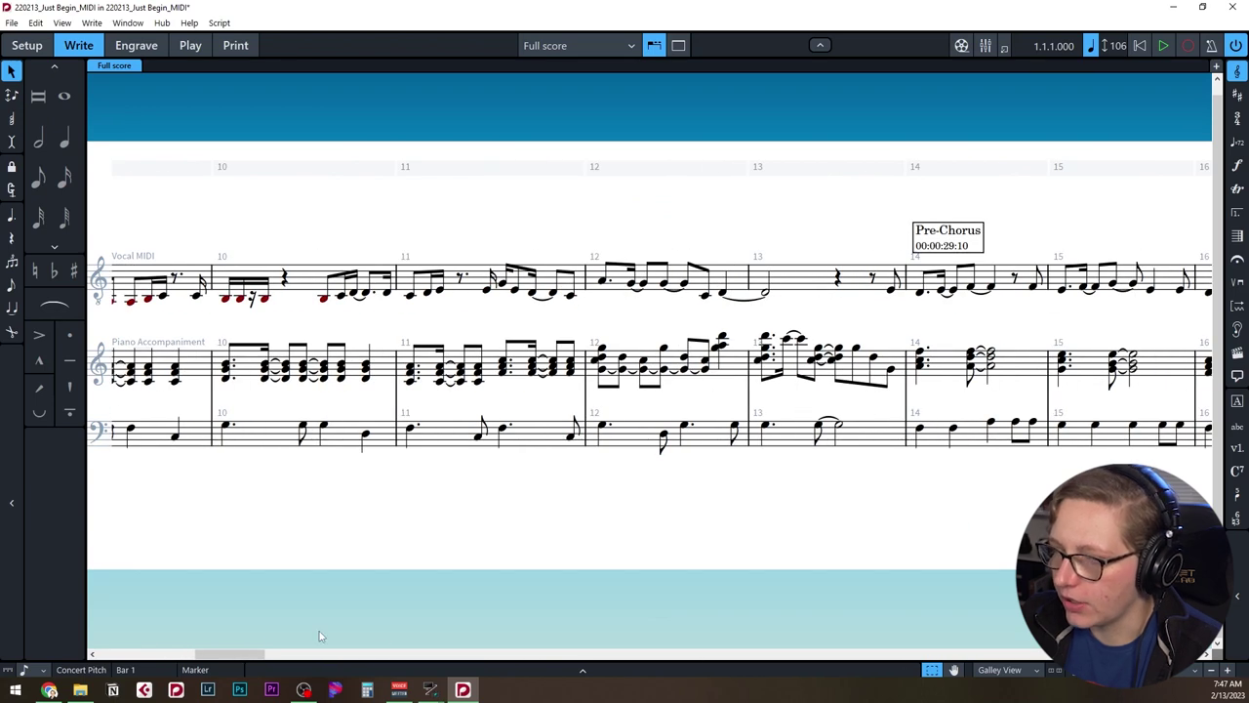
pyautogui.moveTo(245, 652); pyautogui.dragTo(107, 651)
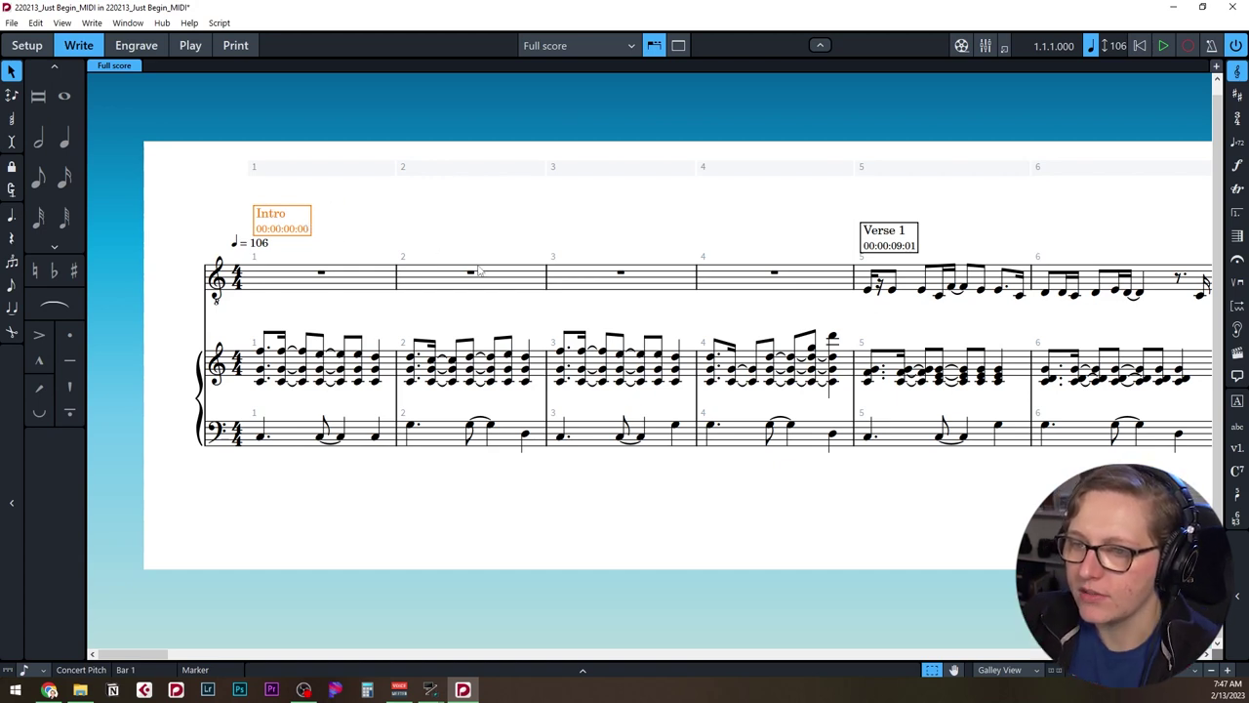
# Delete the Intro and Verse 1 markers and add a rehearsal mark at bar 5.
pyautogui.press('Delete')
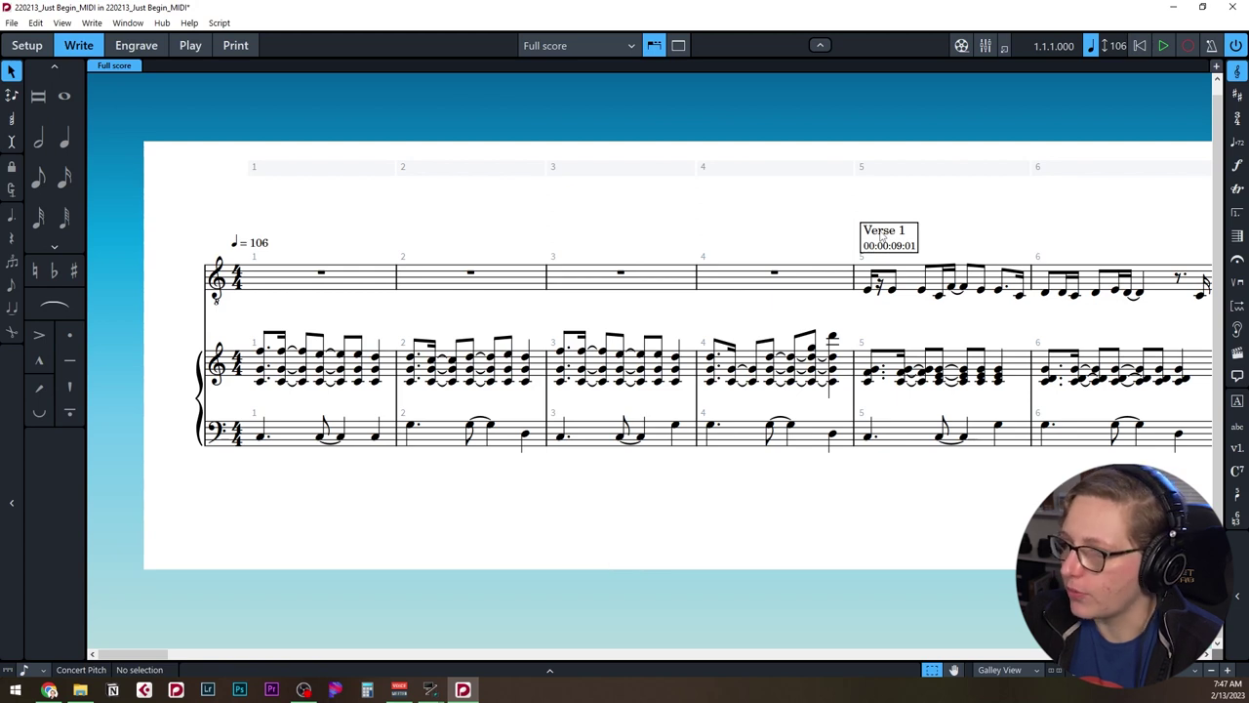
pyautogui.click(881, 235)
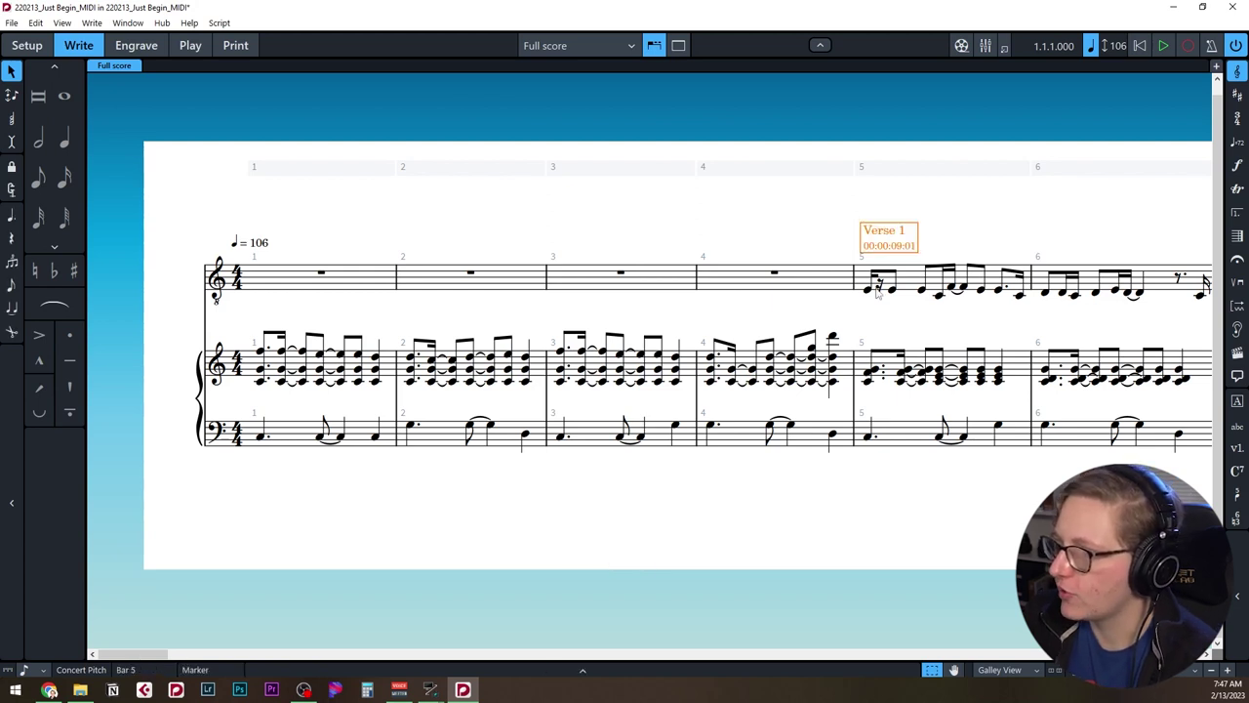
pyautogui.press('Delete')
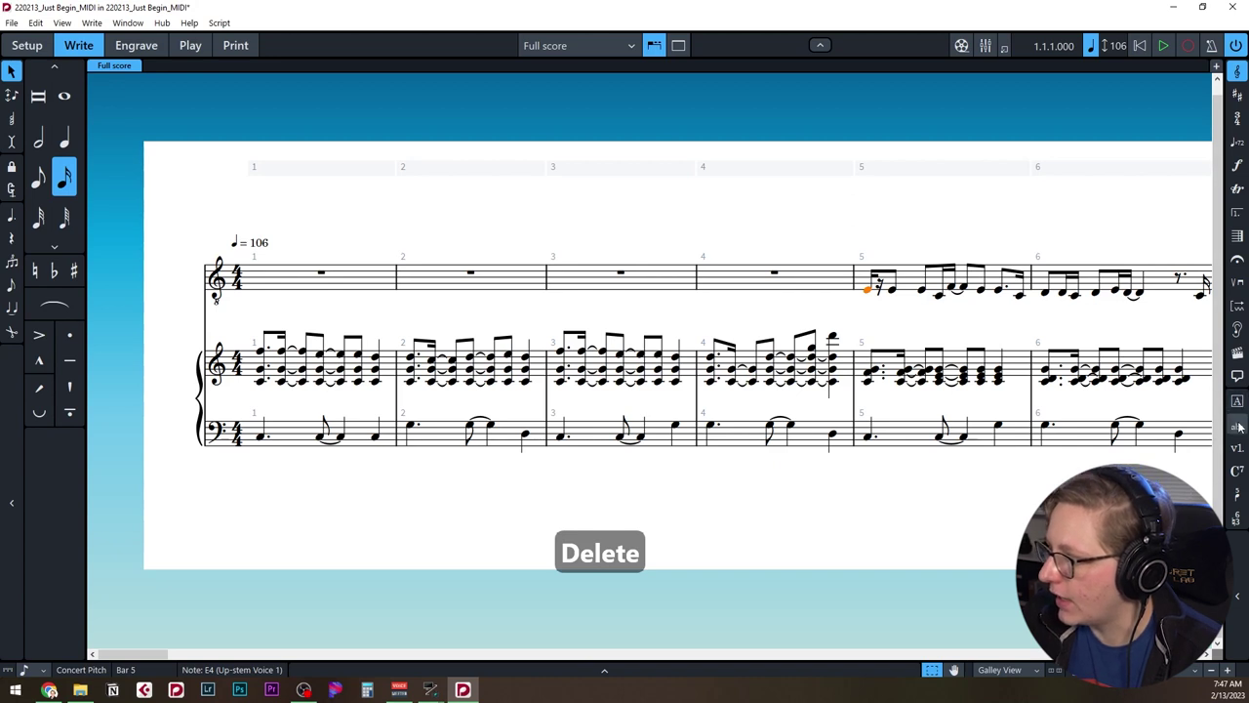
pyautogui.click(1238, 400)
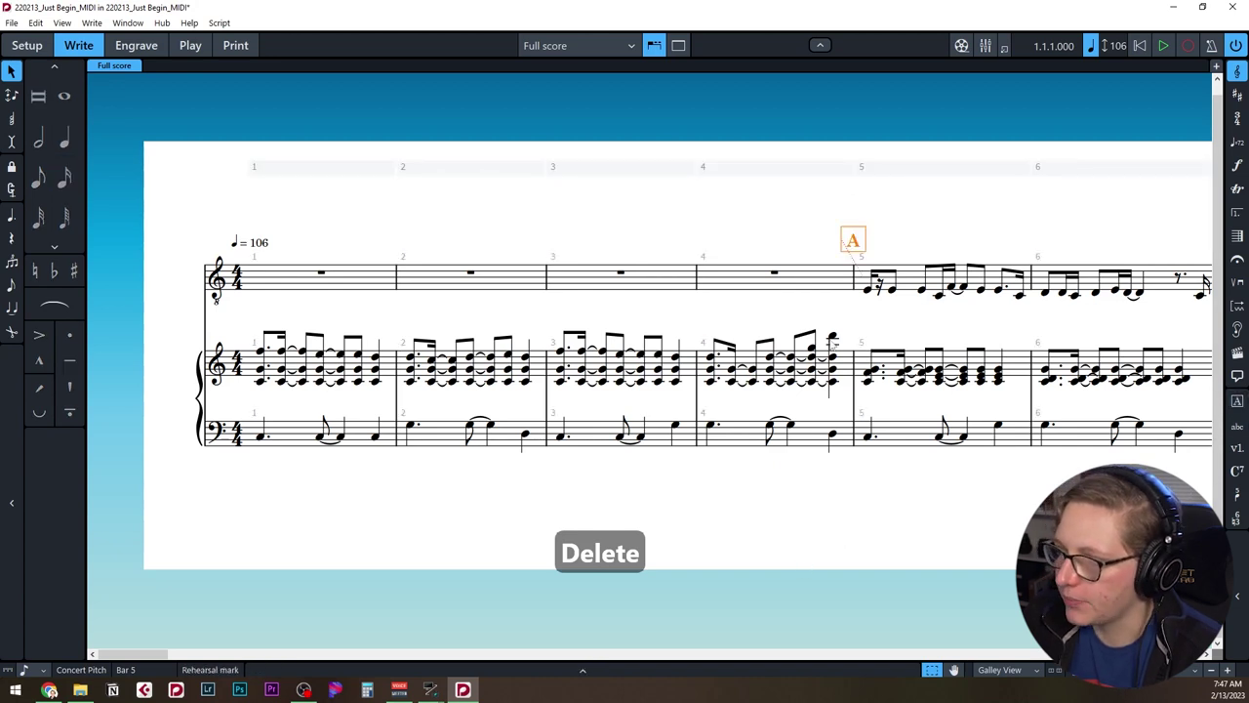
# Make the bar-5 rehearsal mark use Numbers, index 1 and prefix V.
pyautogui.hotkey('ctrl', '8')
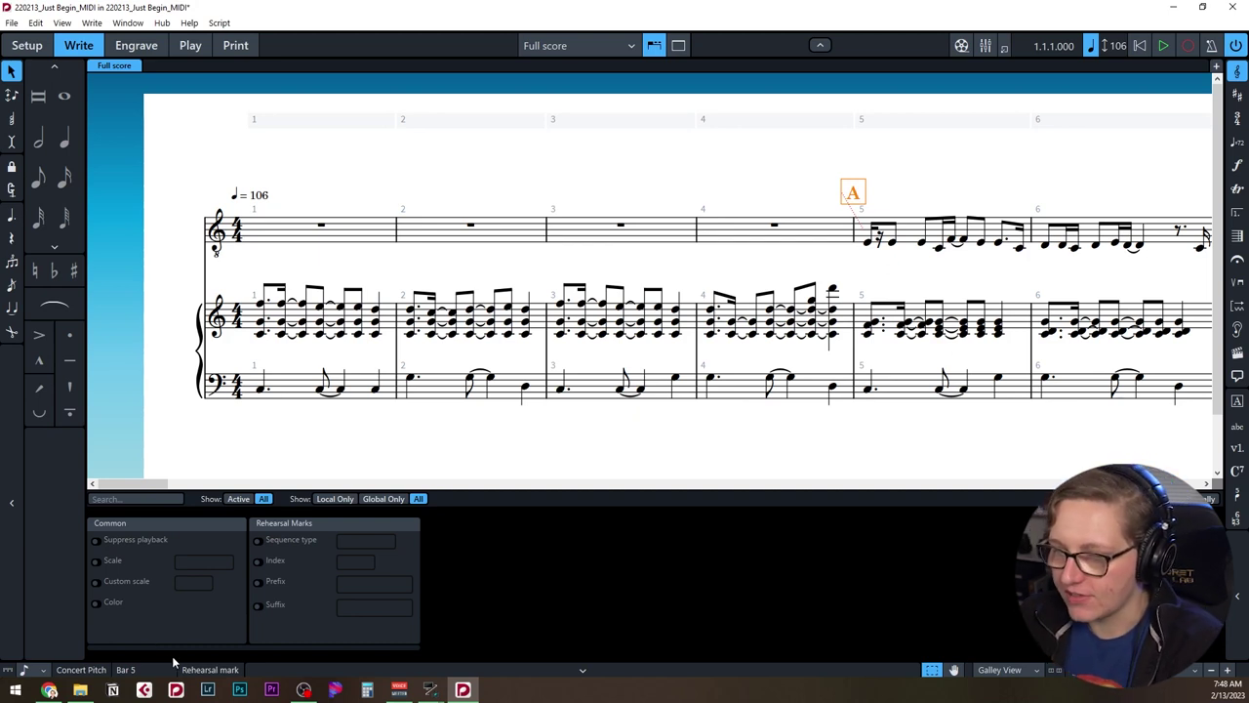
pyautogui.click(258, 542)
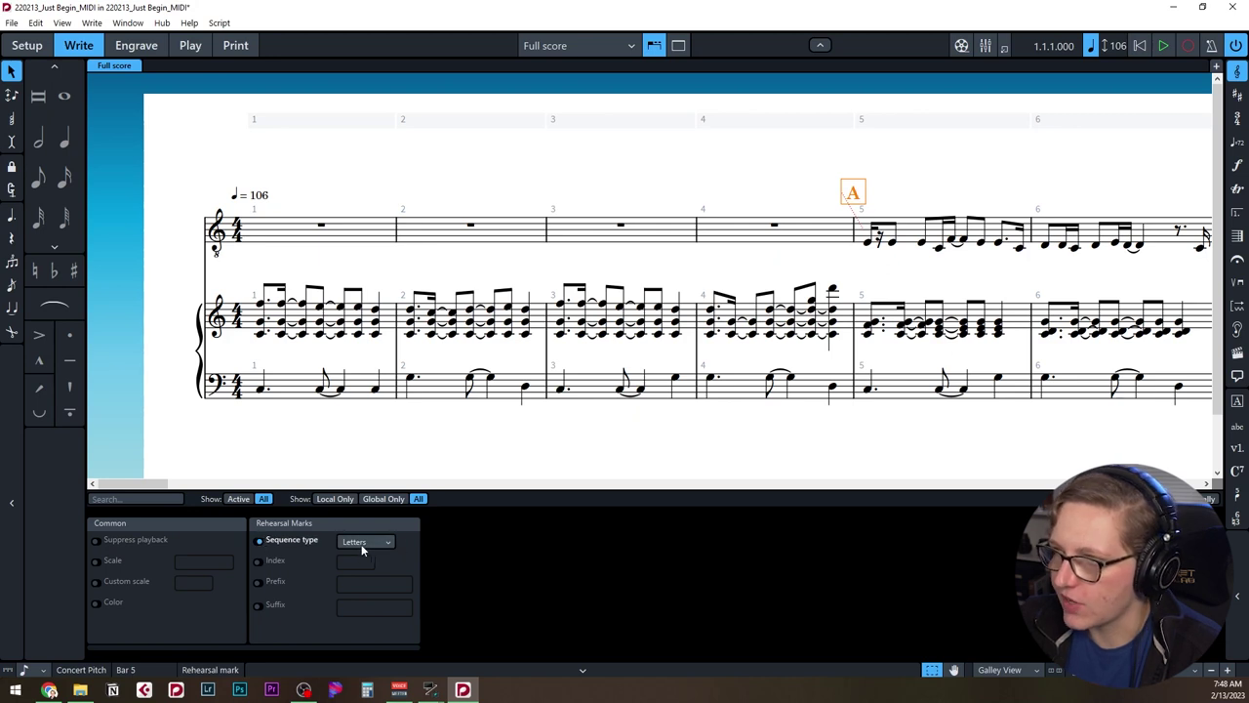
pyautogui.click(347, 548)
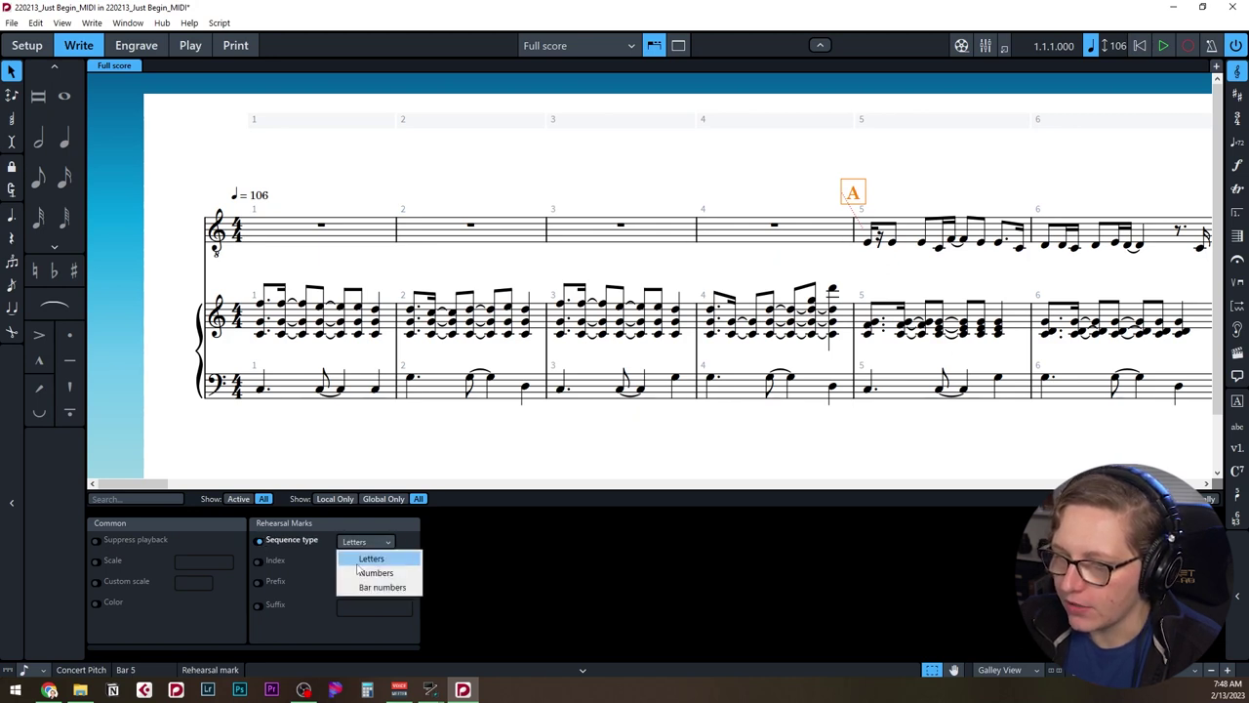
pyautogui.click(359, 571)
pyautogui.click(259, 560)
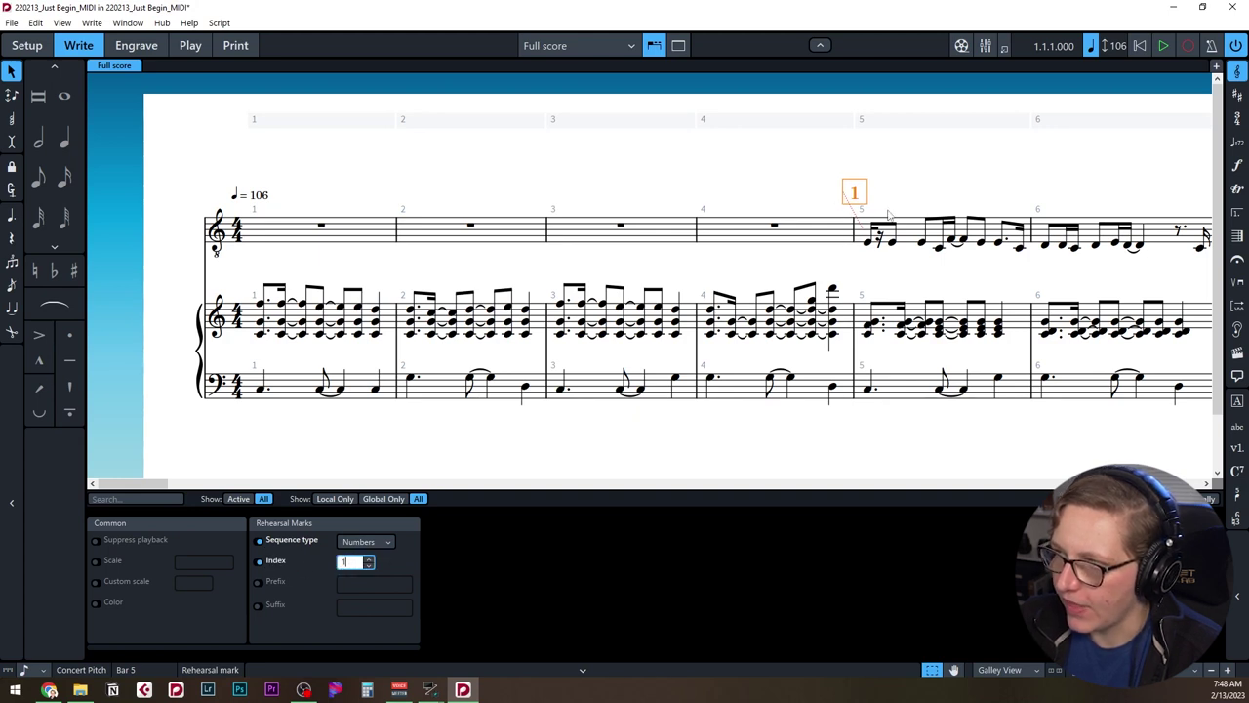
pyautogui.click(258, 582)
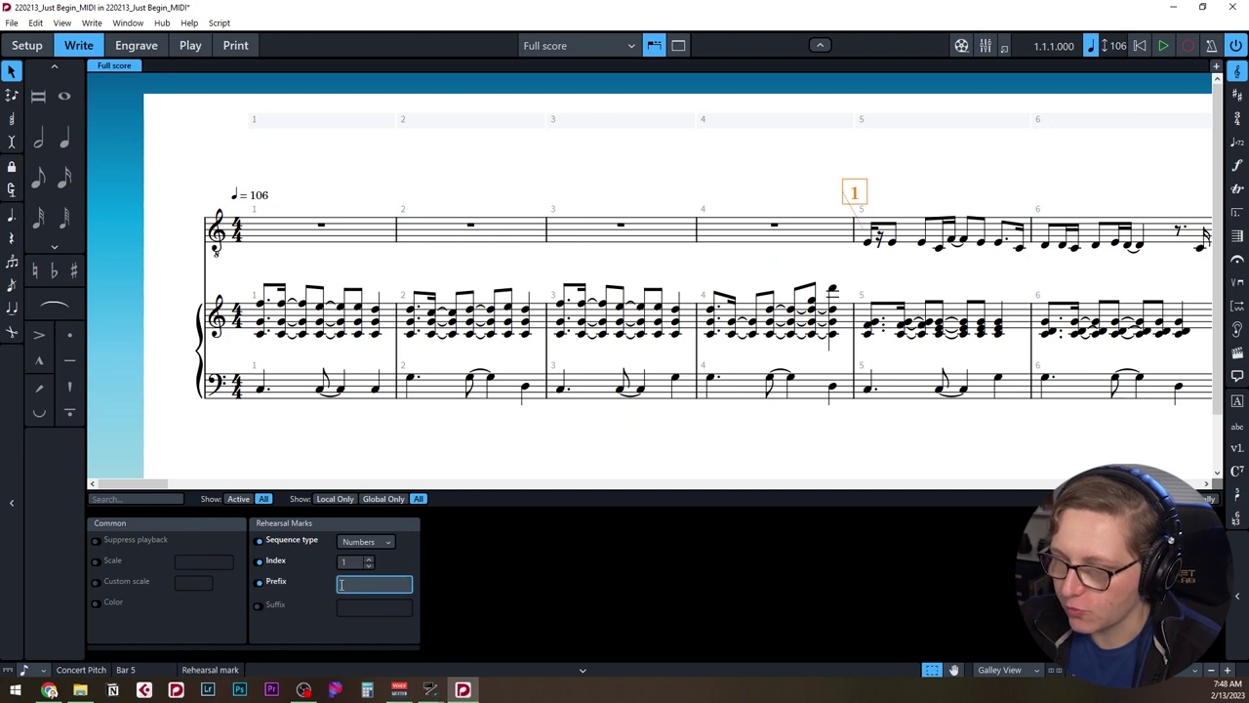
pyautogui.write('V')
pyautogui.click(670, 559)
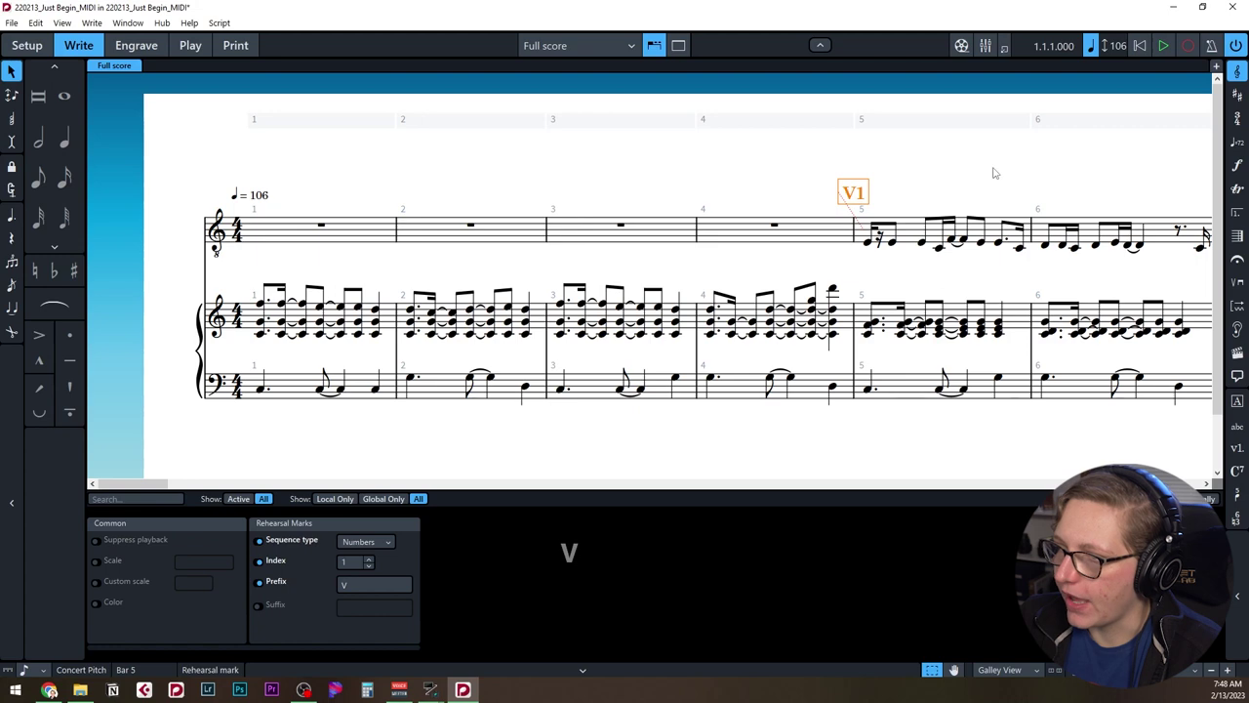
# Relabel the Pre-Chorus and bar-94 rehearsal marks with matching section prefixes.
pyautogui.moveTo(138, 482); pyautogui.dragTo(265, 487)
pyautogui.click(566, 195)
pyautogui.press('BackSpace')
pyautogui.press('Delete')
pyautogui.hscroll(10, 761, 189)
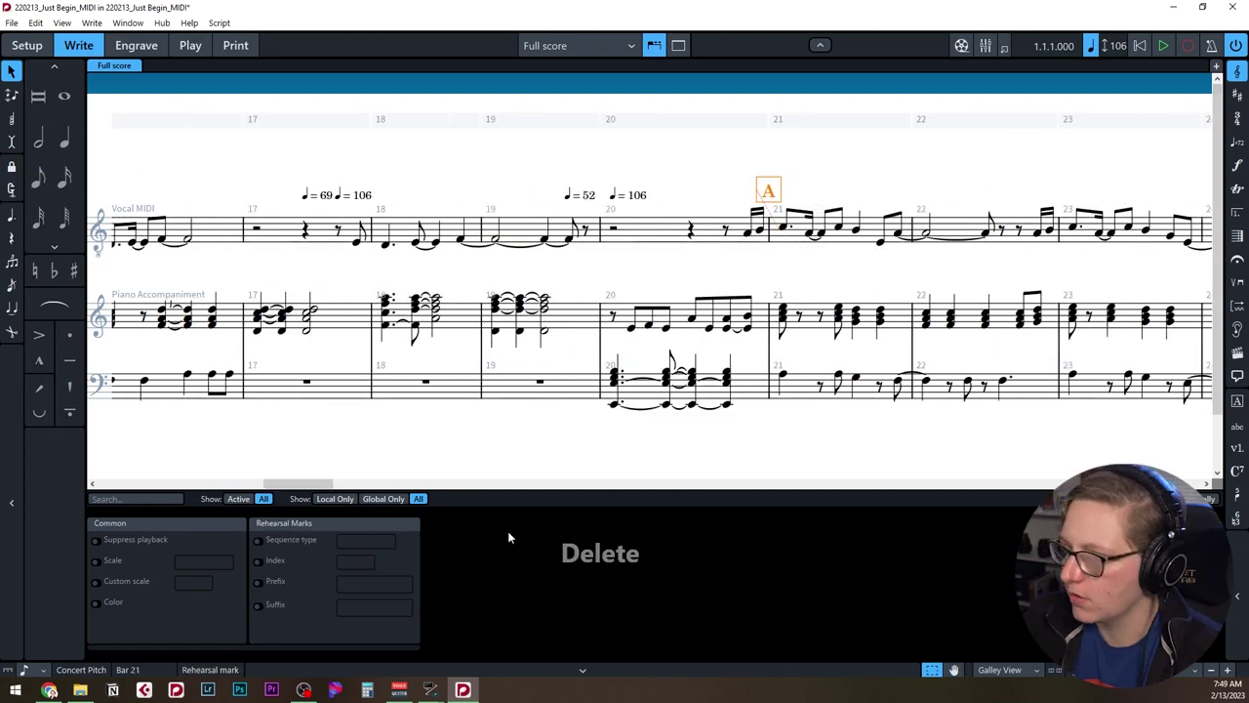
pyautogui.write('CV')
pyautogui.press('Delete')
pyautogui.press('c')
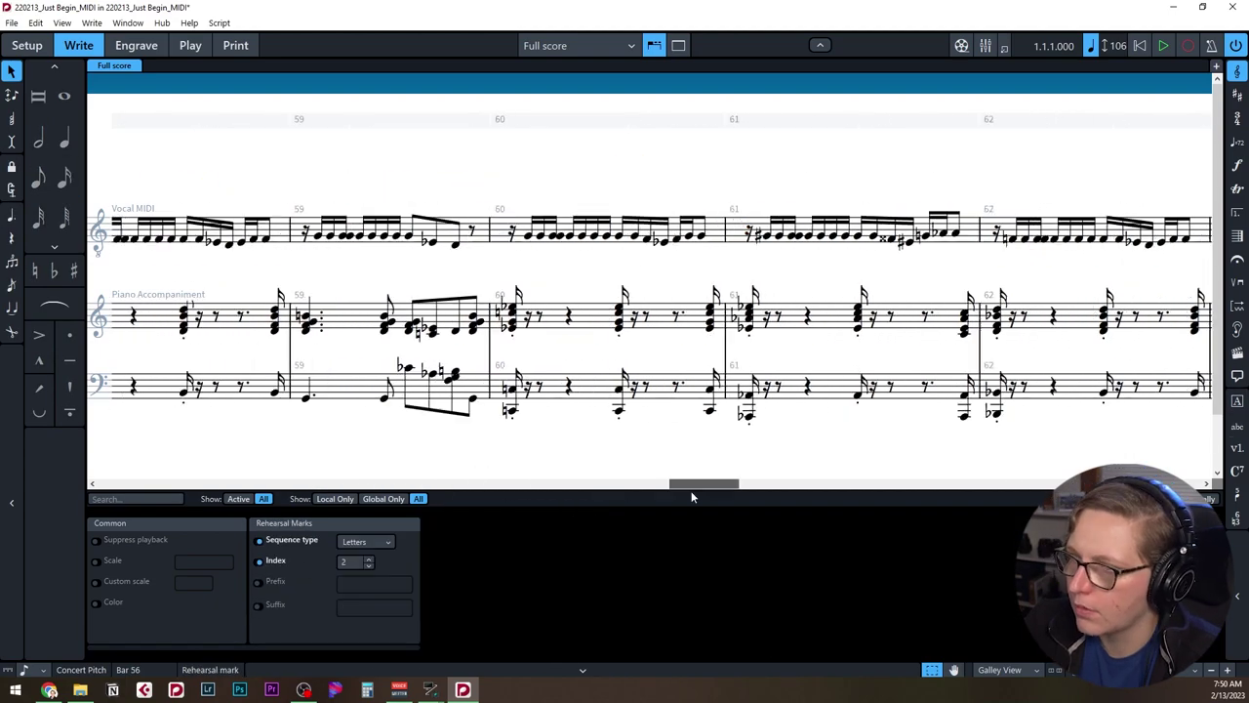
pyautogui.press('Delete')
pyautogui.hotkey('ctrl', 'Home')
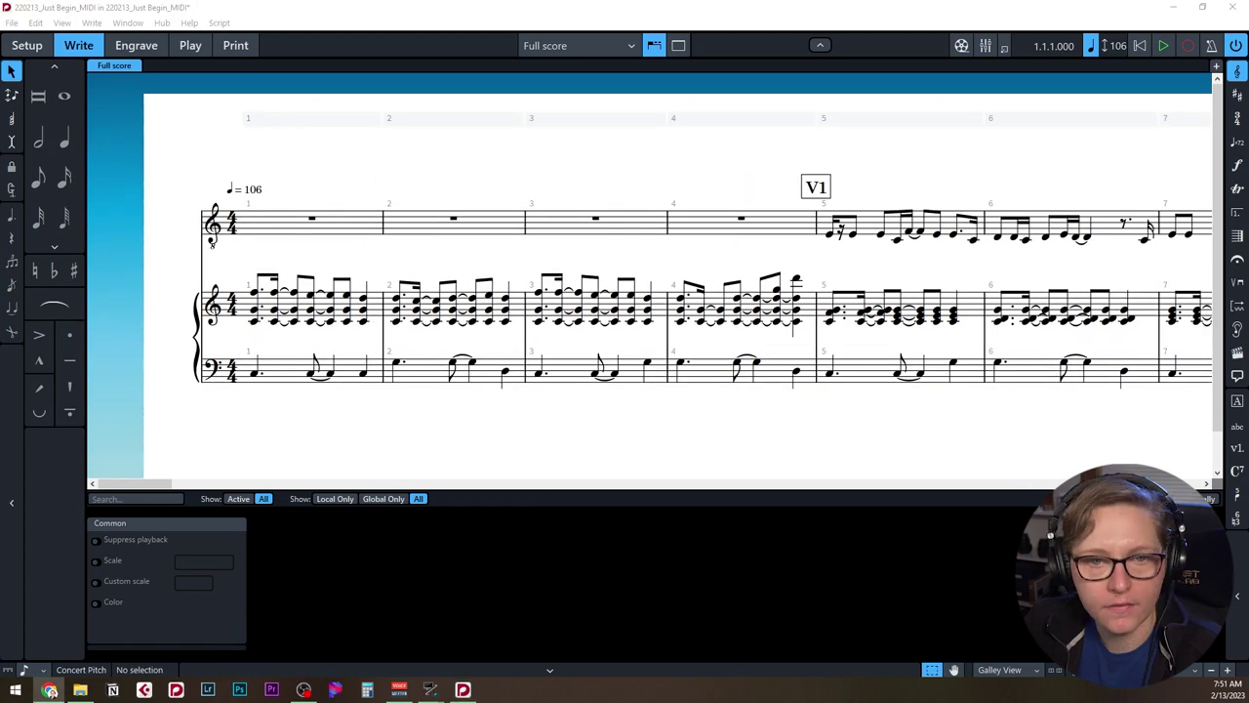
pyautogui.hotkey('ctrl', '-')
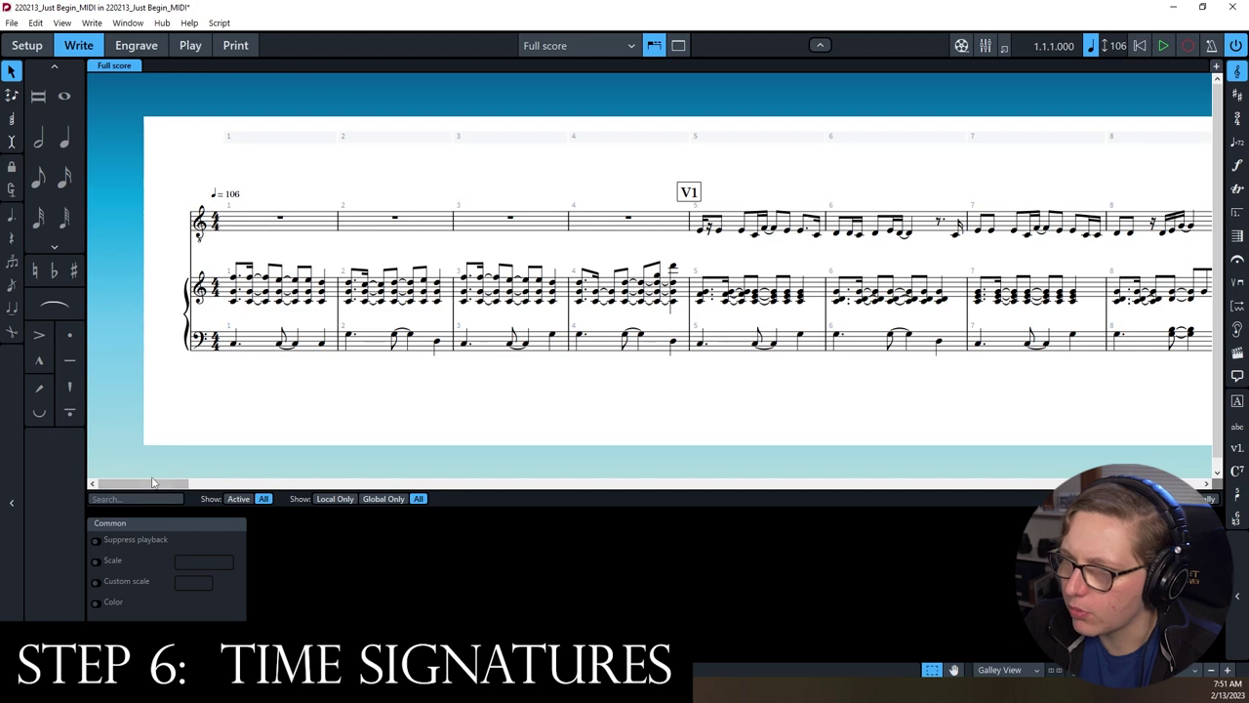
pyautogui.click(217, 225)
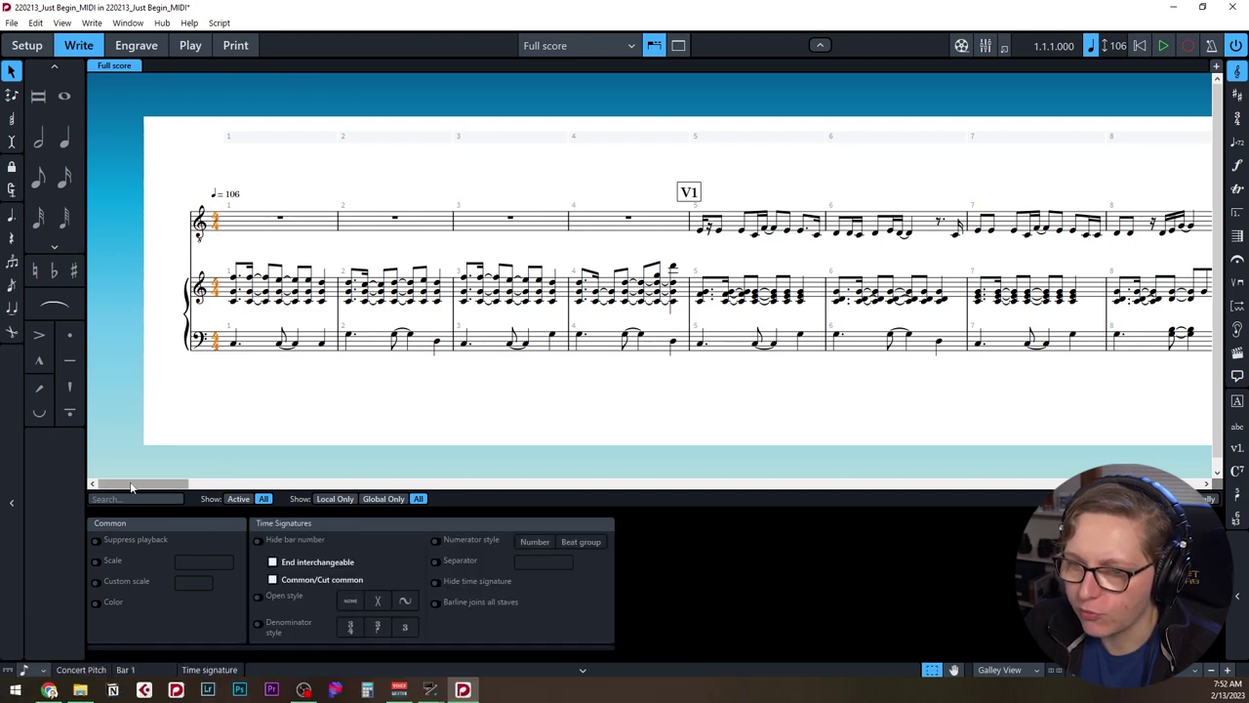
pyautogui.moveTo(161, 483); pyautogui.dragTo(742, 516)
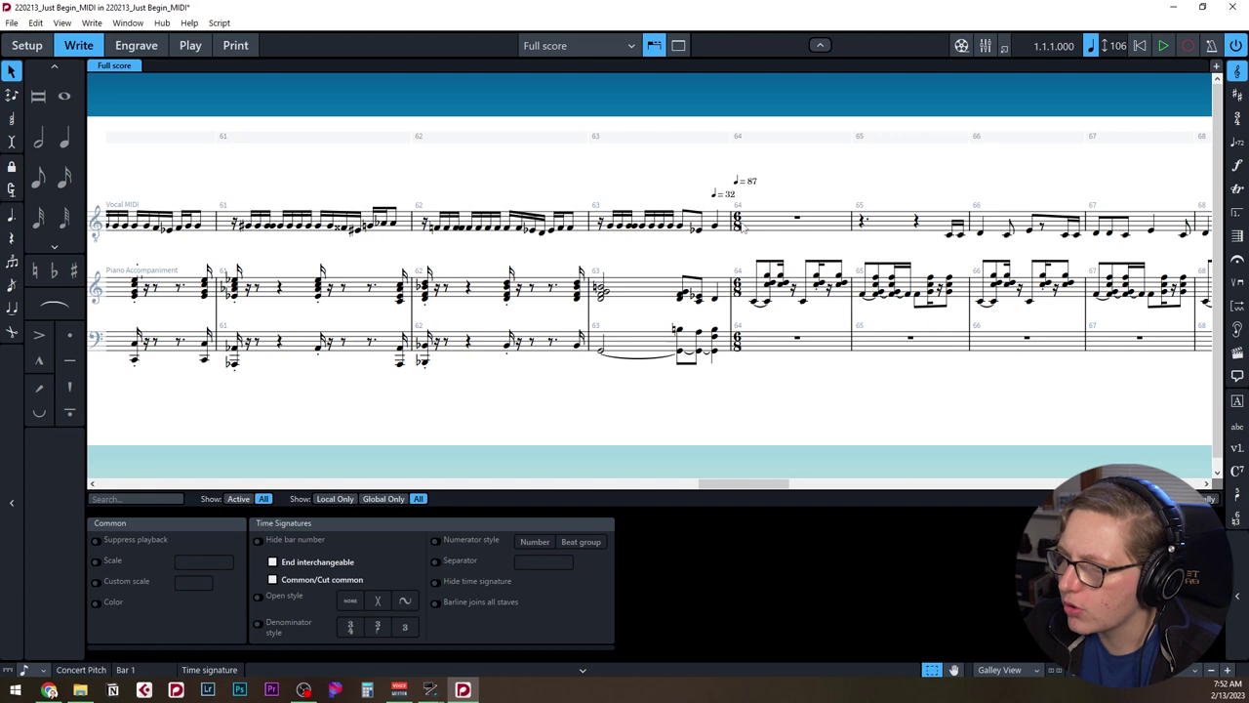
pyautogui.moveTo(772, 483); pyautogui.dragTo(981, 488)
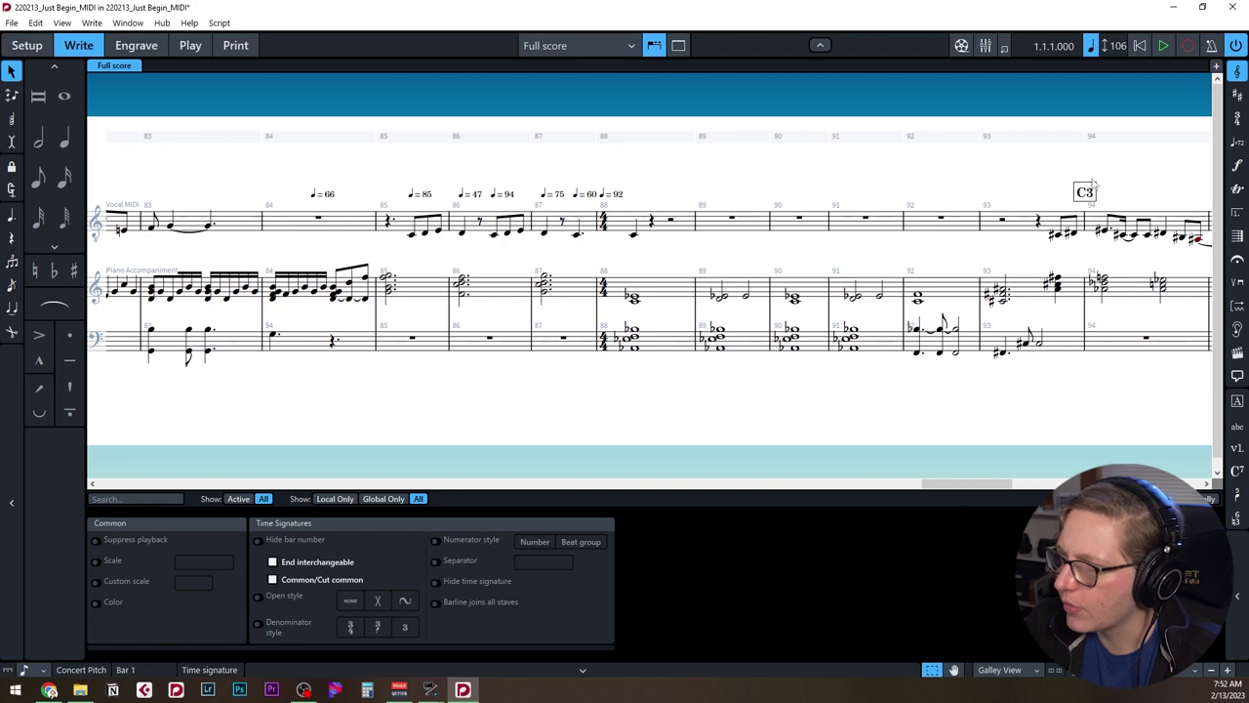
pyautogui.moveTo(989, 485); pyautogui.dragTo(161, 485)
pyautogui.click(294, 407)
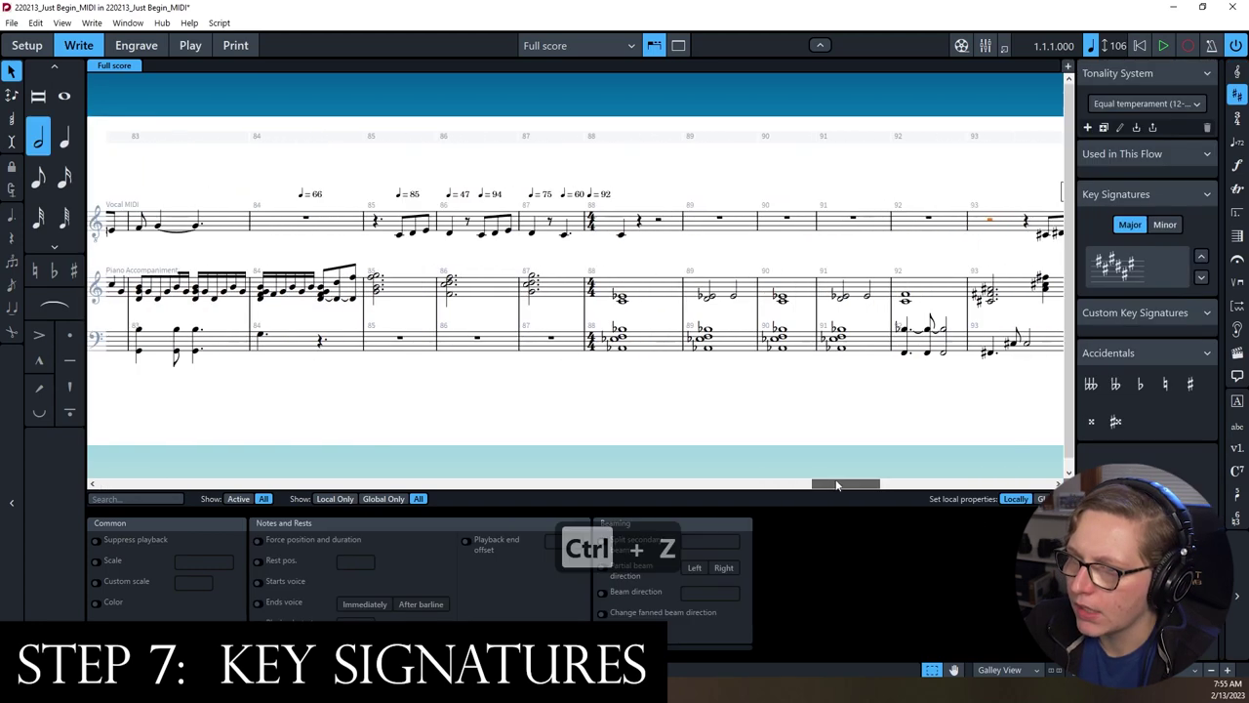
# Add a C# major key signature at bar 93 with the Shift+K popover.
pyautogui.moveTo(847, 482); pyautogui.dragTo(863, 482)
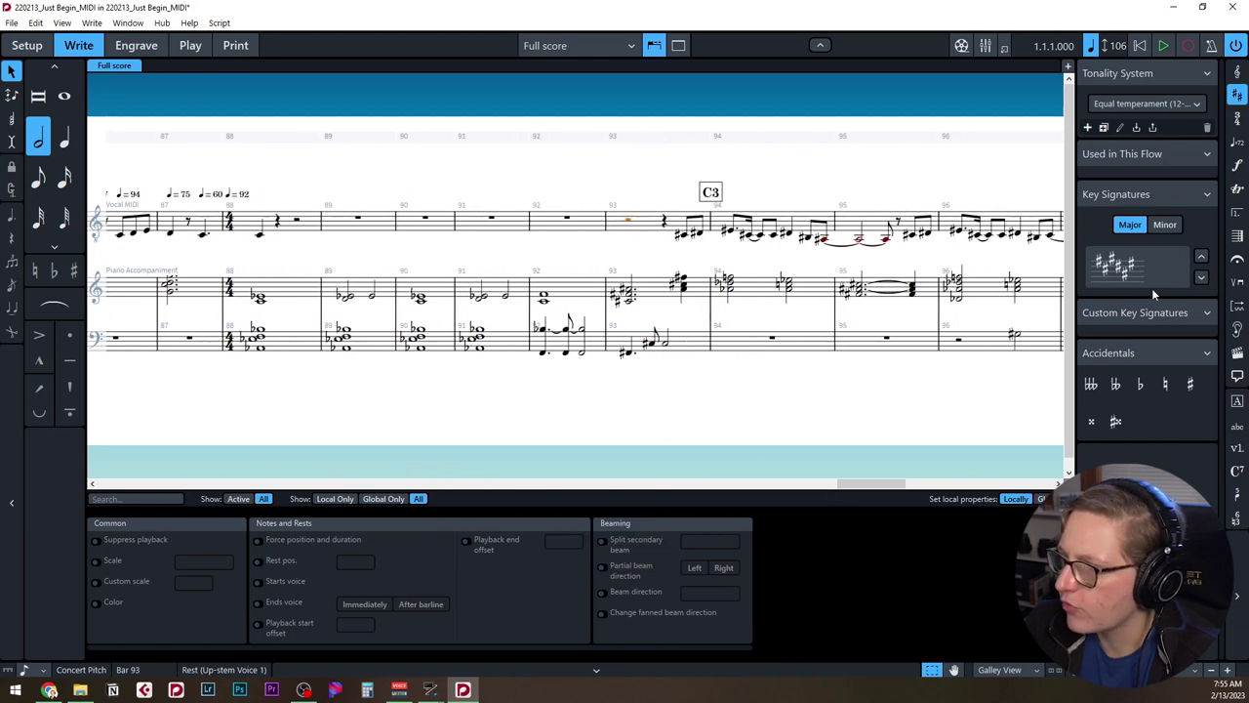
pyautogui.keyDown('shift'); pyautogui.click(593, 237); pyautogui.keyUp('shift')
pyautogui.hotkey('shift', 'k')
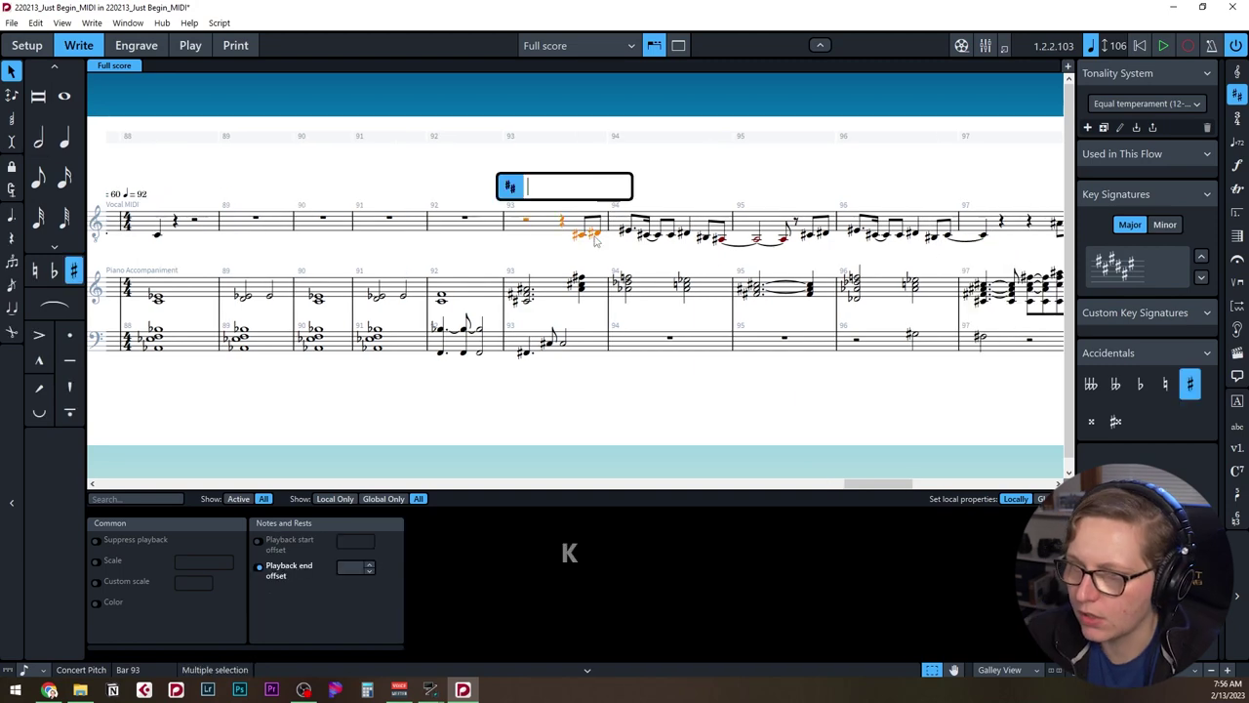
pyautogui.write('C#')
pyautogui.press('Return')
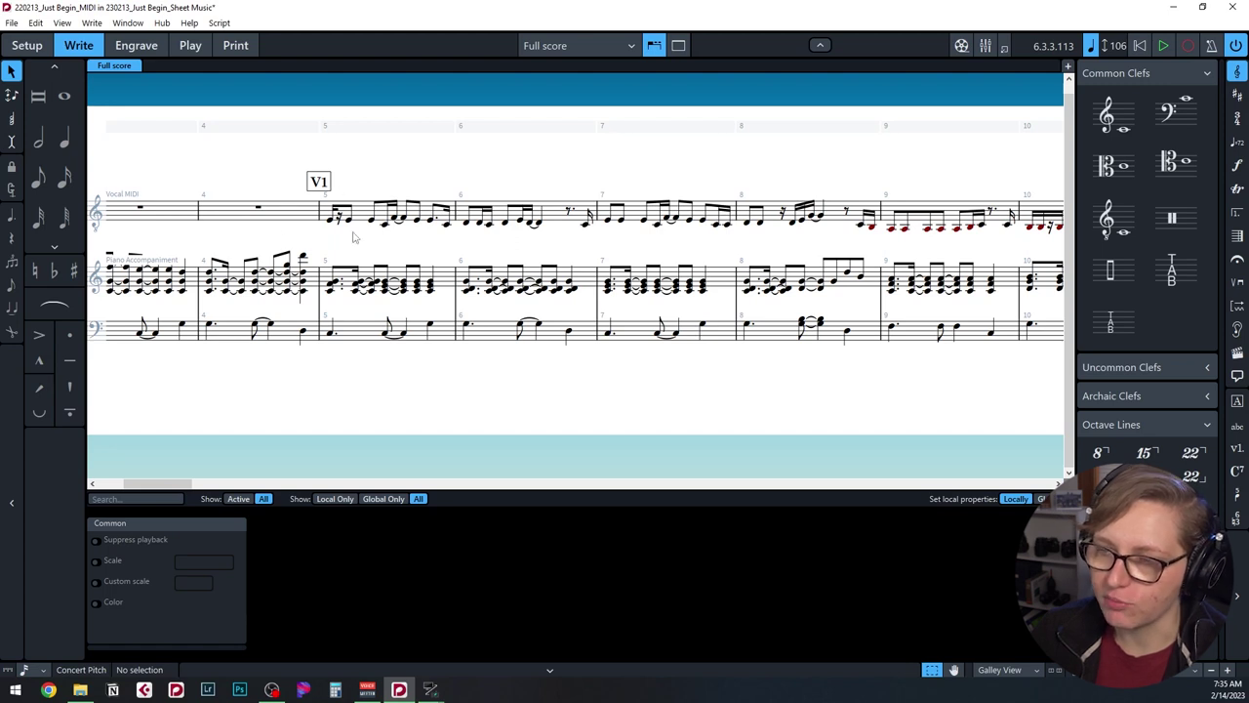
pyautogui.click(24, 669)
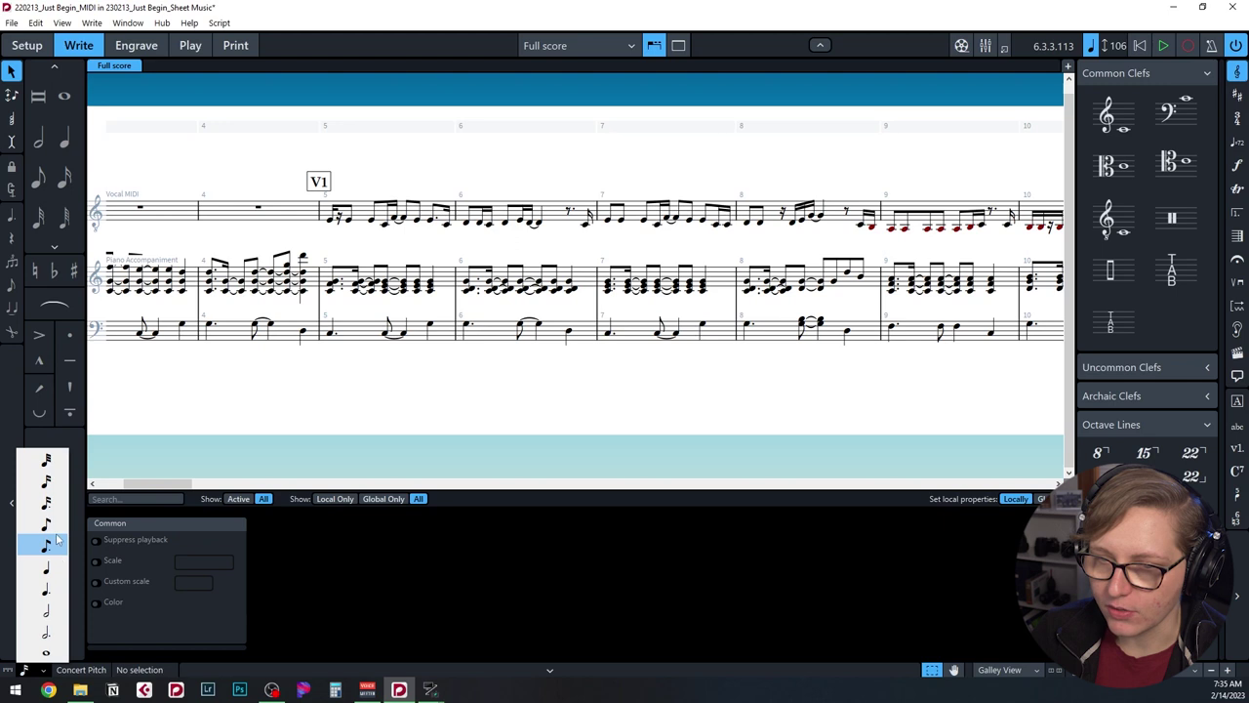
# Set the rhythmic grid to sixteenths and lengthen bar 5's first vocal note.
pyautogui.click(56, 481)
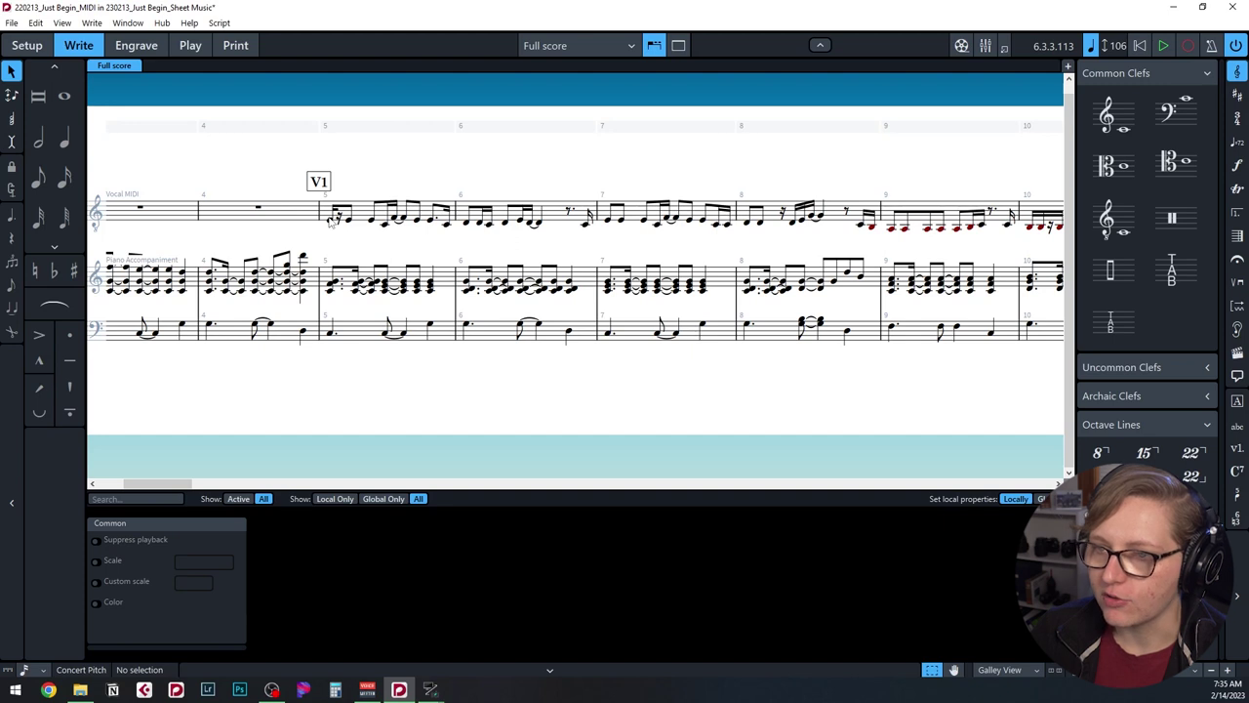
pyautogui.click(330, 221)
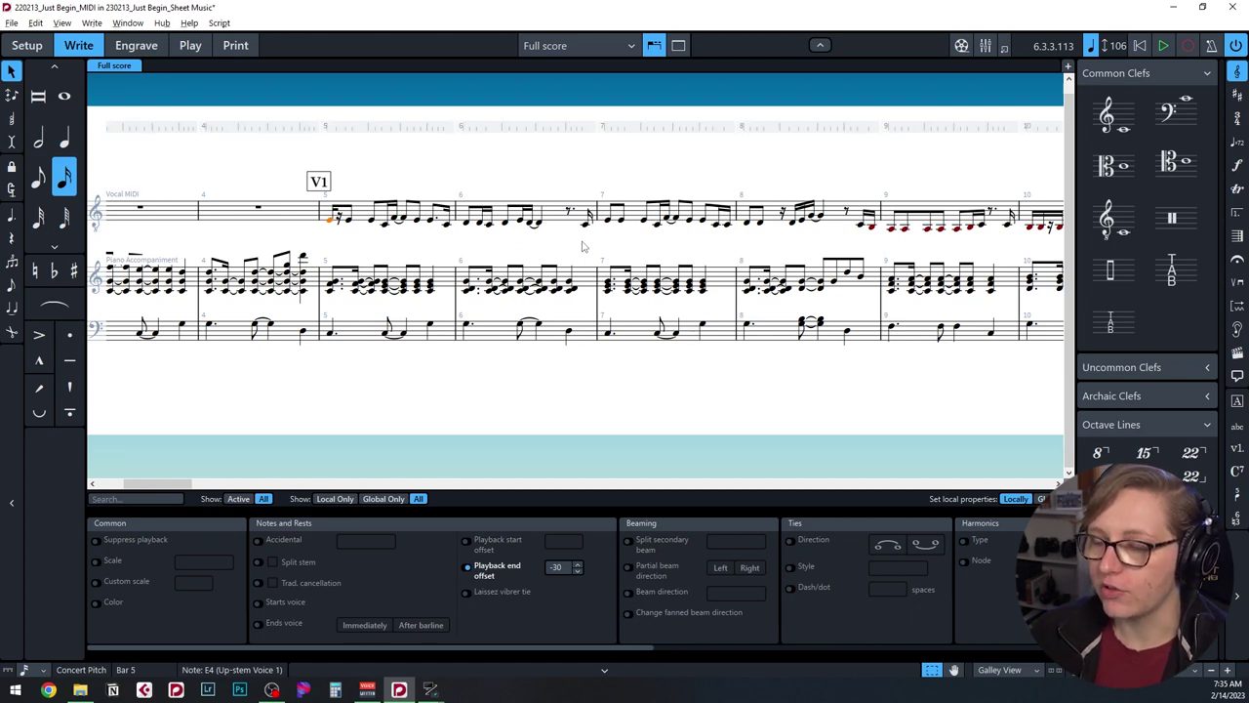
pyautogui.hotkey('alt', 'shift', 'Right')
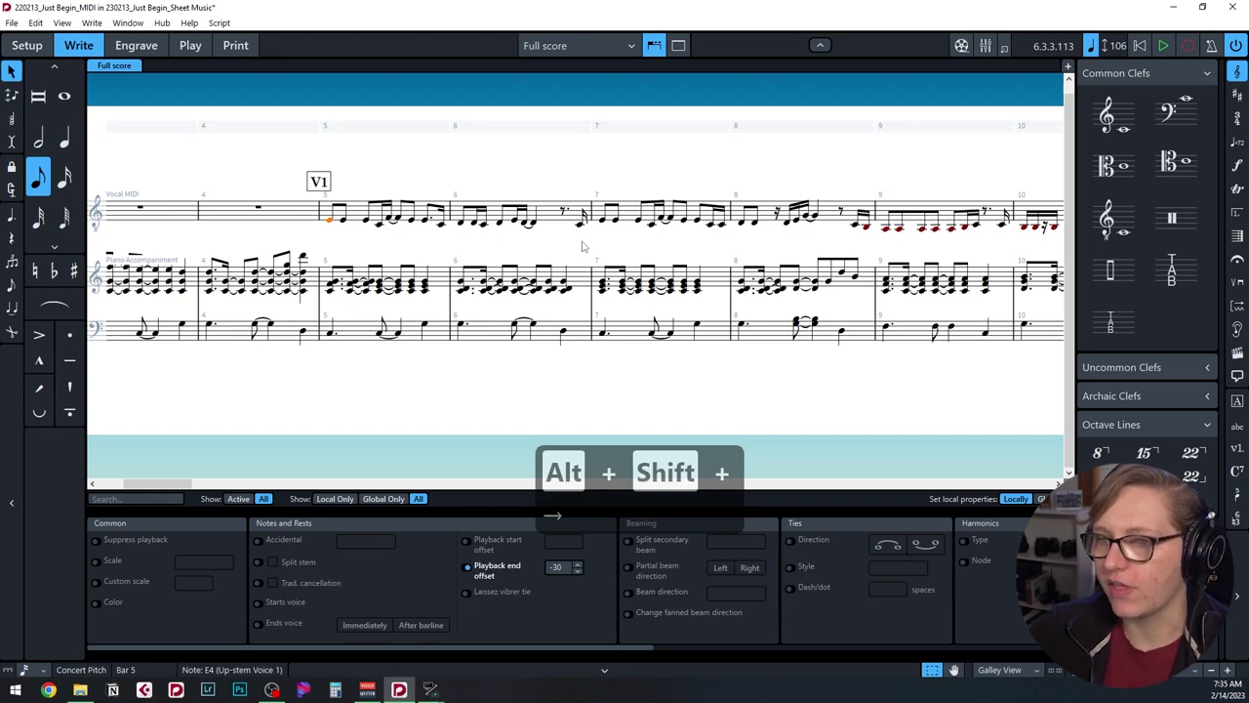
# Move along bars 5–6, shifting a note back and lengthening it to an eighth.
pyautogui.press('Right')
pyautogui.press('Right')
pyautogui.press('Right')
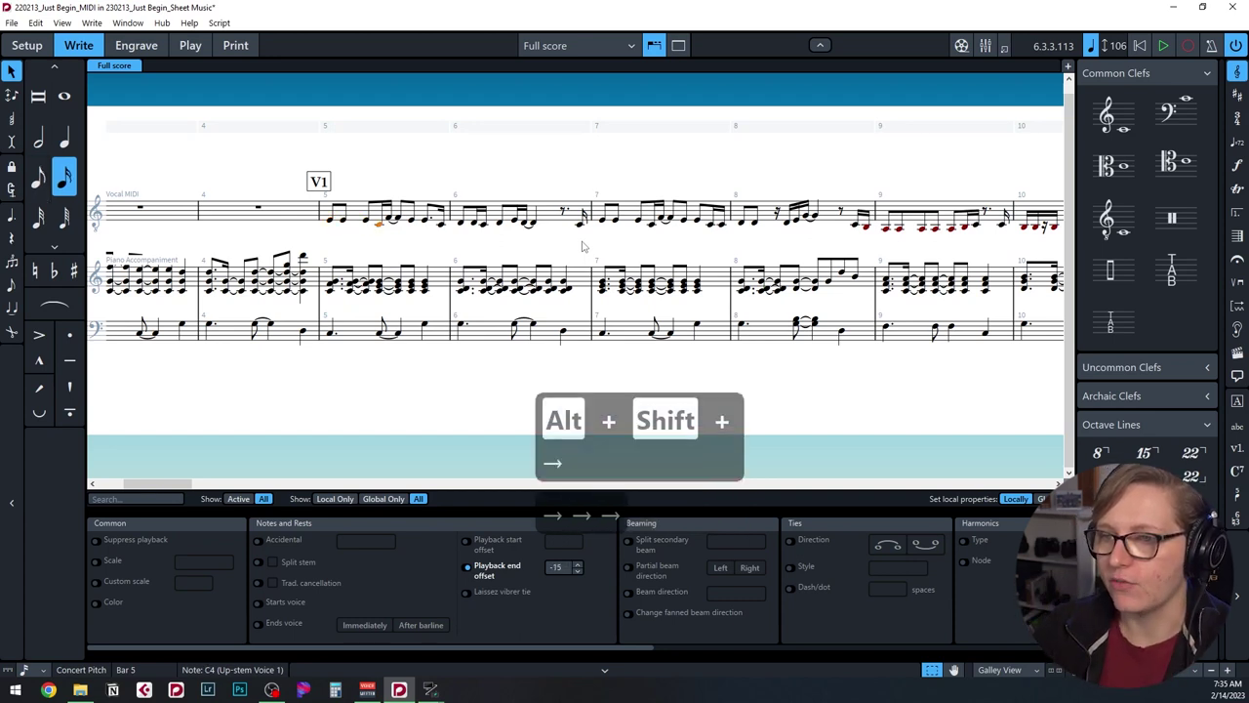
pyautogui.press('Right')
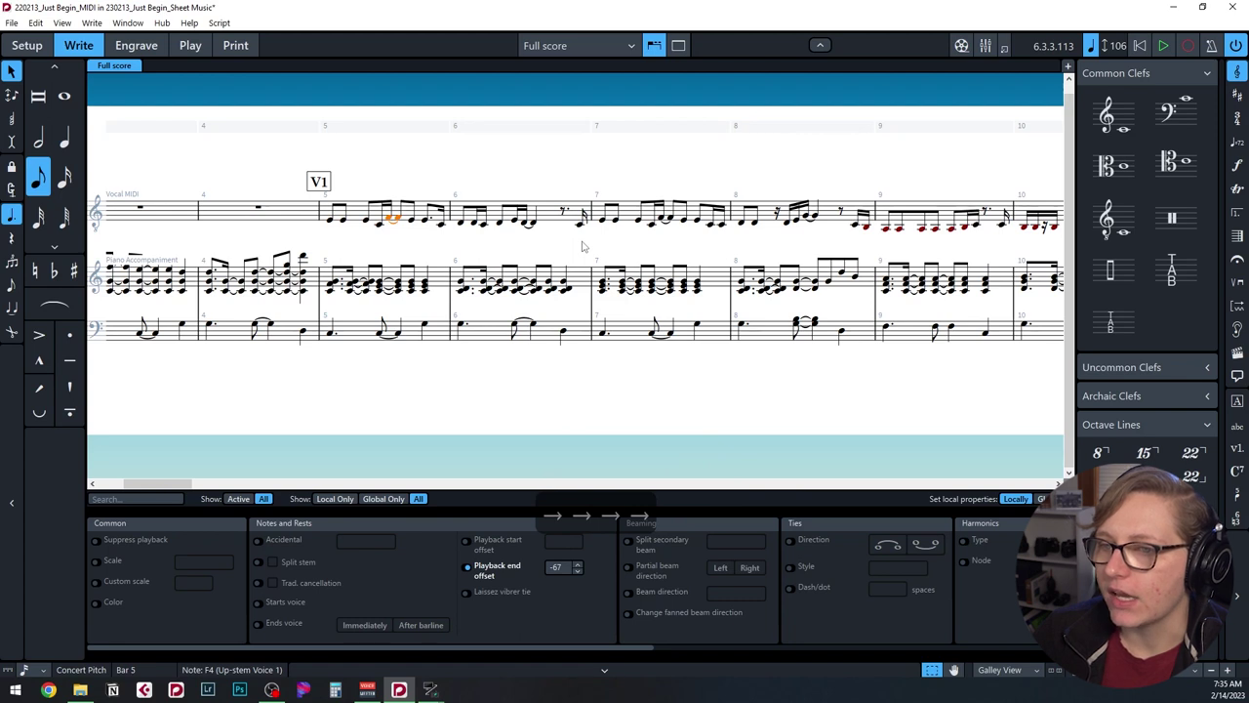
pyautogui.press('Right')
pyautogui.press('Right')
pyautogui.press('Right')
pyautogui.press('Right')
pyautogui.press('Right')
pyautogui.press('Right')
pyautogui.press('Right')
pyautogui.press('Right')
pyautogui.press('Right')
pyautogui.press('Right')
pyautogui.press('Right')
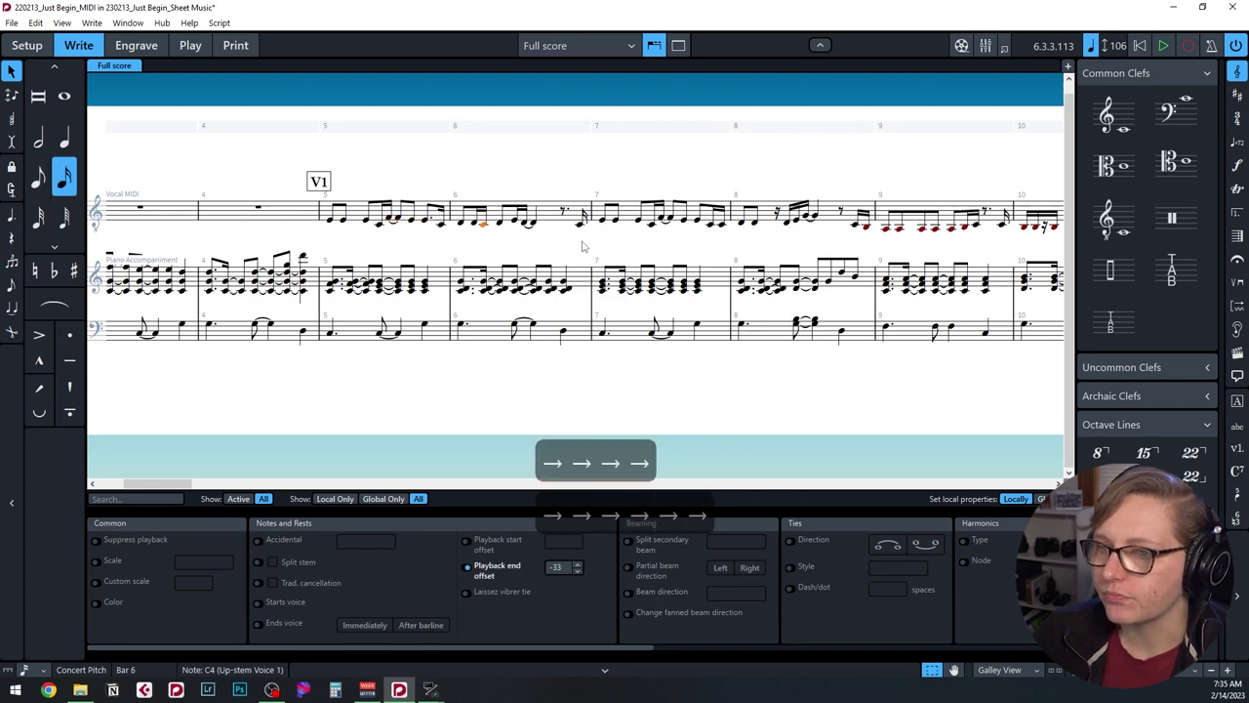
pyautogui.press('Right')
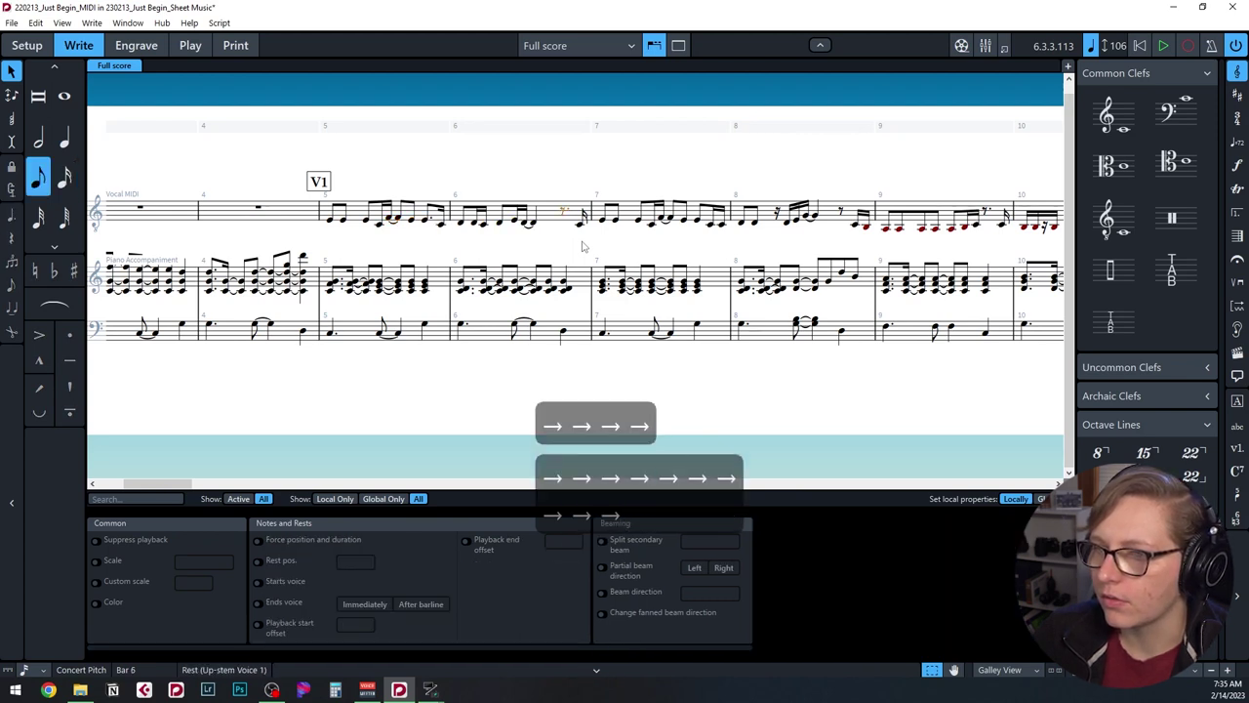
pyautogui.press('Right')
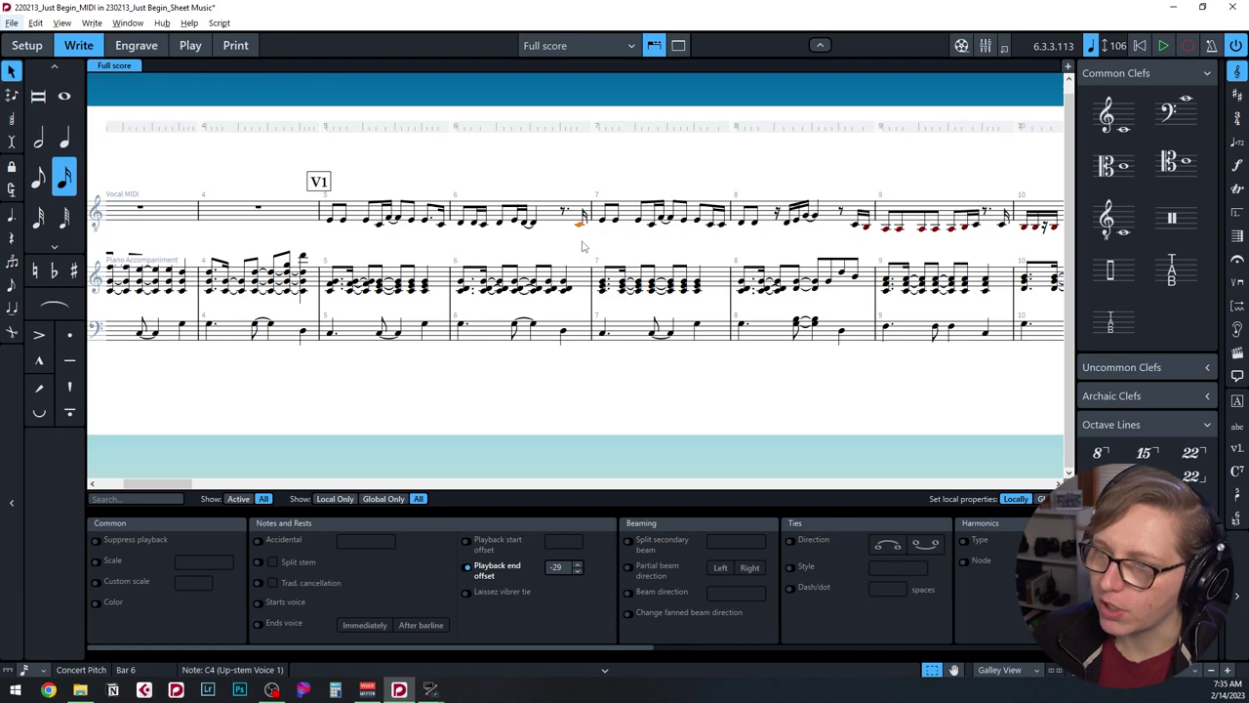
pyautogui.hotkey('ctrl', 'alt', 'Left')
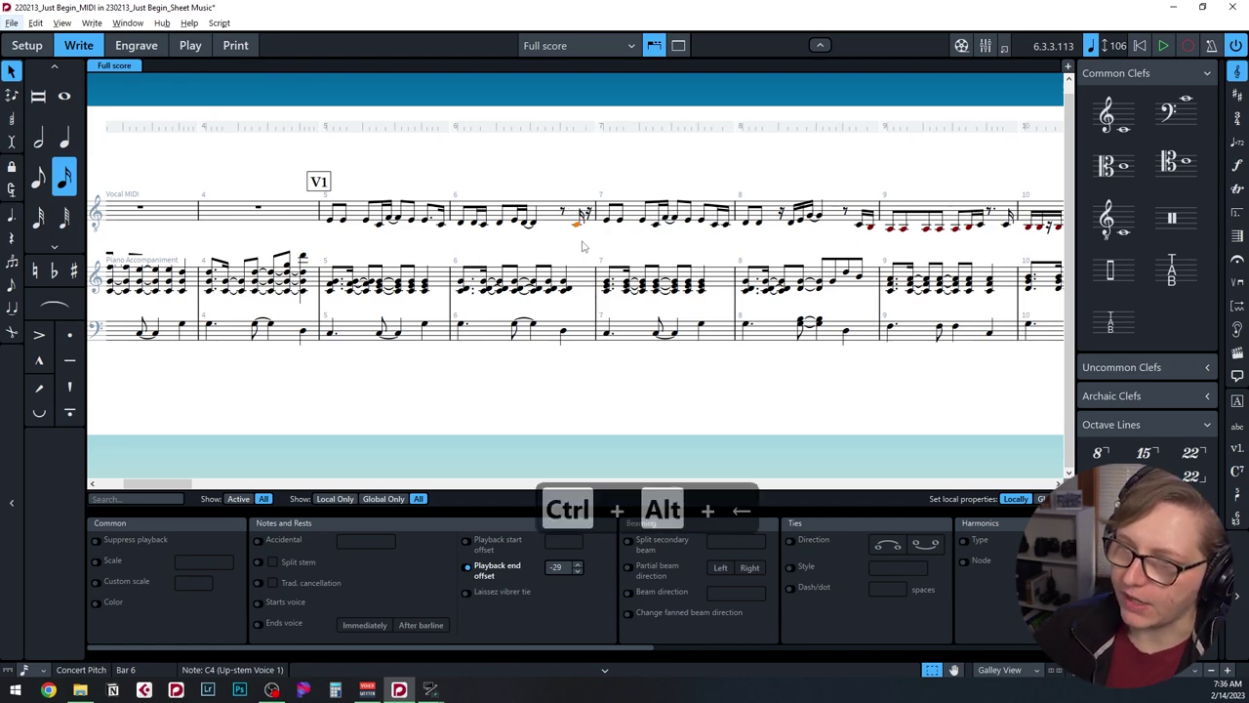
pyautogui.hotkey('alt', 'shift', 'Right')
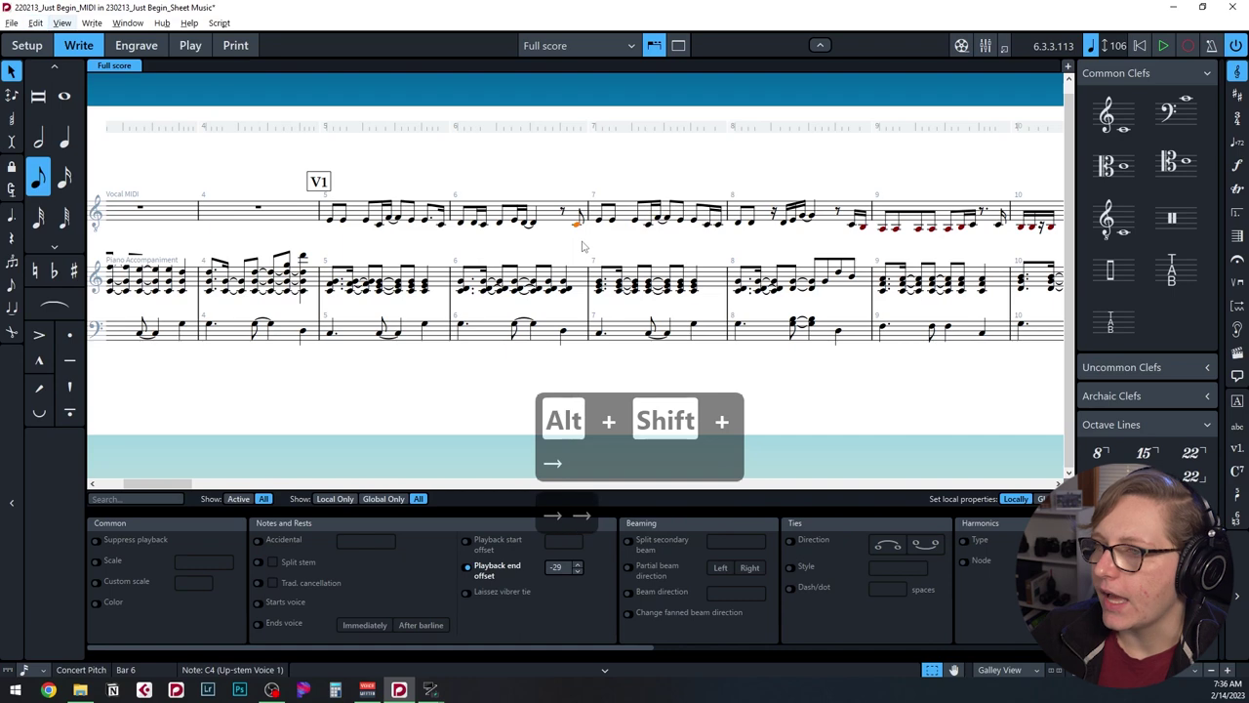
pyautogui.press('Right')
pyautogui.press('Right')
pyautogui.press('Right')
pyautogui.press('Right')
pyautogui.press('Right')
pyautogui.press('Right')
pyautogui.press('Right')
pyautogui.press('Right')
pyautogui.press('Right')
pyautogui.press('Right')
pyautogui.press('Right')
pyautogui.press('Right')
pyautogui.press('Right')
pyautogui.press('Right')
pyautogui.press('Right')
pyautogui.press('Right')
pyautogui.press('Right')
pyautogui.press('Right')
pyautogui.press('Right')
pyautogui.press('Right')
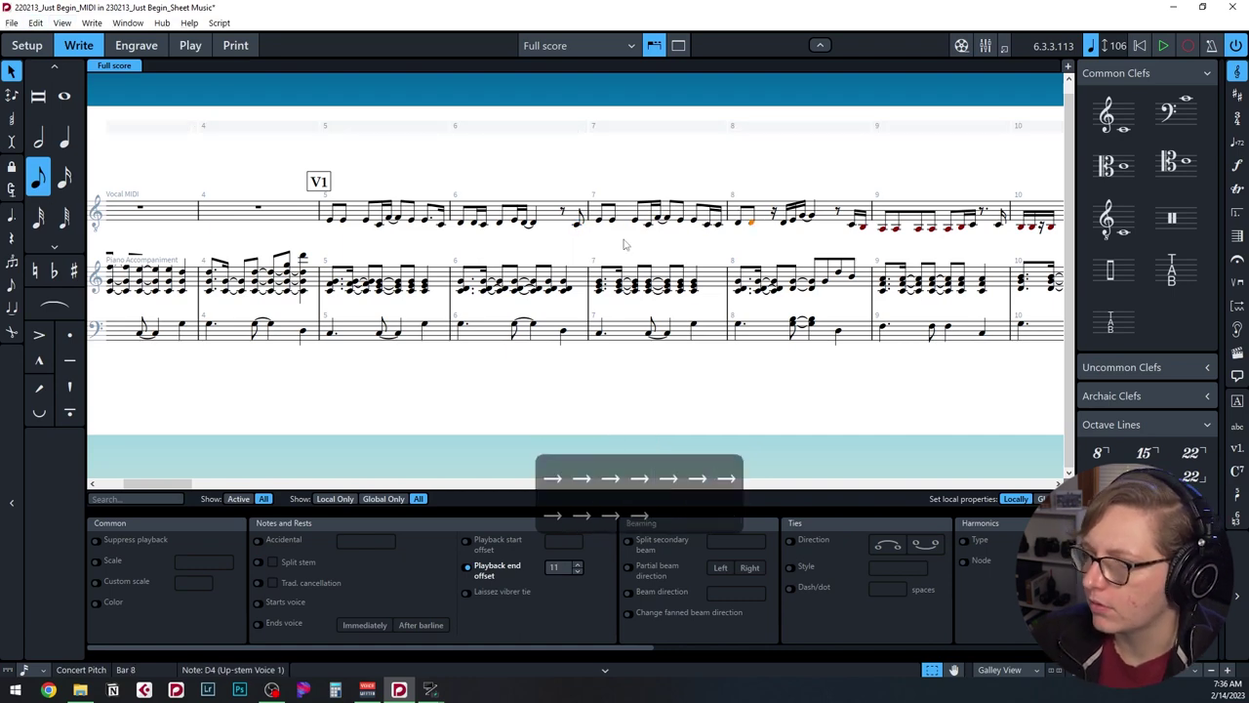
# Lengthen the clipped vocal notes in bars 18–19 and 56, deleting stray rests.
pyautogui.hotkey('alt', 'shift', 'Right')
pyautogui.hotkey('alt', 'shift', 'Right')
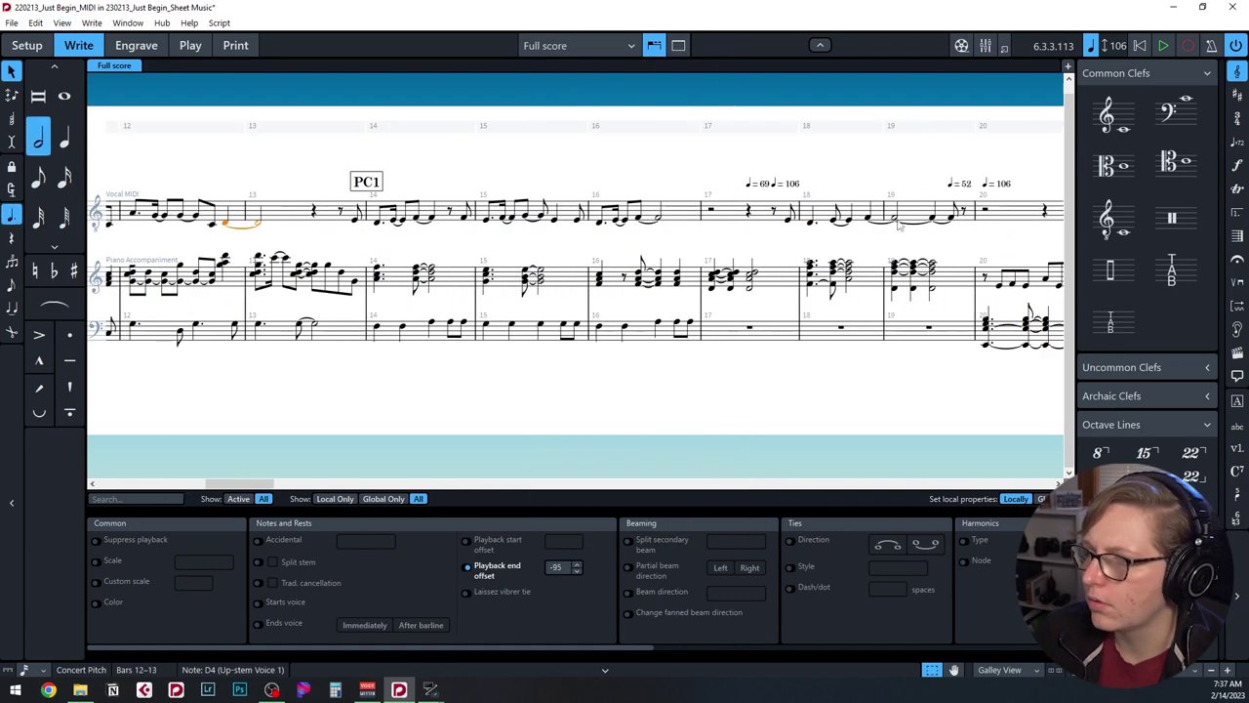
pyautogui.press('Delete')
pyautogui.hotkey('alt', 'shift', 'Right')
pyautogui.hotkey('alt', 'shift', 'Right')
pyautogui.hotkey('alt', 'shift', 'Right')
pyautogui.hotkey('alt', 'shift', 'Right')
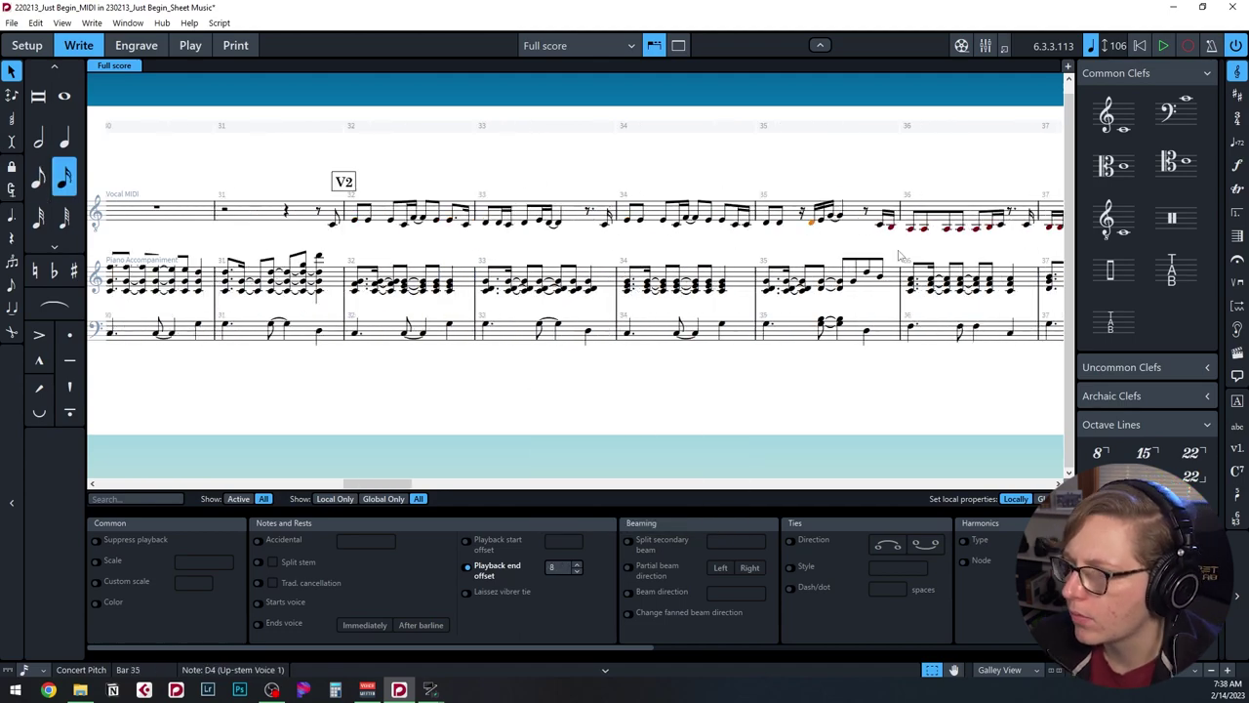
pyautogui.hotkey('alt', 'shift', 'Right')
pyautogui.hotkey('alt', 'shift', 'Right')
pyautogui.hotkey('alt', 'shift', 'Right')
pyautogui.hotkey('alt', 'shift', 'Right')
pyautogui.hotkey('alt', 'shift', 'Right')
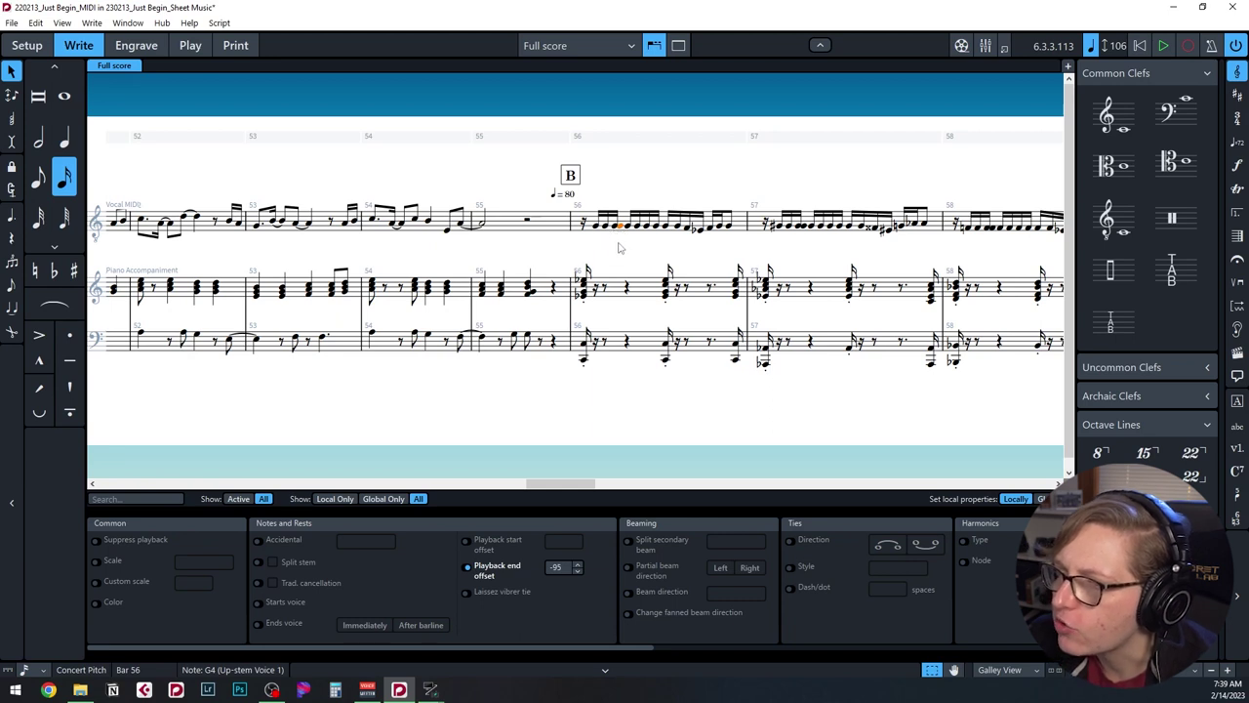
pyautogui.press('Delete')
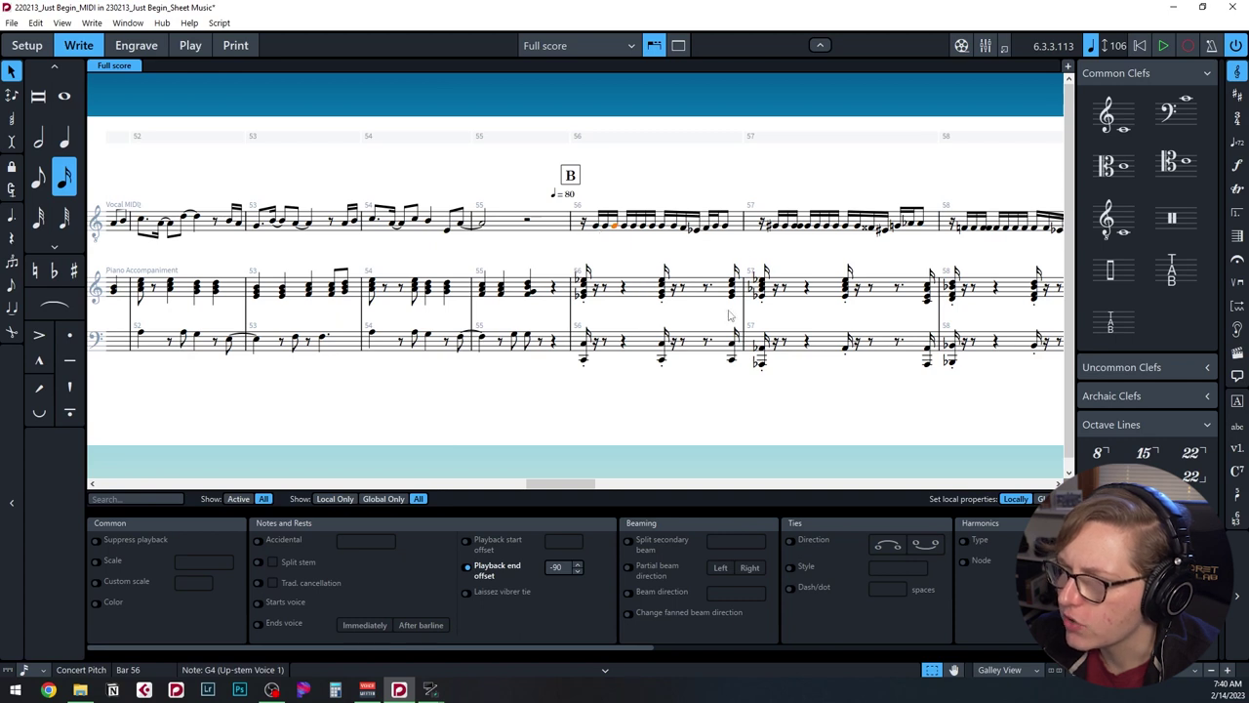
# Delete the duplicate note from the doubled chord in bar 57.
pyautogui.click(797, 227)
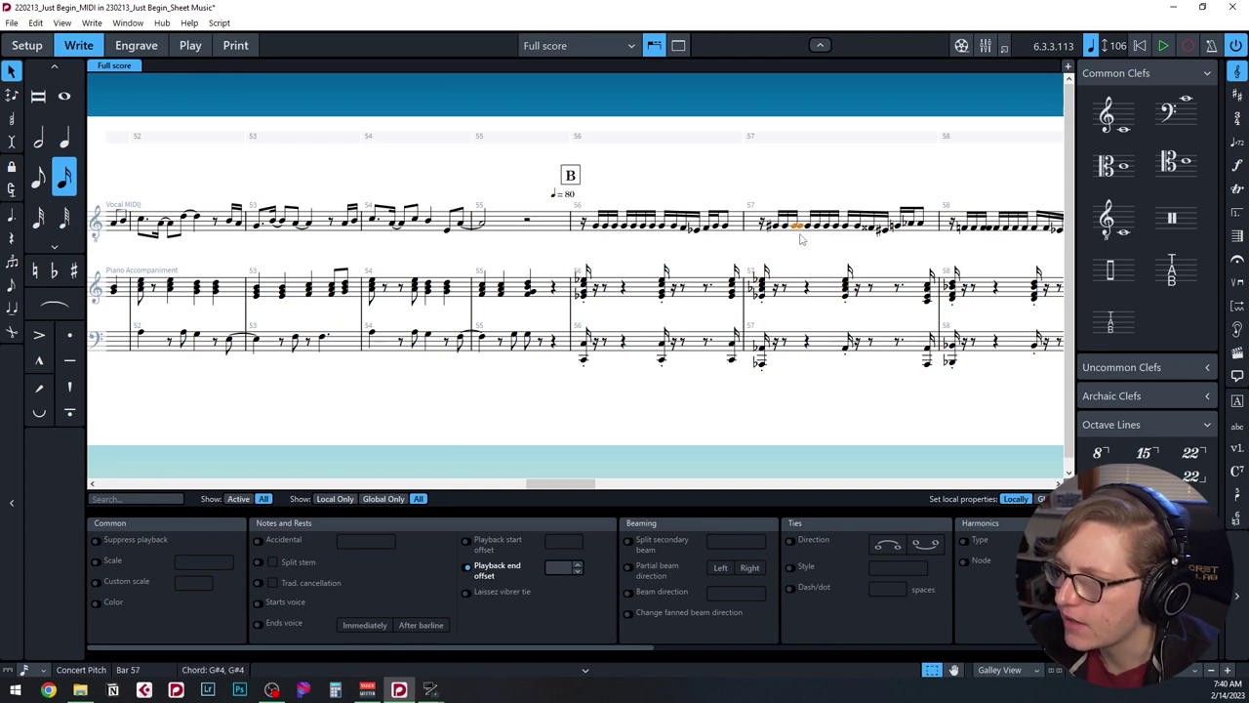
pyautogui.press('Delete')
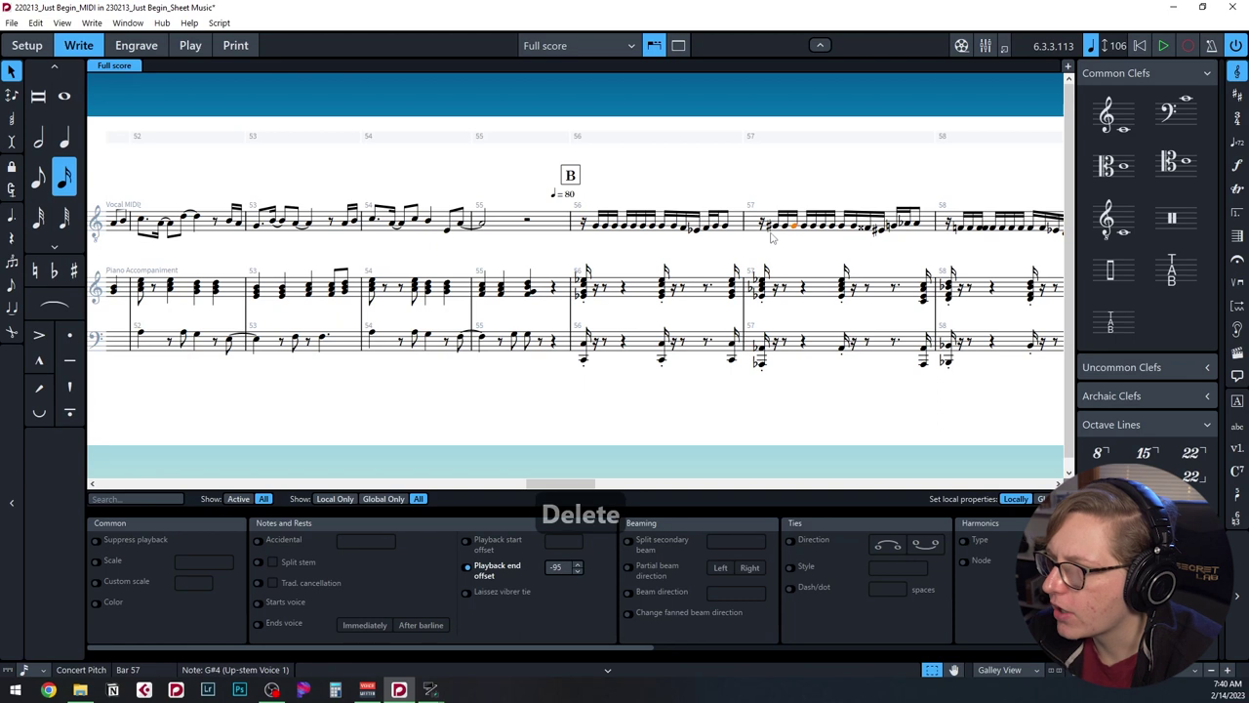
pyautogui.click(864, 229)
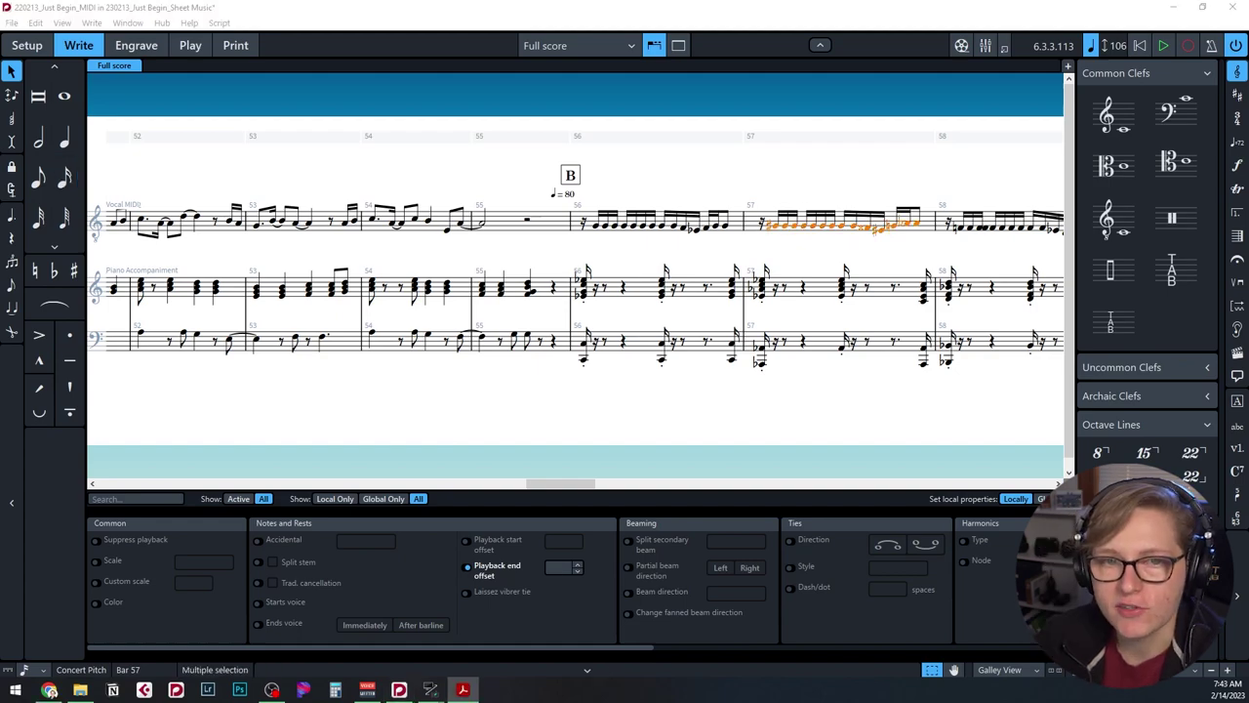
# Open Dorico-Quick-Reference-Card.pdf in Acrobat and scroll to page 2's shortcuts.
pyautogui.click(463, 690)
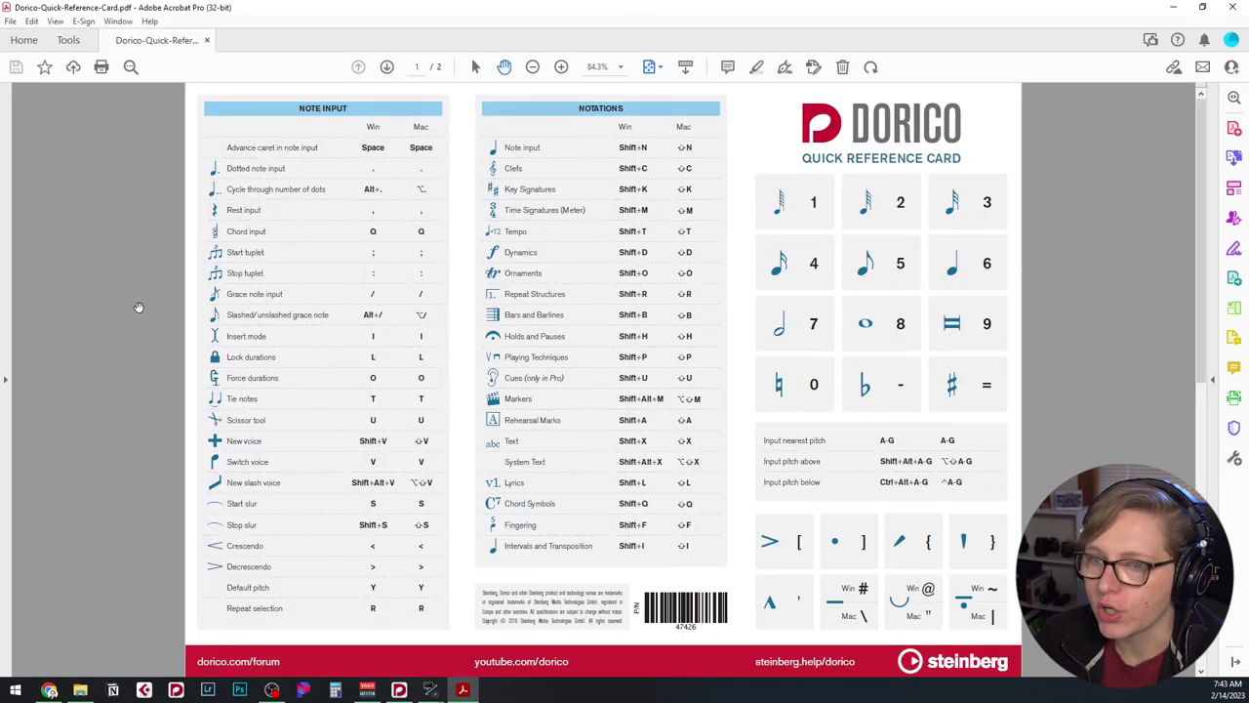
pyautogui.scroll(-3, 132, 305)
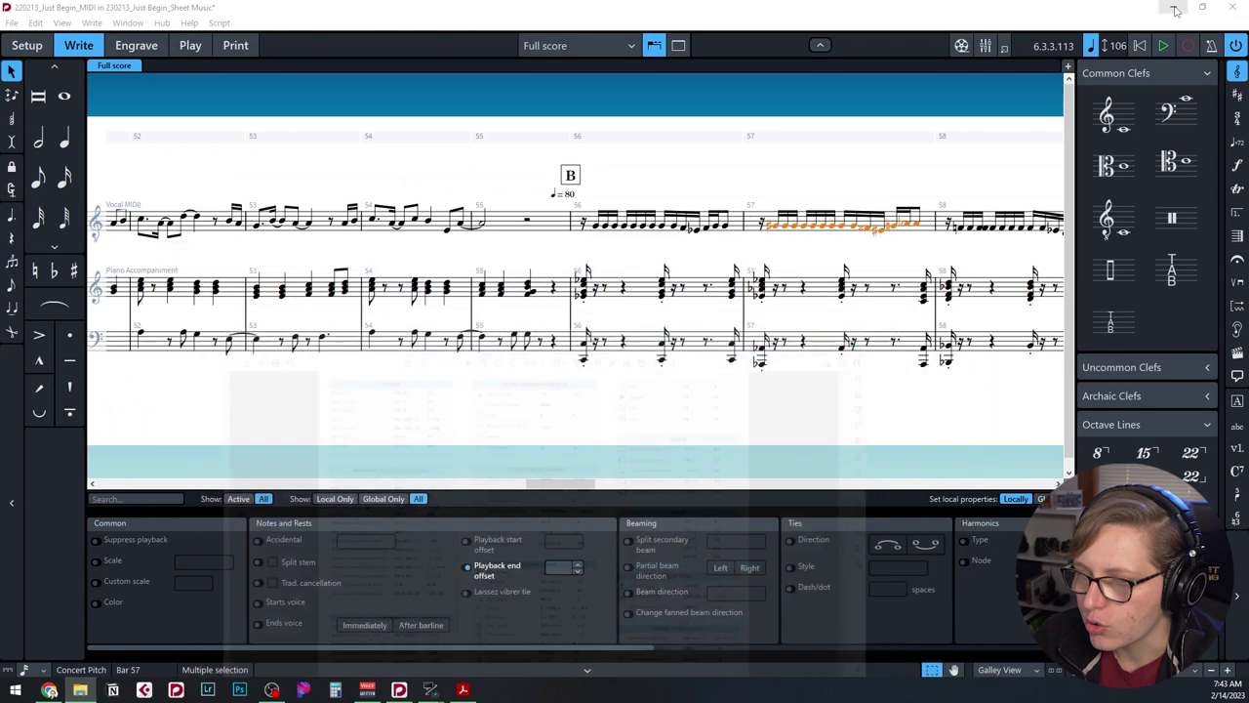
# Return to the score and shorten the selected bar 57 vocal notes to tighten the bar.
pyautogui.click(1174, 7)
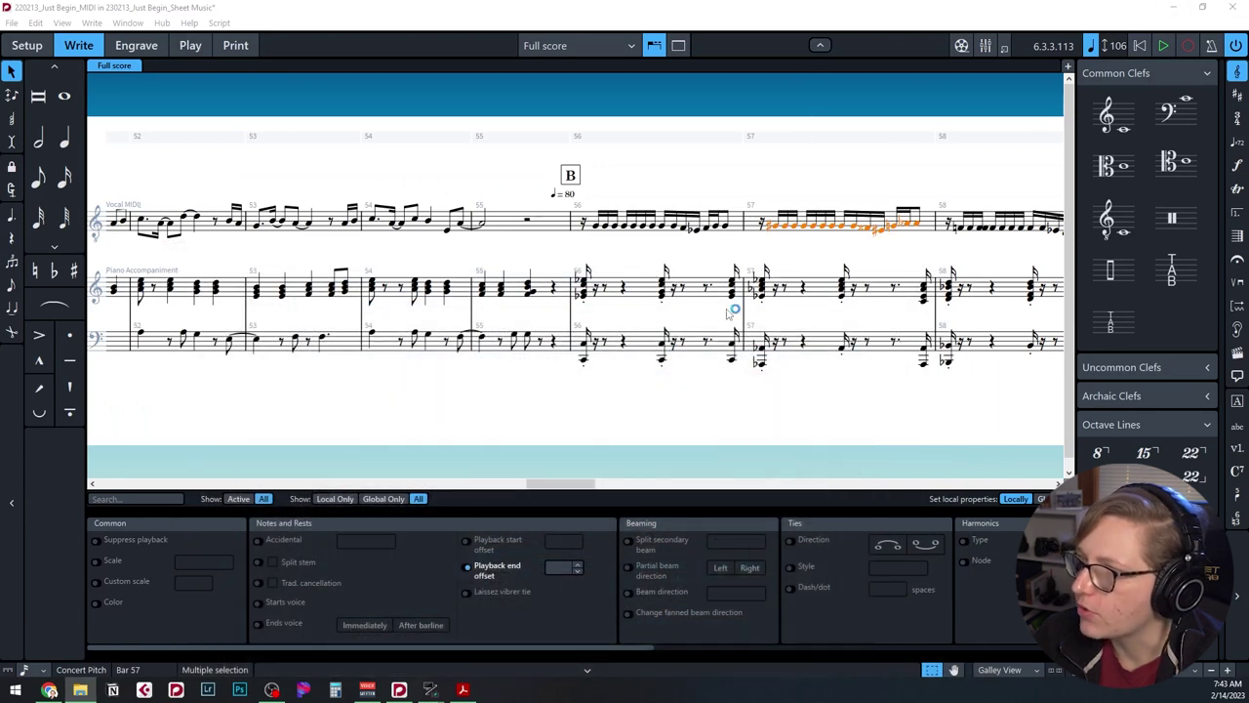
pyautogui.hotkey('ctrl', '=')
pyautogui.hotkey('alt', '=')
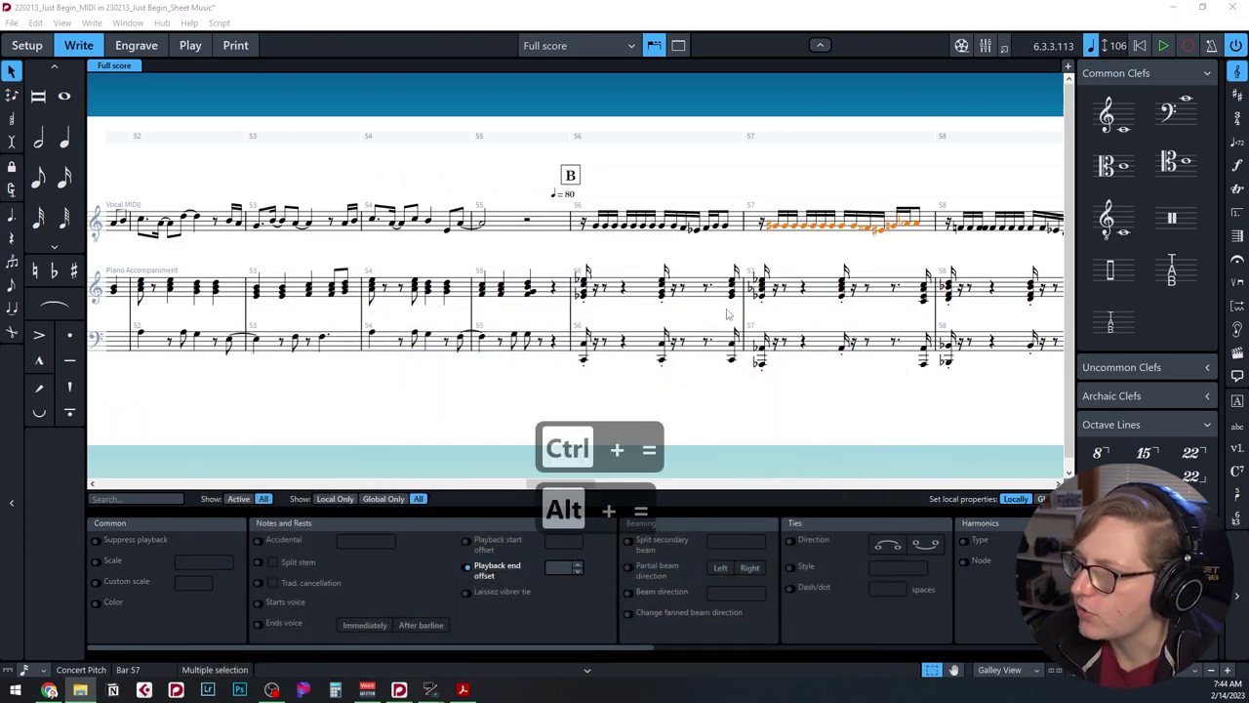
pyautogui.hotkey('alt', '=')
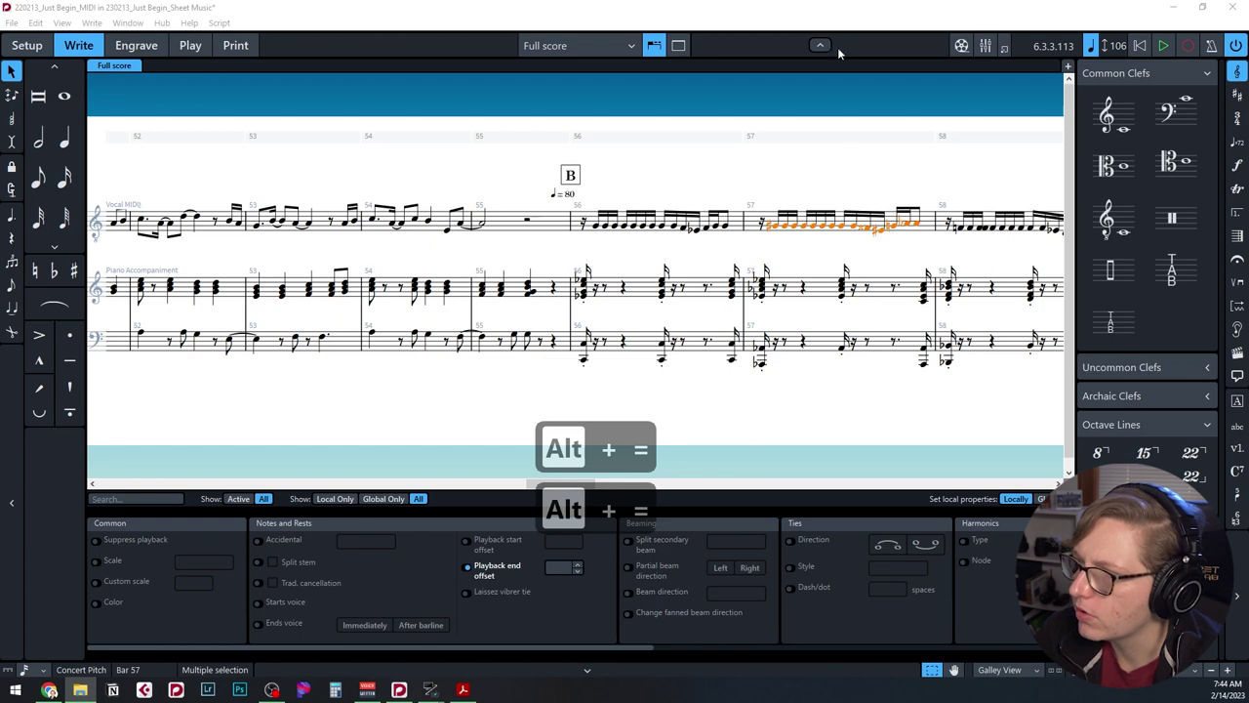
pyautogui.click(853, 11)
pyautogui.hotkey('alt', '-')
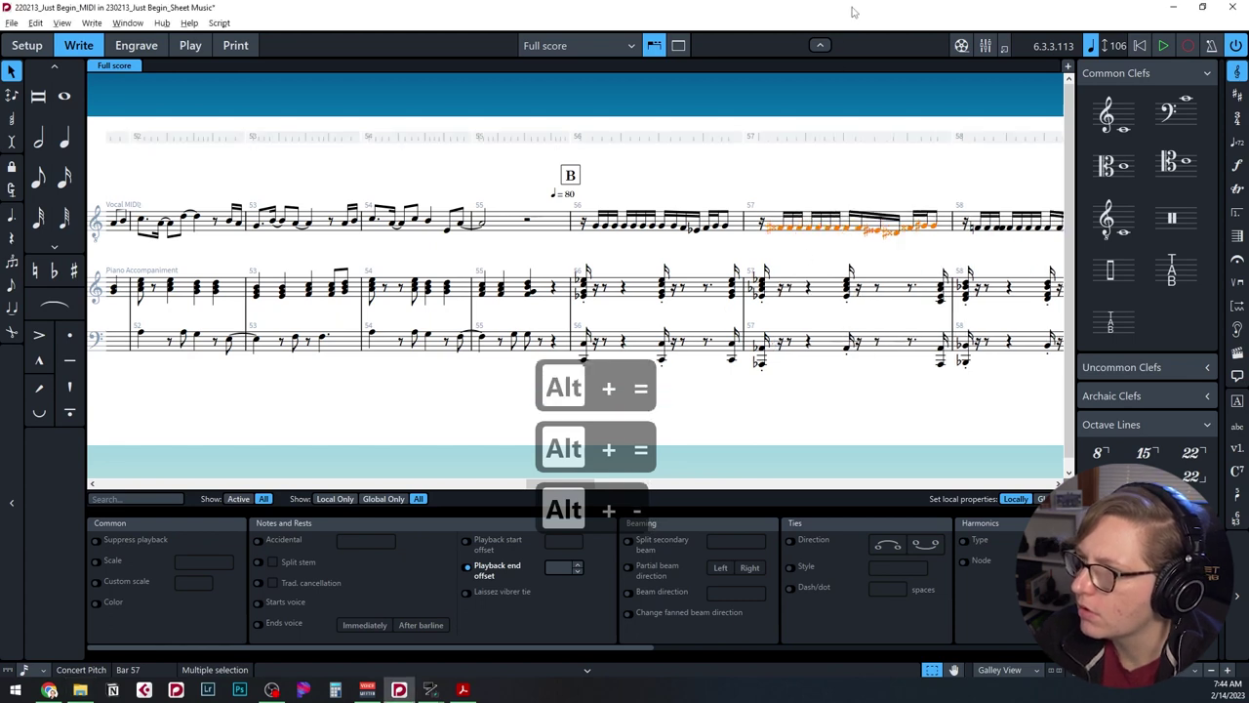
pyautogui.hotkey('alt', '-')
pyautogui.hotkey('alt', '=')
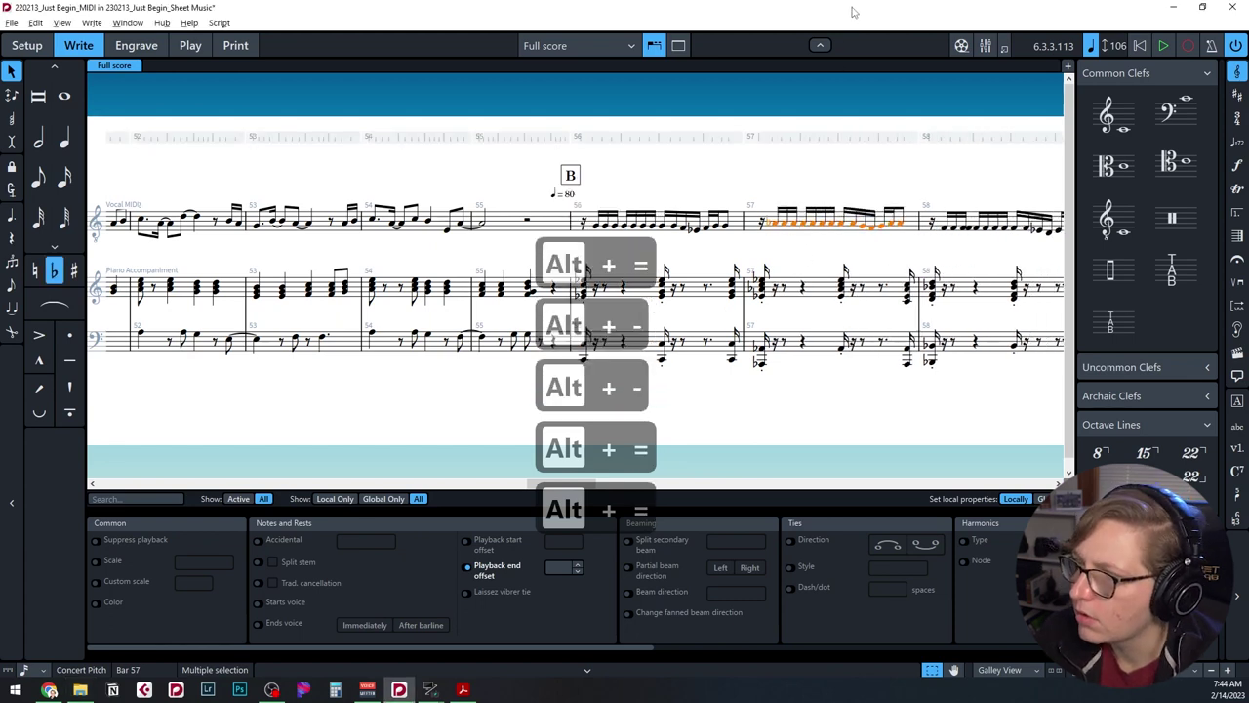
pyautogui.hotkey('alt', '=')
pyautogui.hotkey('alt', '-')
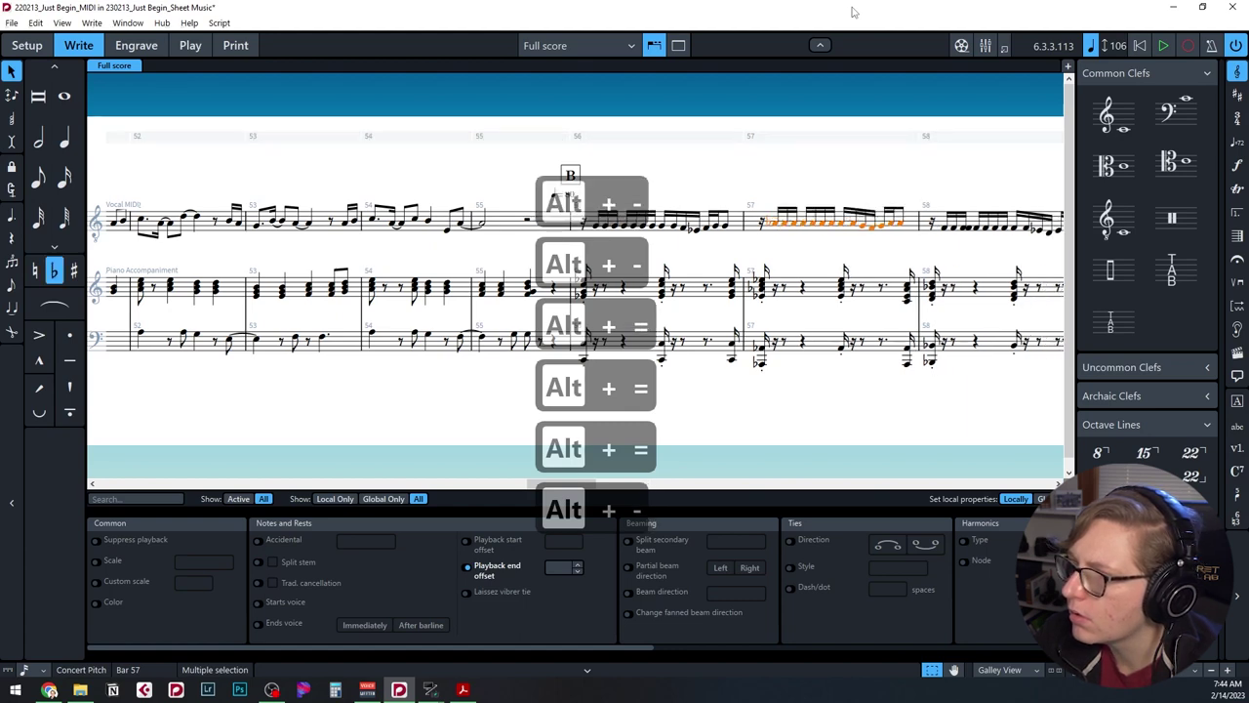
# Step through the vocal notes toward bar 96 and undo the stray later edits.
pyautogui.press('Right')
pyautogui.press('Right')
pyautogui.press('Right')
pyautogui.press('Right')
pyautogui.press('Right')
pyautogui.press('Right')
pyautogui.press('Right')
pyautogui.press('Right')
pyautogui.press('Right')
pyautogui.press('Right')
pyautogui.press('Right')
pyautogui.press('Right')
pyautogui.press('Right')
pyautogui.press('Right')
pyautogui.press('Right')
pyautogui.press('Right')
pyautogui.press('Right')
pyautogui.press('Right')
pyautogui.press('Right')
pyautogui.press('Right')
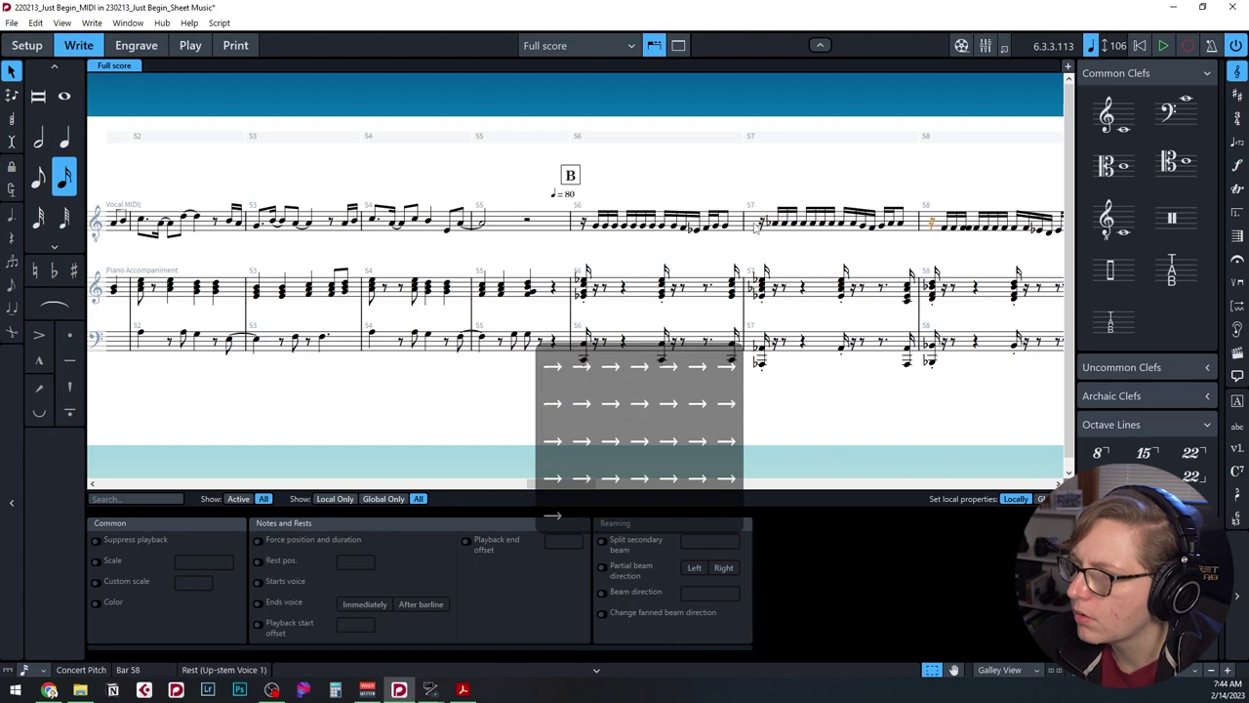
pyautogui.hotkey('alt', '=')
pyautogui.hotkey('alt', '-')
pyautogui.press('Delete')
pyautogui.press('Delete')
pyautogui.press('Right')
pyautogui.press('Right')
pyautogui.press('Right')
pyautogui.press('Right')
pyautogui.press('Left')
pyautogui.hotkey('alt', 'shift', 'Left')
pyautogui.hotkey('alt', 'shift', 'Left')
pyautogui.hotkey('alt', 'shift', 'Left')
pyautogui.press('Right')
pyautogui.press('Right')
pyautogui.press('Right')
pyautogui.press('Right')
pyautogui.press('Right')
pyautogui.press('Right')
pyautogui.press('Right')
pyautogui.press('Right')
pyautogui.press('Right')
pyautogui.press('Right')
pyautogui.press('Right')
pyautogui.press('Right')
pyautogui.press('Right')
pyautogui.press('Right')
pyautogui.press('Right')
pyautogui.press('Right')
pyautogui.press('Right')
pyautogui.press('Right')
pyautogui.press('Right')
pyautogui.press('Right')
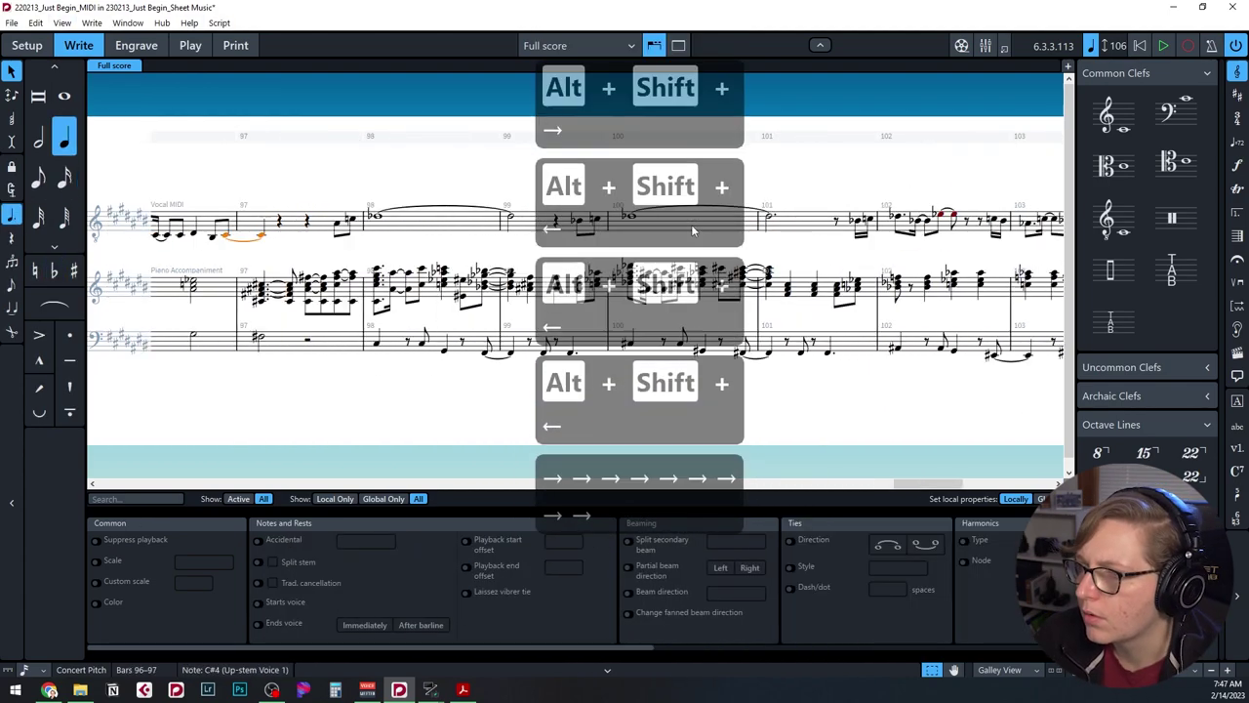
pyautogui.hotkey('alt', '-')
pyautogui.hotkey('ctrl', 'z')
pyautogui.hotkey('ctrl', 'z')
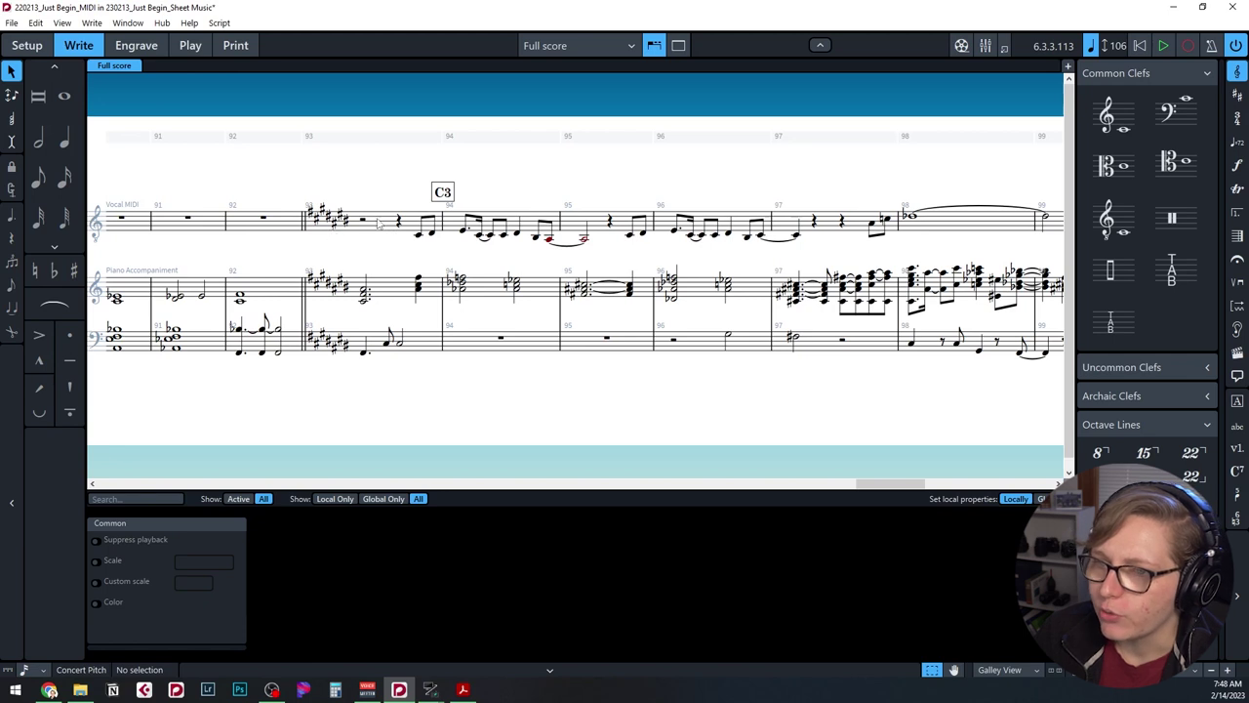
# Select the vocal notes from bar 97 through the tied notes to bar 104.
pyautogui.hscroll(3, 543, 234)
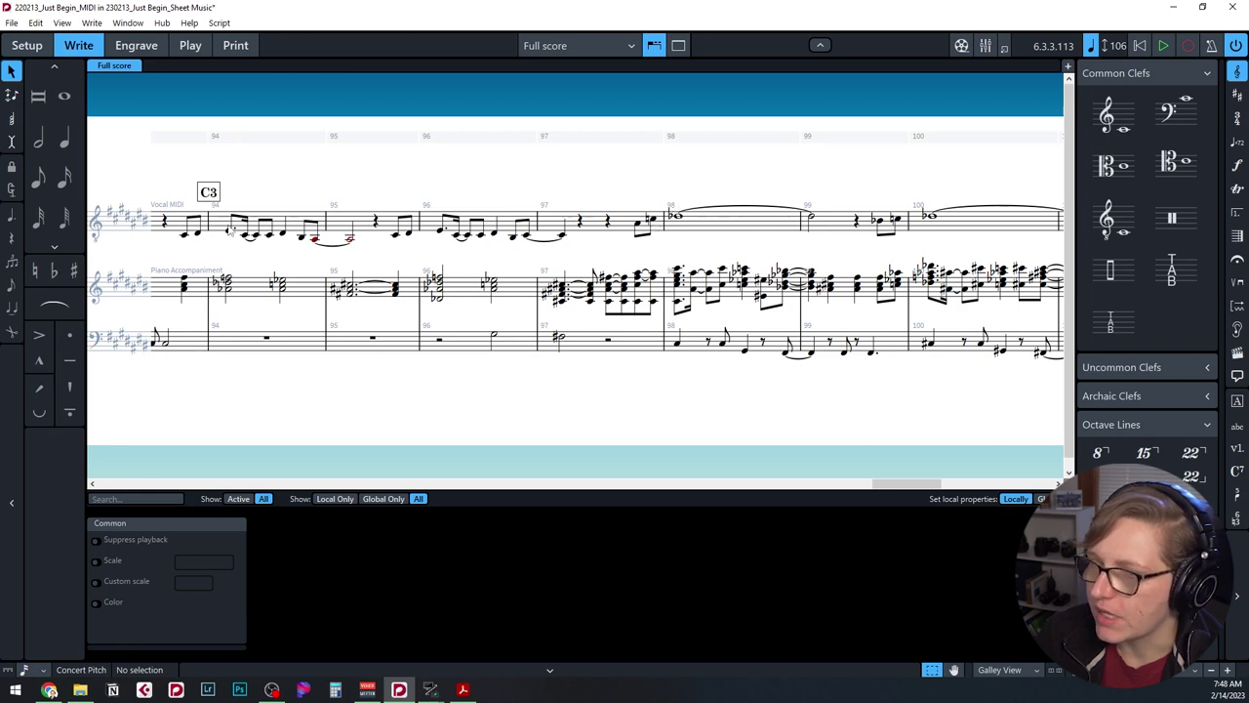
pyautogui.hscroll(-2, 231, 230)
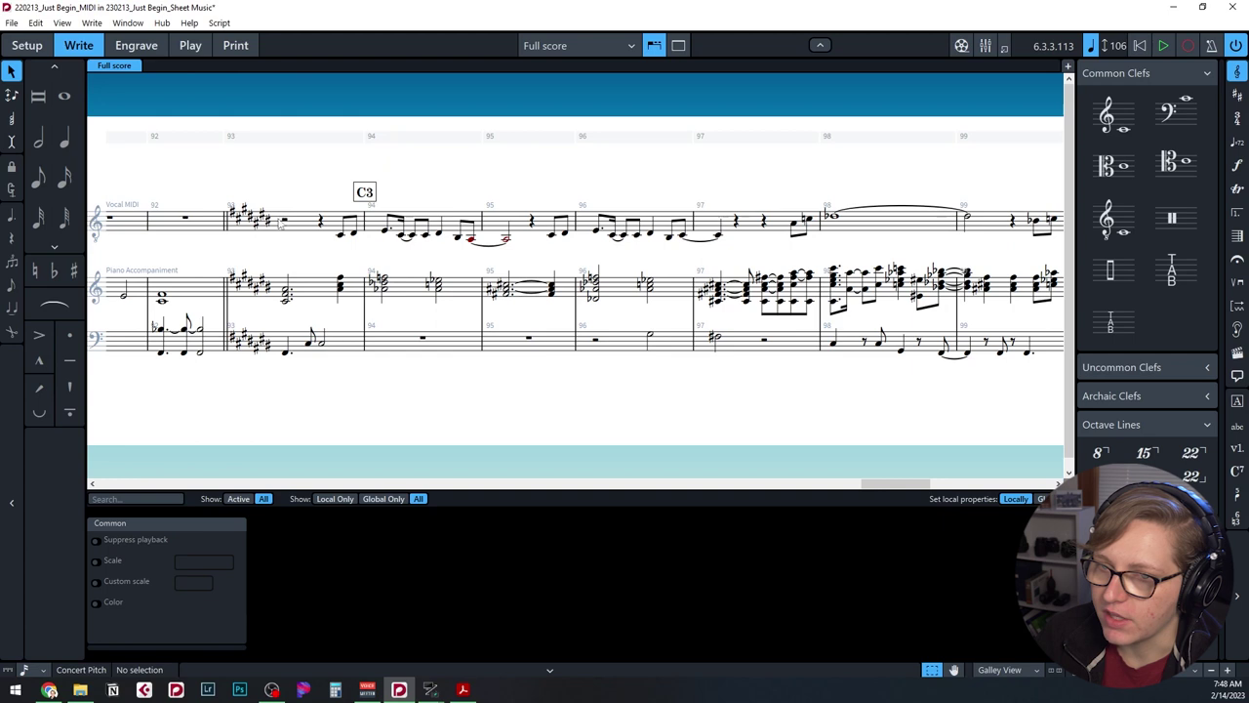
pyautogui.hscroll(2, 624, 249)
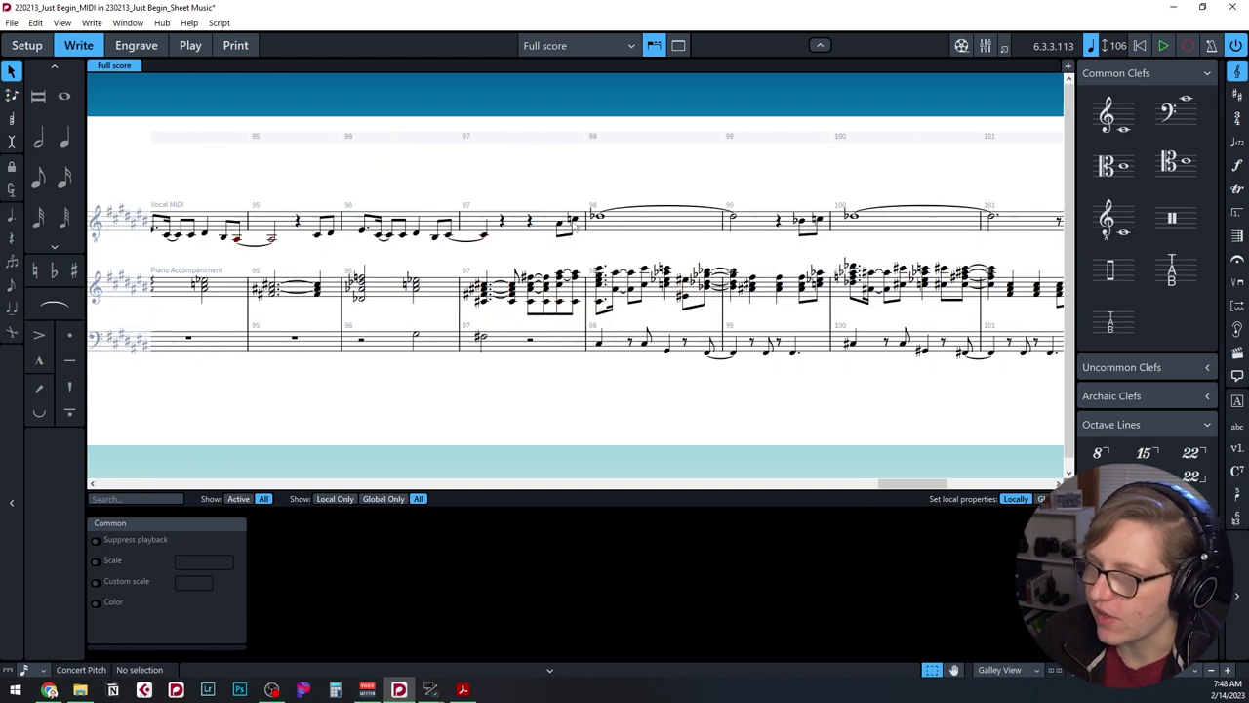
pyautogui.click(574, 223)
pyautogui.hotkey('shift', 'Right')
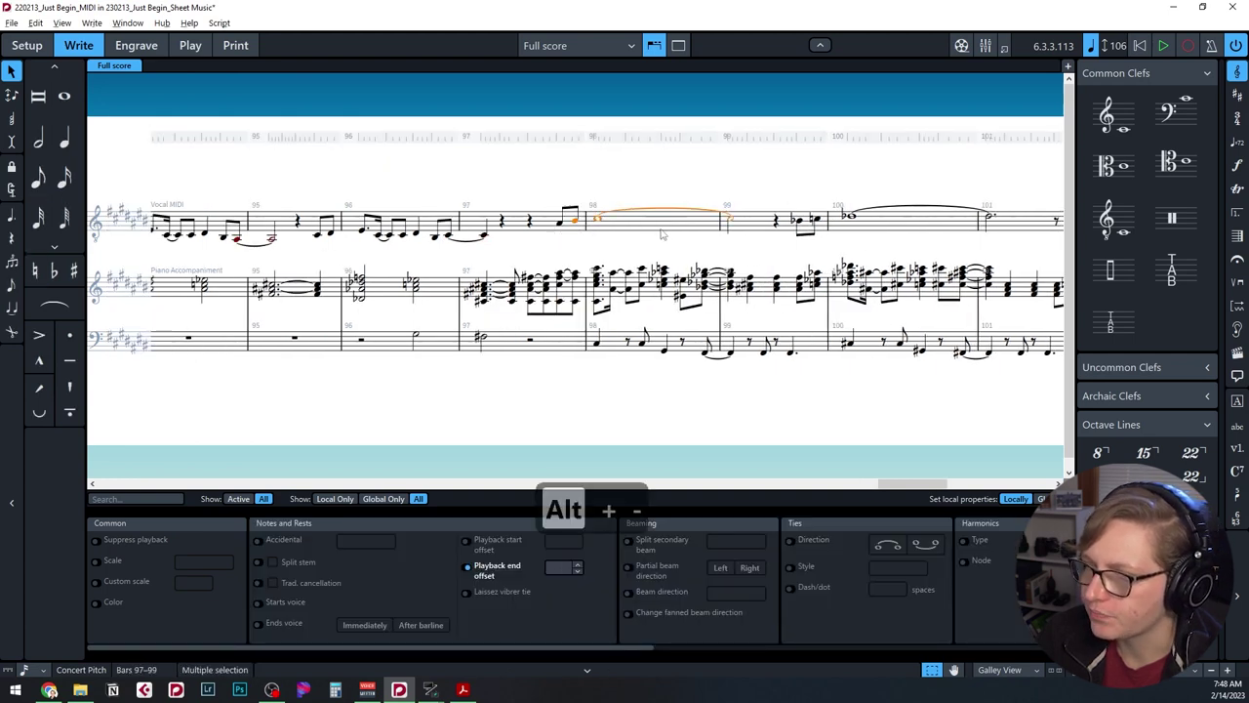
pyautogui.click(805, 224)
pyautogui.keyDown('shift'); pyautogui.click(849, 217); pyautogui.keyUp('shift')
pyautogui.press('Right')
pyautogui.press('Right')
pyautogui.press('Right')
pyautogui.press('Right')
pyautogui.press('Right')
pyautogui.press('Right')
pyautogui.press('Right')
pyautogui.press('Right')
pyautogui.press('Right')
pyautogui.press('Right')
pyautogui.press('Right')
pyautogui.press('Right')
pyautogui.press('Right')
pyautogui.hotkey('alt', 'shift', 'Right')
pyautogui.press('Right')
# Delete the stray vocal note in bar 109 and return to the opening bars.
pyautogui.press('Delete')
pyautogui.hotkey('alt', 'shift', 'Right')
pyautogui.press('Right')
pyautogui.press('Right')
pyautogui.press('Right')
pyautogui.press('Right')
pyautogui.press('Right')
pyautogui.hotkey('alt', 'shift', 'Right')
pyautogui.press('Delete')
pyautogui.hscroll(-15, 286, 467)
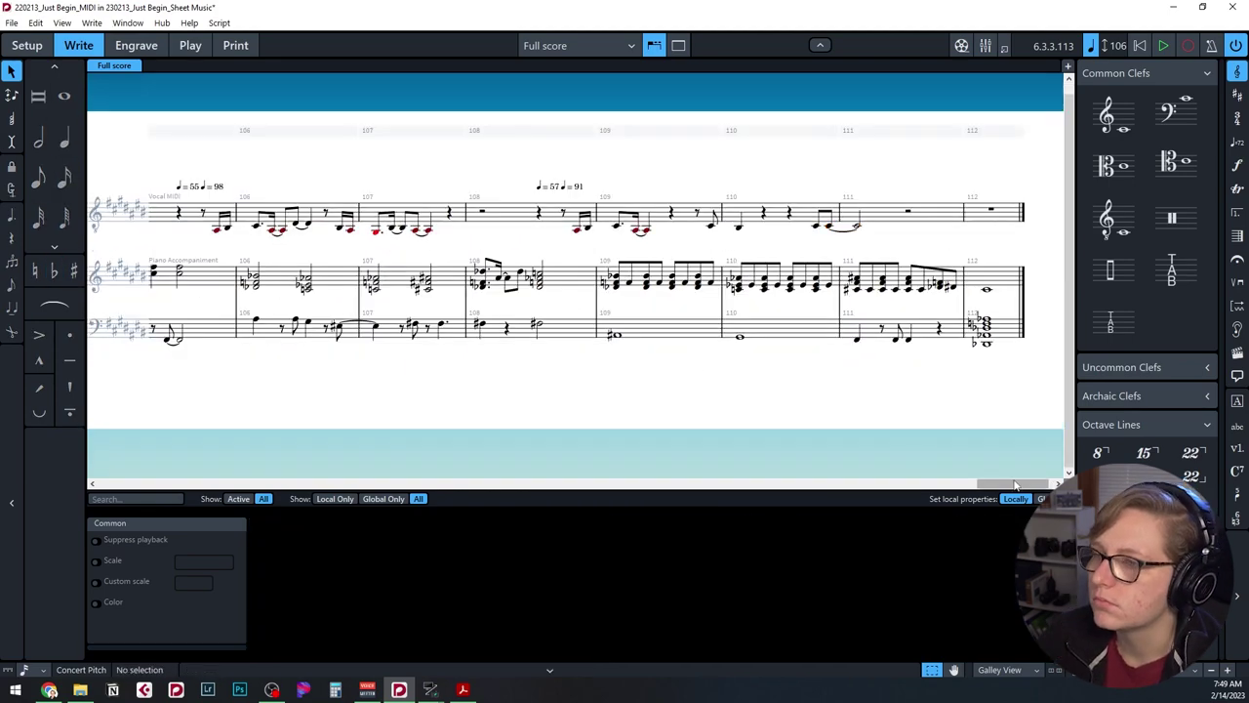
pyautogui.hscroll(-10, 286, 468)
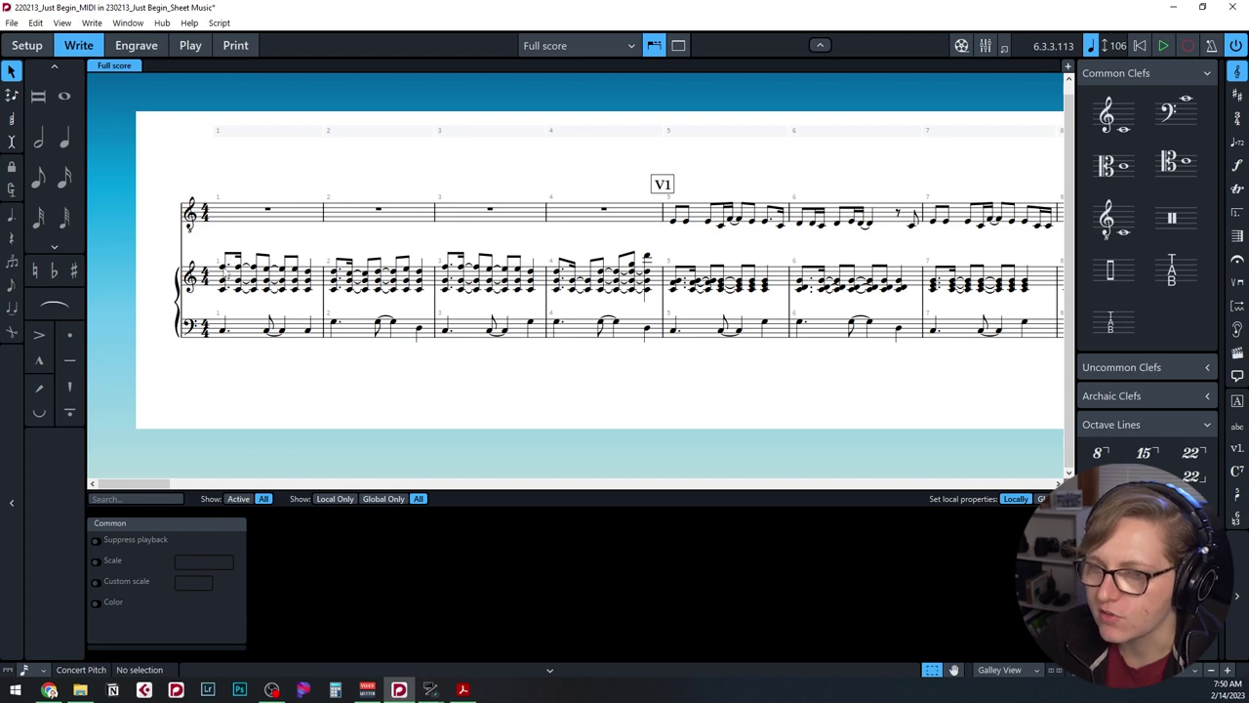
# Move the lowest notes of the bar 1 piano treble chords, from C4, up an octave.
pyautogui.click(225, 295)
pyautogui.click(222, 290)
pyautogui.hotkey('shift', 'Right')
pyautogui.hotkey('shift', 'Right')
pyautogui.hotkey('shift', 'Right')
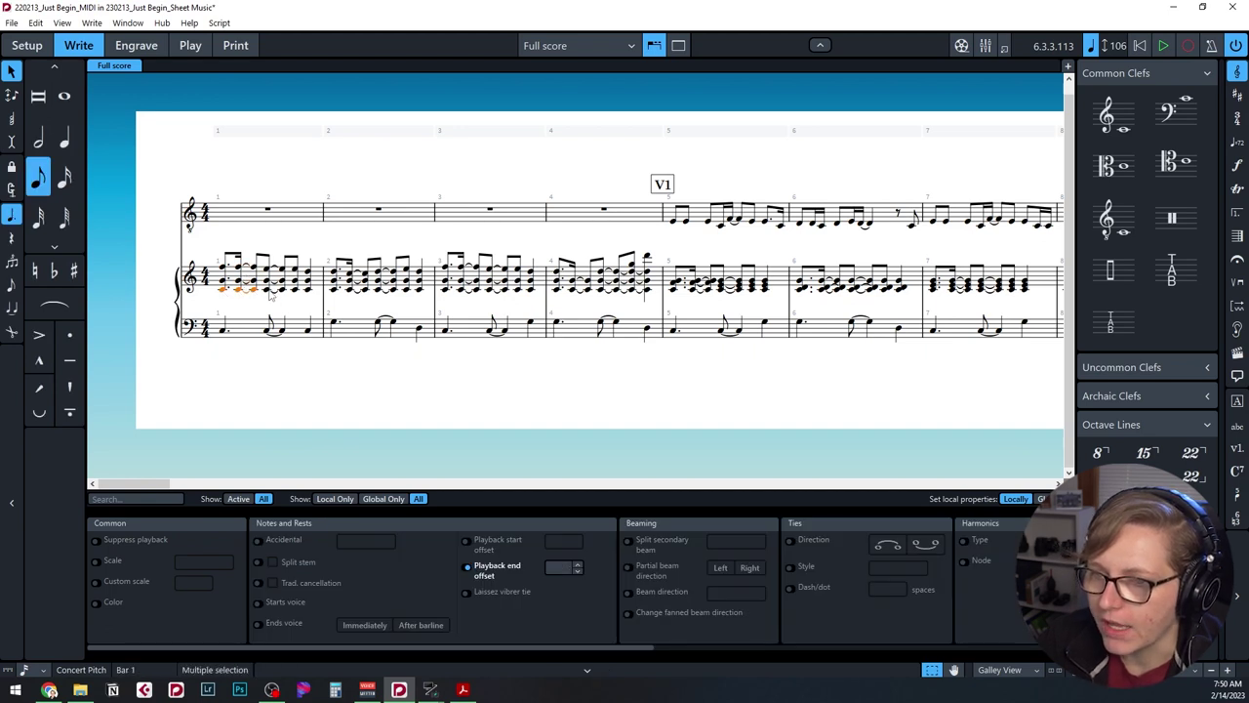
pyautogui.keyDown('ctrl'); pyautogui.click(274, 293); pyautogui.keyUp('ctrl')
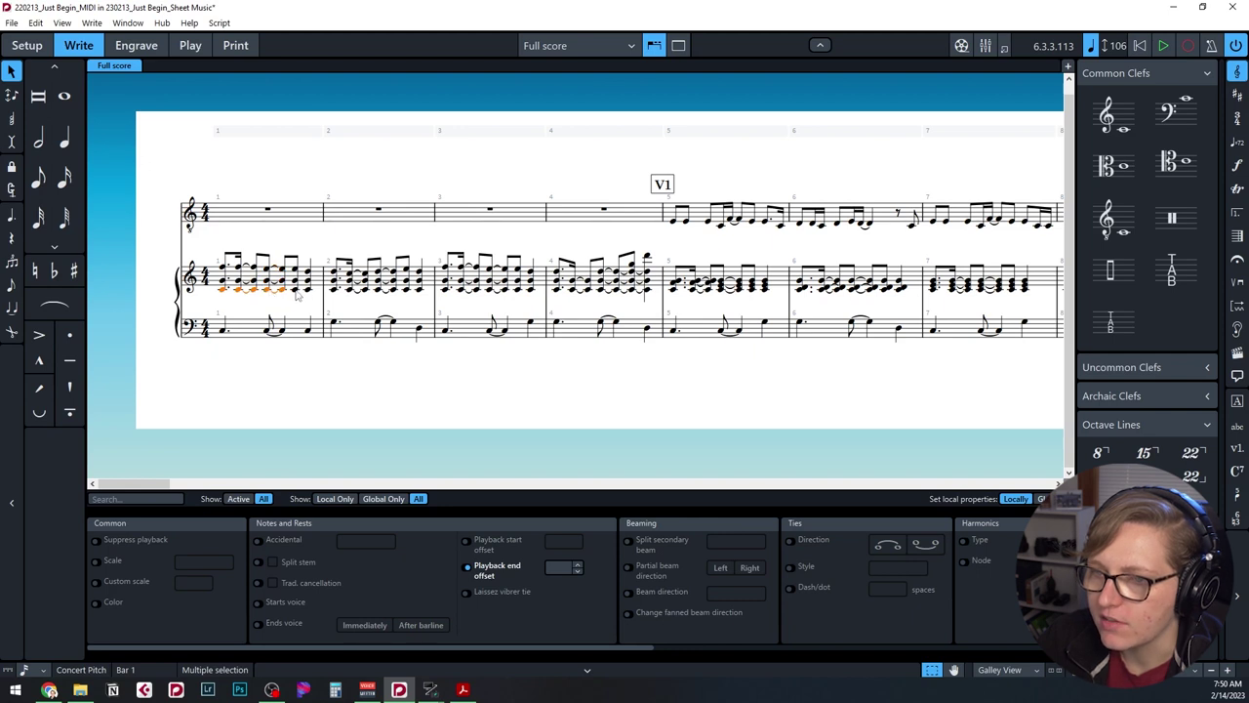
pyautogui.hotkey('ctrl', 'alt', 'Up')
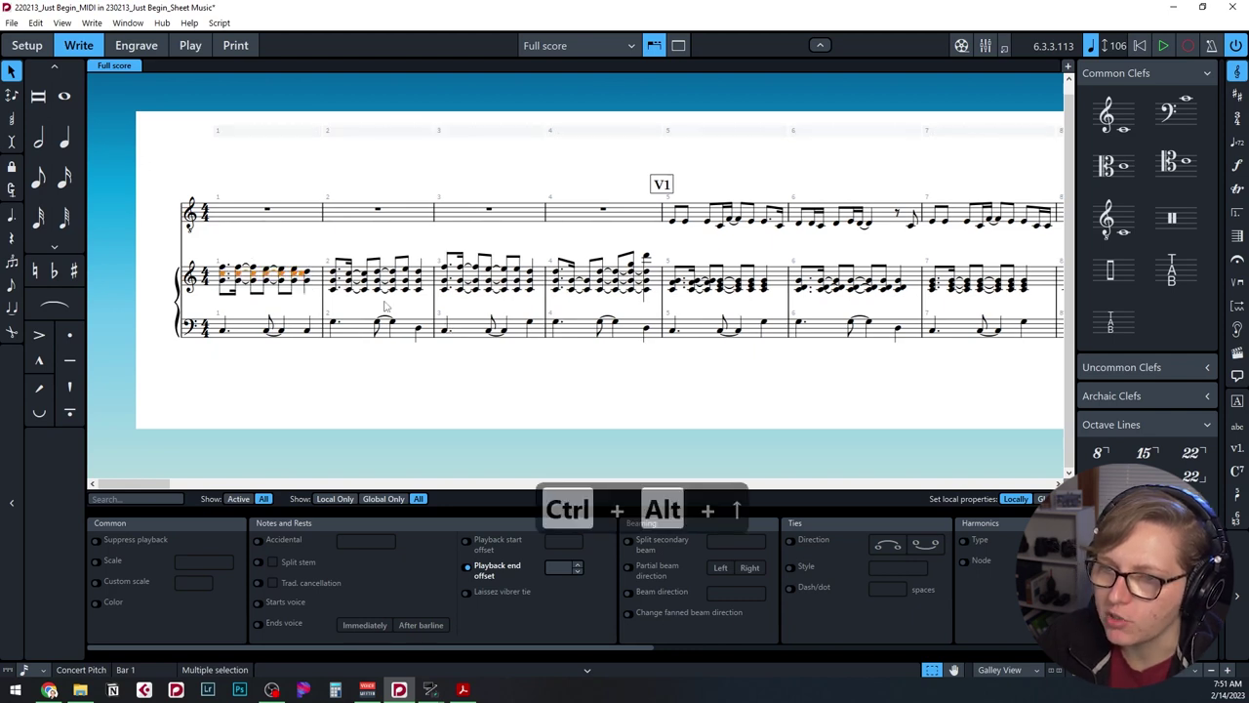
pyautogui.press('Escape')
pyautogui.hotkey('ctrl', '=')
pyautogui.hotkey('ctrl', '=')
pyautogui.hotkey('ctrl', '=')
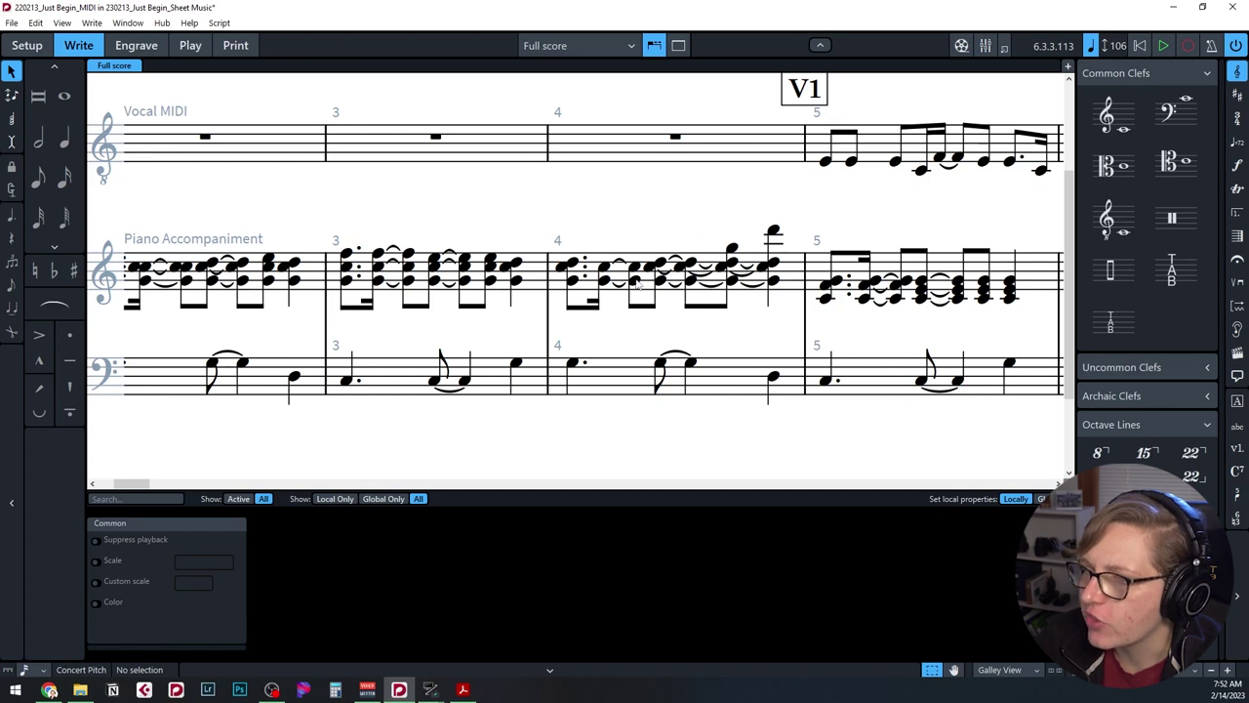
# Shorten the piano treble chords in the second half of bar 4.
pyautogui.moveTo(638, 280); pyautogui.dragTo(760, 294)
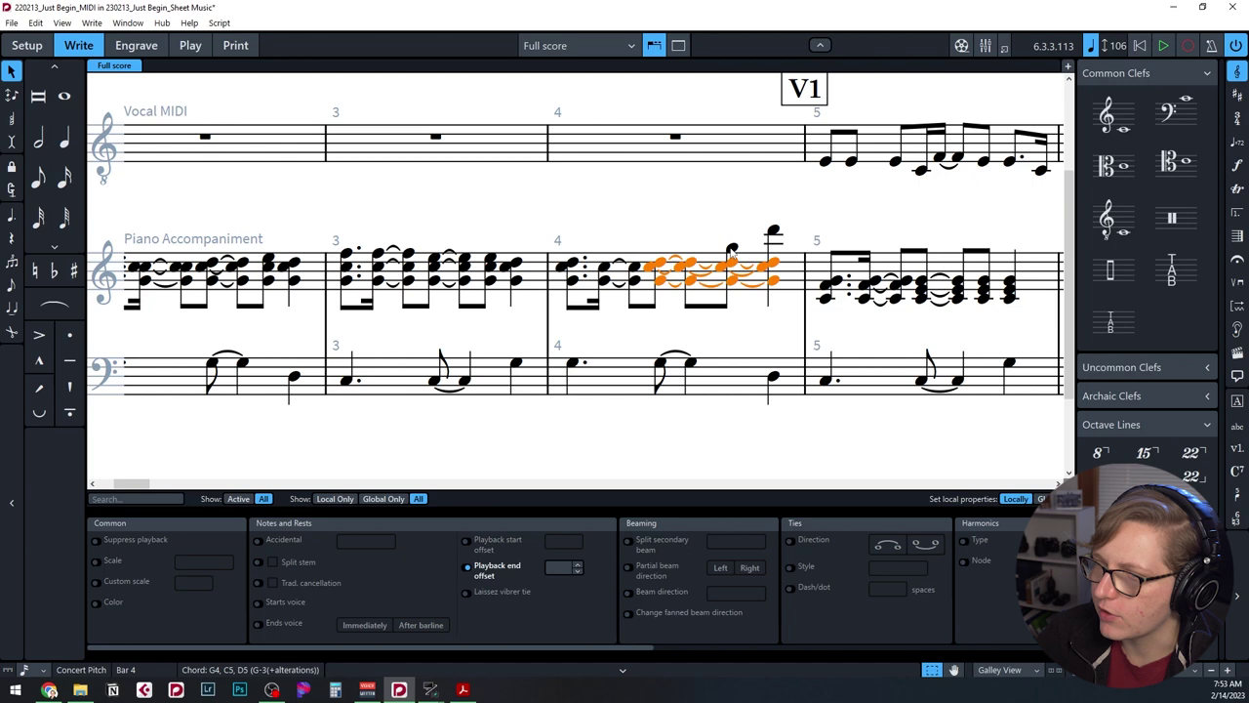
pyautogui.hotkey('alt', 'shift', 'Left')
pyautogui.hotkey('alt', 'shift', 'Left')
pyautogui.hotkey('alt', 'shift', 'Left')
pyautogui.hotkey('alt', 'shift', 'Left')
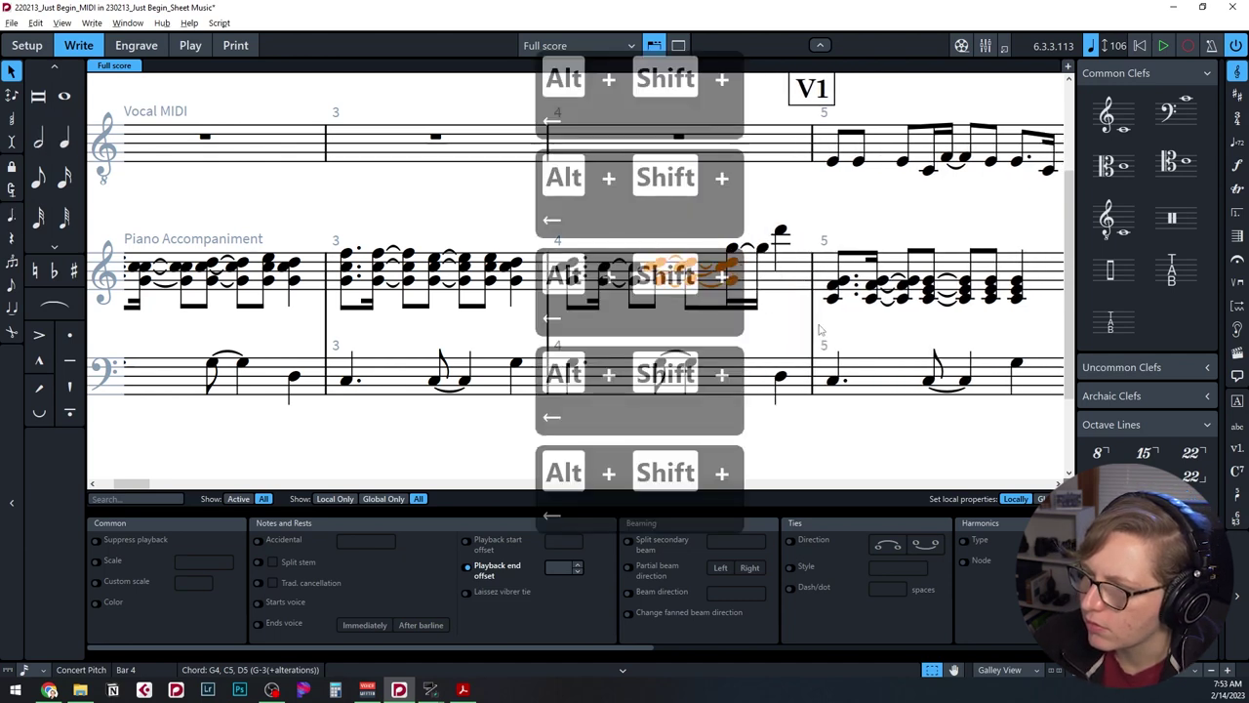
pyautogui.press('Escape')
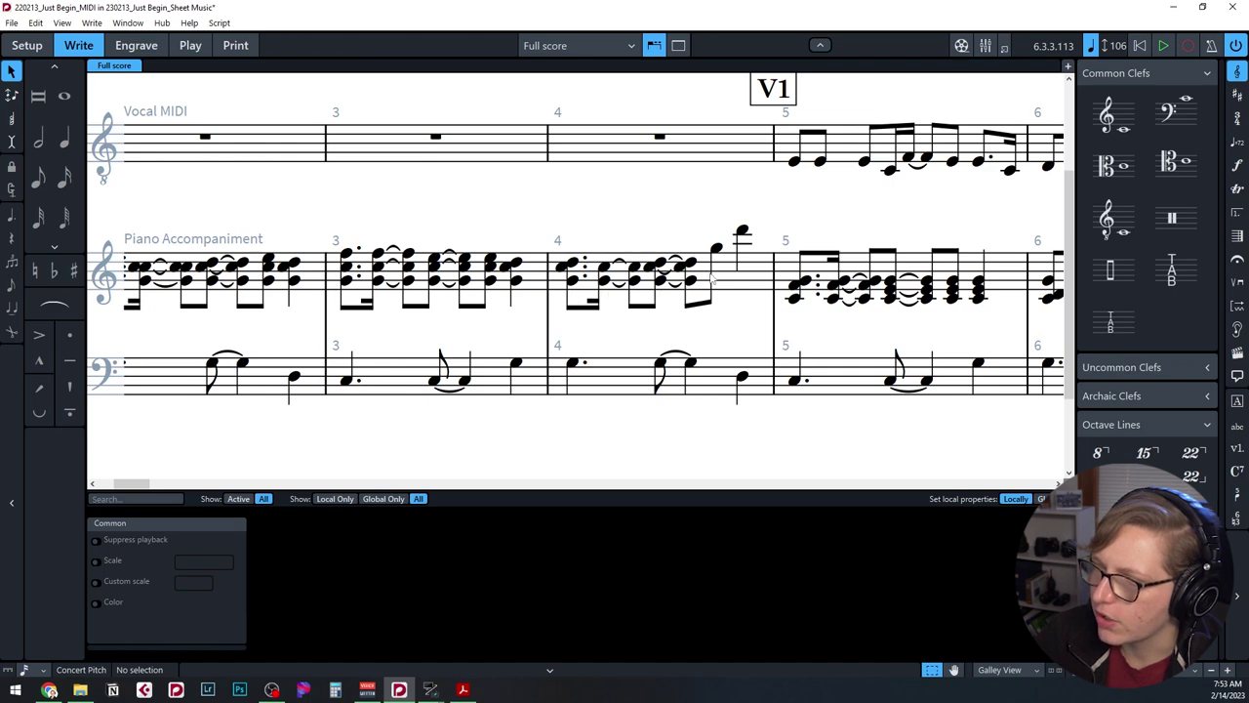
pyautogui.hscroll(5, 790, 341)
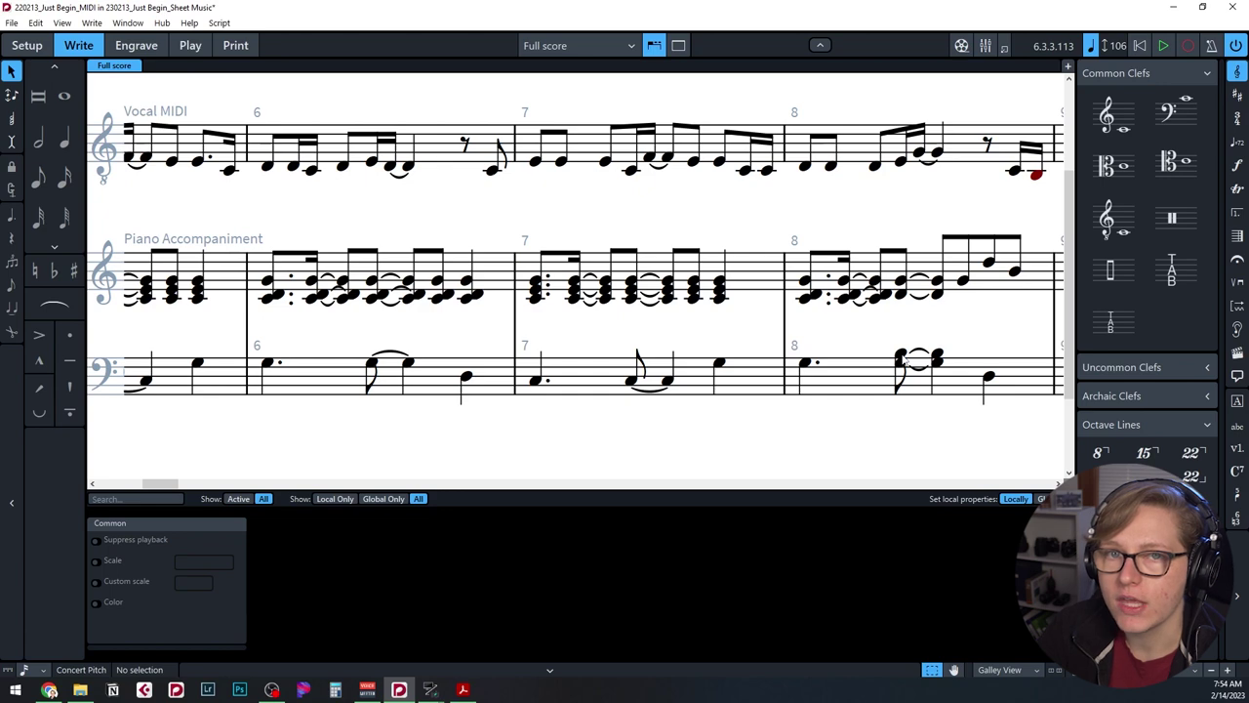
# Move the tied bass notes in bar 8 up to the treble staff and shorten them.
pyautogui.click(904, 361)
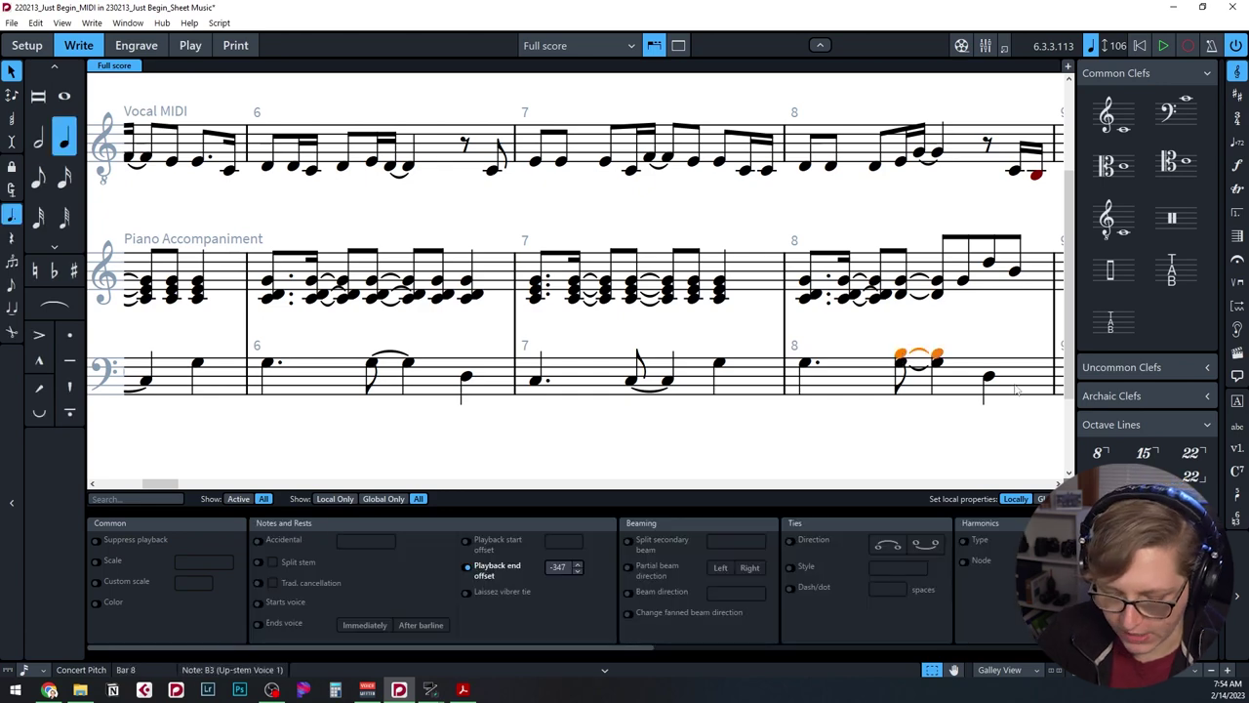
pyautogui.hotkey('alt', 'n')
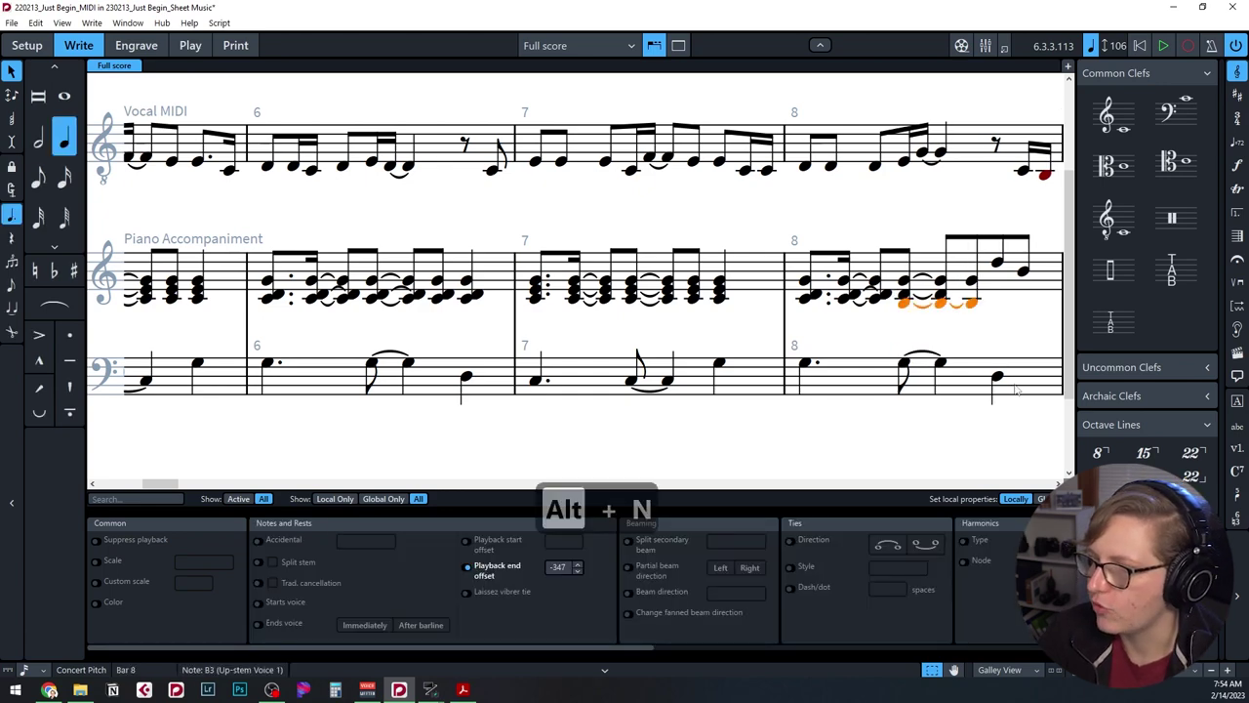
pyautogui.hotkey('alt', 'm')
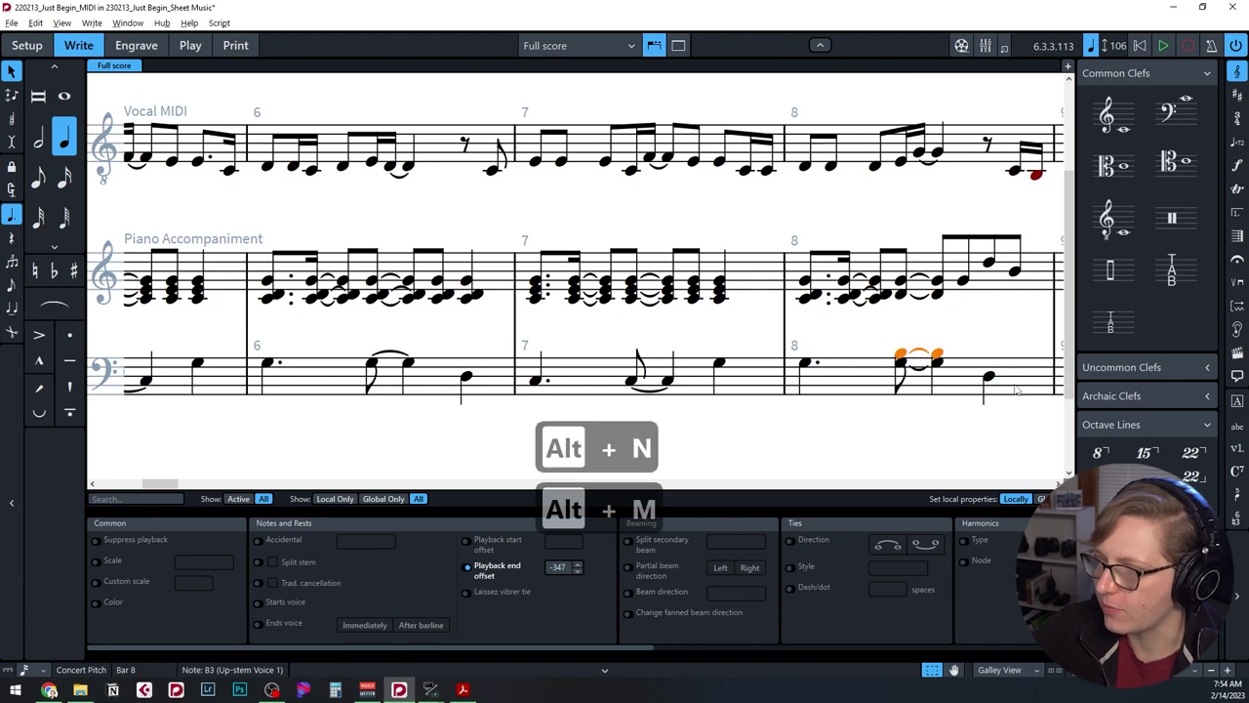
pyautogui.hotkey('alt', 'n')
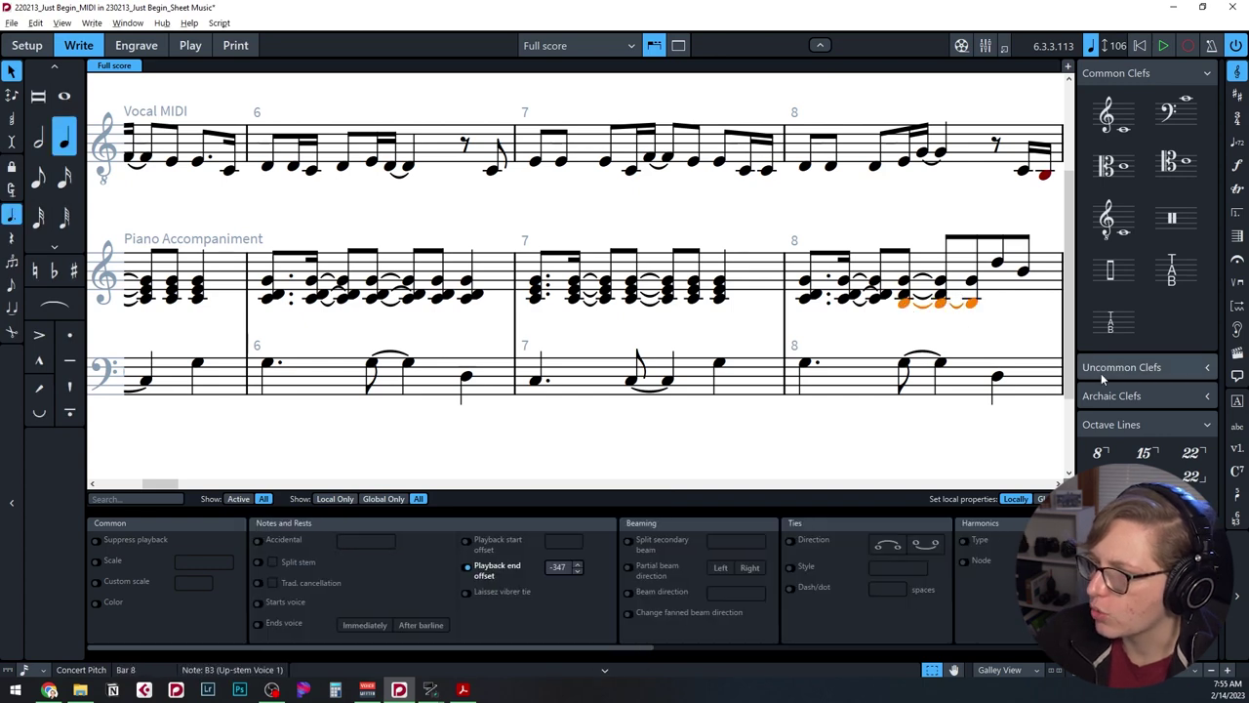
pyautogui.hotkey('alt', 'shift', 'Left')
pyautogui.hotkey('alt', 'shift', 'Left')
pyautogui.click(985, 338)
# Fix the note rhythms around bars 72 and 96, undoing unwanted changes.
pyautogui.hscroll(3, 987, 357)
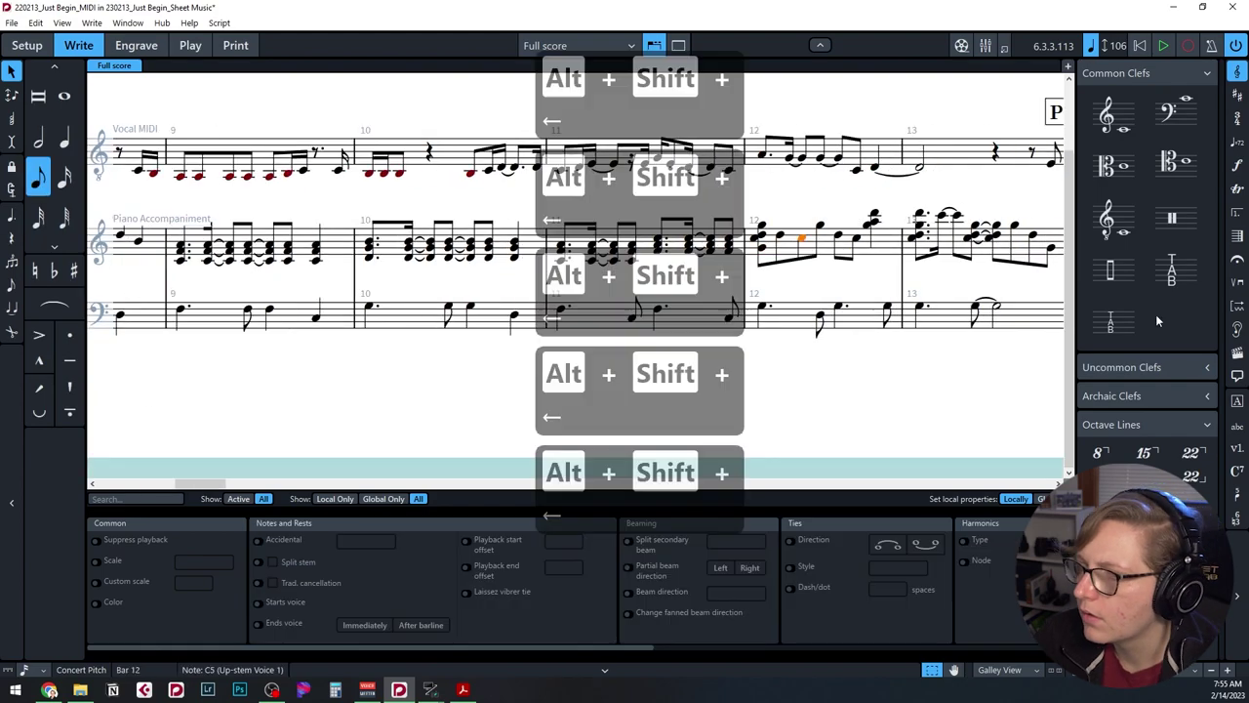
pyautogui.hscroll(15, 990, 404)
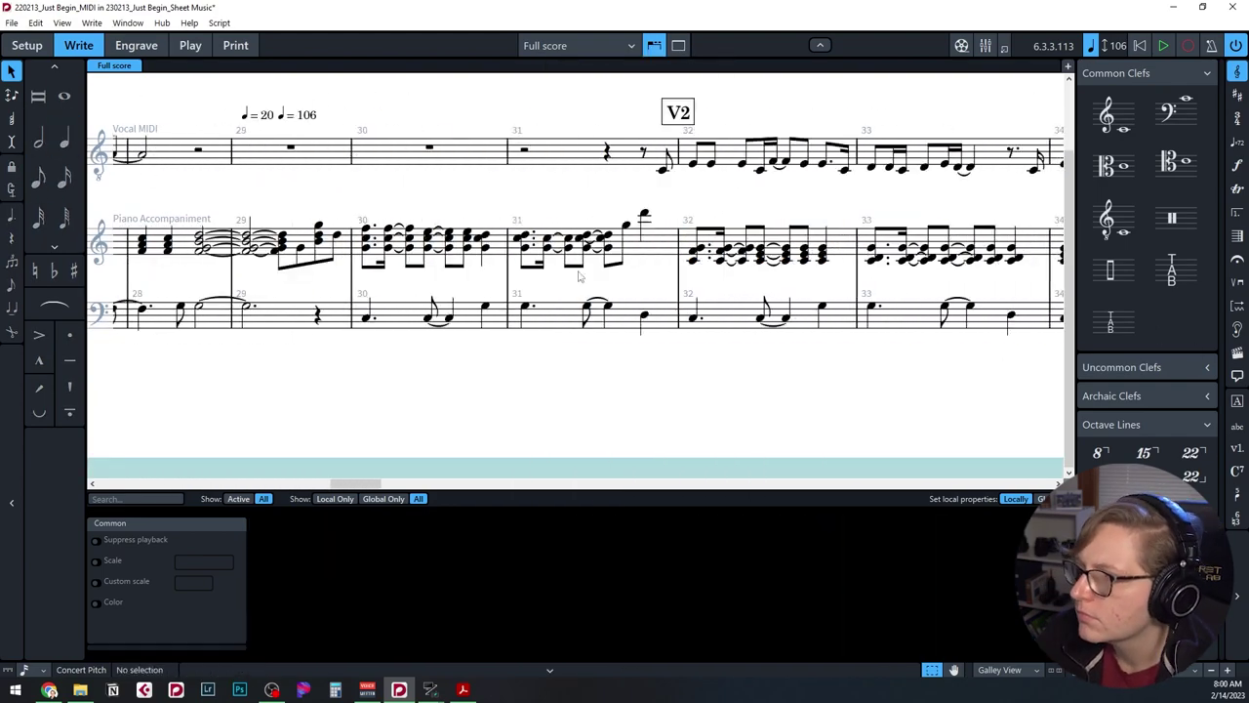
pyautogui.hotkey('ctrl', 'z')
pyautogui.hscroll(10, 717, 310)
pyautogui.hotkey('alt', 'shift', 'Right')
pyautogui.hotkey('alt', 'shift', 'Right')
pyautogui.hotkey('alt', 'shift', 'Right')
pyautogui.hotkey('alt', 'shift', 'Right')
pyautogui.hotkey('alt', 'shift', 'Right')
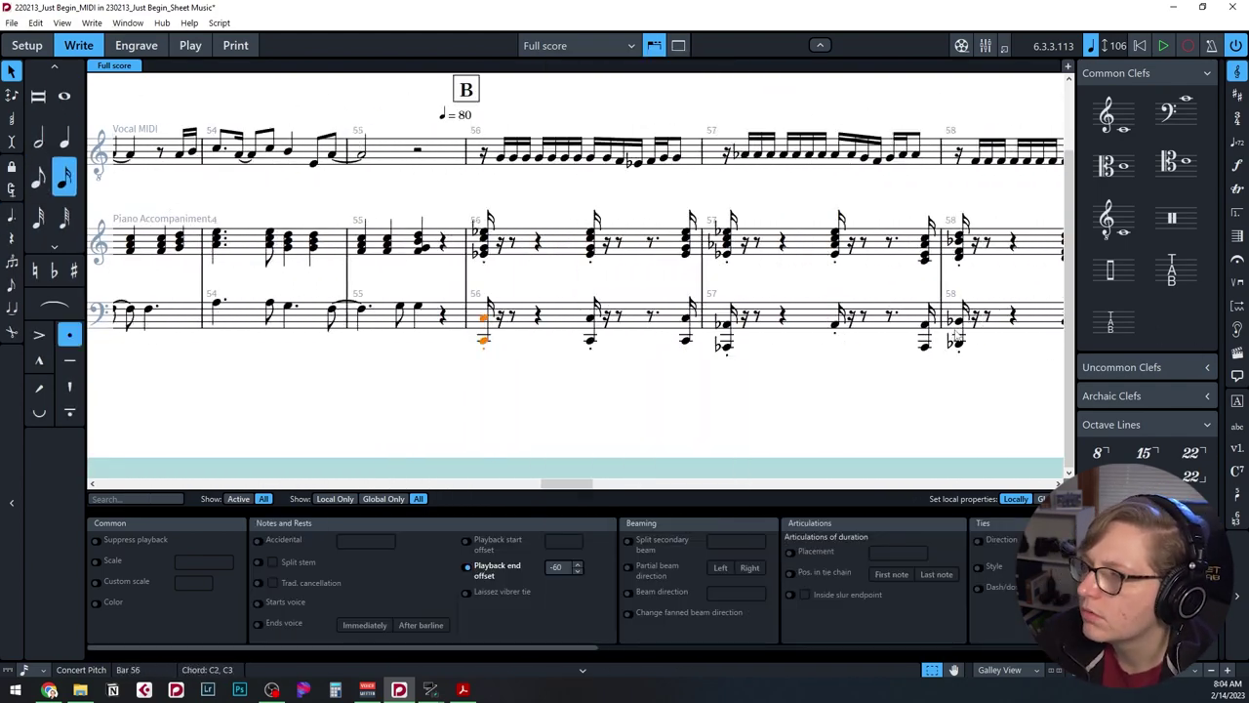
pyautogui.hotkey('alt', 'shift', 'Right')
pyautogui.hotkey('alt', 'shift', 'Left')
pyautogui.hotkey('alt', 'shift', 'Right')
pyautogui.hotkey('alt', 'shift', 'Right')
pyautogui.hotkey('alt', 'shift', 'Right')
pyautogui.hotkey('alt', 'shift', 'Right')
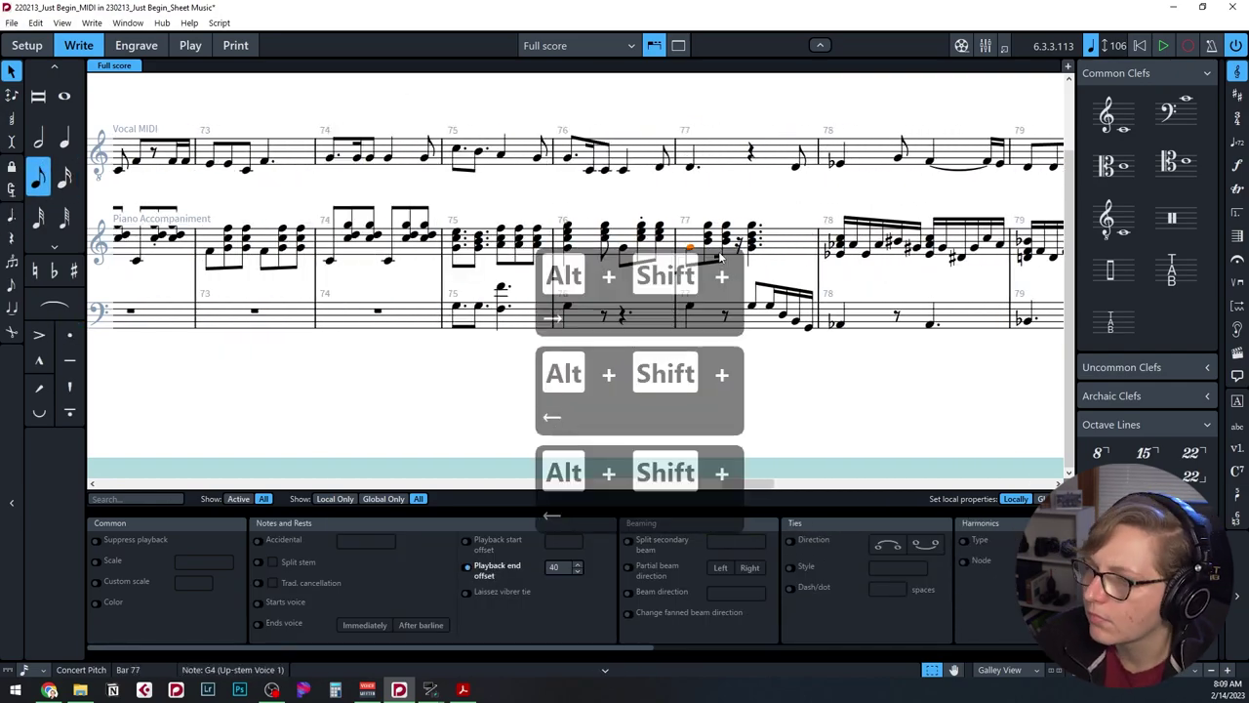
pyautogui.hotkey('alt', 'shift', 'Right')
pyautogui.hotkey('alt', 'shift', 'Right')
pyautogui.hotkey('alt', 'shift', 'Right')
pyautogui.hotkey('alt', 'shift', 'Right')
pyautogui.hotkey('ctrl', 'z')
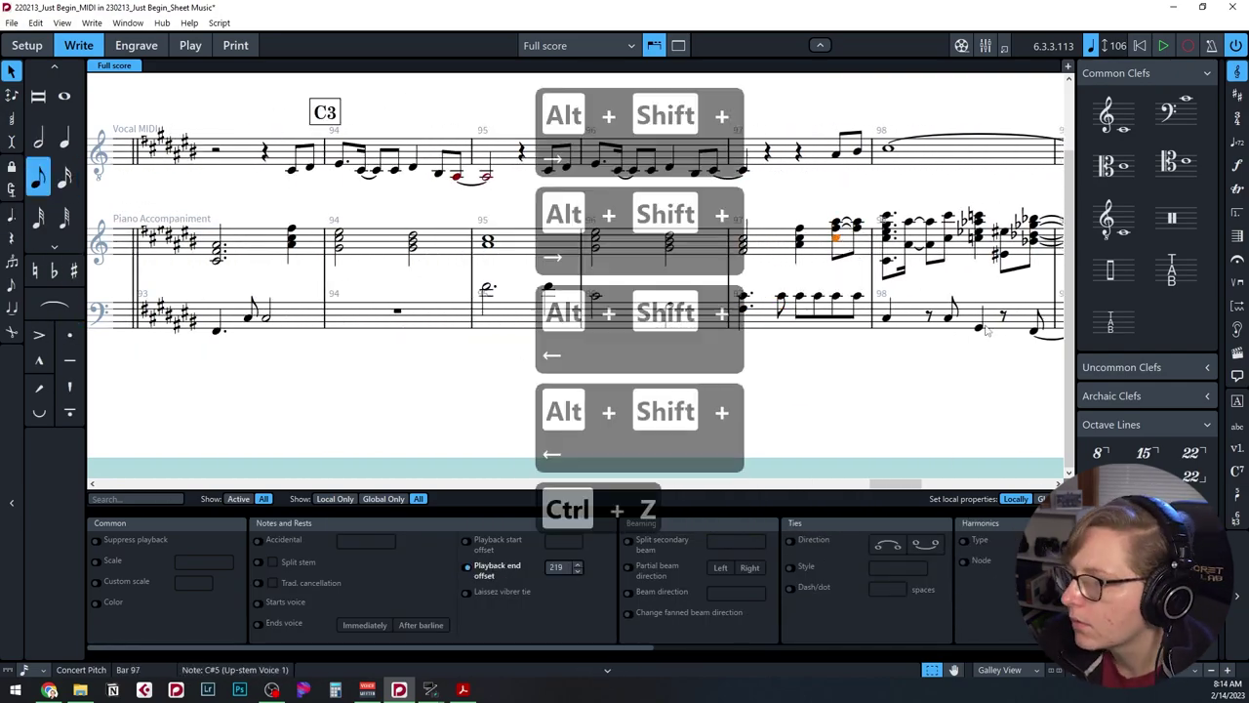
pyautogui.hotkey('ctrl', 'z')
pyautogui.hotkey('ctrl', 'z')
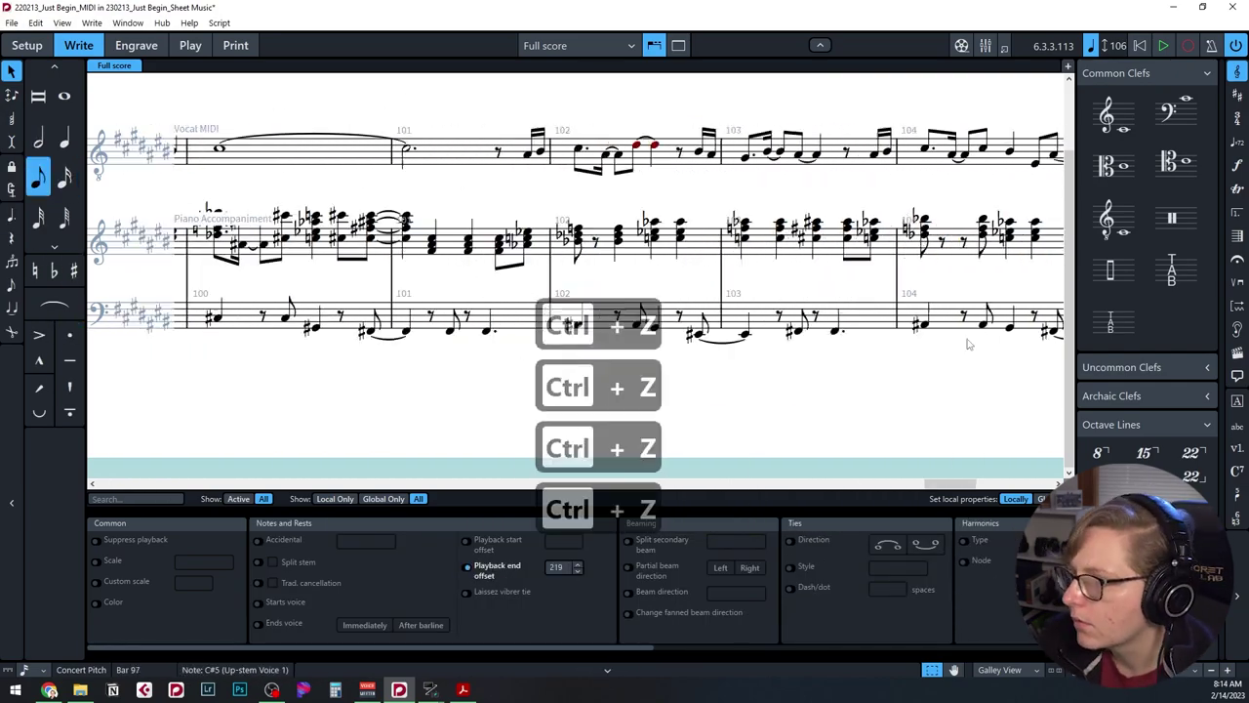
# Fix the notes near the end, then shift the vocal notes earlier into a bar 4 pickup.
pyautogui.hotkey('alt', '-')
pyautogui.hotkey('alt', '-')
pyautogui.hotkey('alt', 'n')
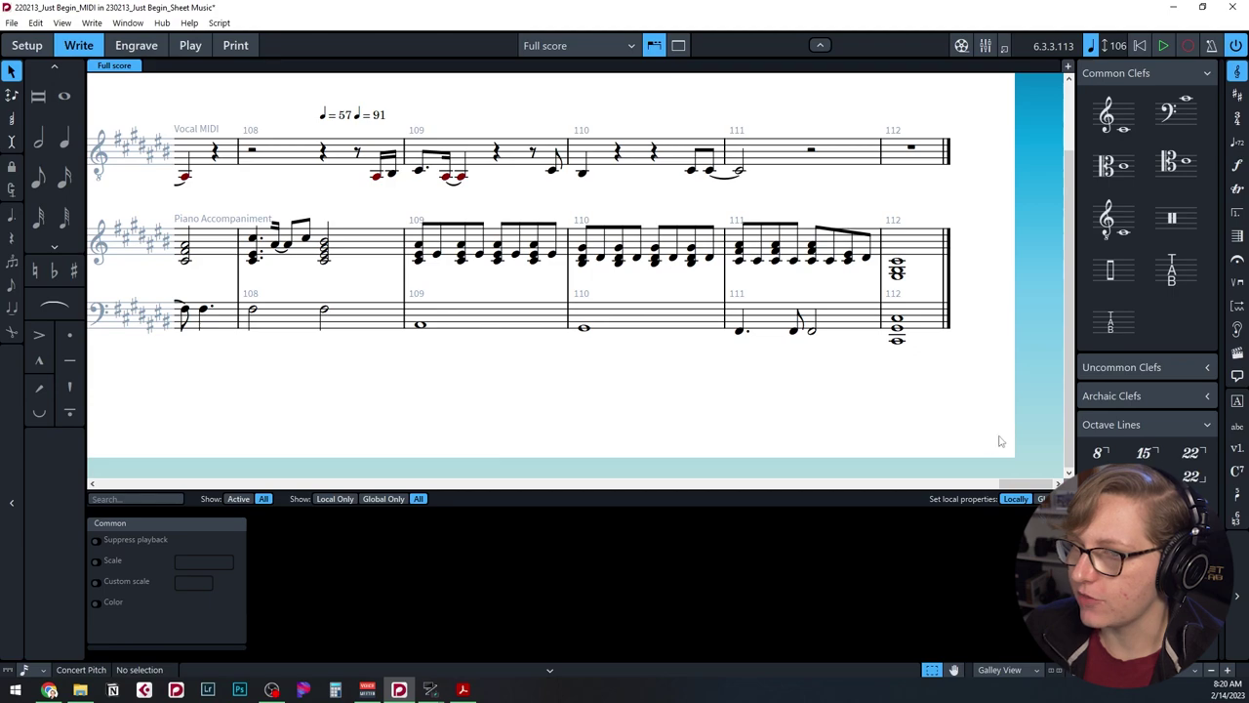
pyautogui.moveTo(1023, 485); pyautogui.dragTo(147, 433)
pyautogui.hotkey('alt', 'Left')
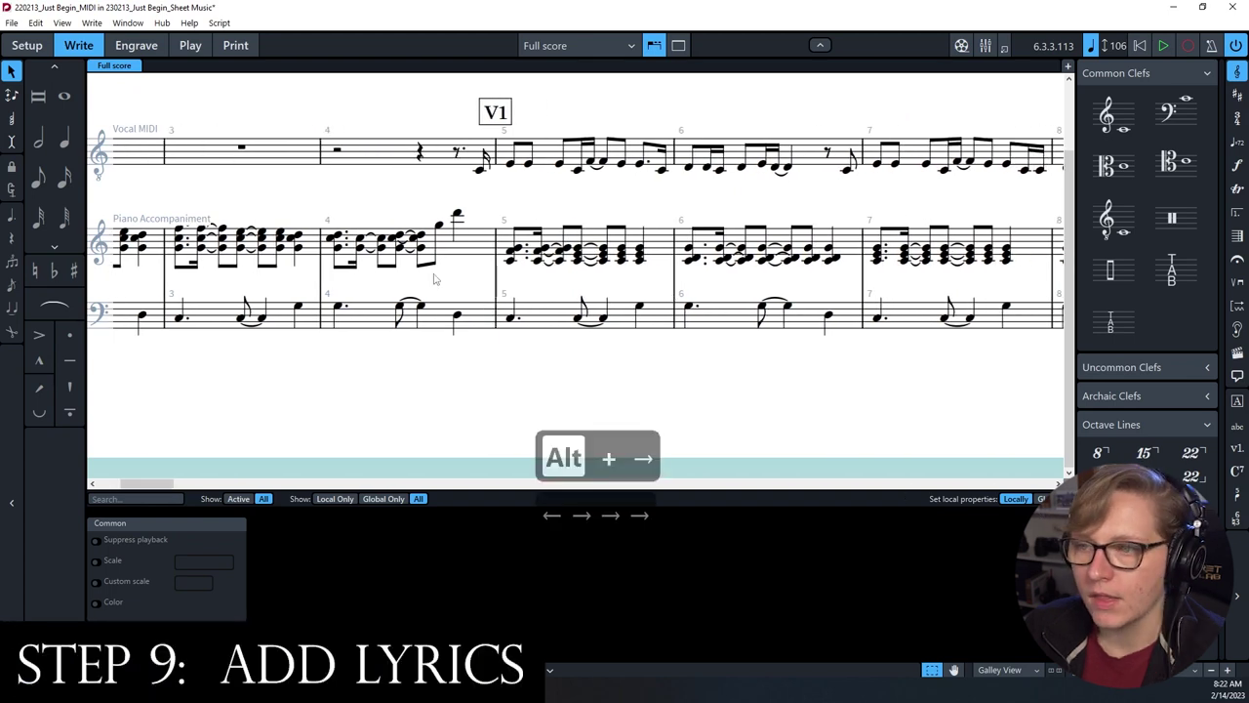
# Add lyrics "I could-n't sleep a wink last night" starting on the bar 4 pickup note.
pyautogui.click(479, 170)
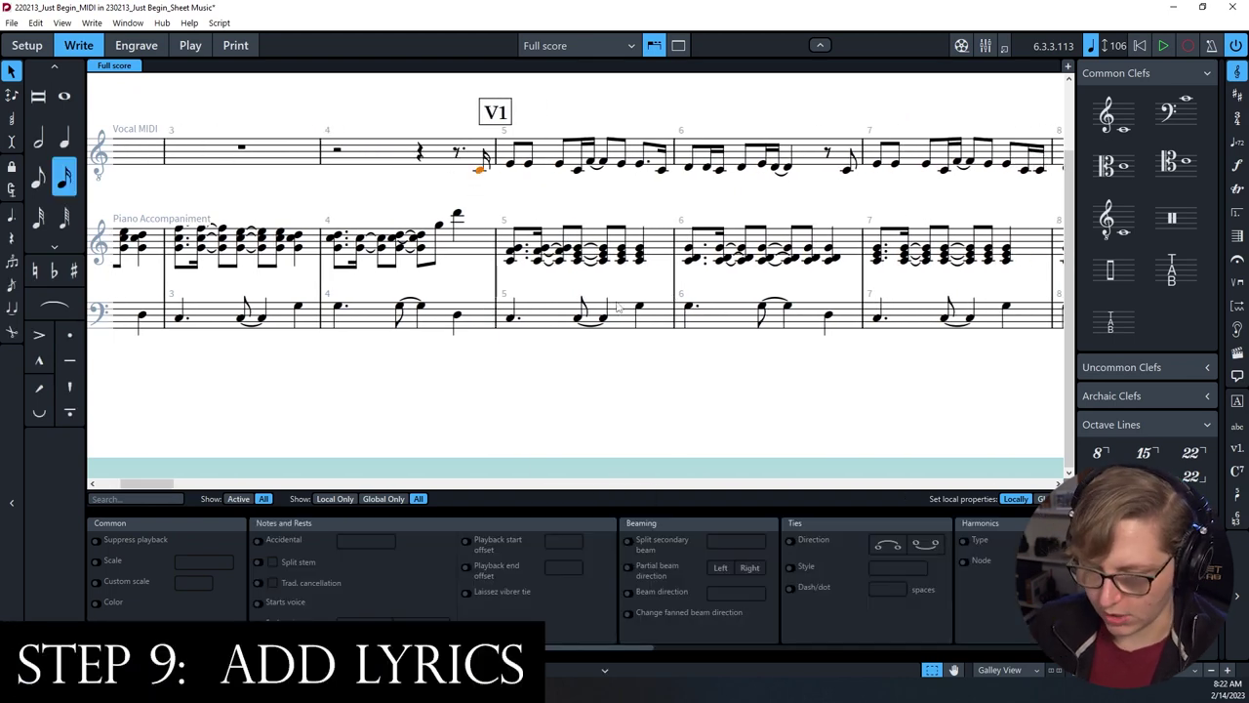
pyautogui.hotkey('shift', 'l')
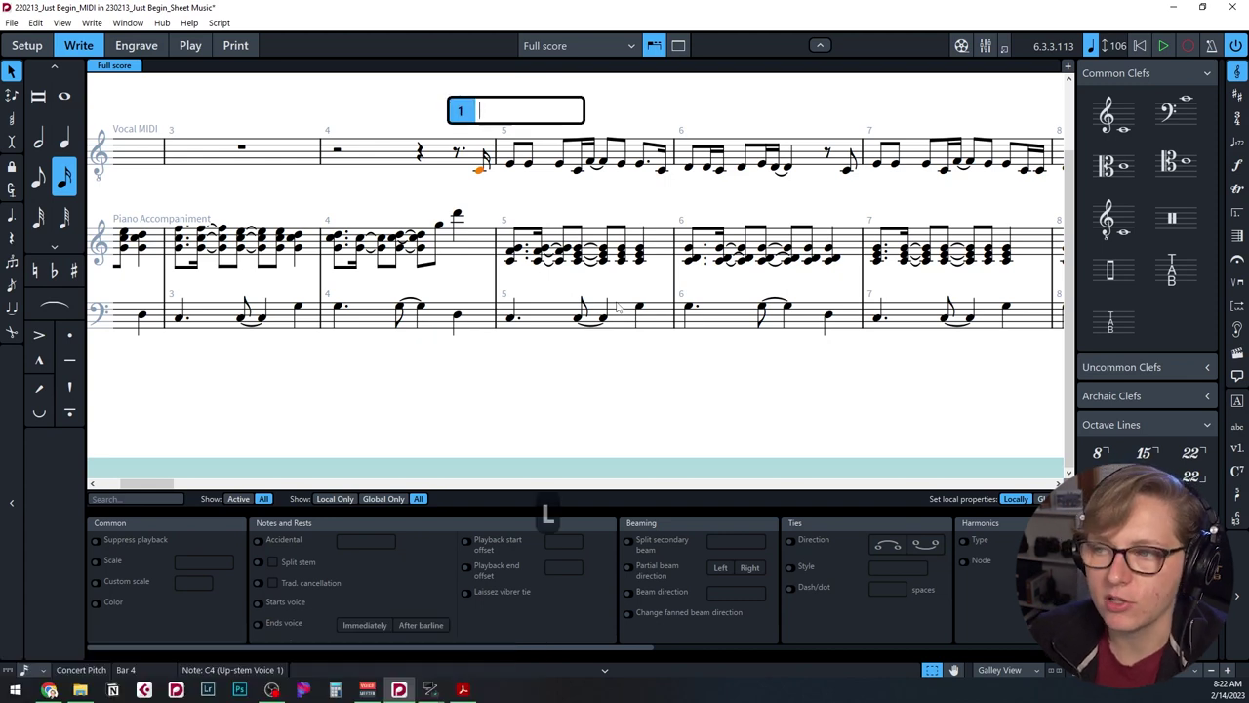
pyautogui.write('I could')
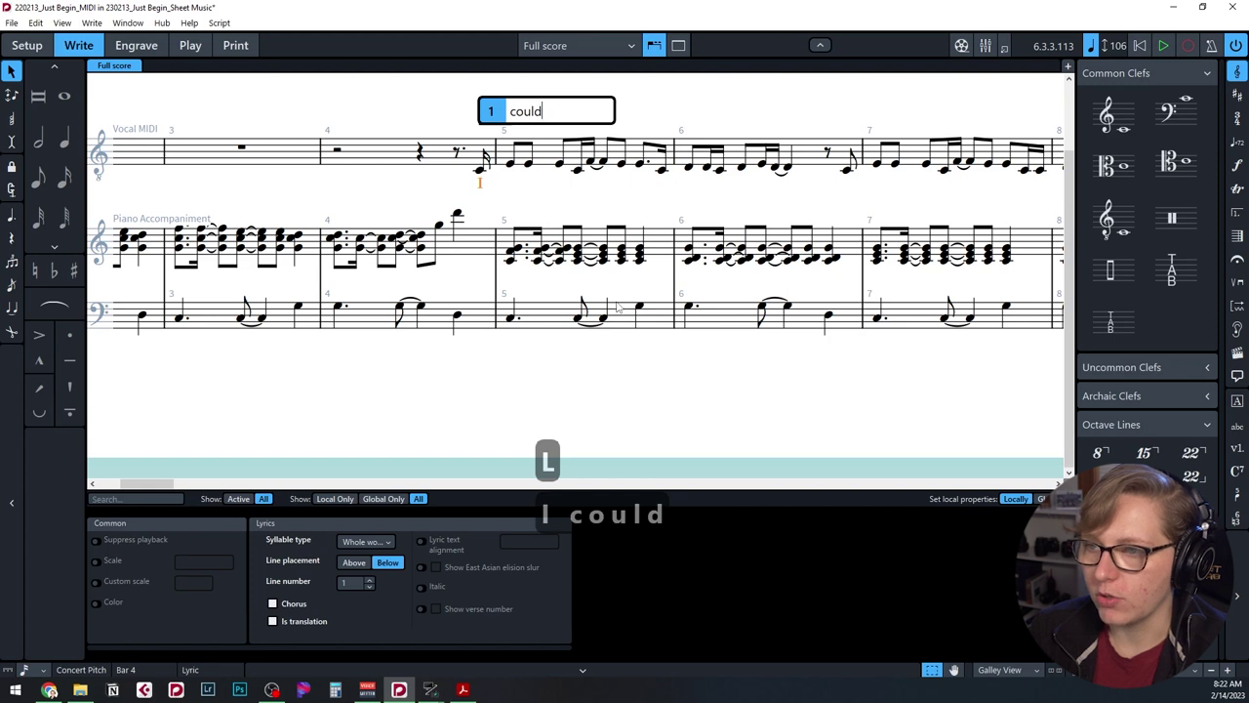
pyautogui.press('-')
pyautogui.write("n't")
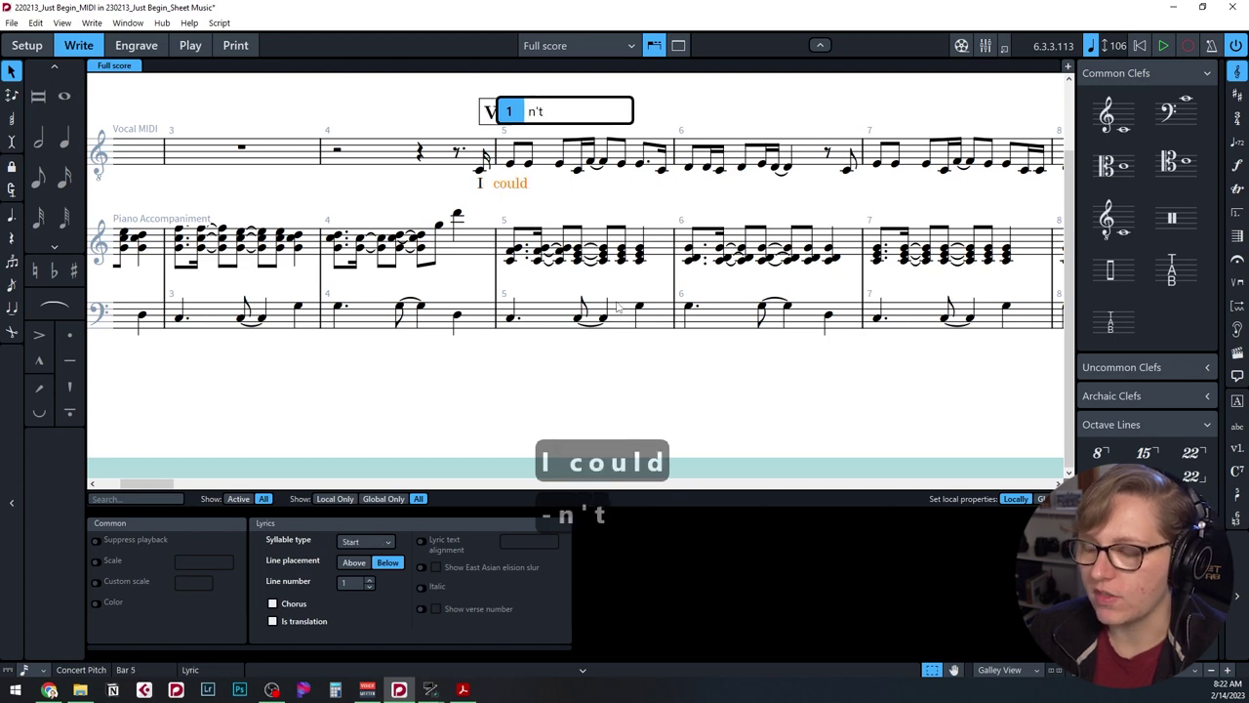
pyautogui.press('space')
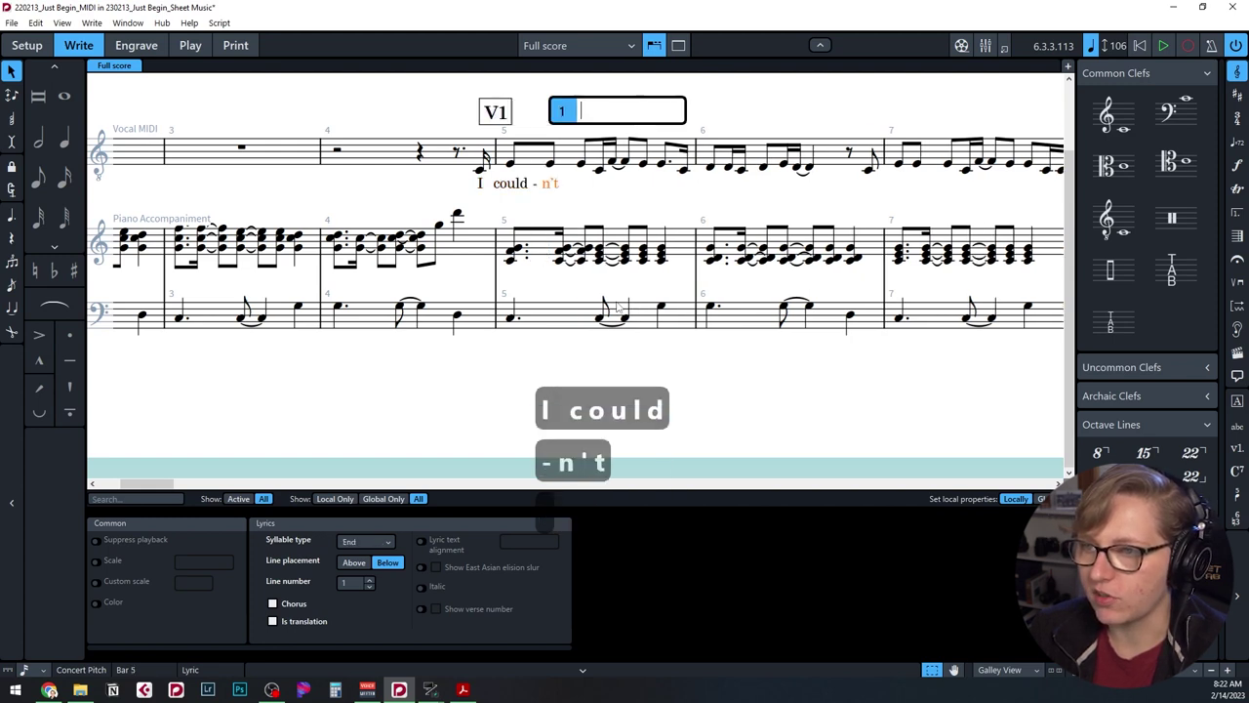
pyautogui.write('sleep')
pyautogui.press('space')
pyautogui.write('a')
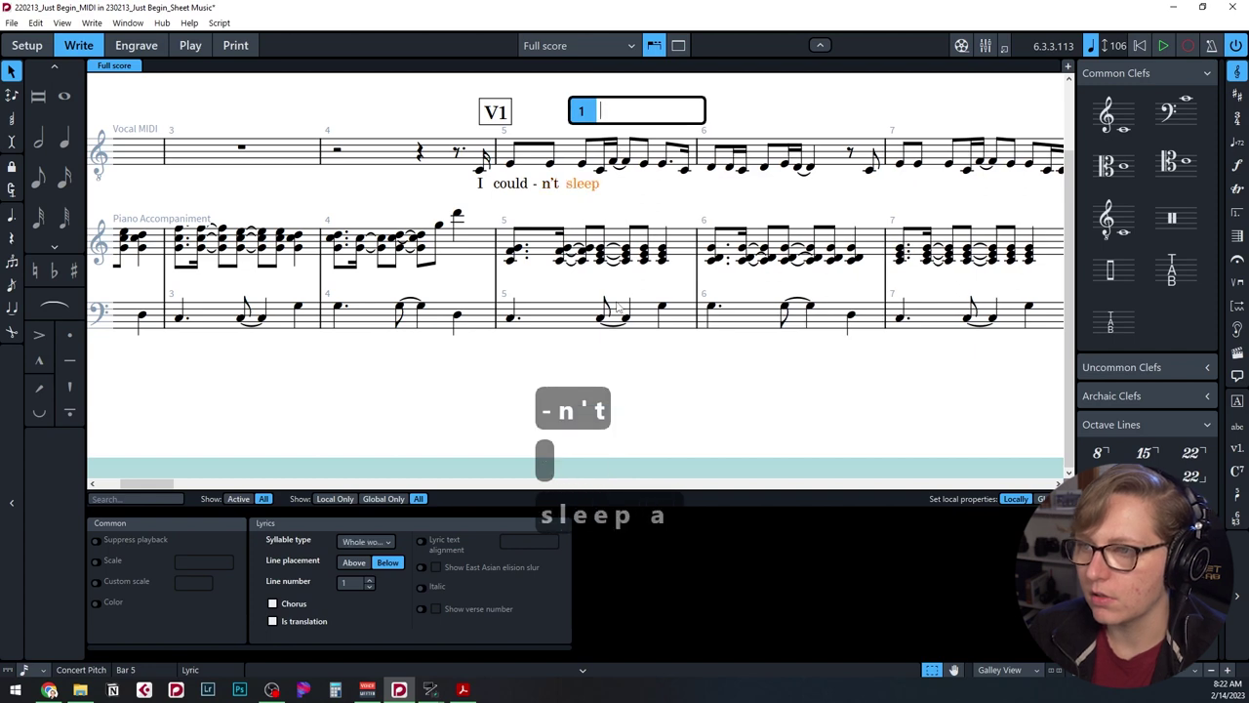
pyautogui.press('space')
pyautogui.write('wink')
pyautogui.press('space')
pyautogui.write('last')
pyautogui.press('space')
pyautogui.write('night')
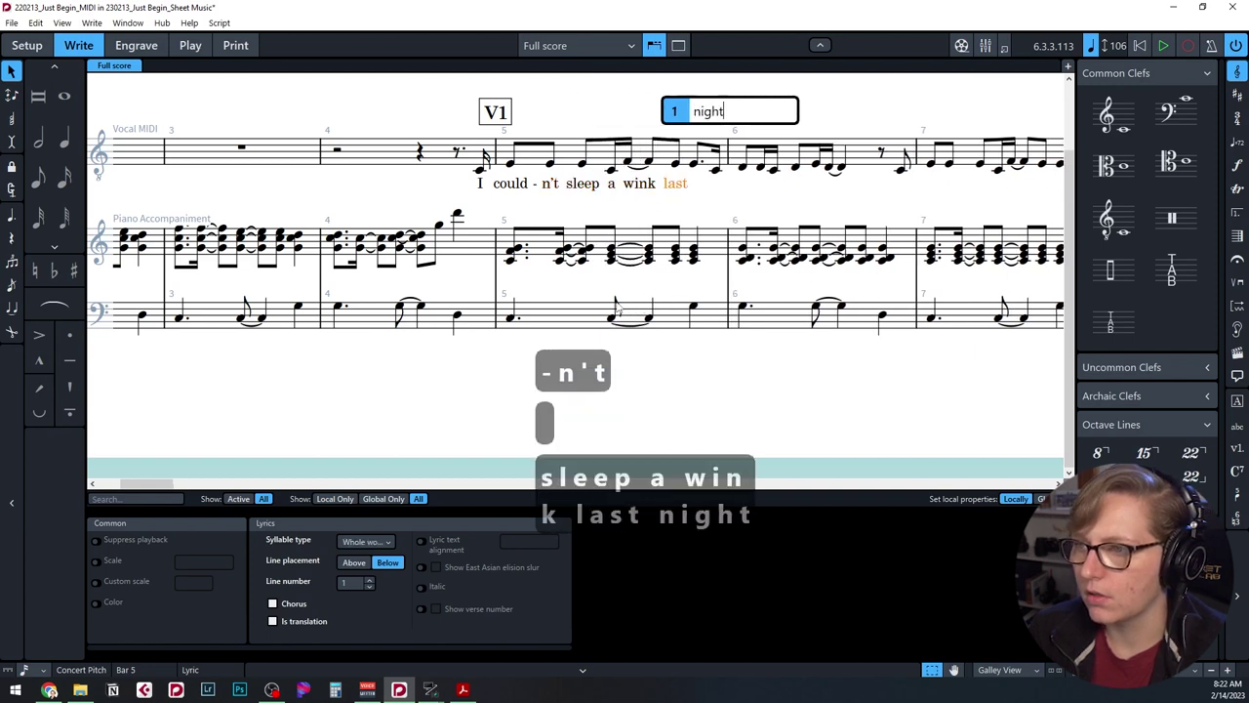
pyautogui.press('space')
# Continue the lyrics with "but some-how I'm wide a-wake.".
pyautogui.write('but')
pyautogui.press('space')
pyautogui.write('some')
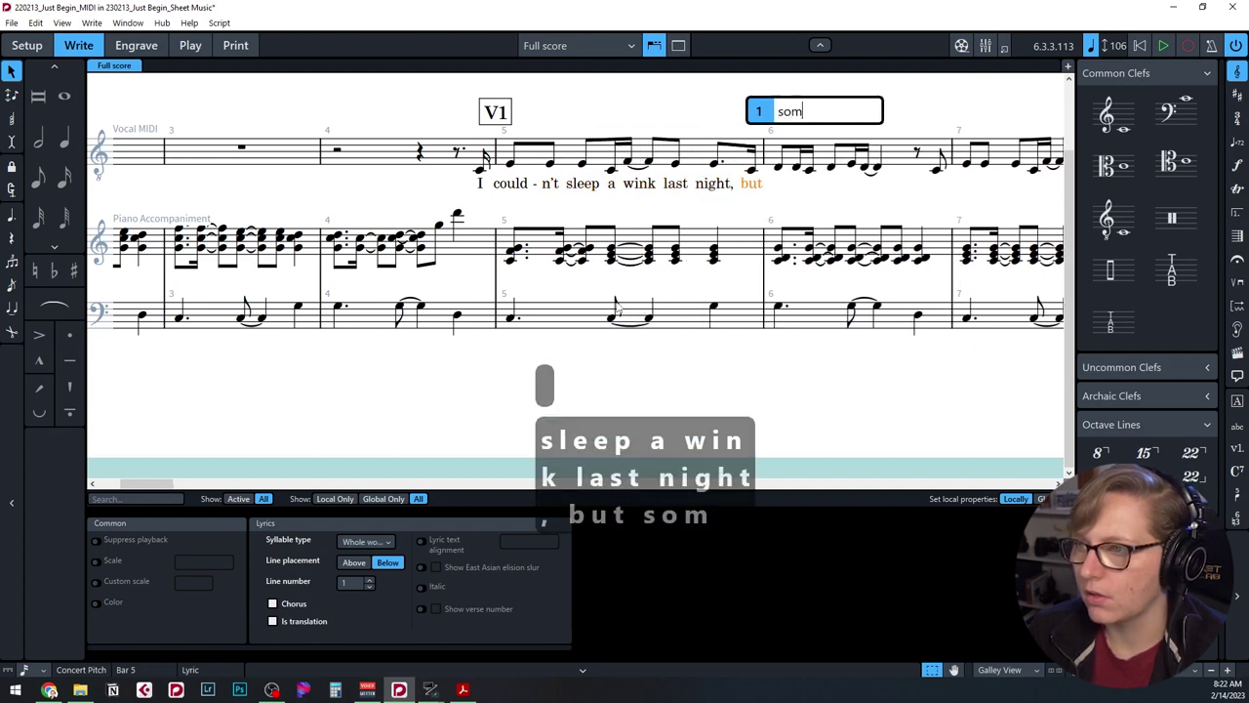
pyautogui.press('-')
pyautogui.write('how')
pyautogui.press('space')
pyautogui.write("I'm")
pyautogui.press('space')
pyautogui.write('wide')
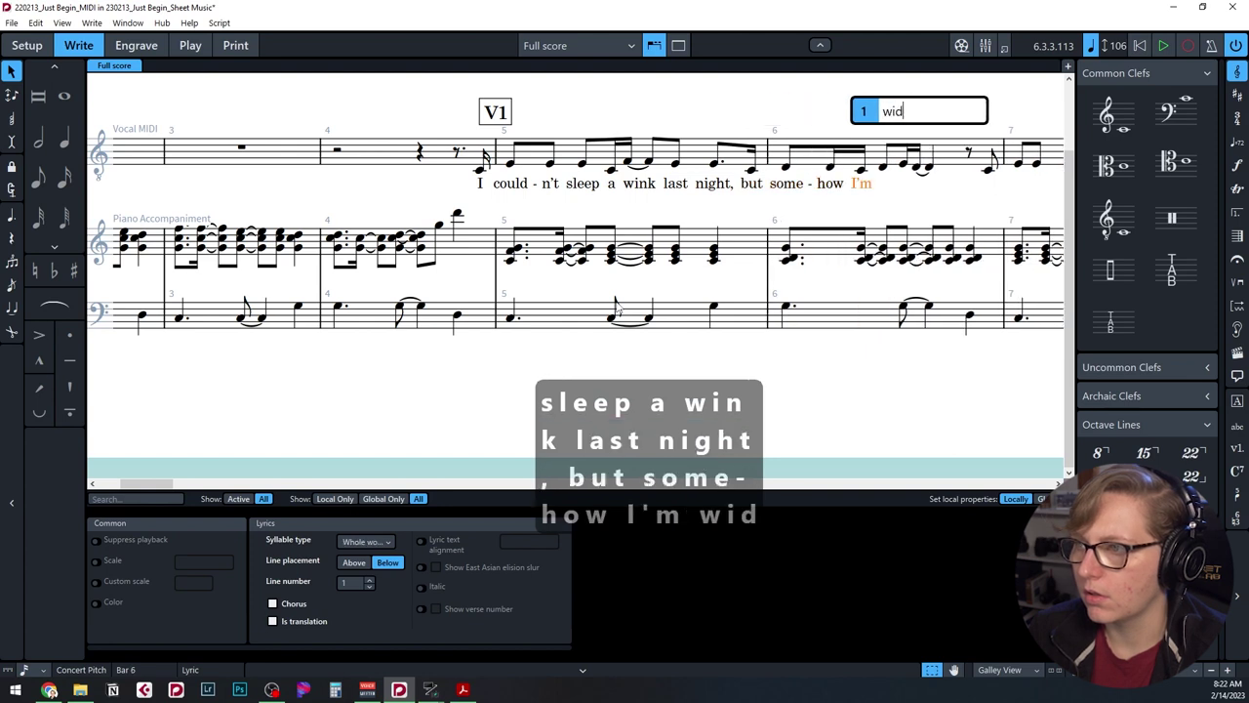
pyautogui.press('space')
pyautogui.write('a')
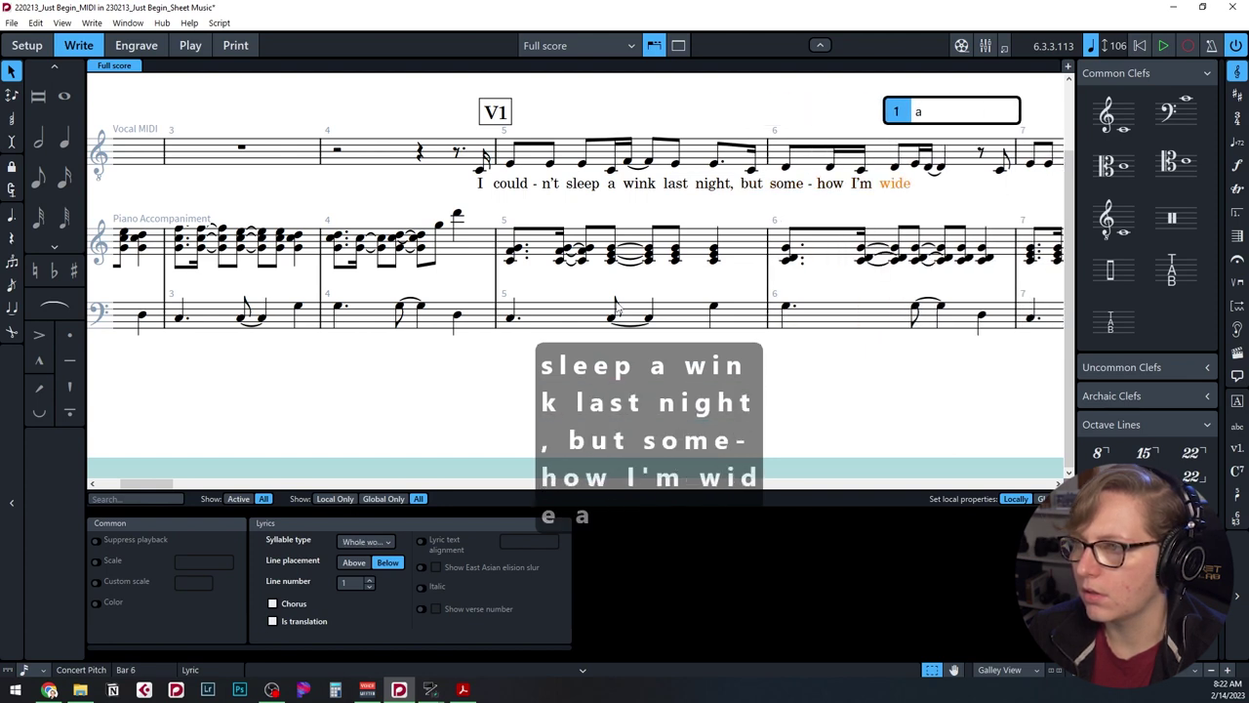
pyautogui.press('-')
pyautogui.write('wake.')
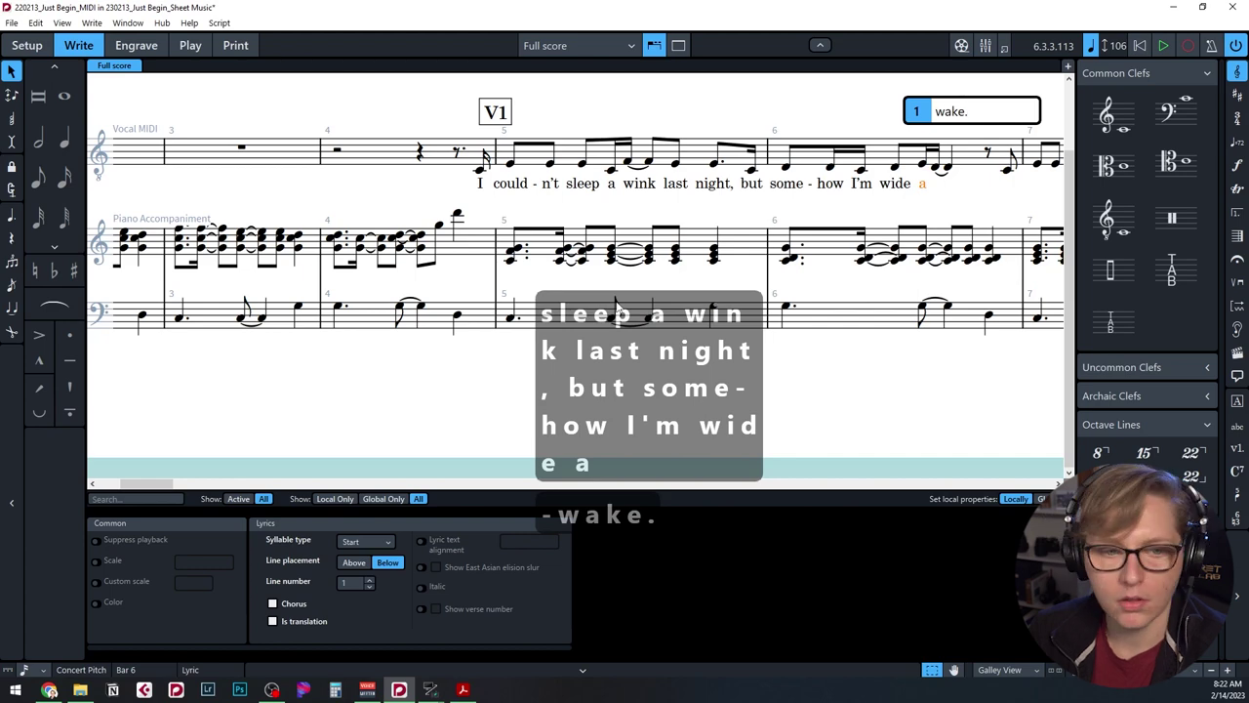
pyautogui.press('Return')
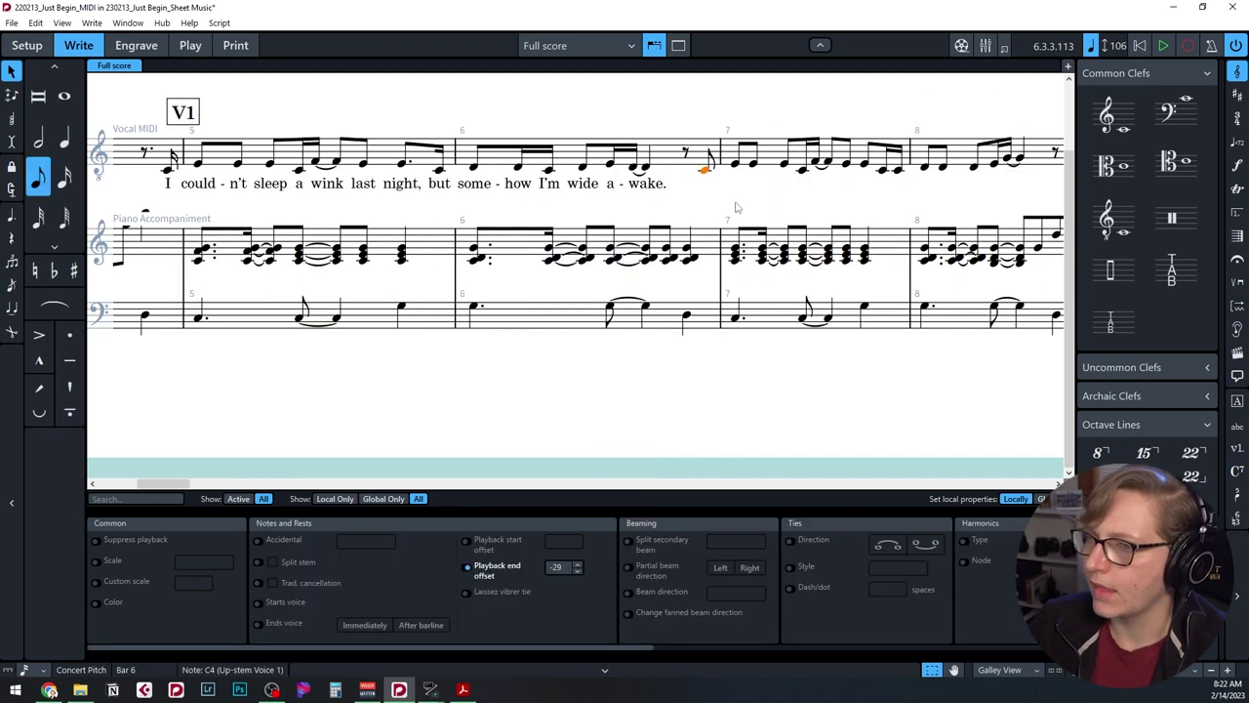
# Re-enter the end of bar 6 as two C sixteenth notes leading into bar 7.
pyautogui.doubleClick(703, 173)
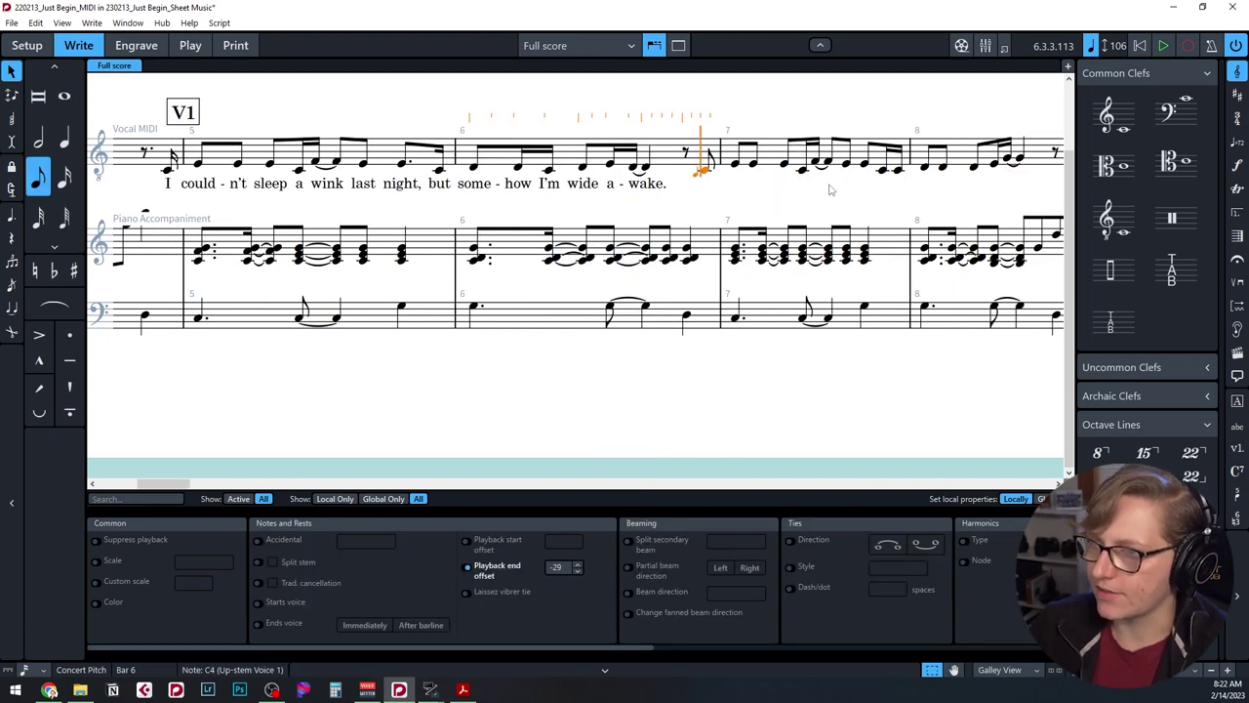
pyautogui.press('Left')
pyautogui.press('Left')
pyautogui.press('Right')
pyautogui.press('Right')
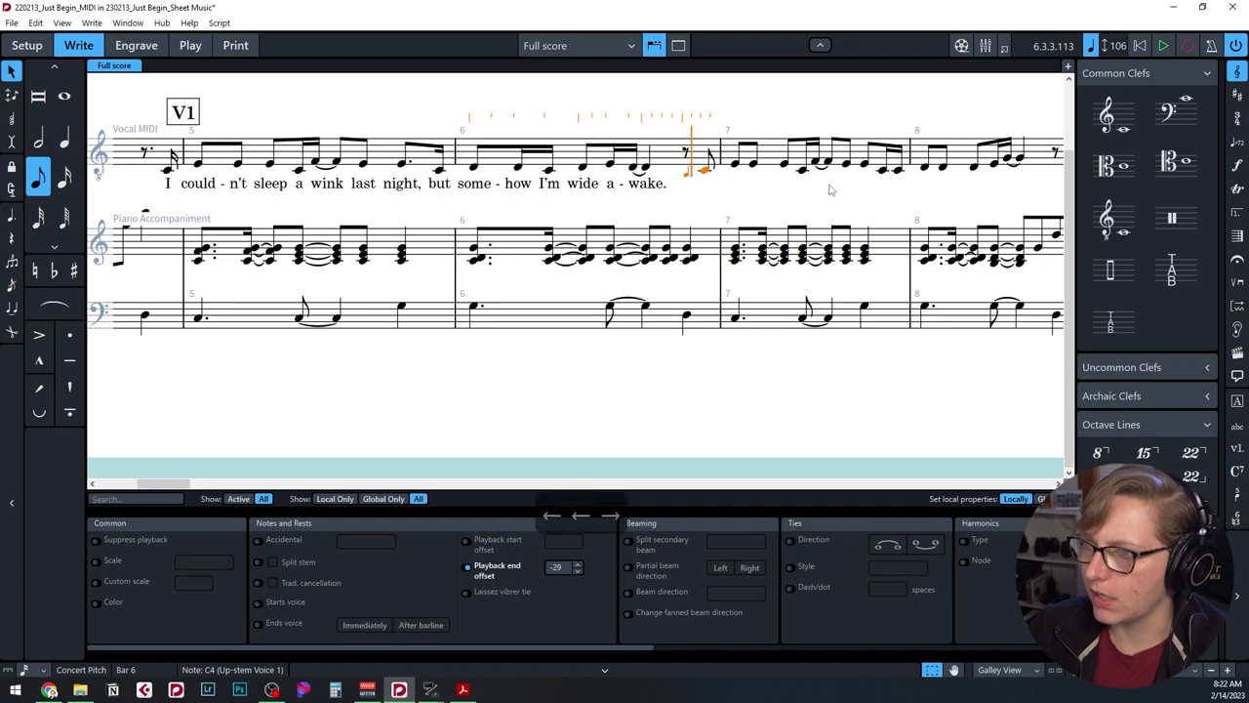
pyautogui.press('3')
pyautogui.press('c')
pyautogui.press('c')
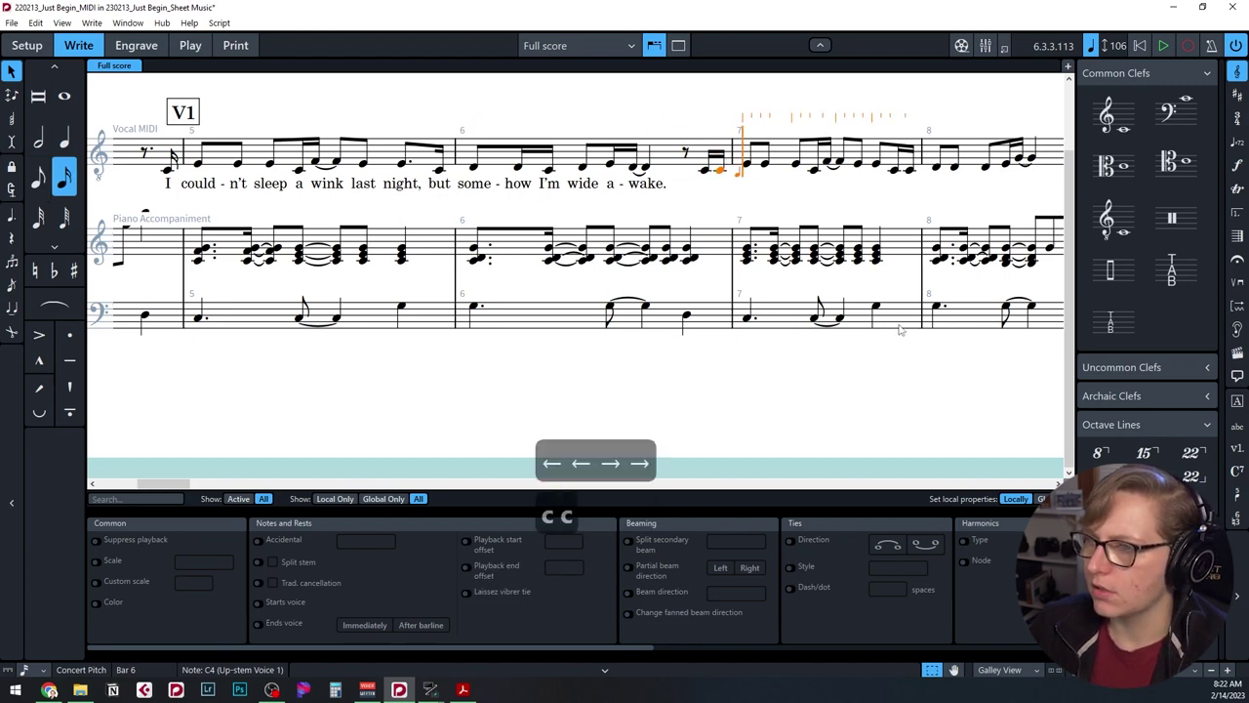
pyautogui.press('Escape')
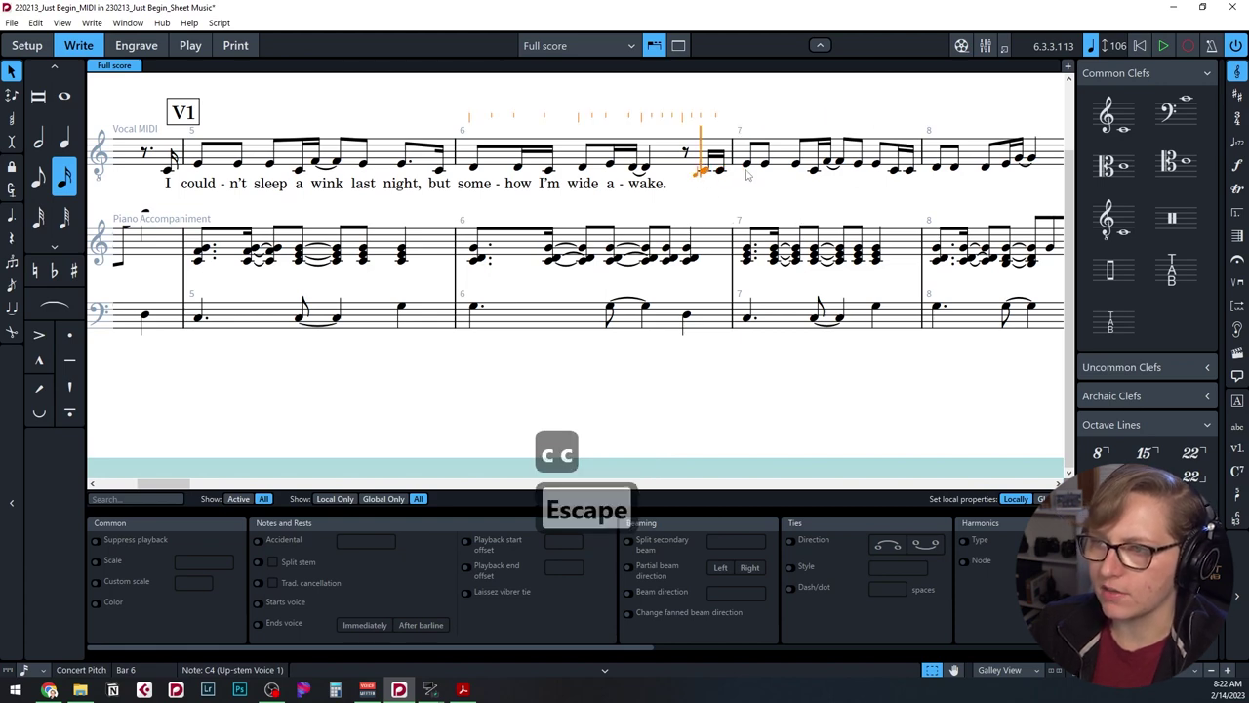
pyautogui.press('Escape')
# Enter the verse lyrics 'Got char-coal sketch and chi-sels out…' and 'I have fin-a-lly got the block'.
pyautogui.hotkey('shift', 'l')
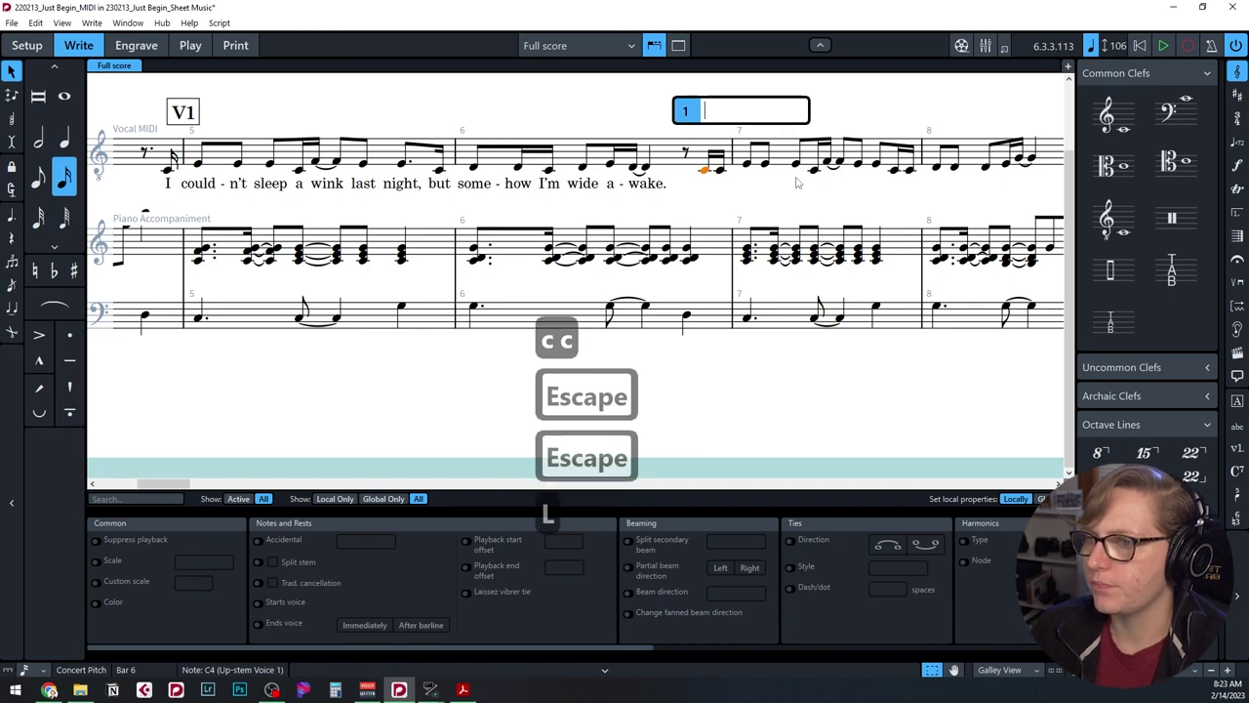
pyautogui.write('Got')
pyautogui.write('c')
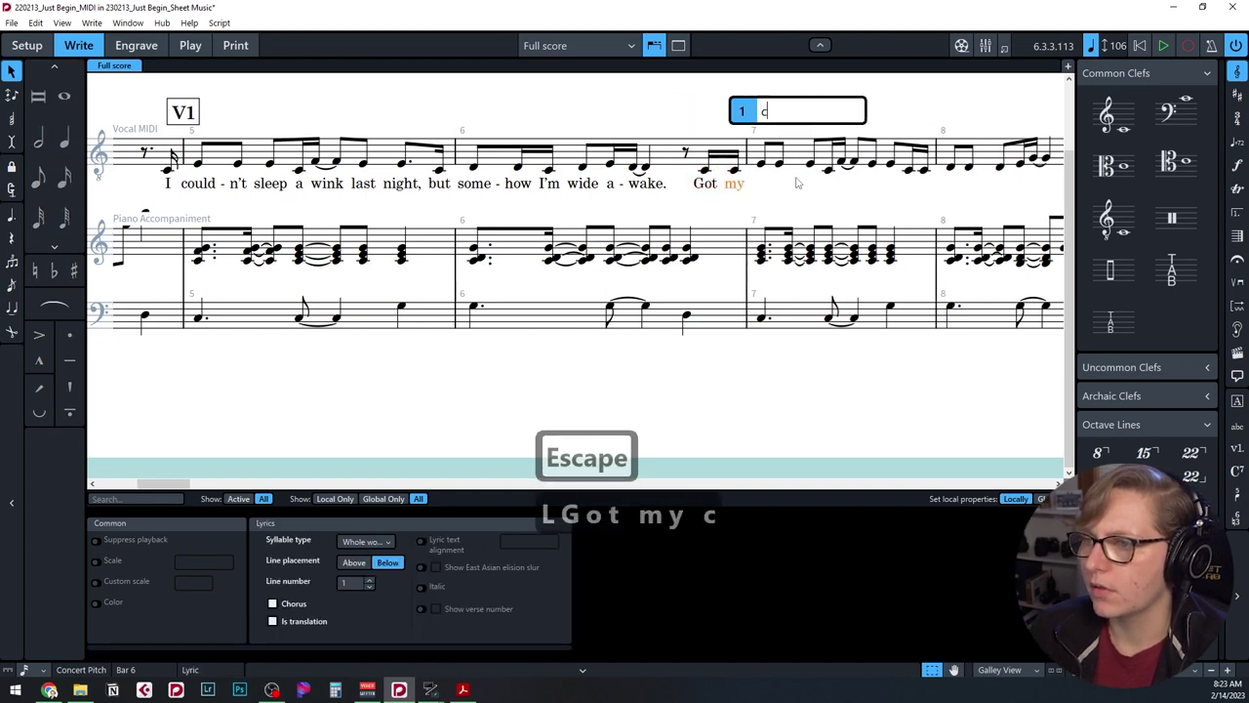
pyautogui.write('har-coal sketch and chi-sels out, and a car-ving to un-der-take.')
pyautogui.press('Escape')
pyautogui.press('Delete')
pyautogui.press('Delete')
pyautogui.hotkey('shift', 'l')
pyautogui.write('I have fin-a-lly')
pyautogui.press('Escape')
pyautogui.write('got the block')
# Fix the notes and continue the verse lyrics '-ble slab that's… So here I go' to bar 20.
pyautogui.press('Return')
pyautogui.press('4')
pyautogui.press('b')
pyautogui.press('b')
pyautogui.press('5')
pyautogui.press('b')
pyautogui.press('BackSpace')
pyautogui.write("-ble slab that's")
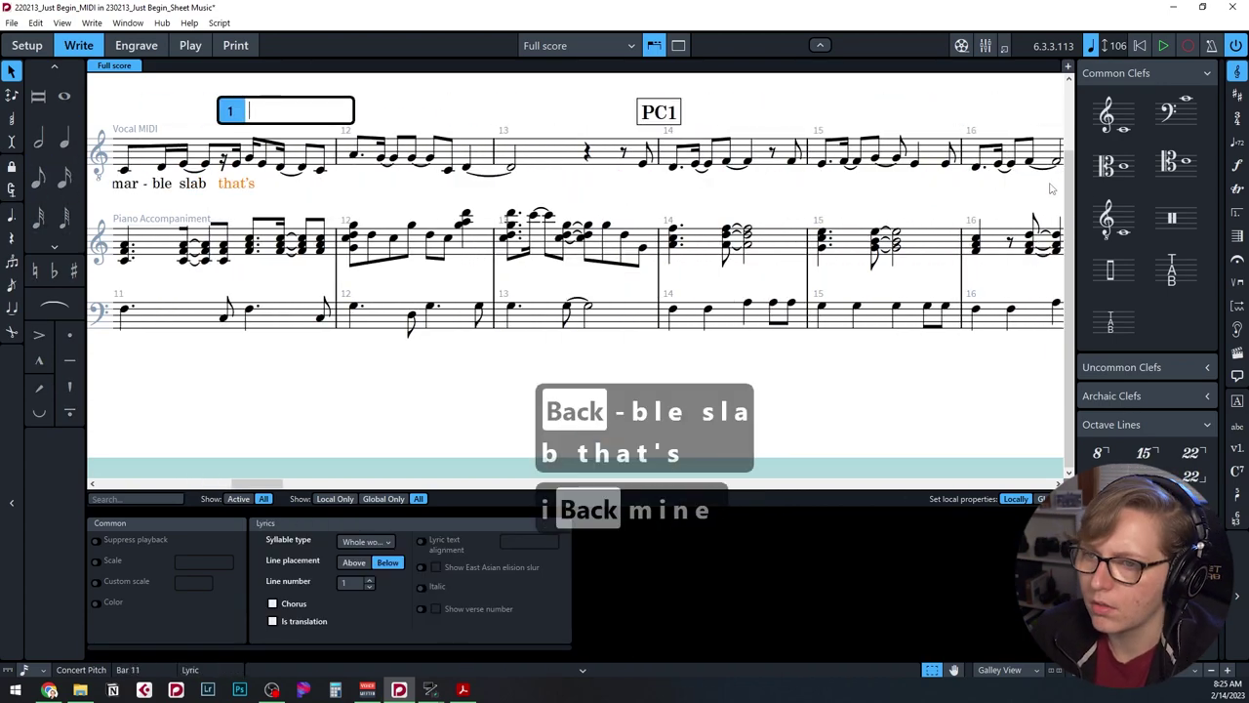
pyautogui.press('Right')
pyautogui.press('Right')
pyautogui.press('Right')
pyautogui.press('4')
pyautogui.press('c')
pyautogui.press('c')
pyautogui.hotkey('shift', 'l')
pyautogui.write('Sur-vey the stone, I raise my ham-mer. So here I go')
pyautogui.press('Tab')
pyautogui.press('Tab')
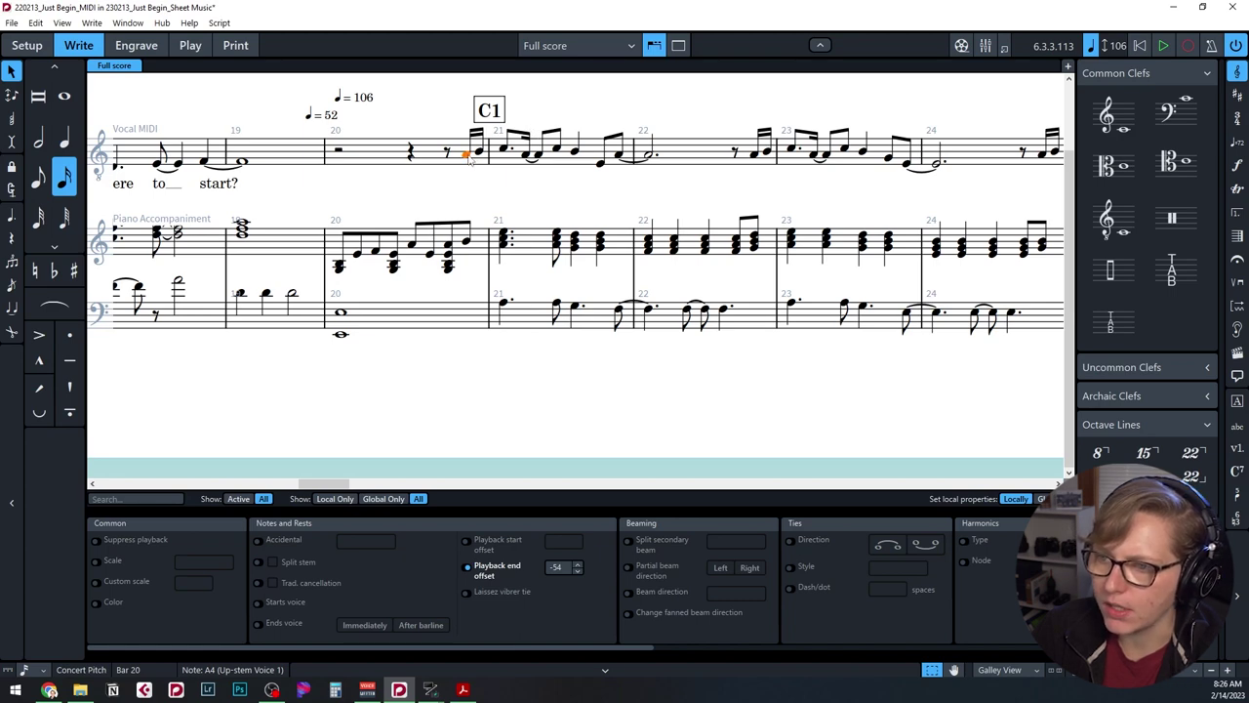
# Try a tie and a slur on bar 21, undo both, and inspect the bar 20/21 slur.
pyautogui.press('t')
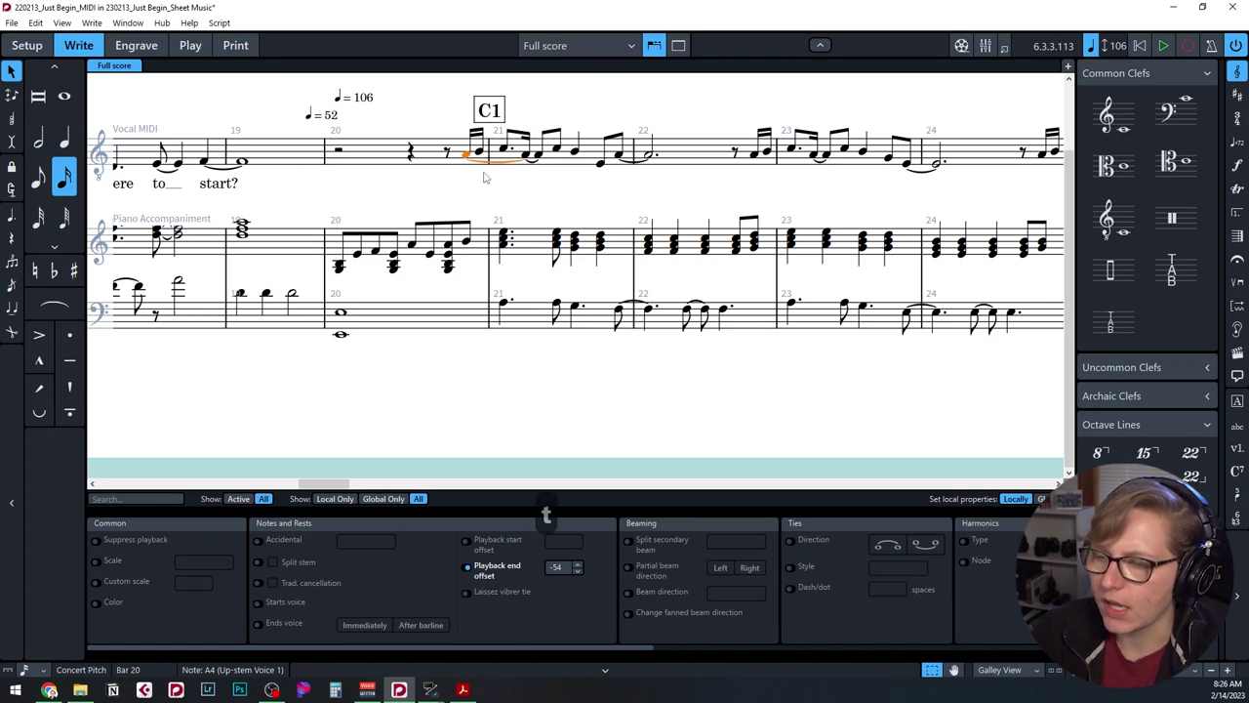
pyautogui.hotkey('ctrl', 'z')
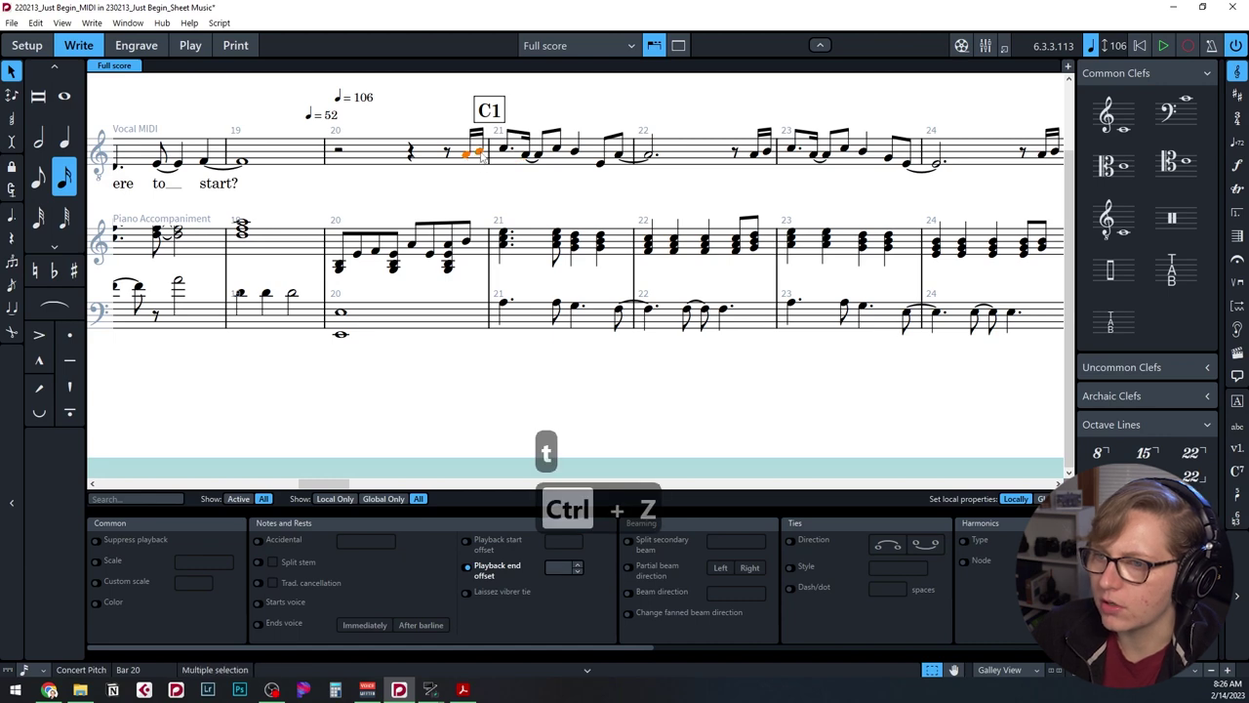
pyautogui.press('s')
pyautogui.hotkey('ctrl', 'z')
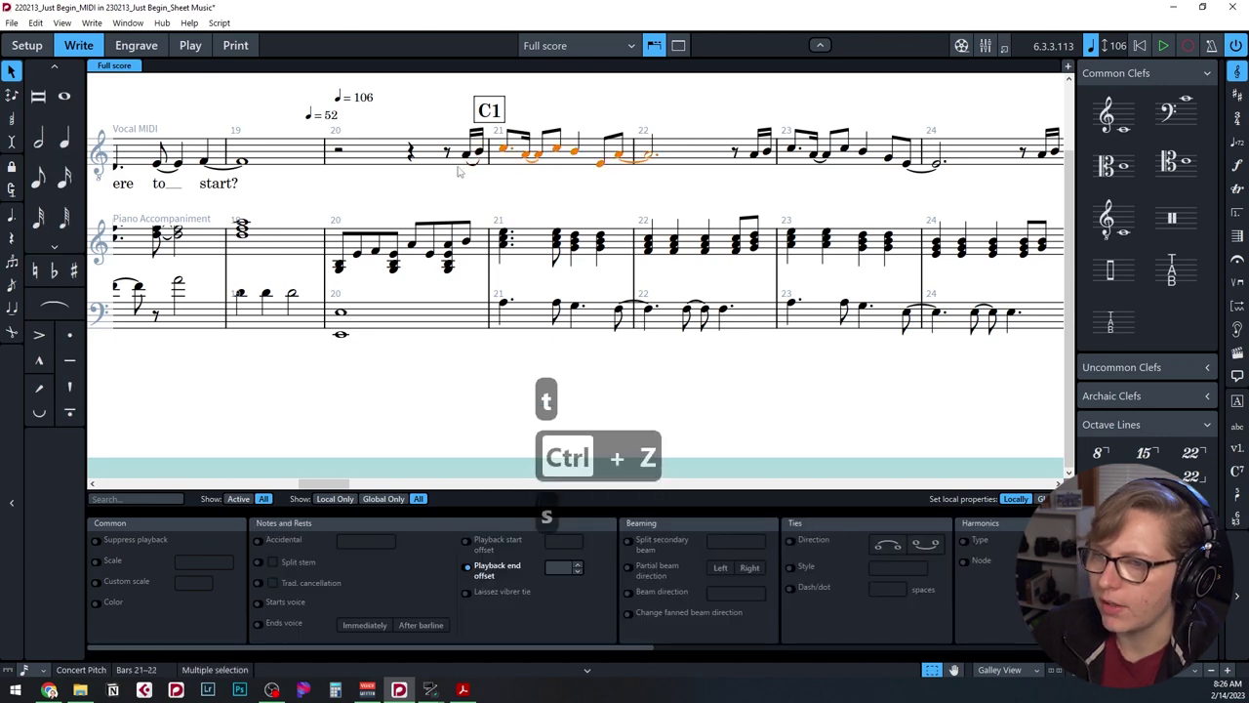
pyautogui.click(476, 162)
pyautogui.click(466, 164)
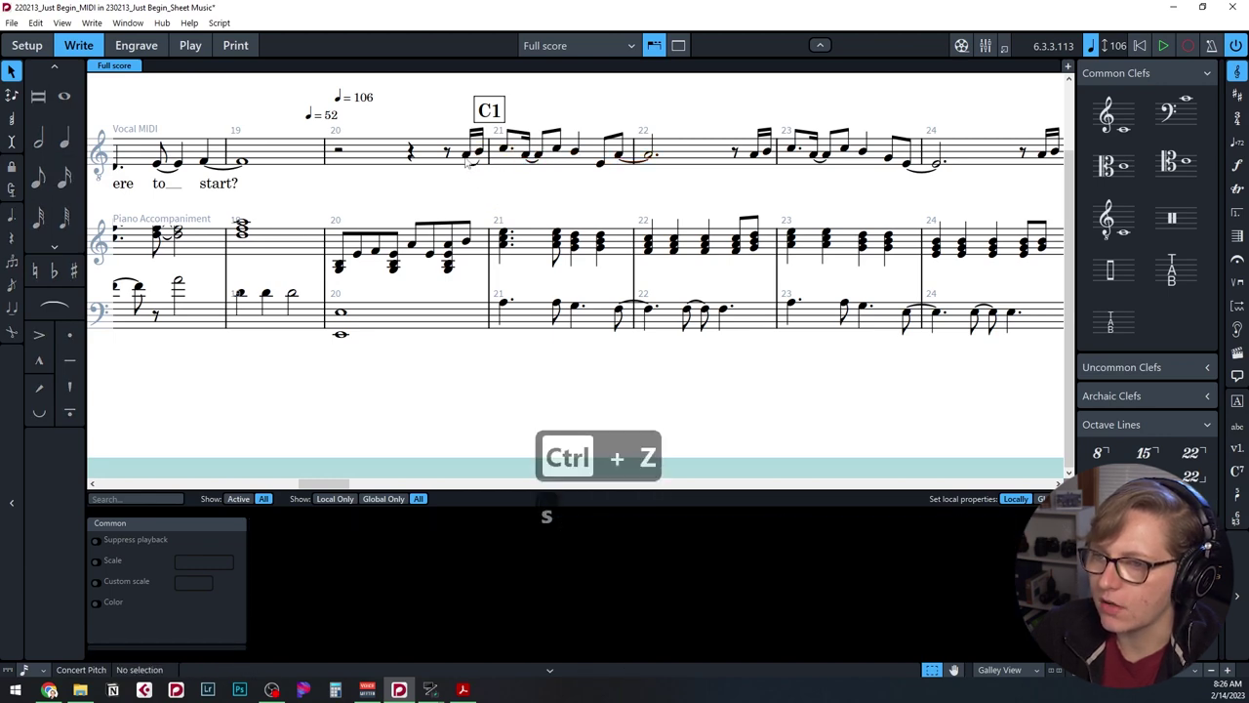
# Enter 'Oh why can't I just be-gin? So ma-ny i-deas wi-thin.' from the bar-20 pickup.
pyautogui.hotkey('shift', 'l')
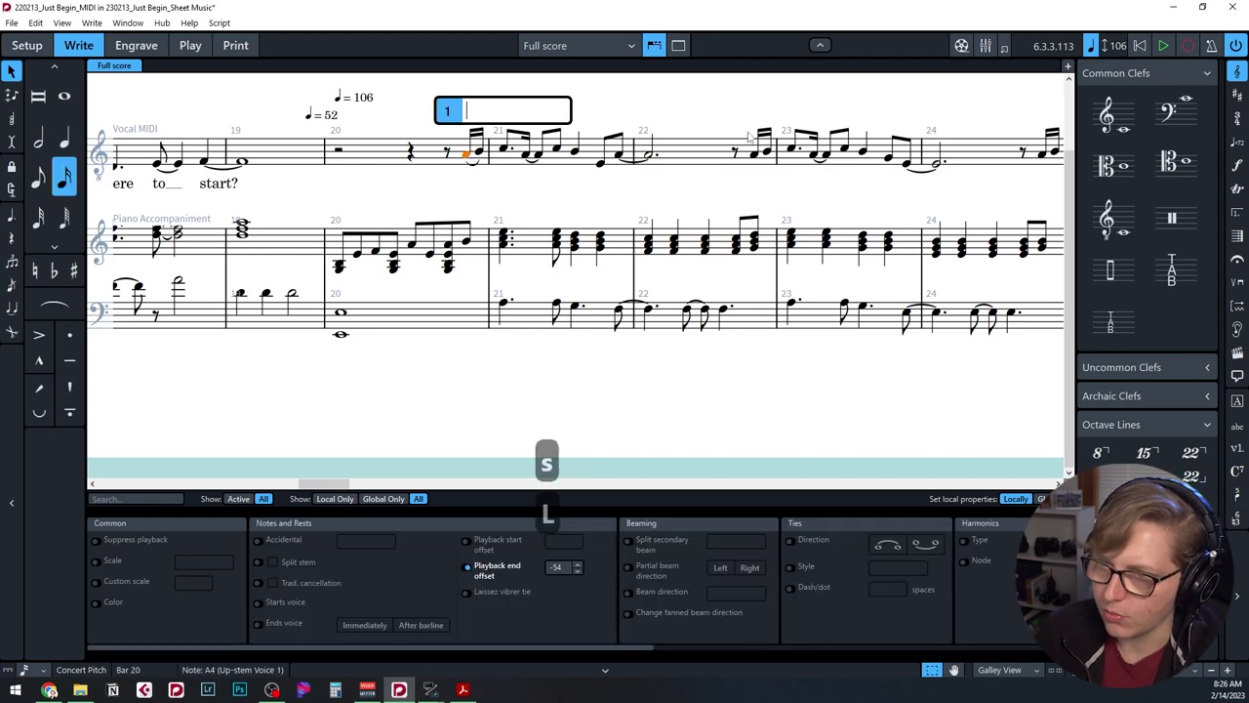
pyautogui.write('Oh')
pyautogui.press('space')
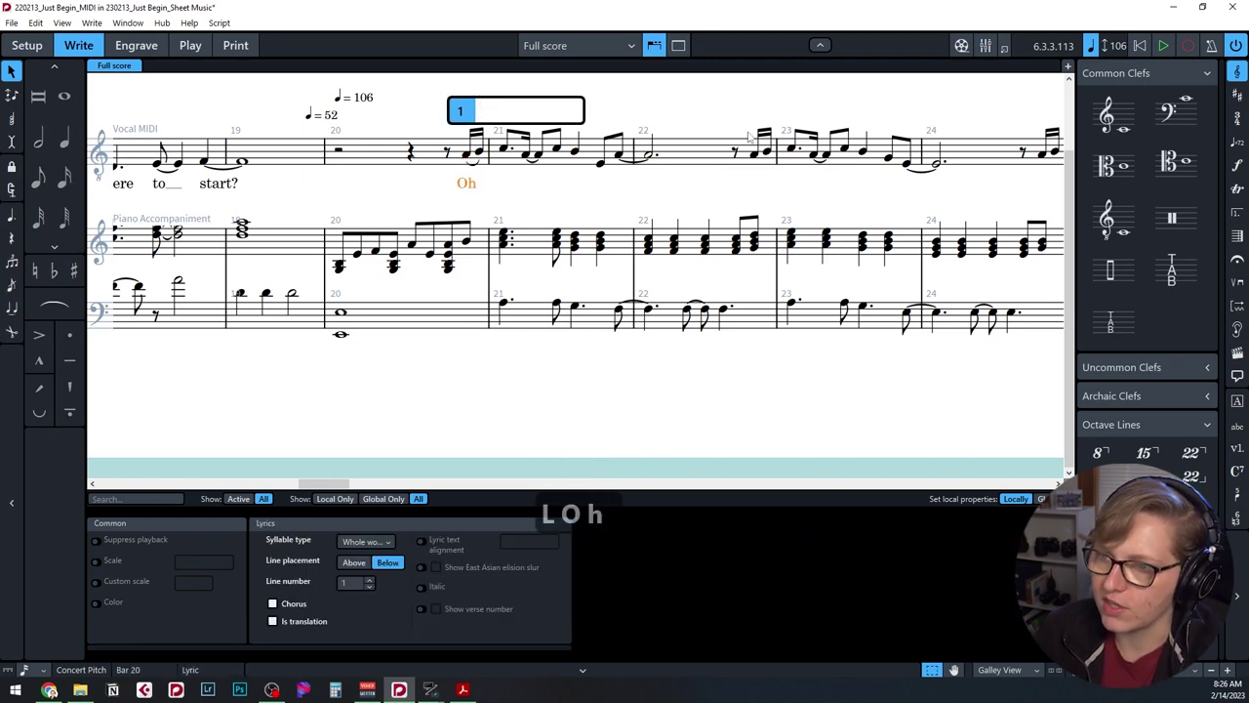
pyautogui.press('space')
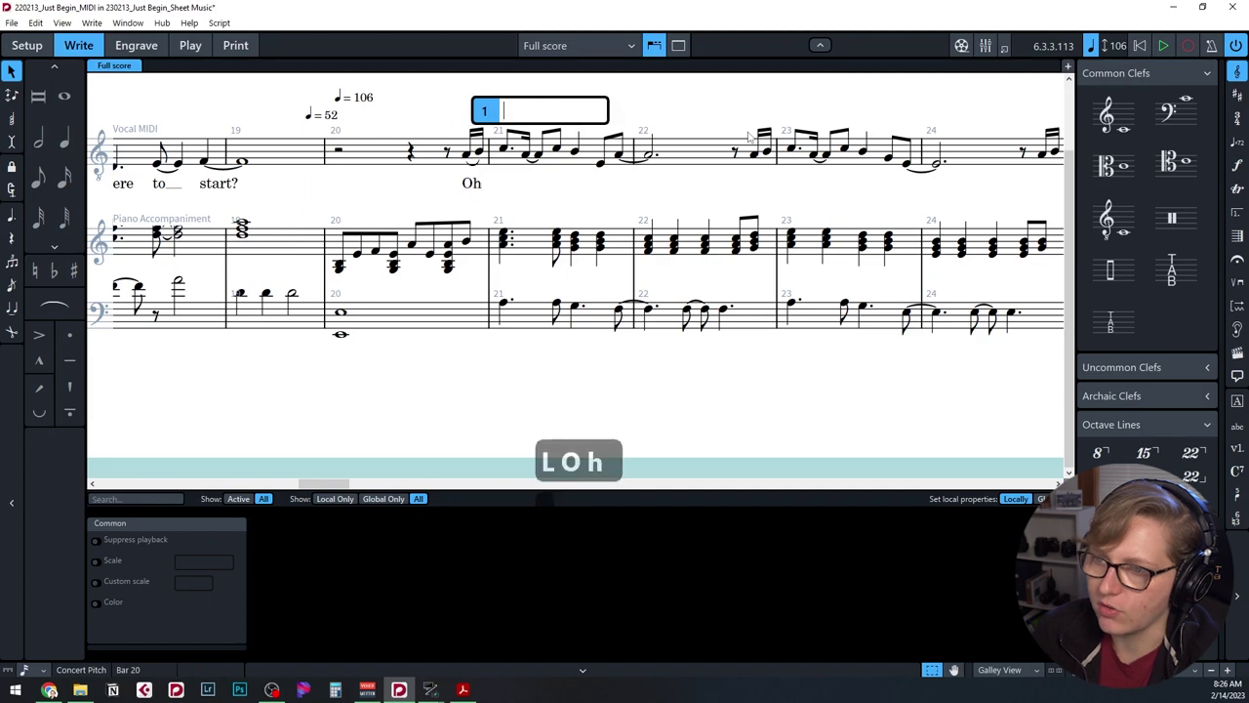
pyautogui.write("why can't I just be-gin? So ma-ny")
pyautogui.press('BackSpace')
pyautogui.press('BackSpace')
pyautogui.press('BackSpace')
pyautogui.press('BackSpace')
pyautogui.press('BackSpace')
pyautogui.press('BackSpace')
pyautogui.write('ma-ny i-deas with-')
pyautogui.press('BackSpace')
pyautogui.press('BackSpace')
pyautogui.press('BackSpace')
pyautogui.press('BackSpace')
pyautogui.press('BackSpace')
pyautogui.press('BackSpace')
pyautogui.press('BackSpace')
pyautogui.press('BackSpace')
pyautogui.write('wi-thin.')
# Enter 'I have got the spark, time to make my mark. Oh but why can't I just be-gin?'.
pyautogui.press('Escape')
pyautogui.hotkey('shift', 'l')
pyautogui.write("I have got the spark, time to make my mark.Oh but why can't I just be-gin?")
pyautogui.press('Escape')
# Shorten the piano tremolo chord in bars 28–29.
pyautogui.click(525, 149)
pyautogui.click(431, 222)
pyautogui.hotkey('alt', 'shift', 'Left')
pyautogui.hotkey('alt', 'shift', 'Left')
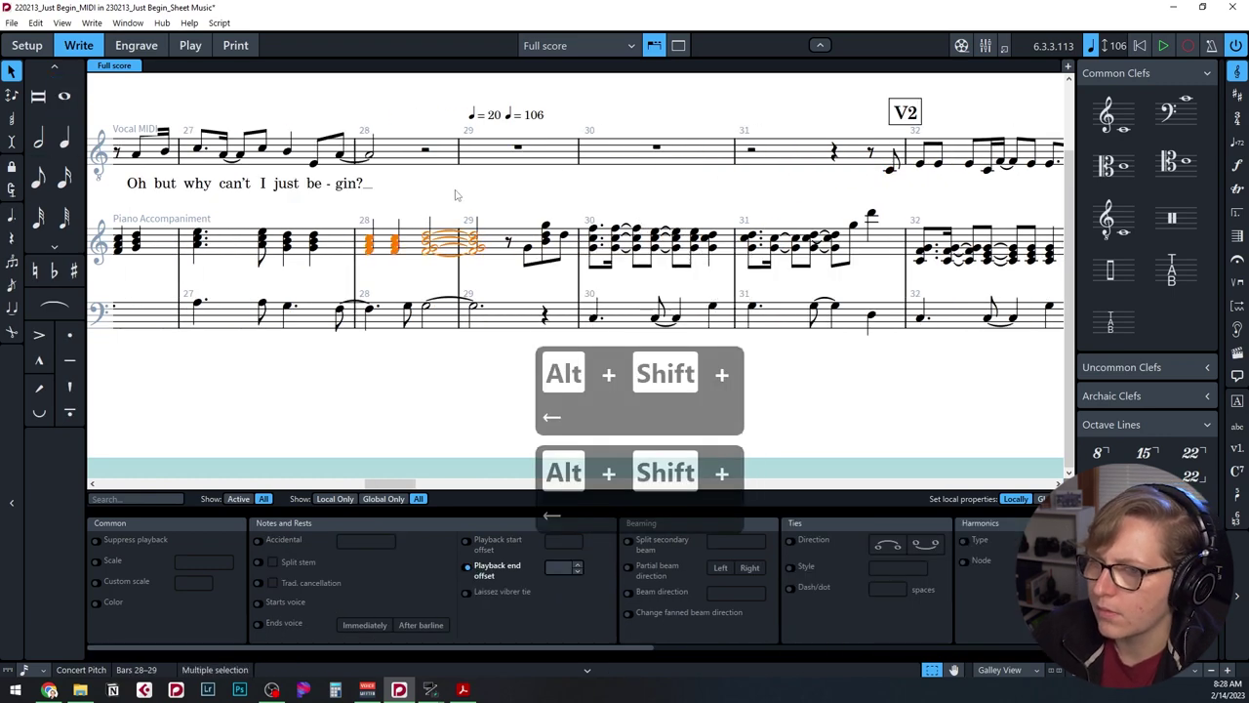
pyautogui.press('o')
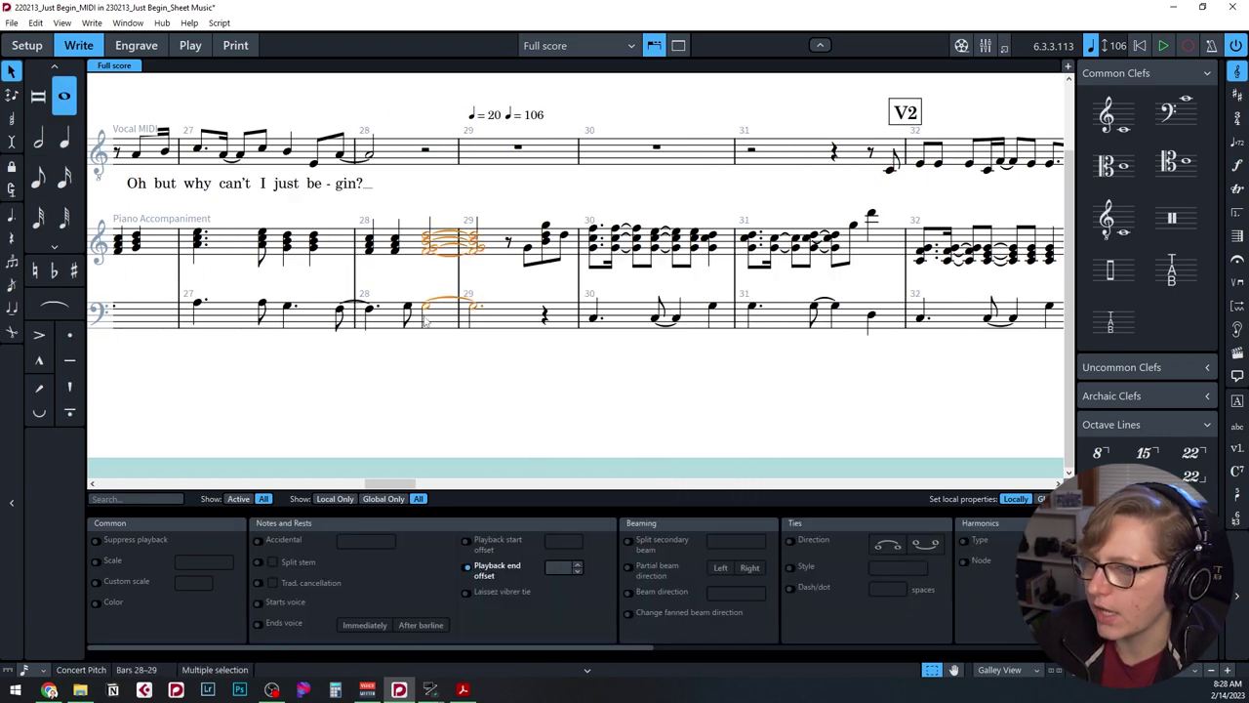
# Add fermatas at the end of bar 28 on all staves and select the ♩ = 20 and ♩ = 106 tempo marks.
pyautogui.keyDown('ctrl'); pyautogui.click(423, 314); pyautogui.keyUp('ctrl')
pyautogui.click(1237, 259)
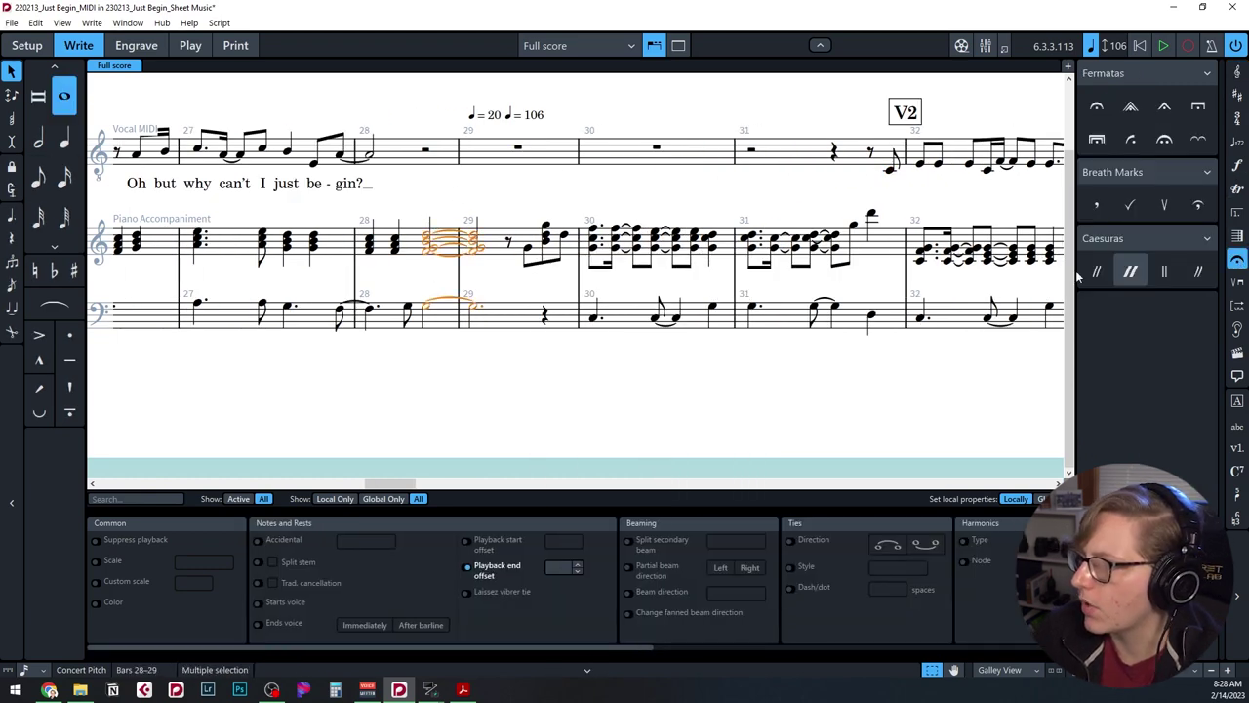
pyautogui.click(1101, 110)
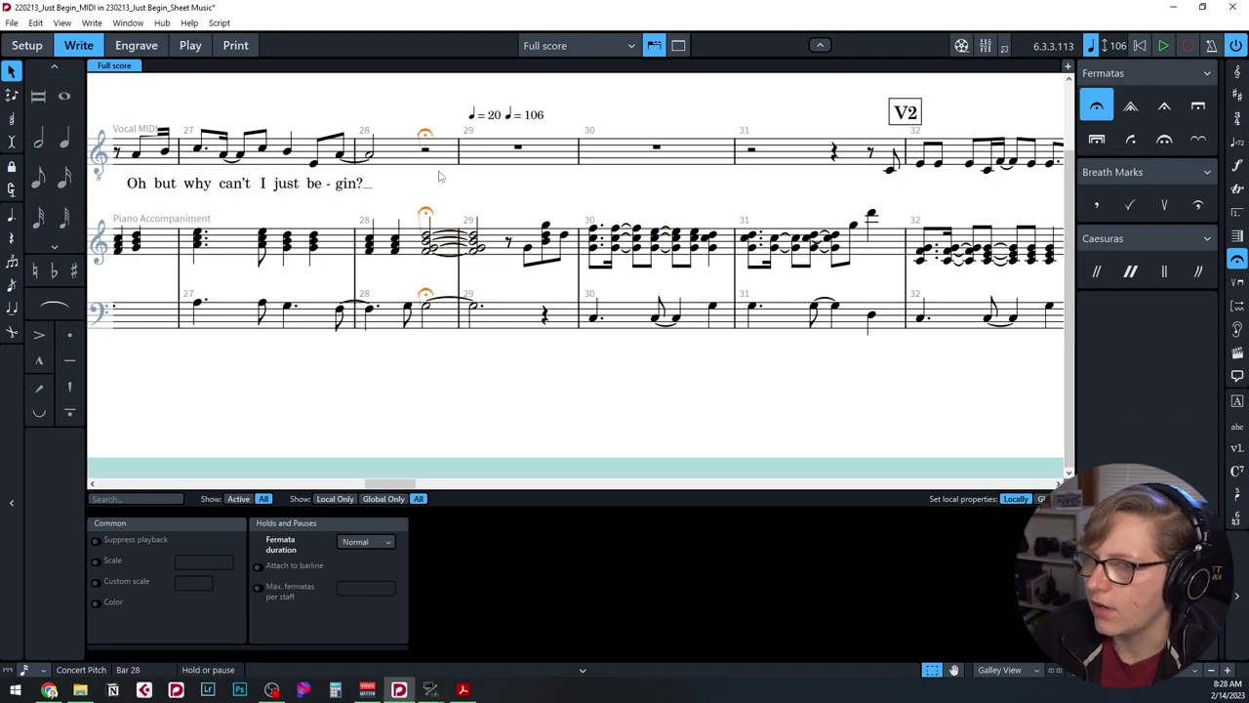
pyautogui.click(494, 193)
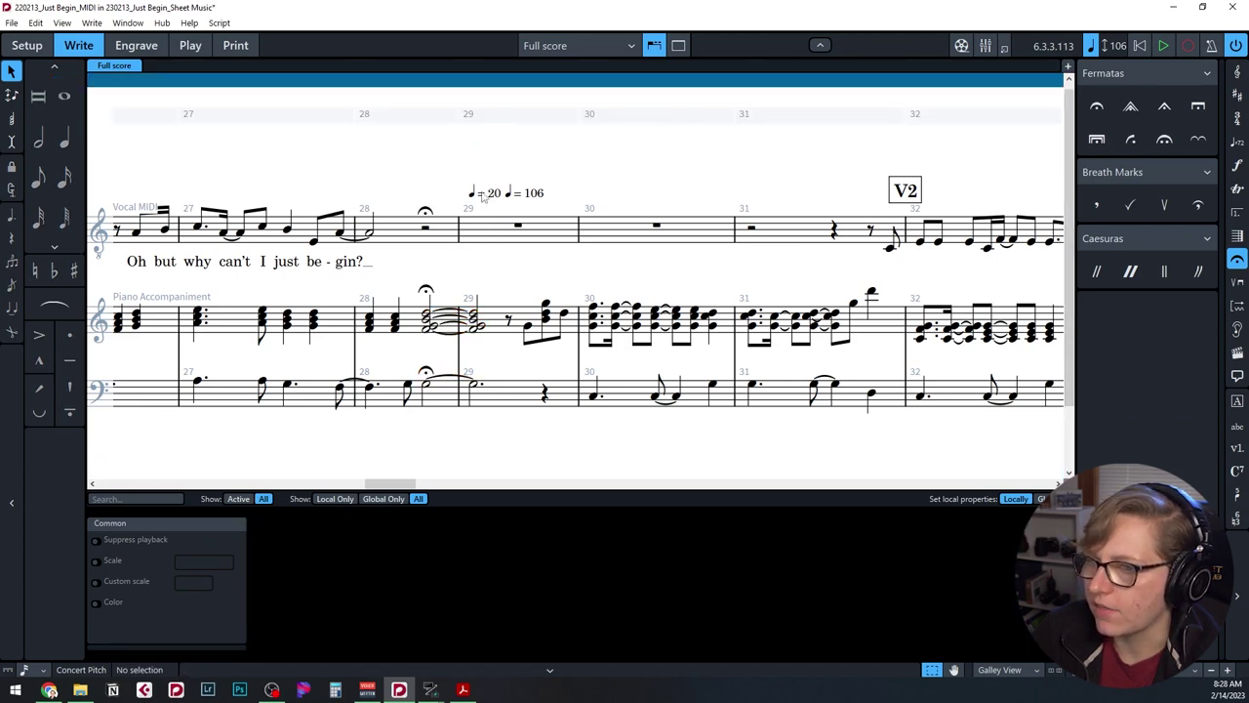
pyautogui.click(474, 195)
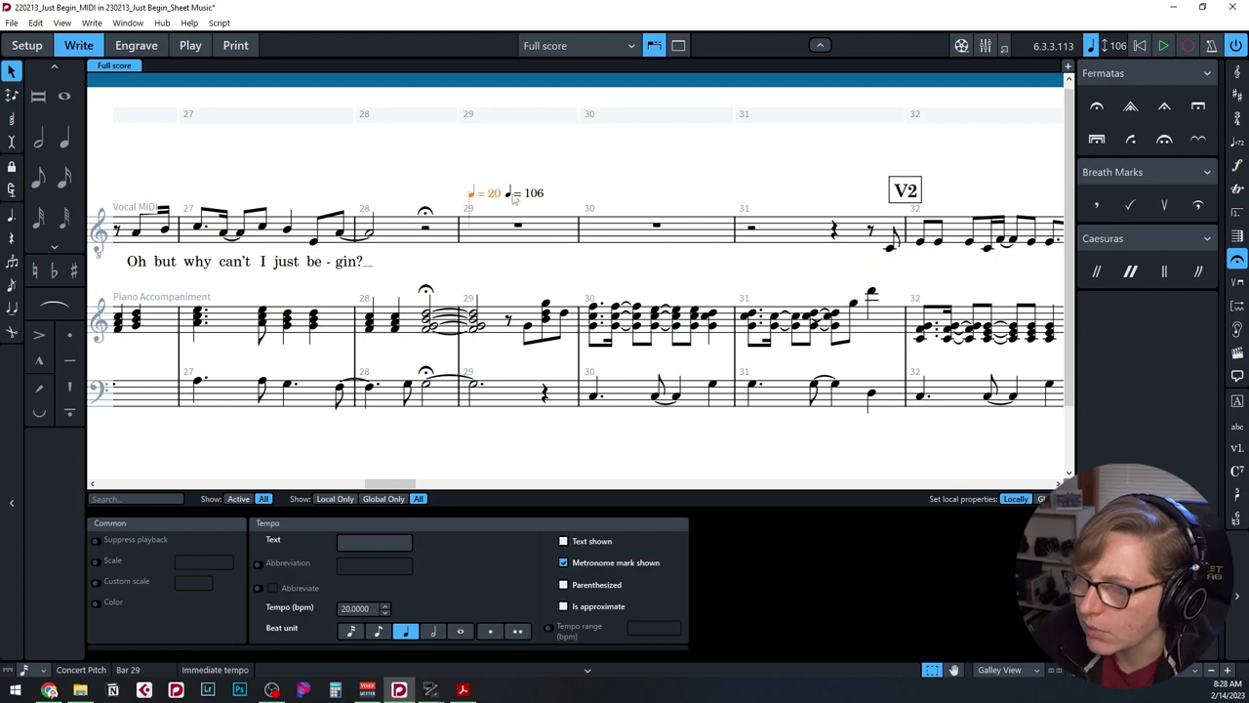
pyautogui.keyDown('ctrl'); pyautogui.click(522, 195); pyautogui.keyUp('ctrl')
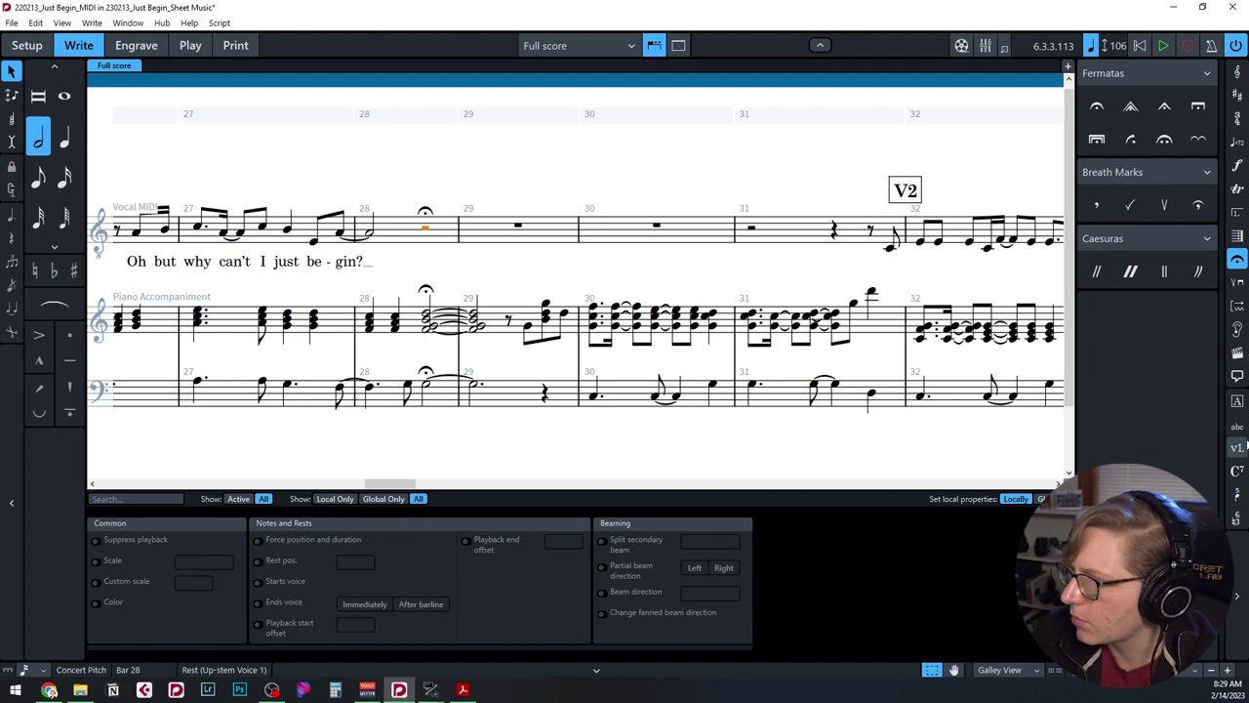
# Add the dialog text 'Okay, take a breath…' above bar 28, wrapped onto two lines.
pyautogui.click(1236, 429)
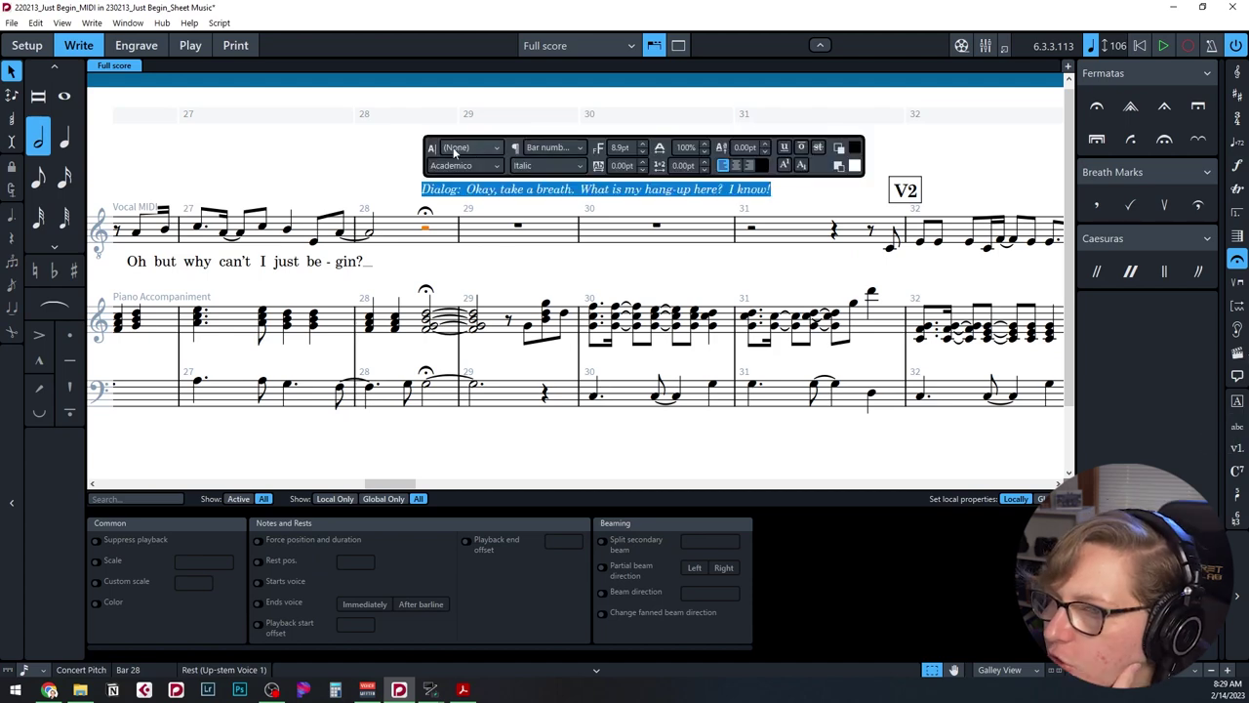
pyautogui.click(468, 208)
pyautogui.click(435, 195)
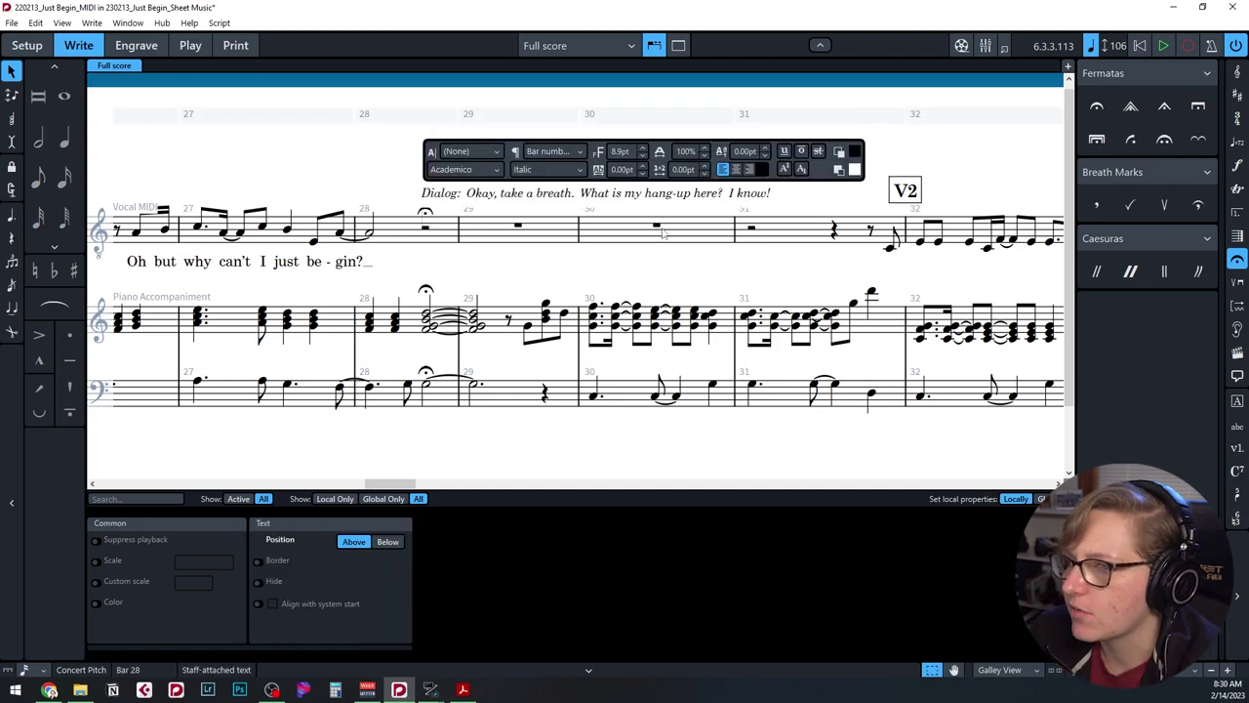
pyautogui.press('Return')
pyautogui.click(654, 224)
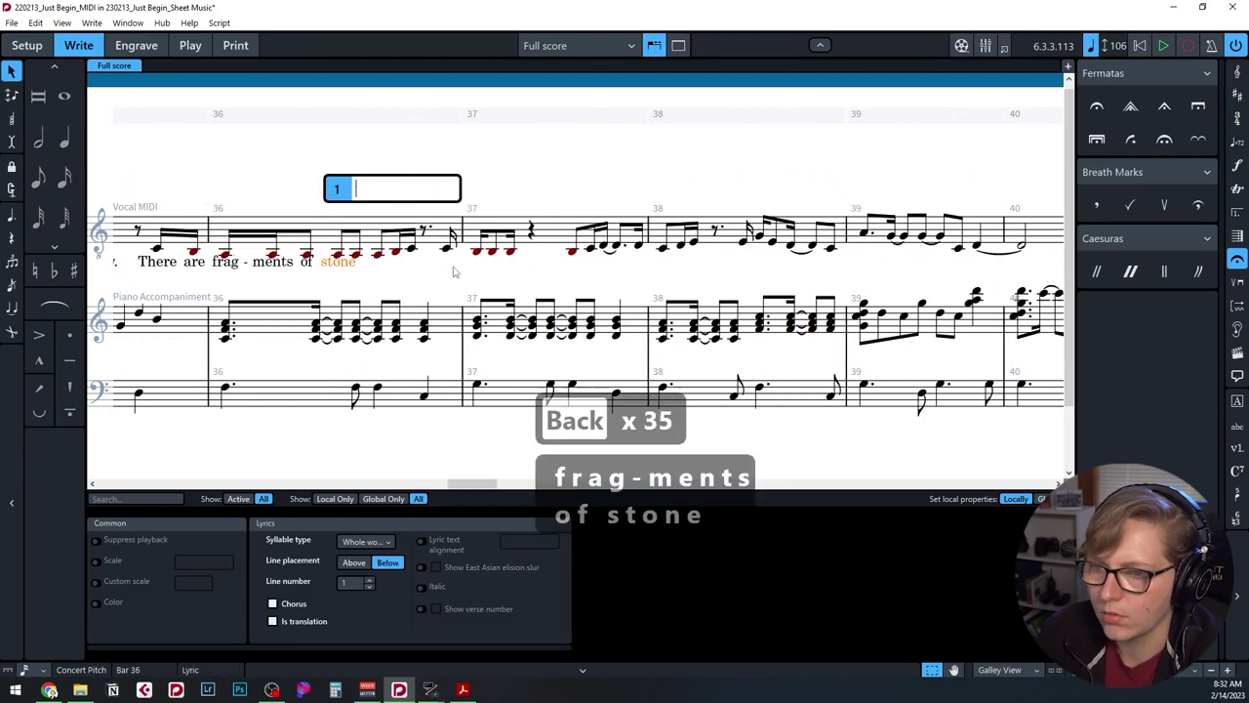
# Enter the remaining lyrics from 'all o-ver the floor' through 'I'm the child who's hold-ing…'.
pyautogui.write('all o-ver the floor. Old sketch-es and car-vings by the ')
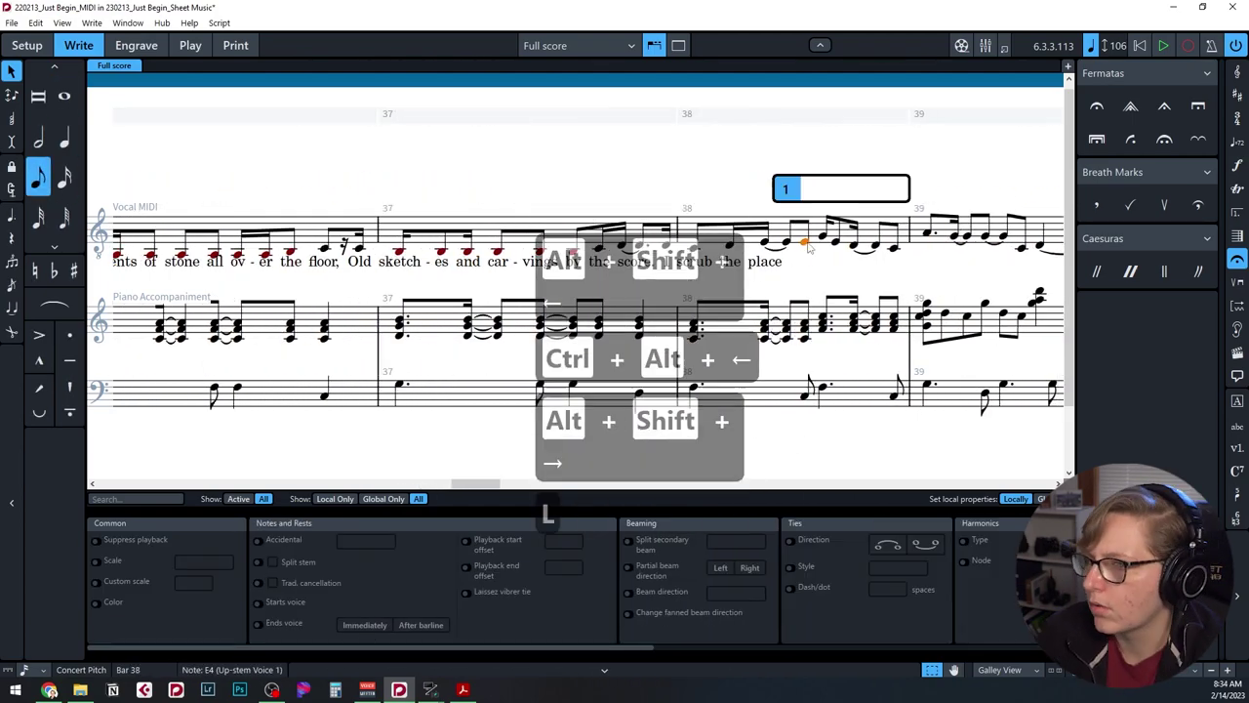
pyautogui.write("here. Yes here I am. Oh why can't I just be-gin? My ex-cus-es are of-ten won-der how do I start. And I'm a-fraid to make mi-stakes that I can-not af")
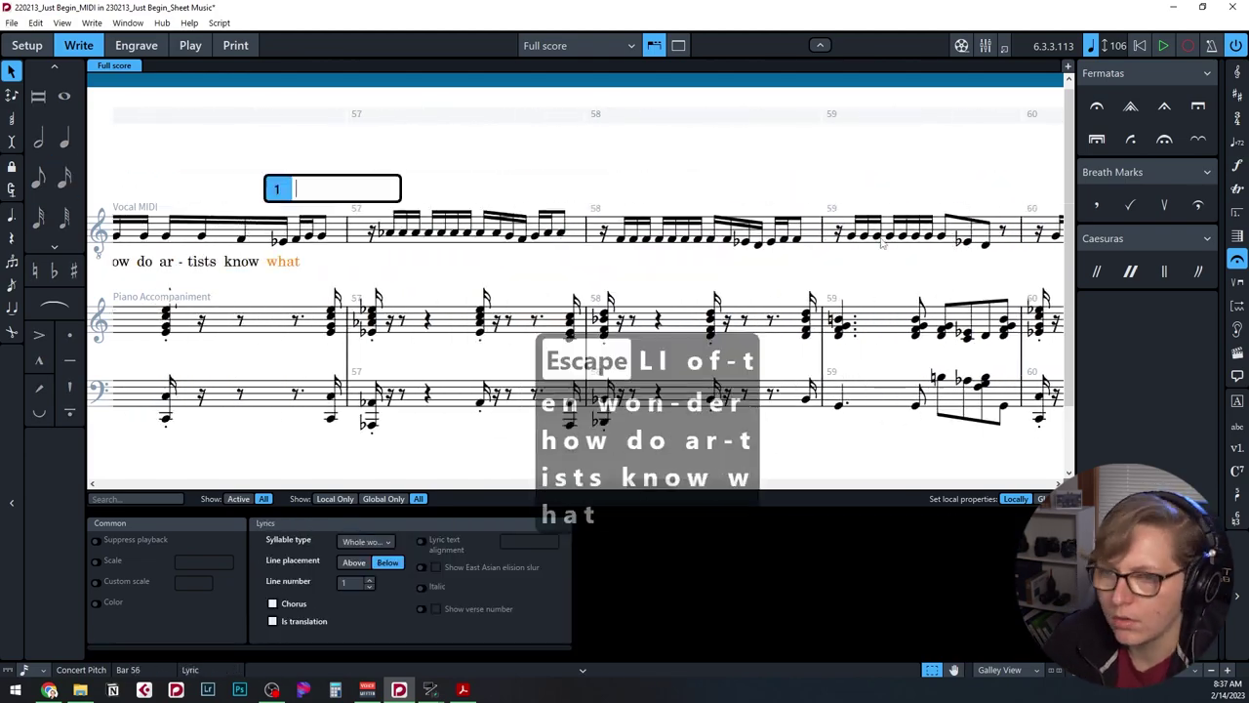
pyautogui.write("ford. I know that some-one will see through my best and call my bluff. And if I try my best and find out it's not e-nough, the fi-gure catch-es my eye. The first that I ev-er made. I trace the sur-face with my thumb. Hard to be-lieve how far I've come and hiow how")
pyautogui.press('Escape')
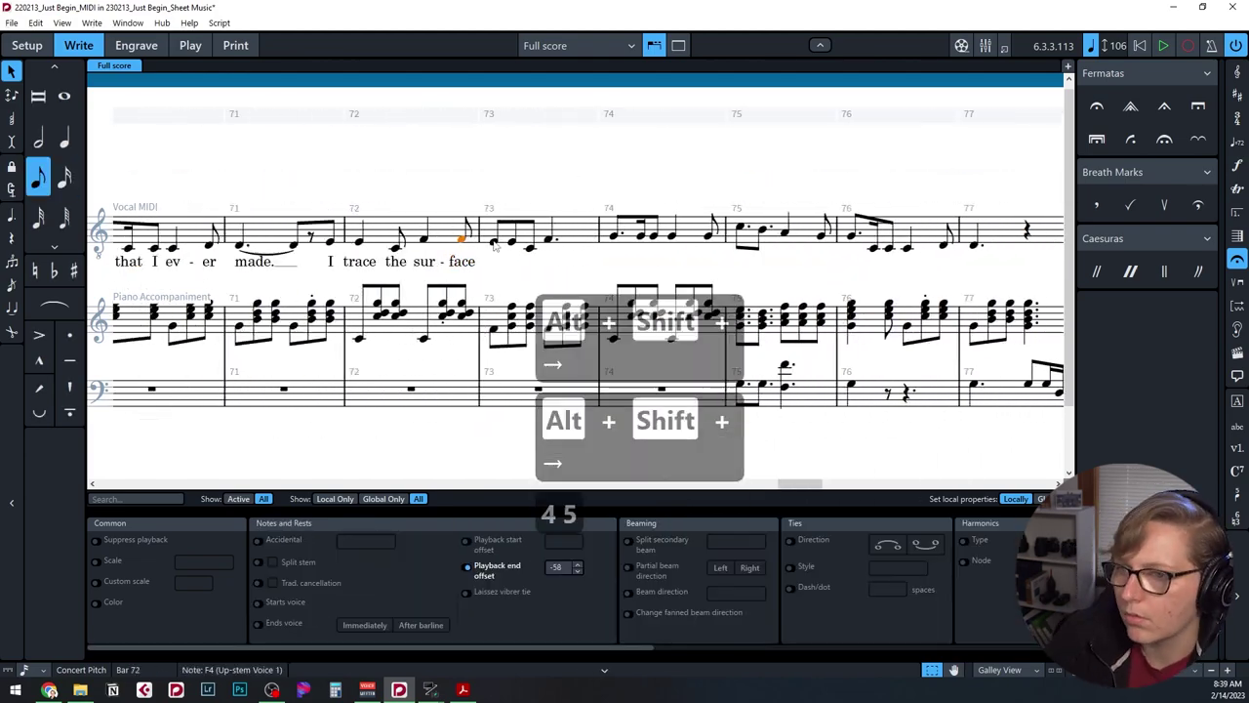
pyautogui.write("I've grown. Now I'm not a-fraid. I close my eyes and I'm the child who's hold-ing this. Back in the day, when it was all just play. Why is there so much in my head? Take me back to the joy and fun that I had when I was young-er. Take a breath and just let it in. I know the fear will not dis-sa-pear")
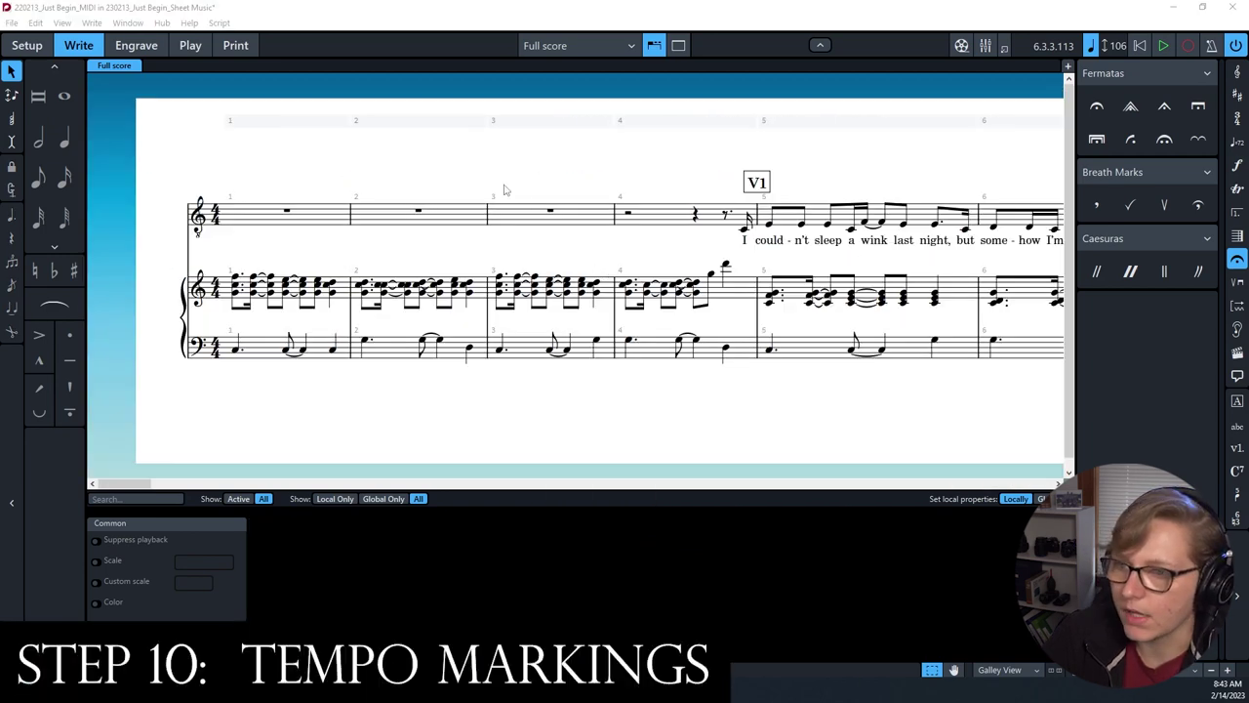
# Add fermatas to the bar 17 chord on all staves.
pyautogui.moveTo(121, 490); pyautogui.dragTo(260, 488)
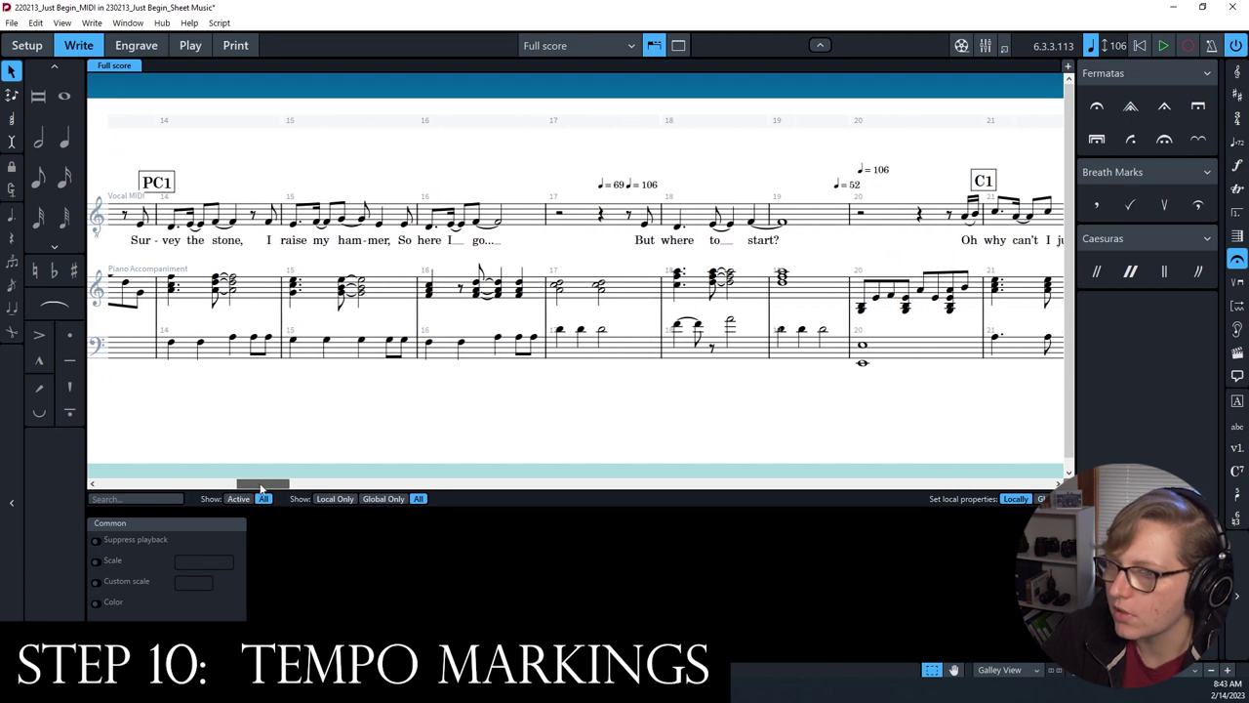
pyautogui.click(606, 187)
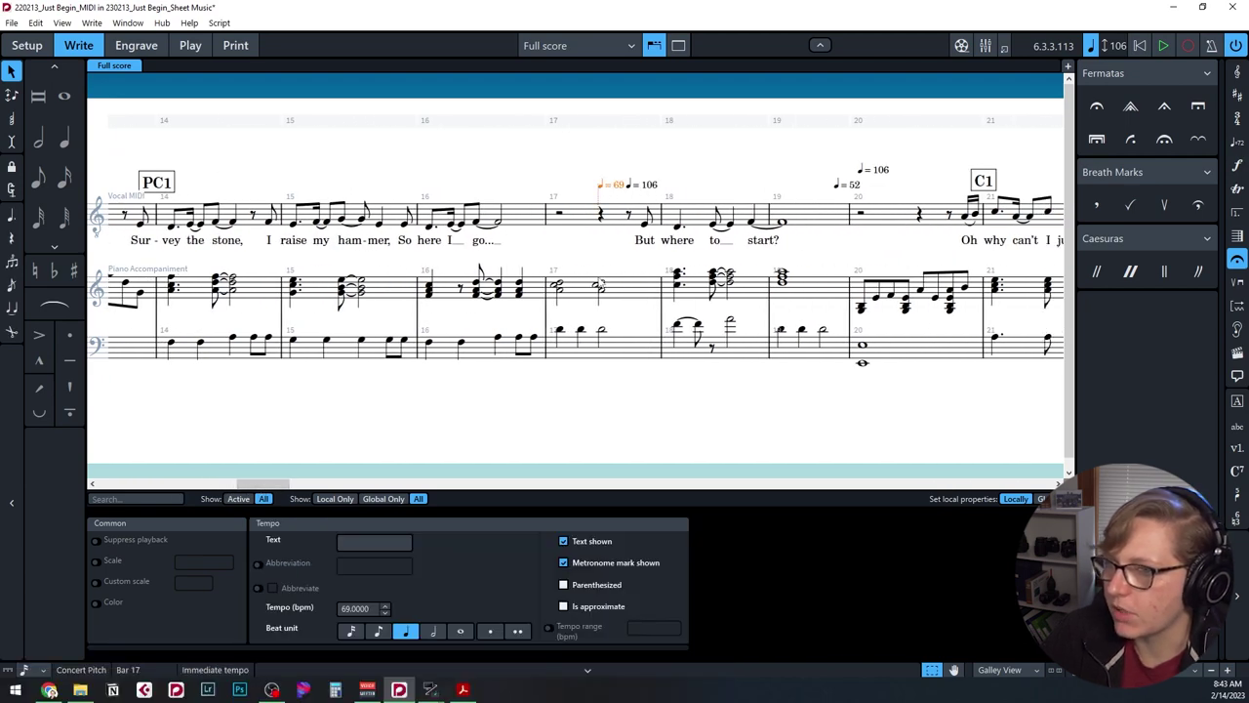
pyautogui.click(600, 285)
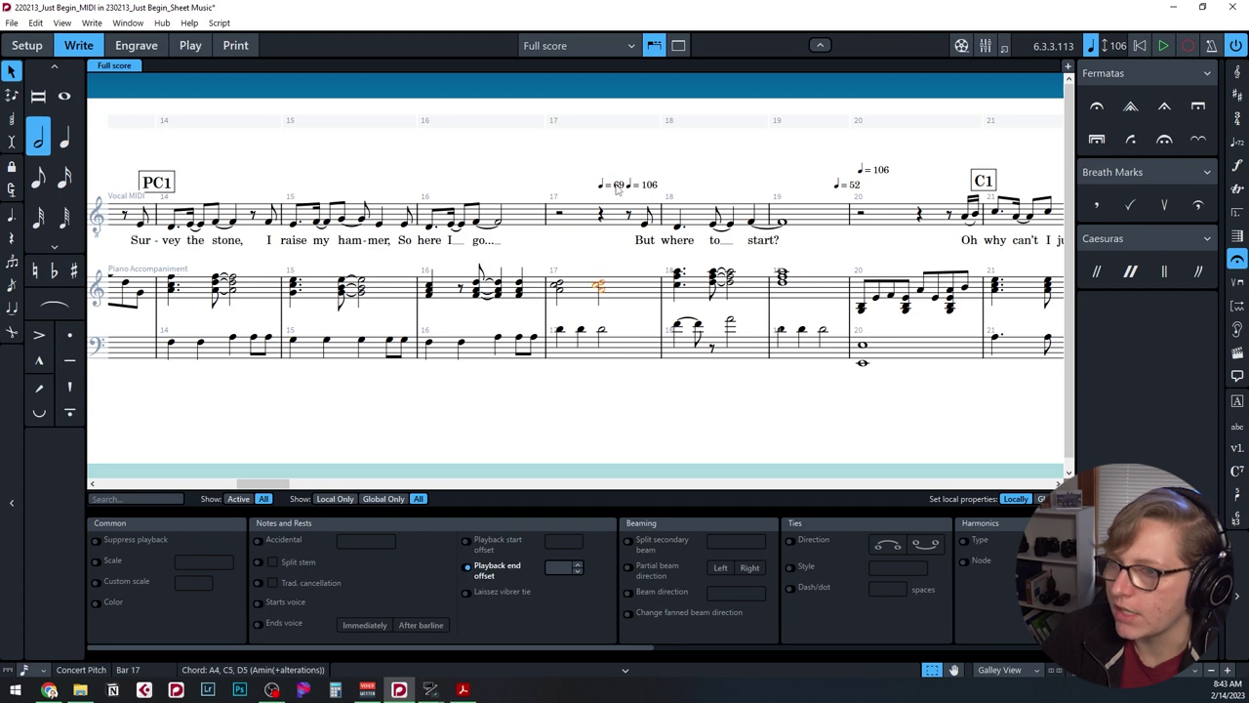
pyautogui.click(616, 187)
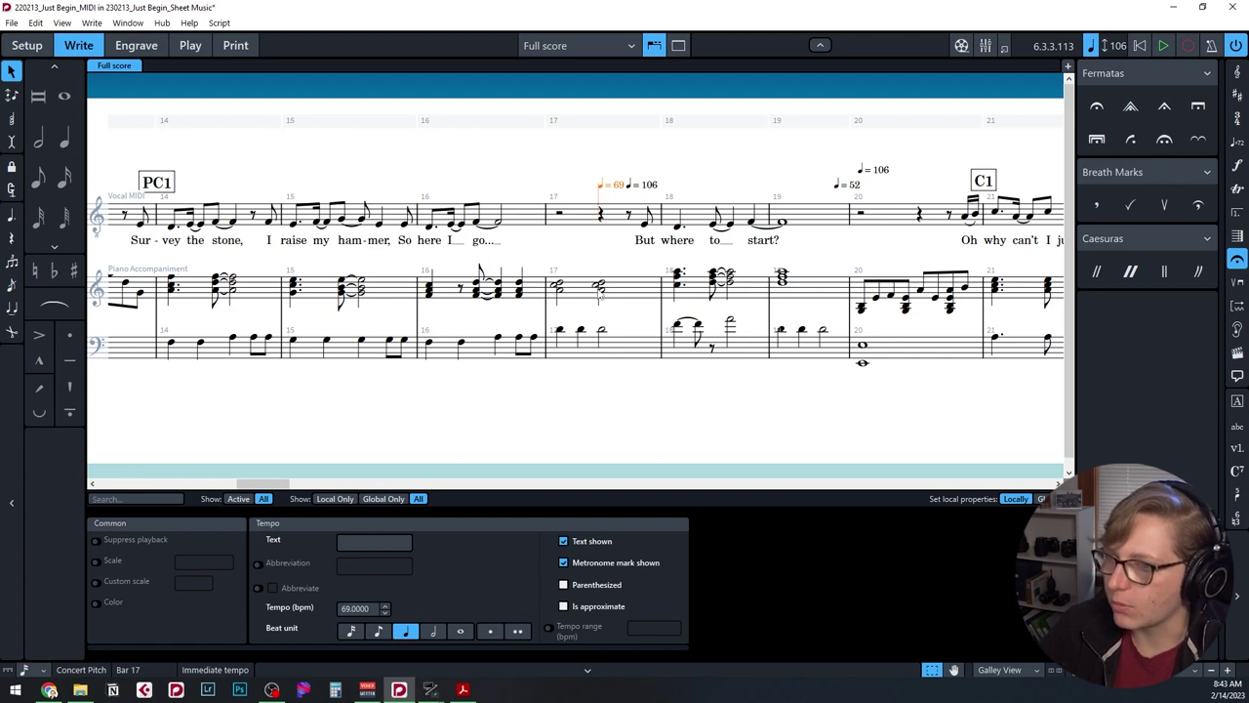
pyautogui.click(600, 288)
pyautogui.click(1096, 105)
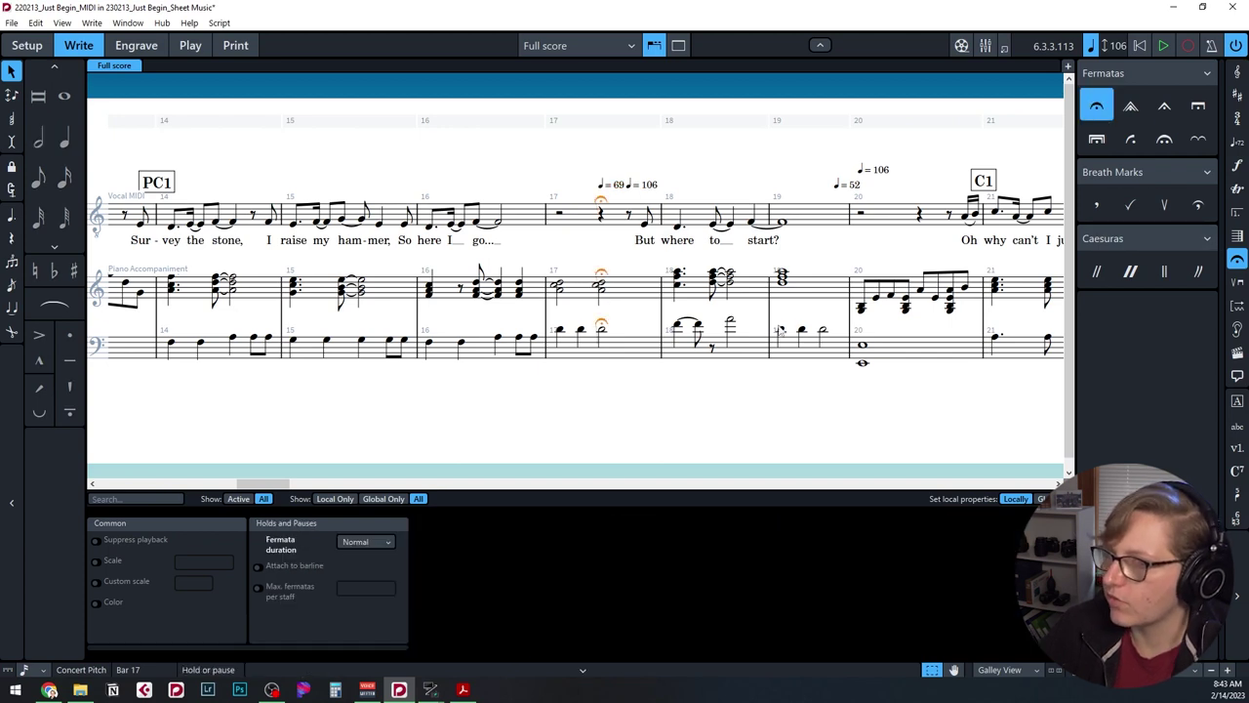
# Select the ♩=69 tempo mark and move on toward bar 63.
pyautogui.click(612, 188)
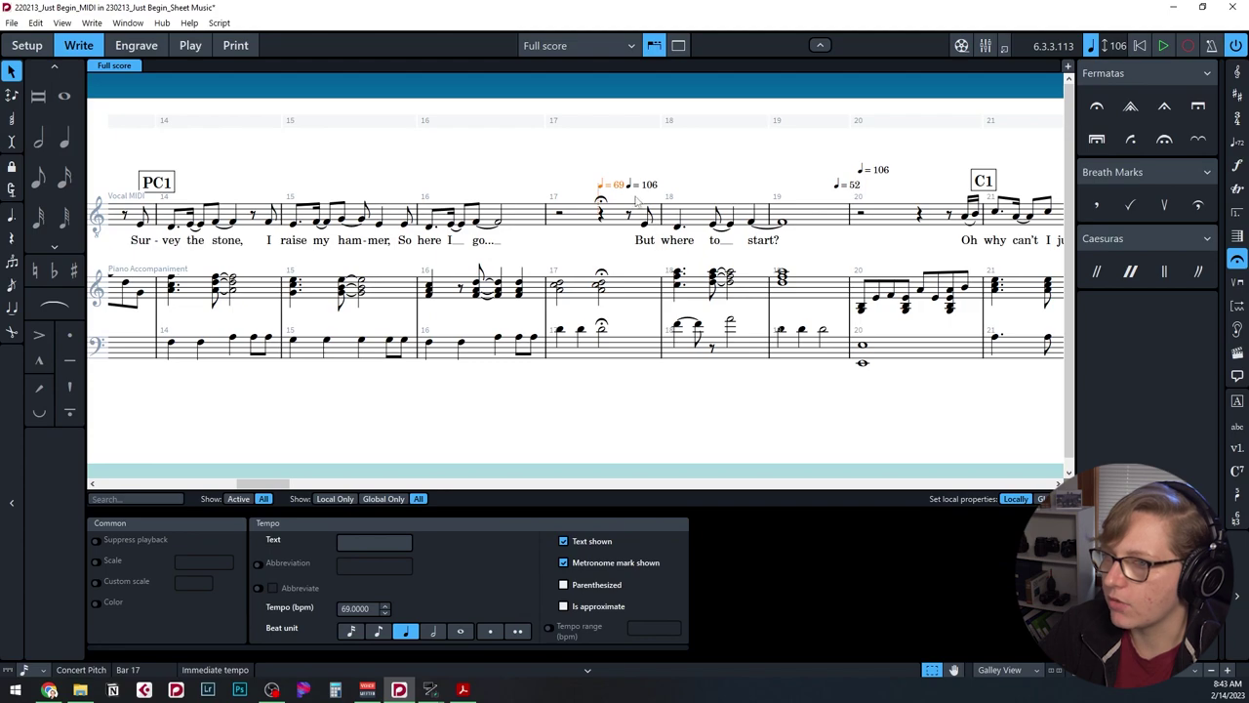
pyautogui.hotkey('ctrl', 'Right')
pyautogui.hotkey('ctrl', 'Right')
pyautogui.hotkey('ctrl', 'Right')
pyautogui.hotkey('ctrl', 'Right')
pyautogui.hotkey('ctrl', 'Right')
pyautogui.hotkey('ctrl', 'Right')
pyautogui.hotkey('ctrl', 'Right')
pyautogui.hotkey('ctrl', 'Right')
pyautogui.hotkey('ctrl', 'Right')
pyautogui.hotkey('ctrl', 'Right')
pyautogui.hotkey('ctrl', 'Right')
pyautogui.hotkey('ctrl', 'Right')
pyautogui.hotkey('ctrl', 'Right')
pyautogui.hotkey('ctrl', 'Right')
pyautogui.hotkey('ctrl', 'Right')
pyautogui.hotkey('ctrl', 'Right')
pyautogui.hotkey('ctrl', 'Right')
pyautogui.hotkey('ctrl', 'Right')
pyautogui.hotkey('ctrl', 'Right')
pyautogui.hotkey('ctrl', 'Right')
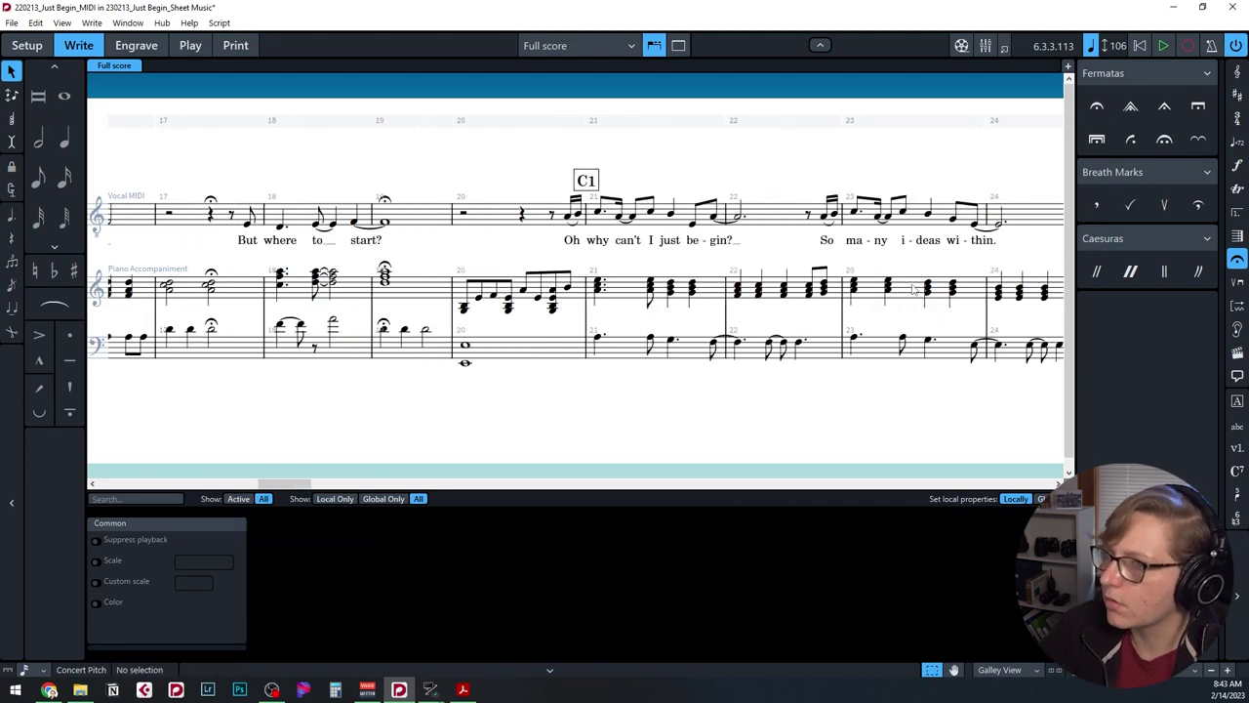
pyautogui.click(1097, 105)
# Remove the ♩=32 tempo at bar 63, undo stray tempo changes, and clear the marking at bars 84–85.
pyautogui.hotkey('ctrl', 'z')
pyautogui.press('Escape')
pyautogui.click(1236, 142)
pyautogui.press('Delete')
pyautogui.press('Escape')
pyautogui.hotkey('ctrl', 'z')
pyautogui.hotkey('ctrl', 'z')
pyautogui.hotkey('ctrl', 'z')
pyautogui.hotkey('ctrl', 'z')
pyautogui.hotkey('ctrl', 'z')
pyautogui.hotkey('ctrl', 'z')
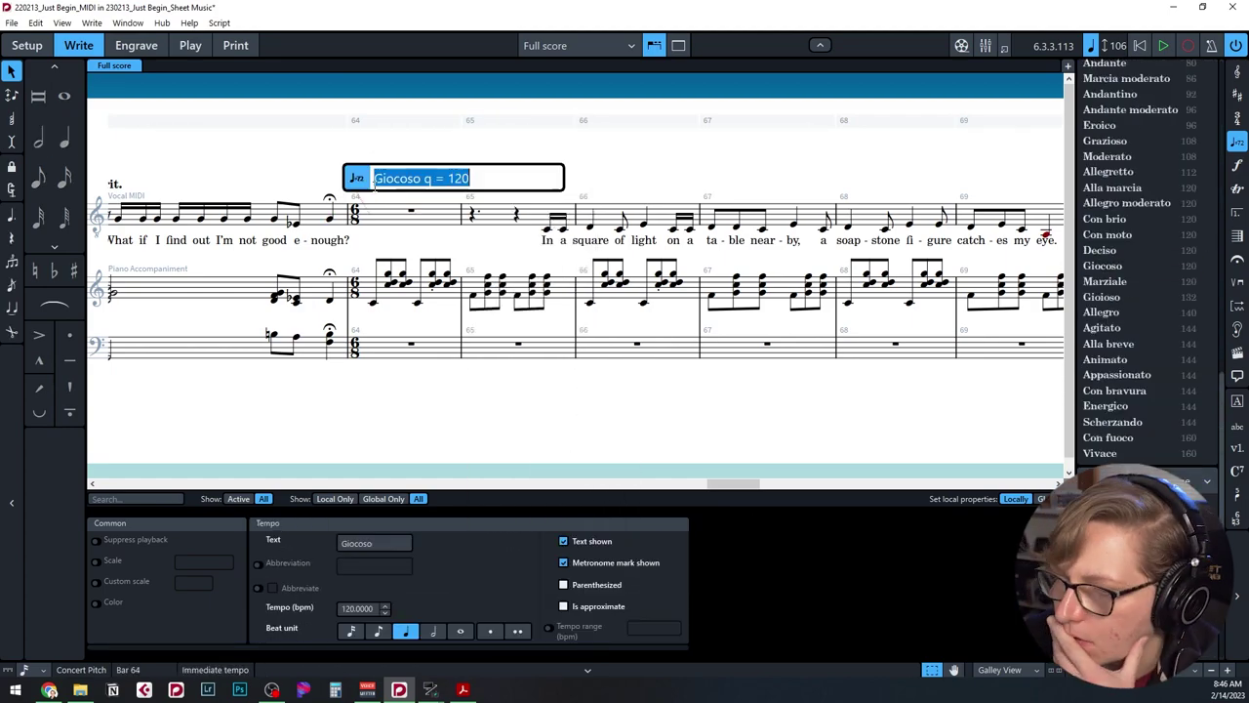
pyautogui.press('Delete')
pyautogui.hscroll(3, 429, 237)
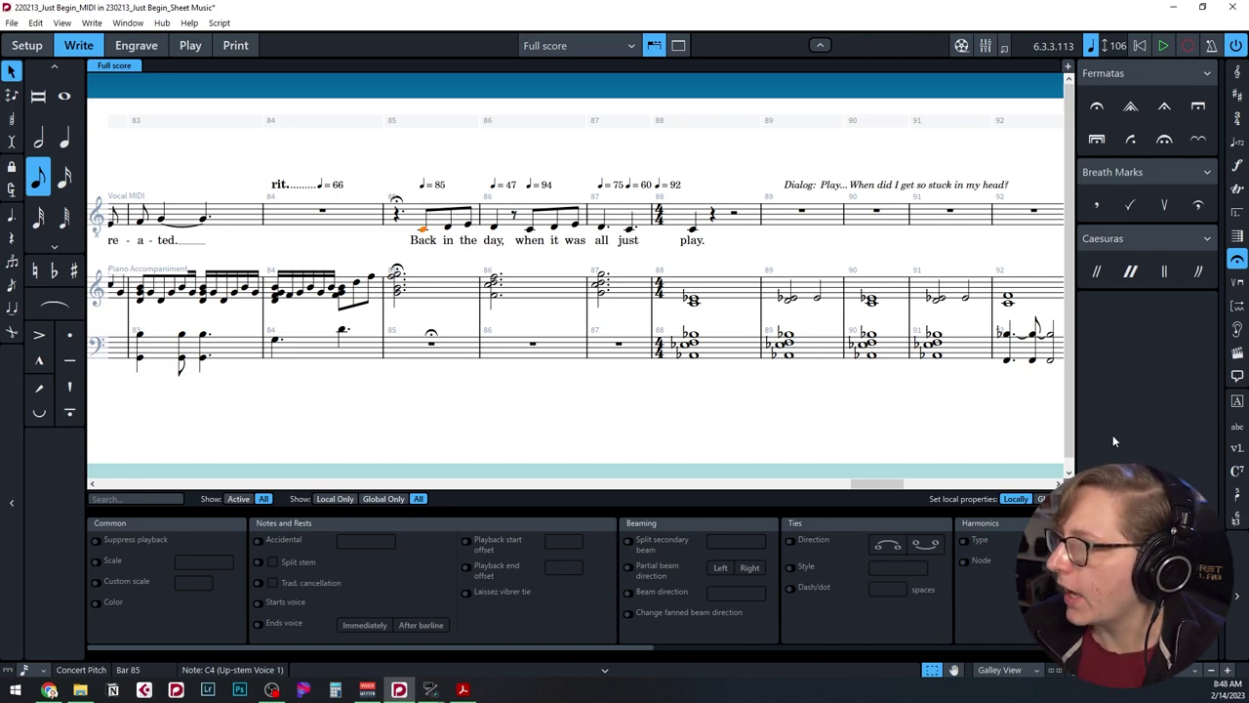
# Add the staff text 'Colla Voce' above bar 85 and undo a mistaken tempo text.
pyautogui.hotkey('shift', 'x')
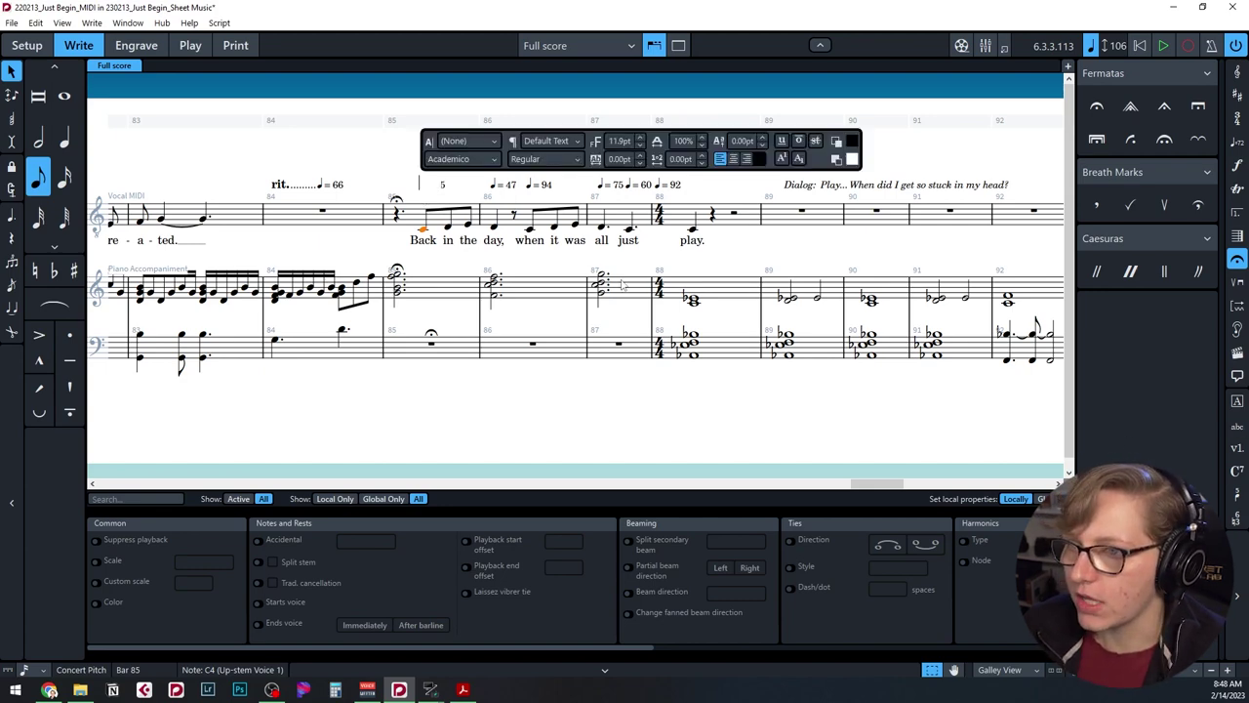
pyautogui.write('Colla')
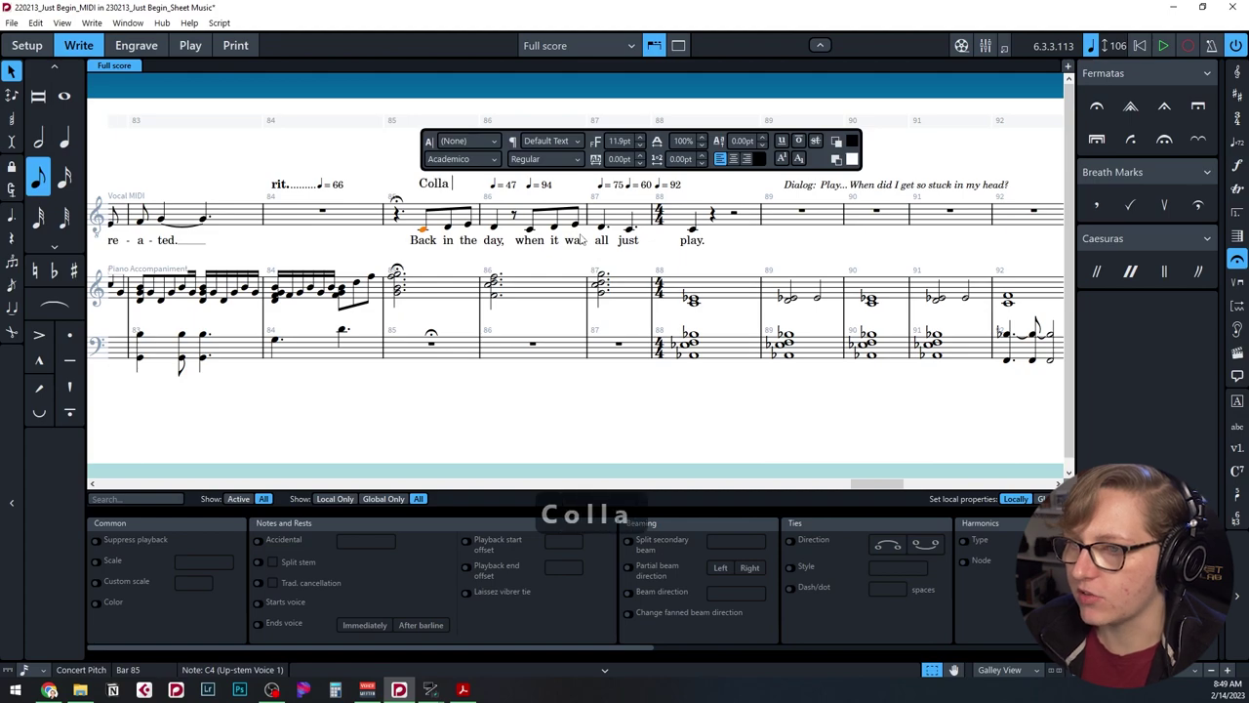
pyautogui.write(' Voce')
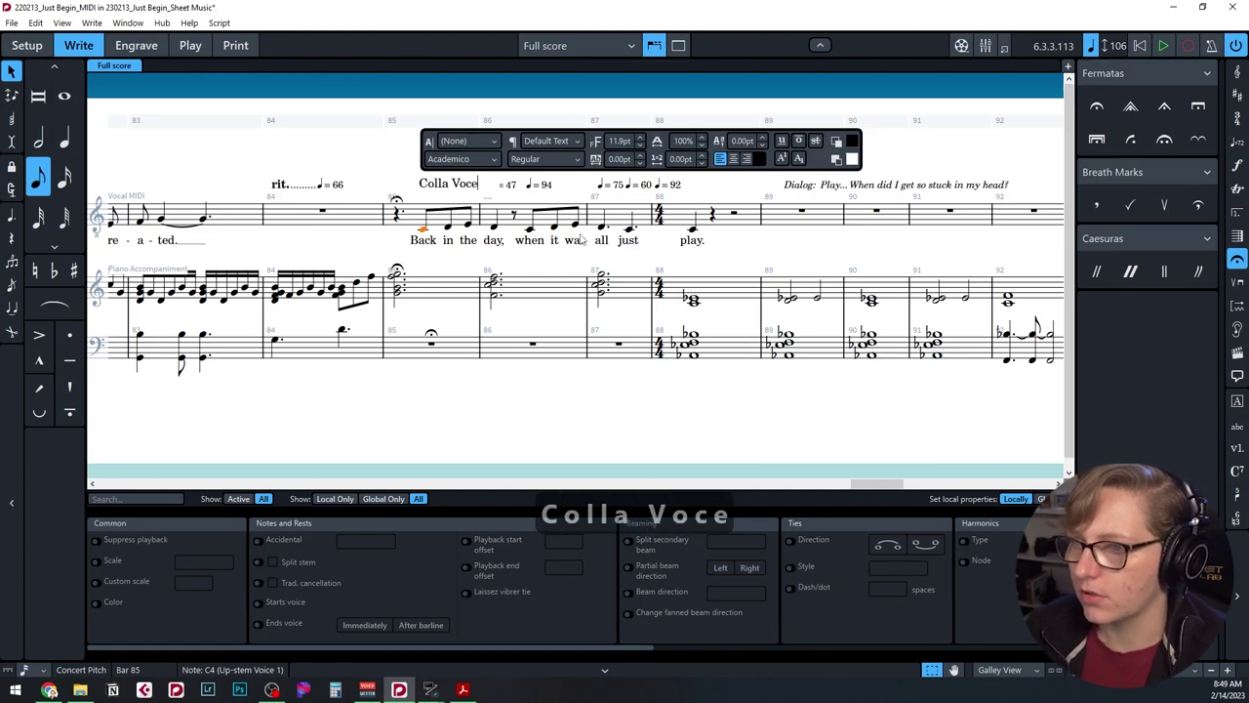
pyautogui.press('Escape')
pyautogui.hscroll(5, 634, 292)
pyautogui.hscroll(-3, 683, 312)
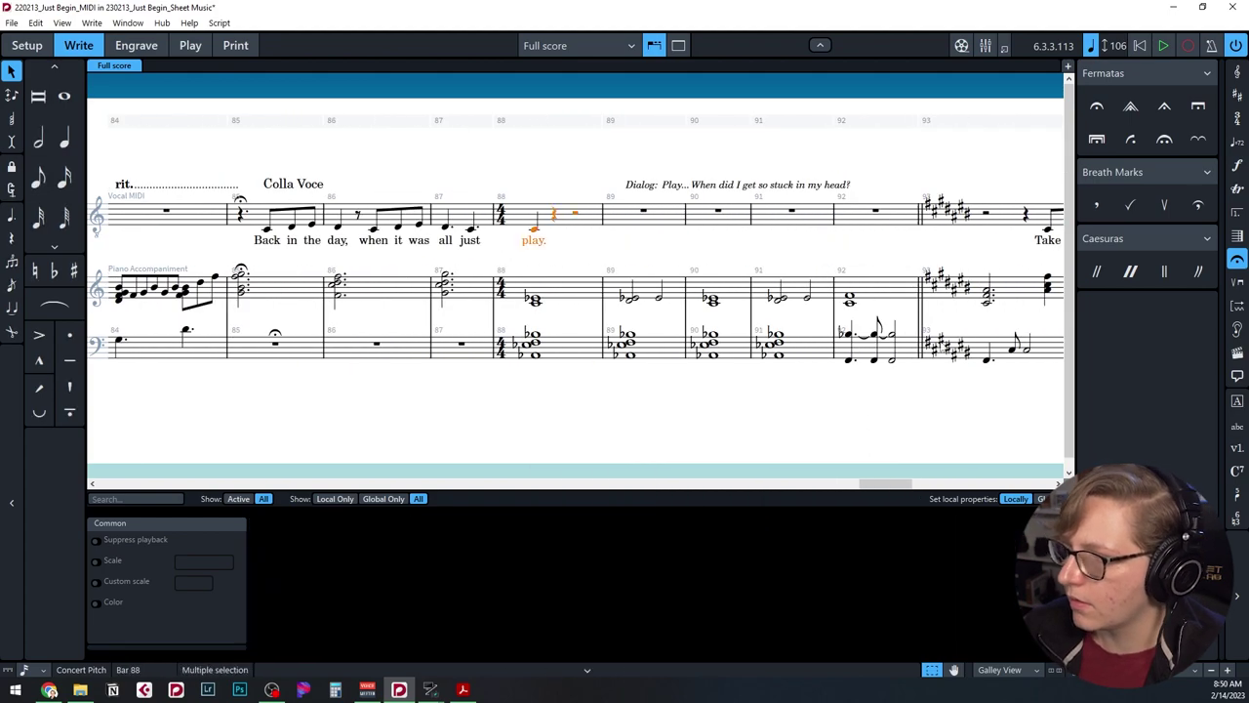
pyautogui.hscroll(6, 800, 364)
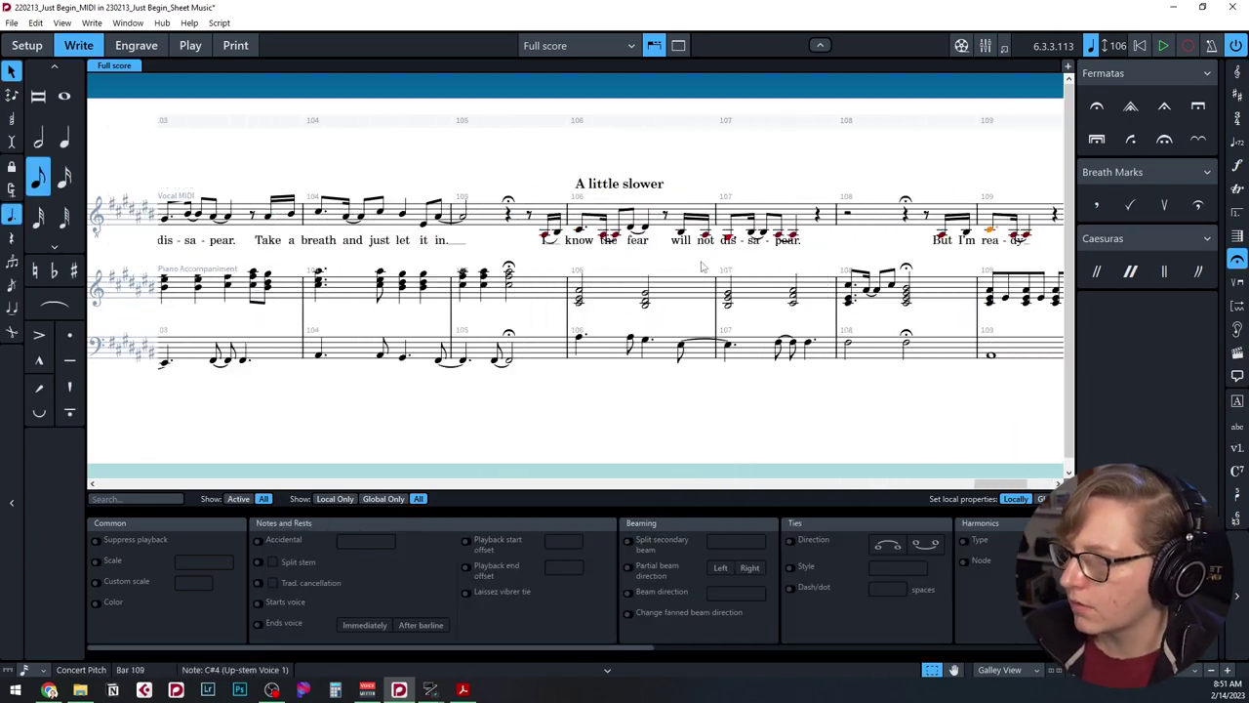
pyautogui.hotkey('ctrl', 'z')
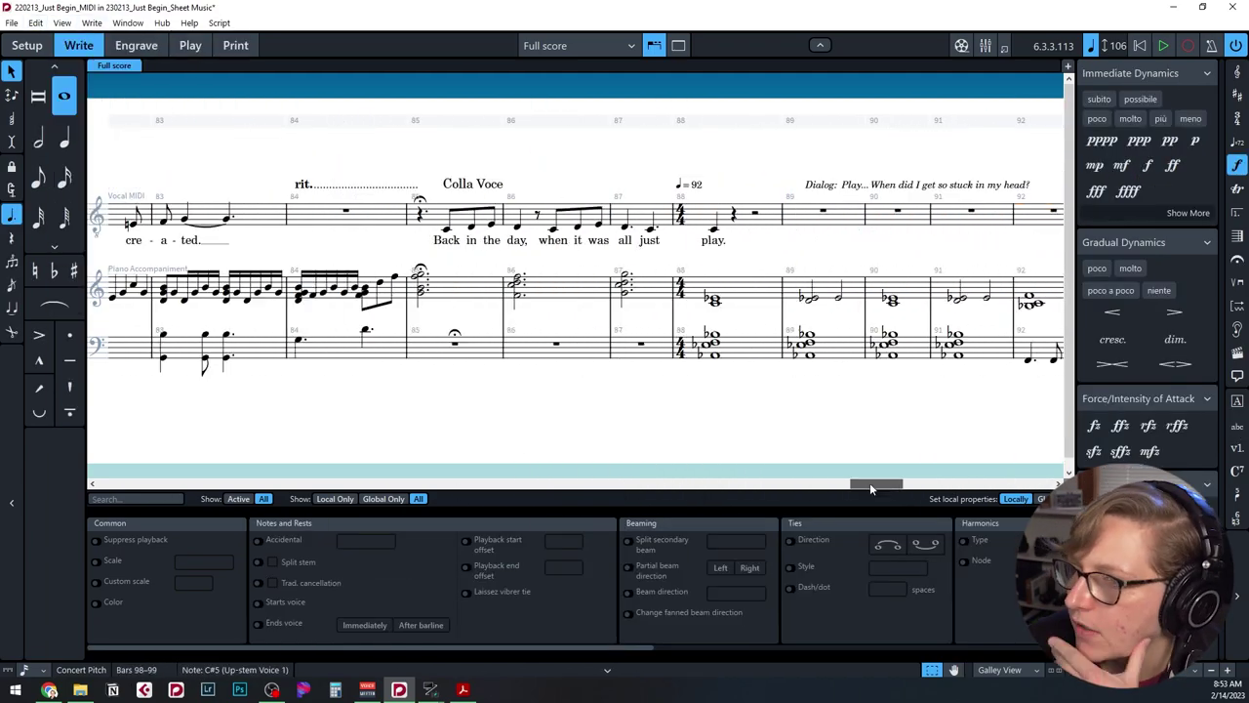
# Show tempo signposts and make the bar 98 tempo read 'A tempo' with its ♩= 106 mark.
pyautogui.press('BackSpace')
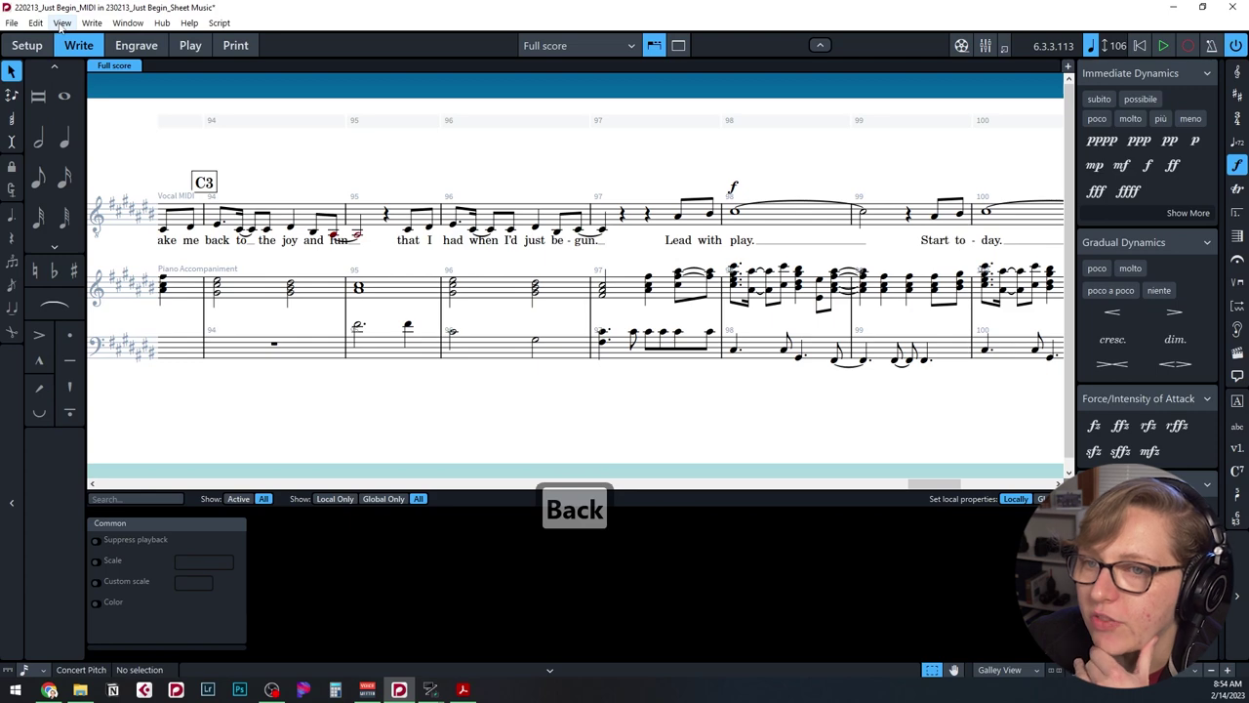
pyautogui.click(61, 22)
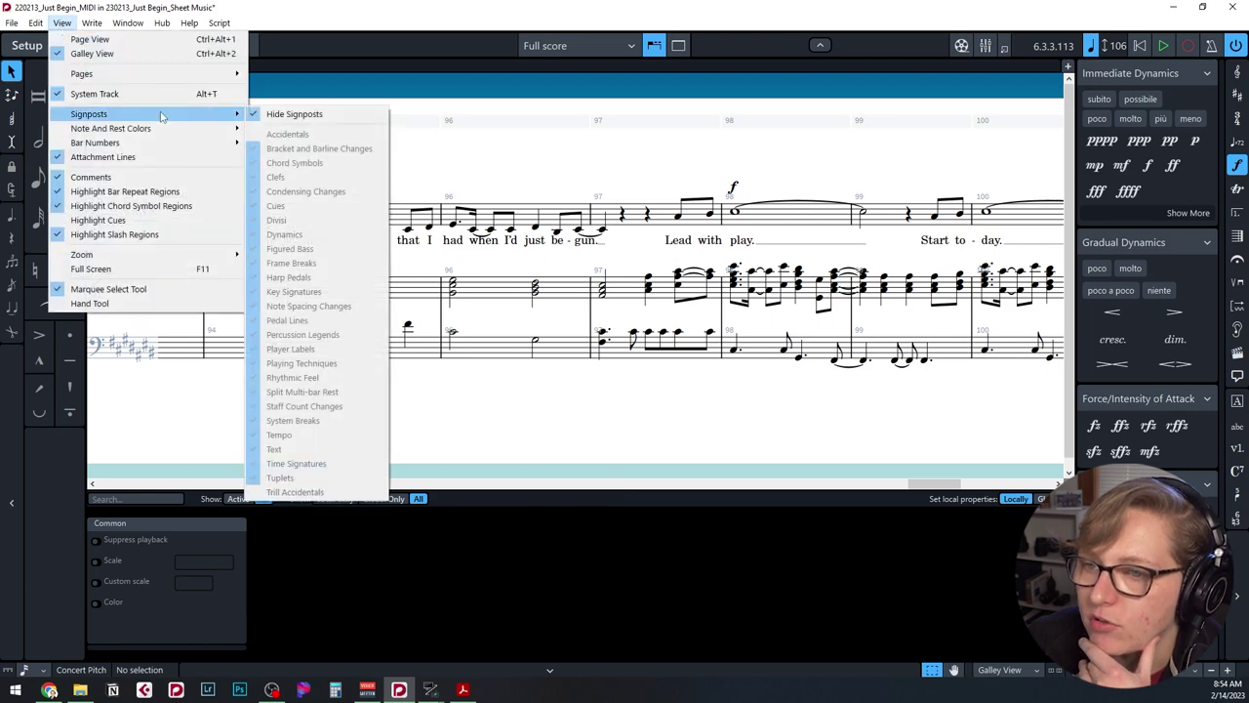
pyautogui.click(293, 115)
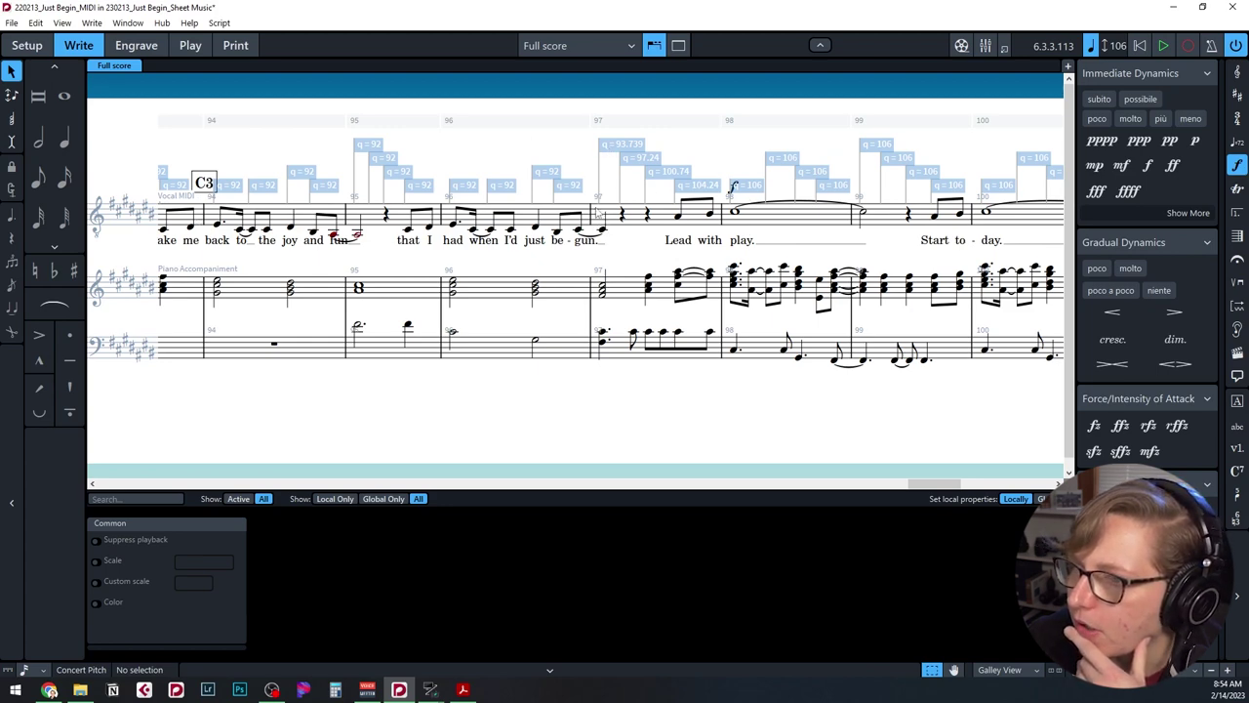
pyautogui.moveTo(598, 202); pyautogui.dragTo(617, 213)
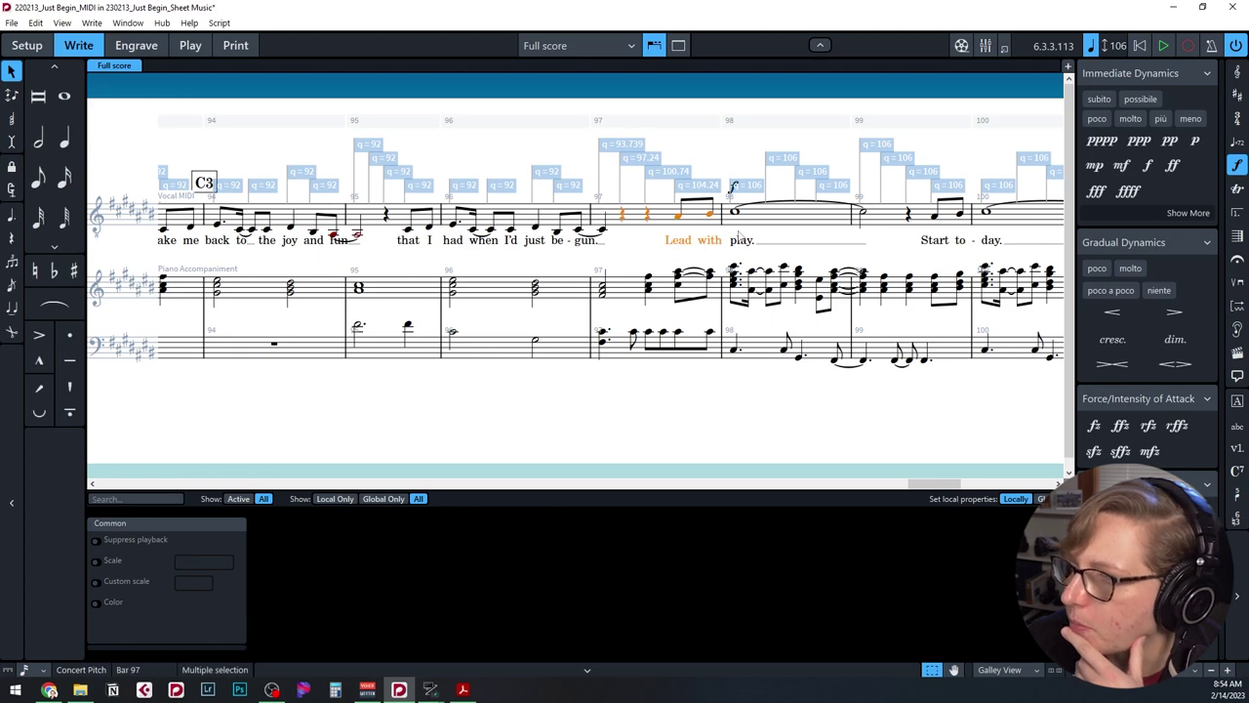
pyautogui.click(748, 185)
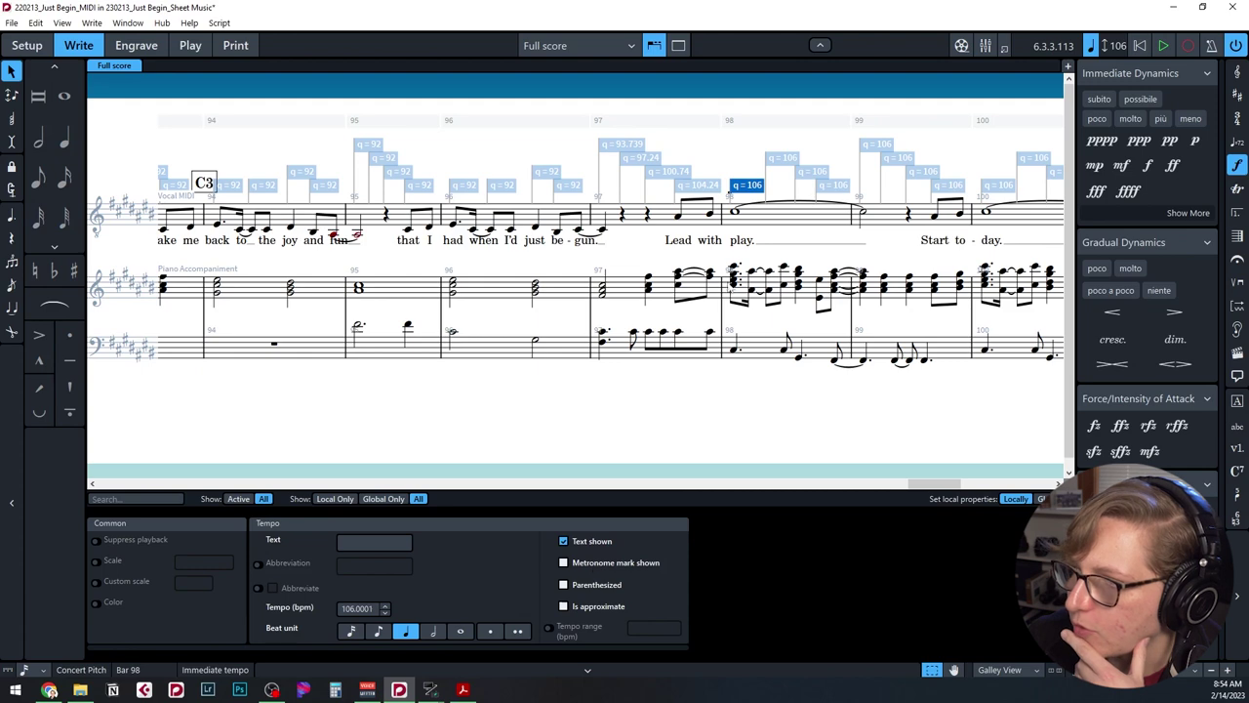
pyautogui.click(632, 563)
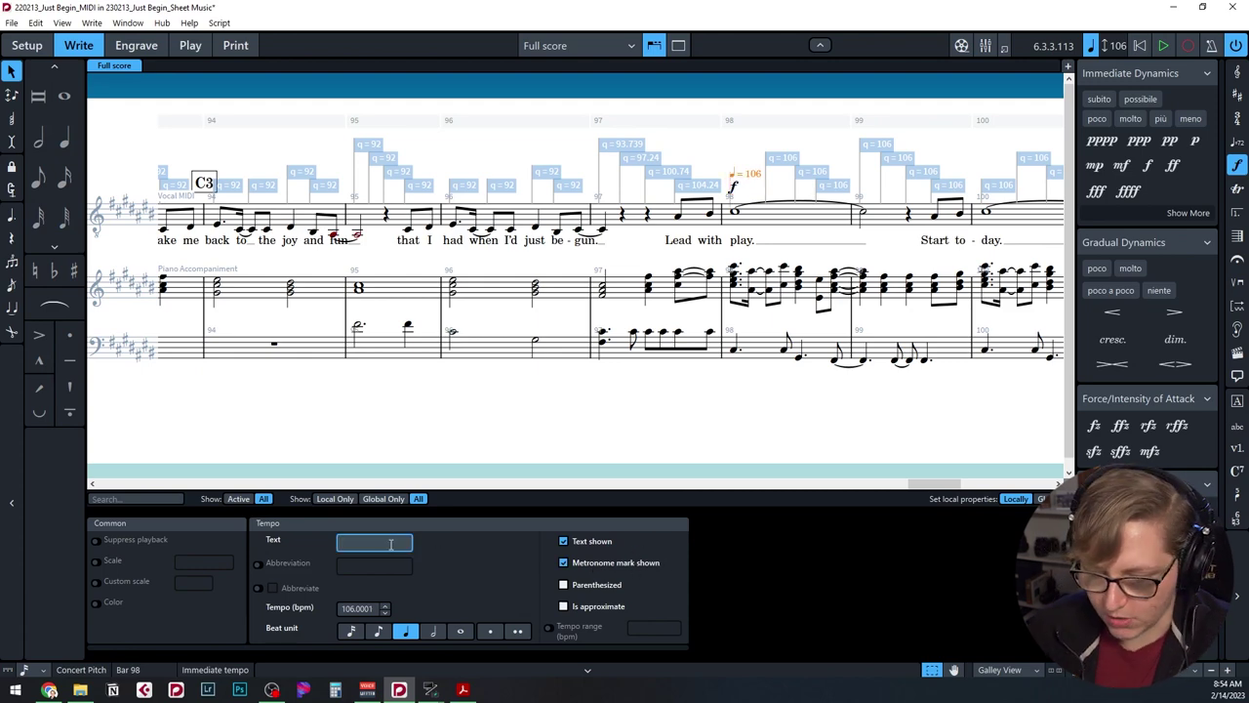
pyautogui.write('A tempo')
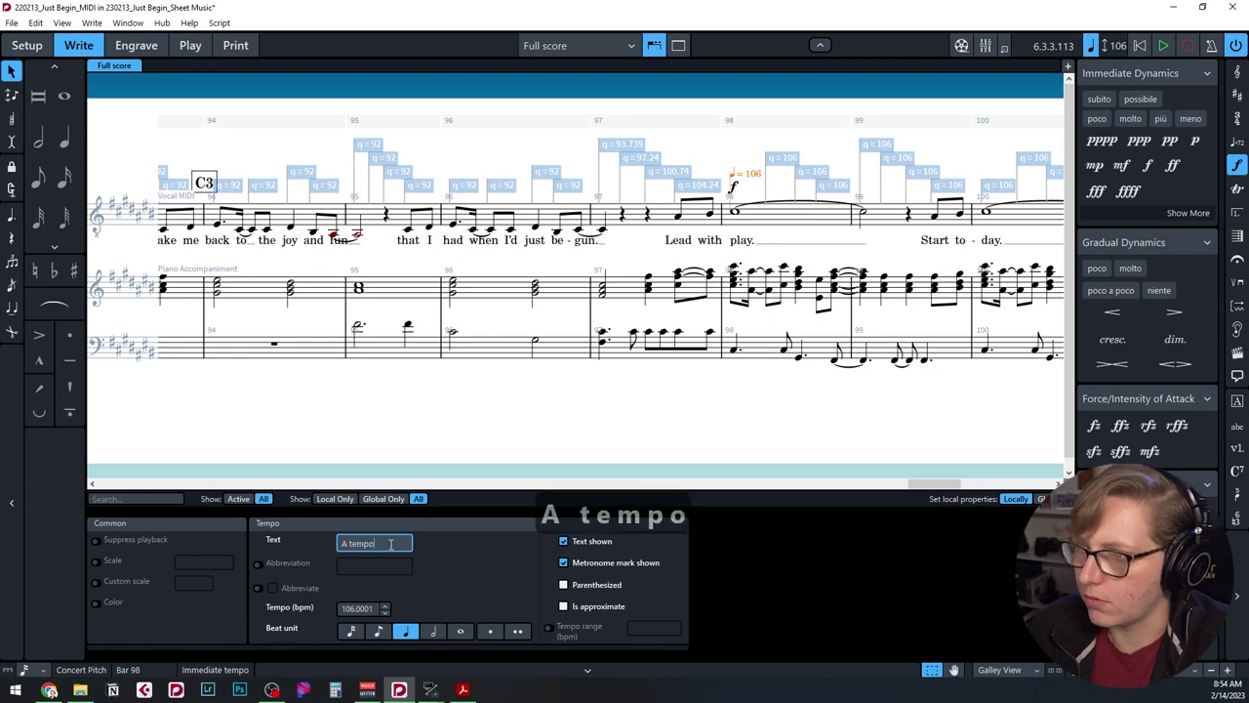
pyautogui.press('Return')
pyautogui.press('Escape')
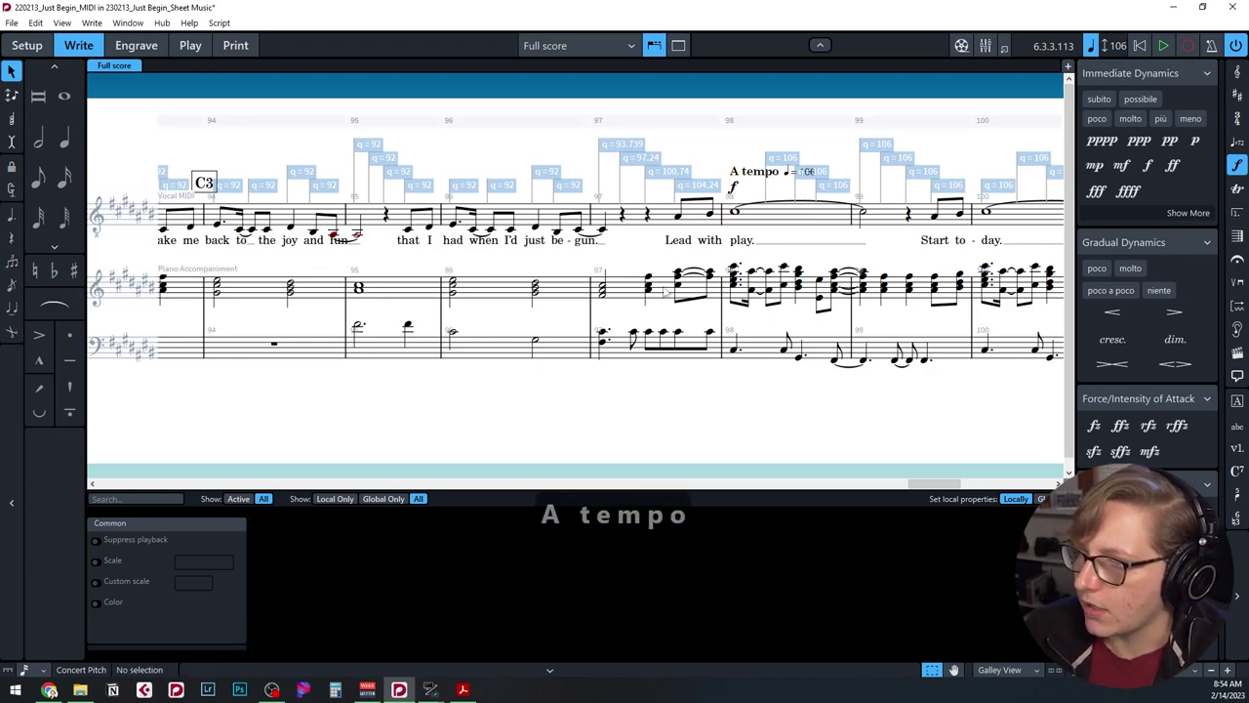
pyautogui.hotkey('ctrl', 'z')
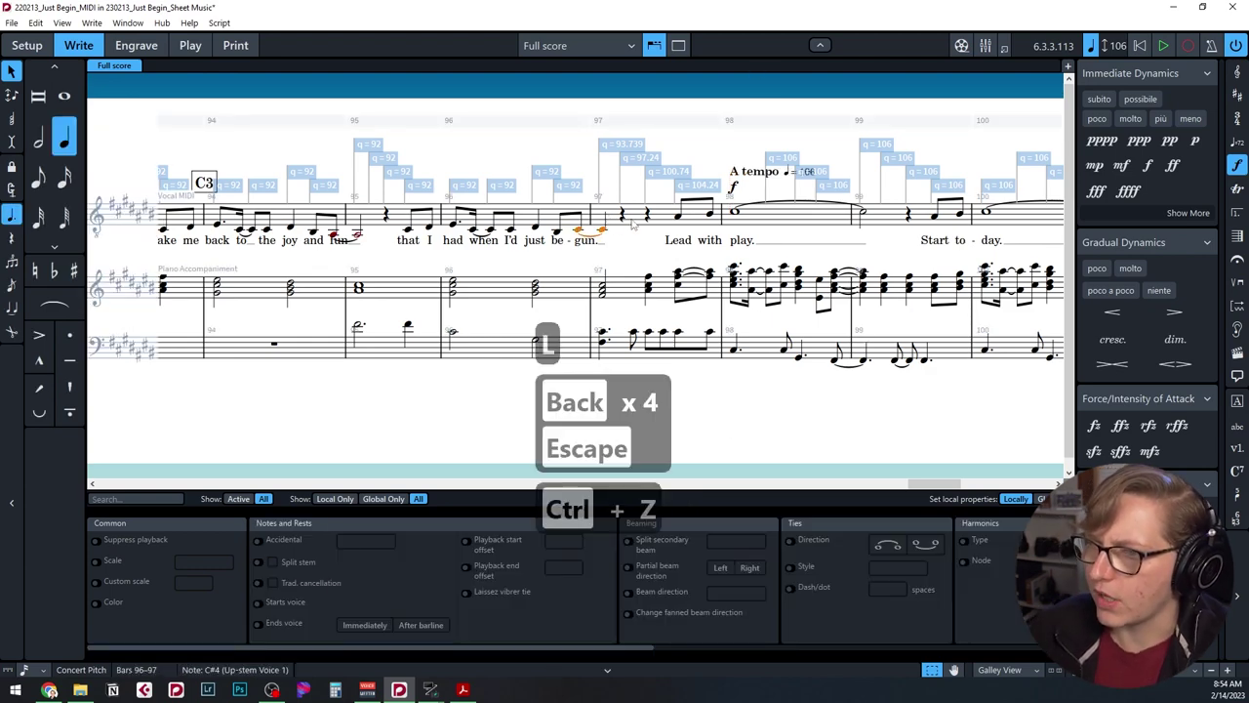
# Add an 'accel.' tempo marking above bar 97.
pyautogui.hotkey('shift', 't')
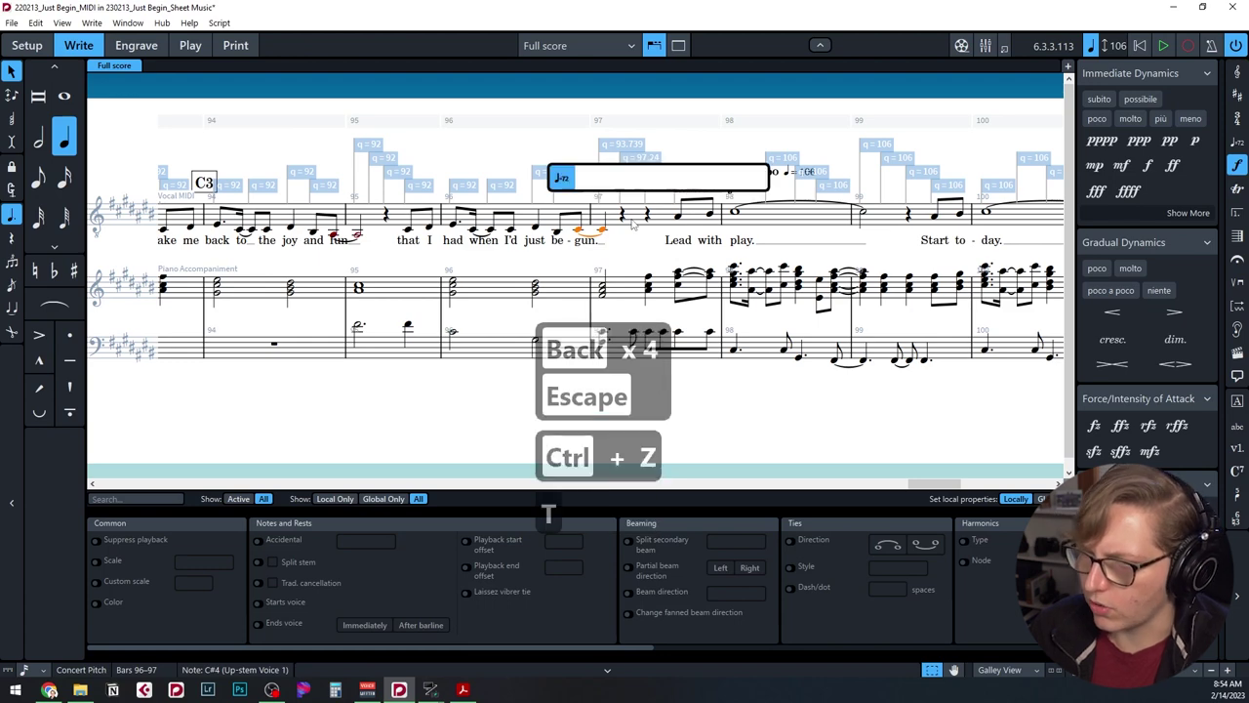
pyautogui.write('accel.')
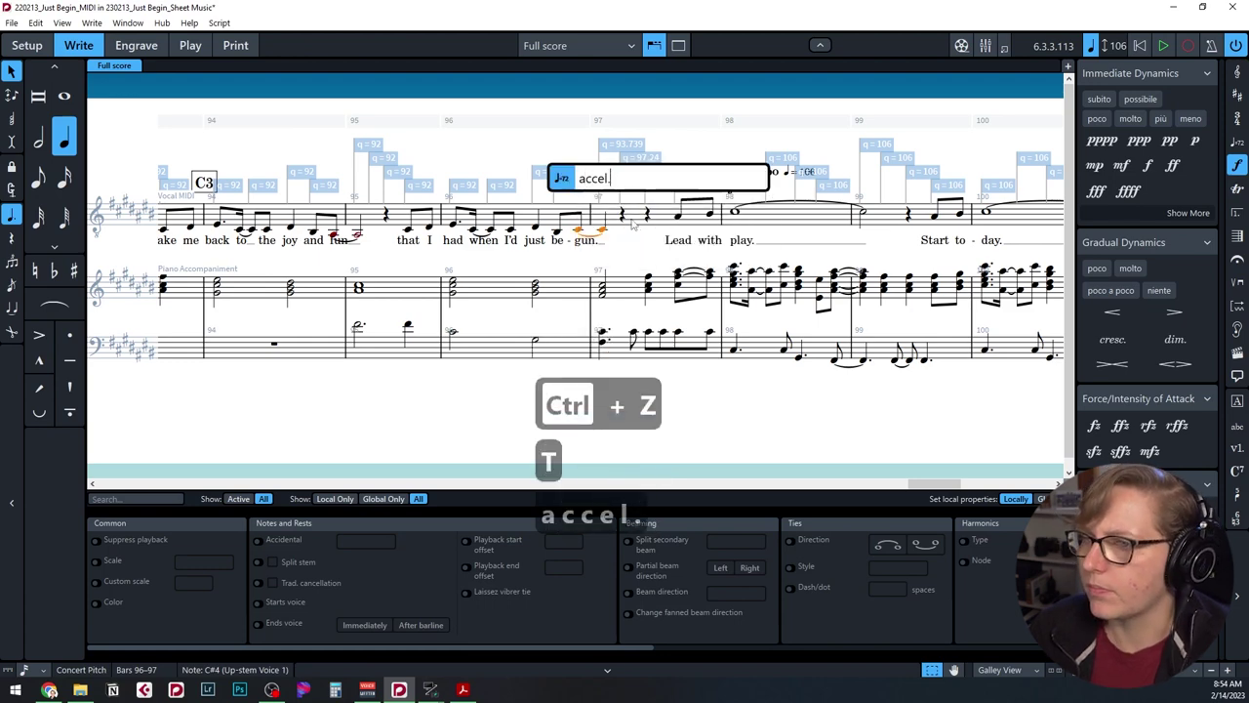
pyautogui.press('Return')
pyautogui.click(61, 23)
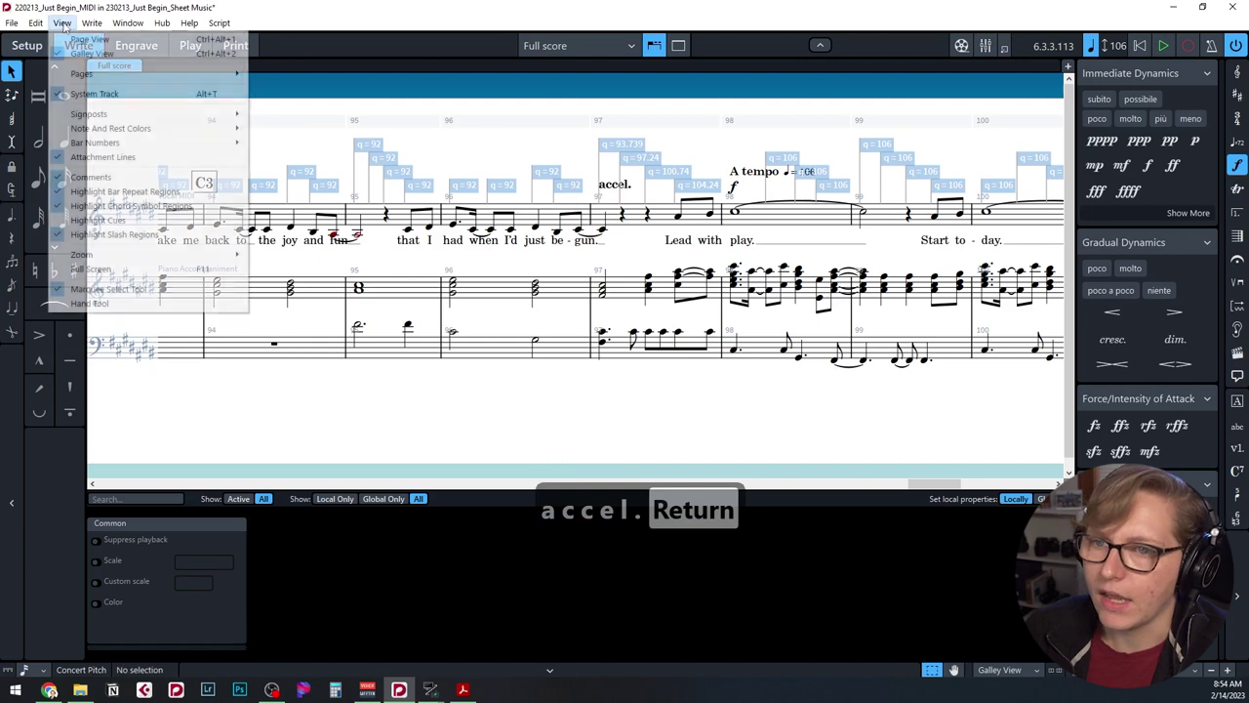
# Hide the tempo signposts, then show them again.
pyautogui.moveTo(125, 114)
pyautogui.click(269, 114)
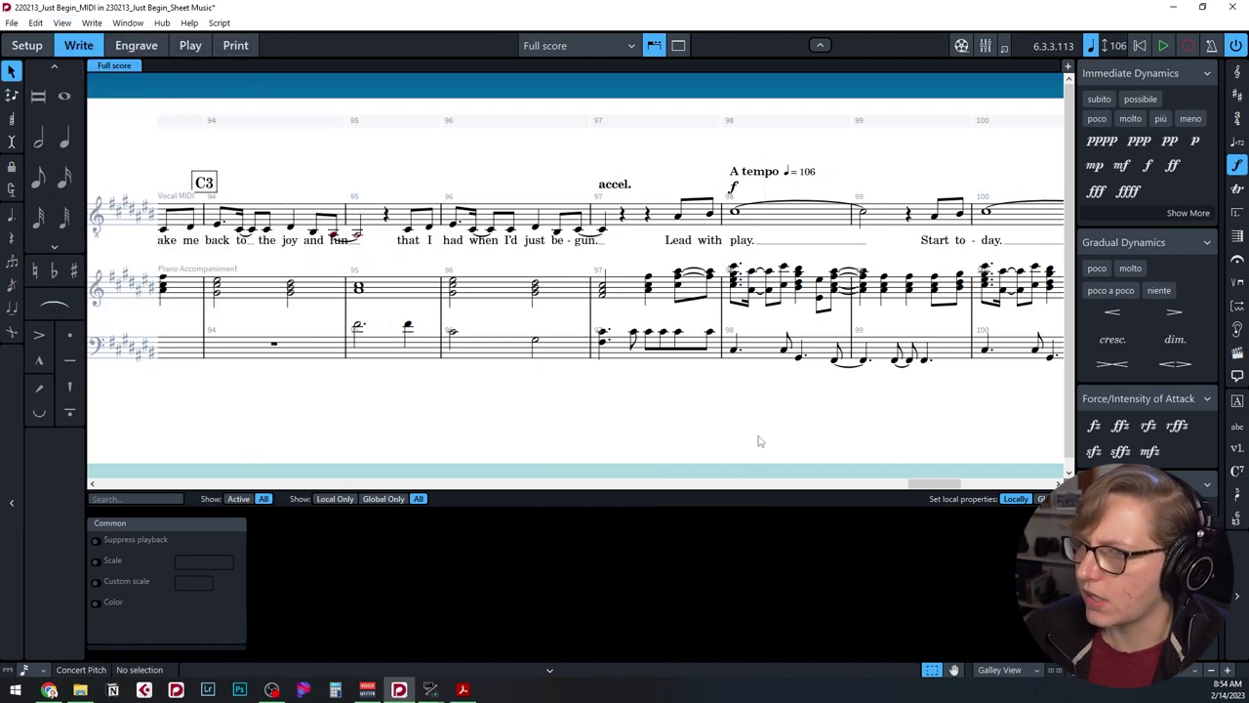
pyautogui.hscroll(5, 585, 292)
pyautogui.click(61, 22)
pyautogui.moveTo(125, 114)
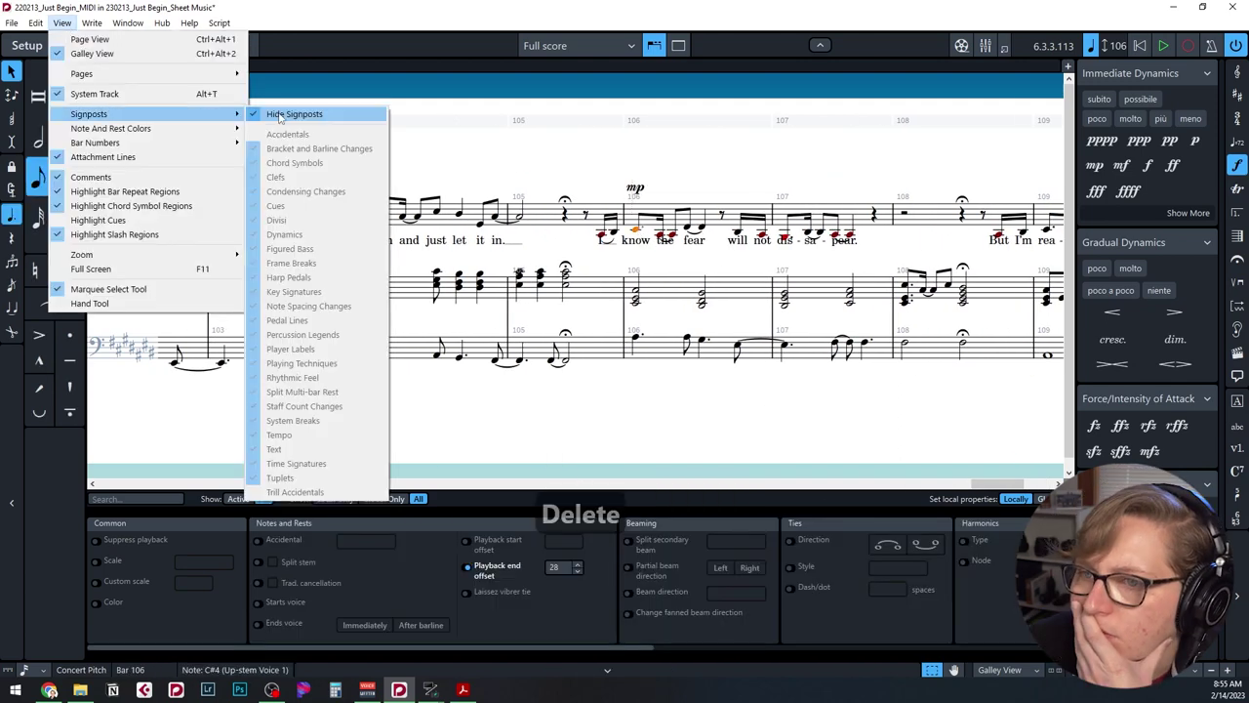
pyautogui.click(268, 114)
pyautogui.click(520, 276)
# Add a 'rit.' tempo marking at bar 111.
pyautogui.hotkey('shift', 't')
pyautogui.write('rit.')
pyautogui.press('Return')
pyautogui.hscroll(5, 585, 292)
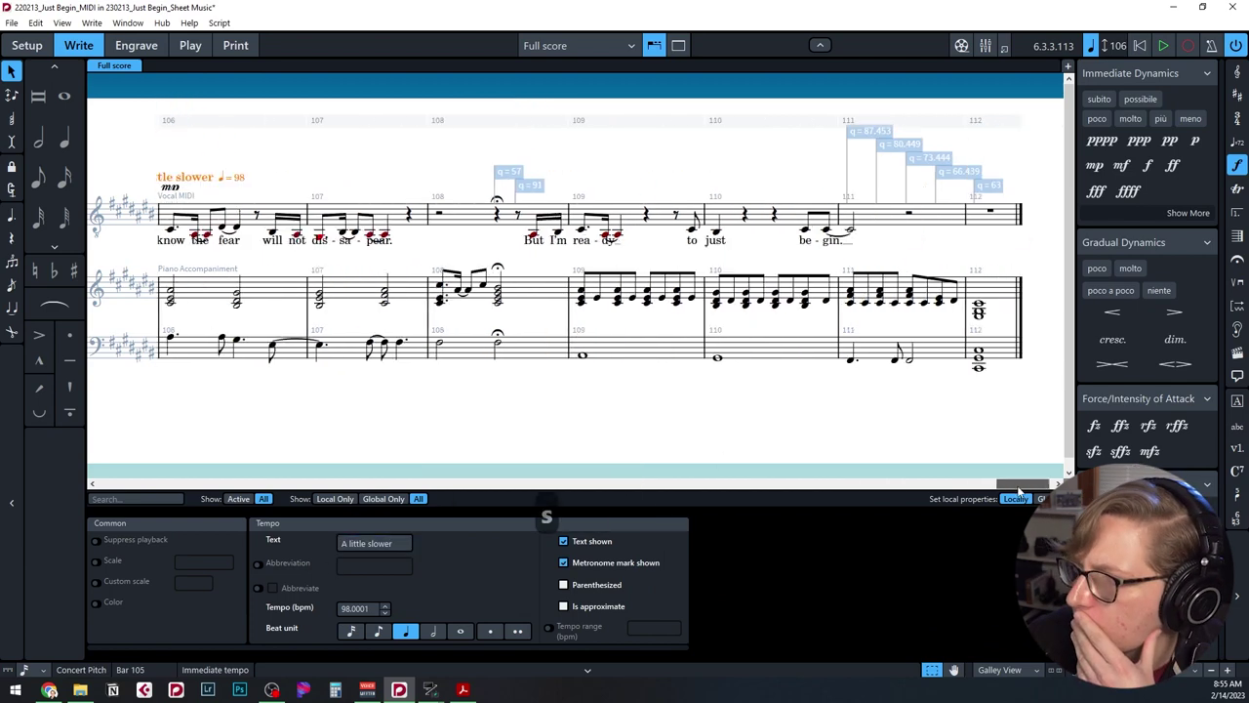
pyautogui.click(790, 298)
pyautogui.hotkey('shift', 't')
pyautogui.write('rit.')
pyautogui.press('Return')
# Switch the score to Page View and zoom out.
pyautogui.click(1005, 669)
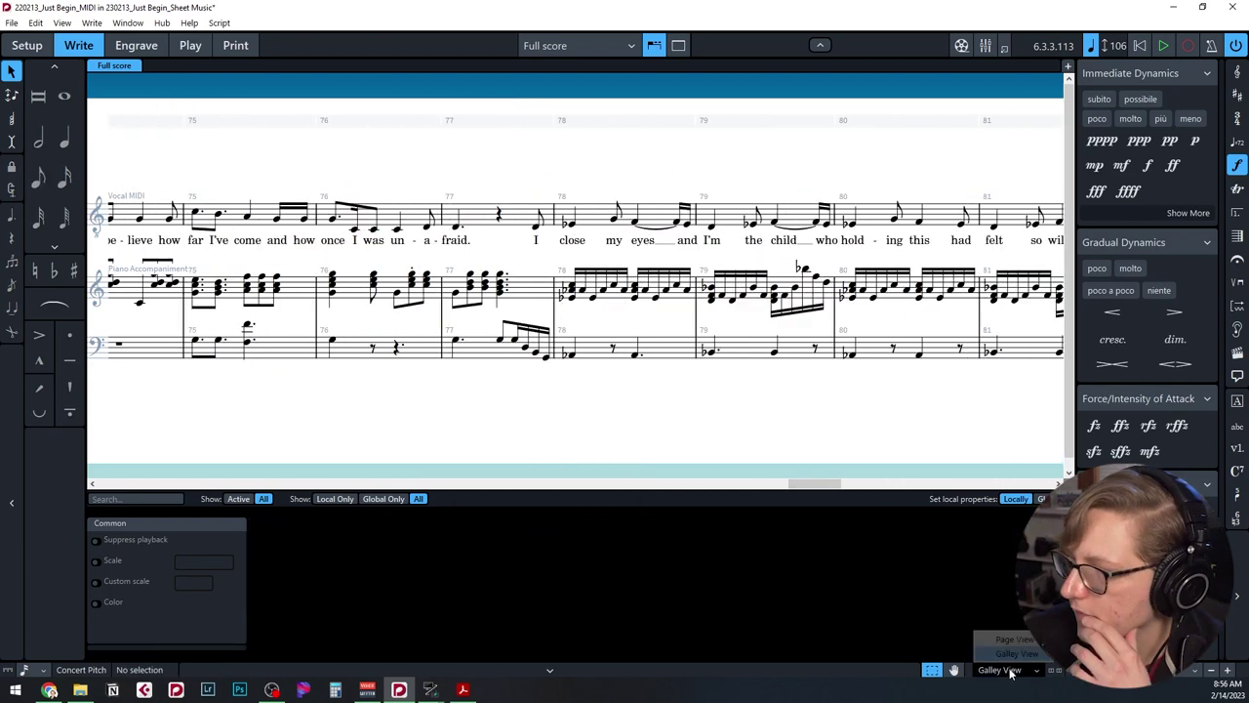
pyautogui.click(1015, 638)
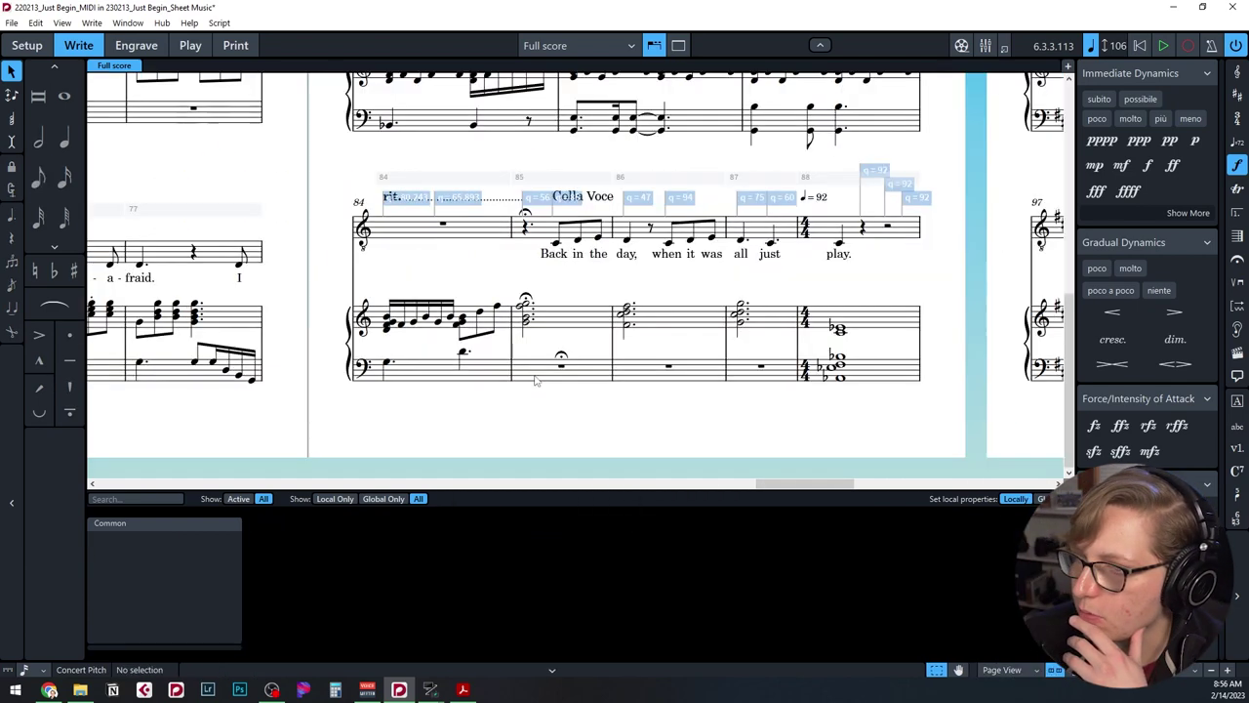
pyautogui.hotkey('ctrl', '-')
pyautogui.hotkey('ctrl', '-')
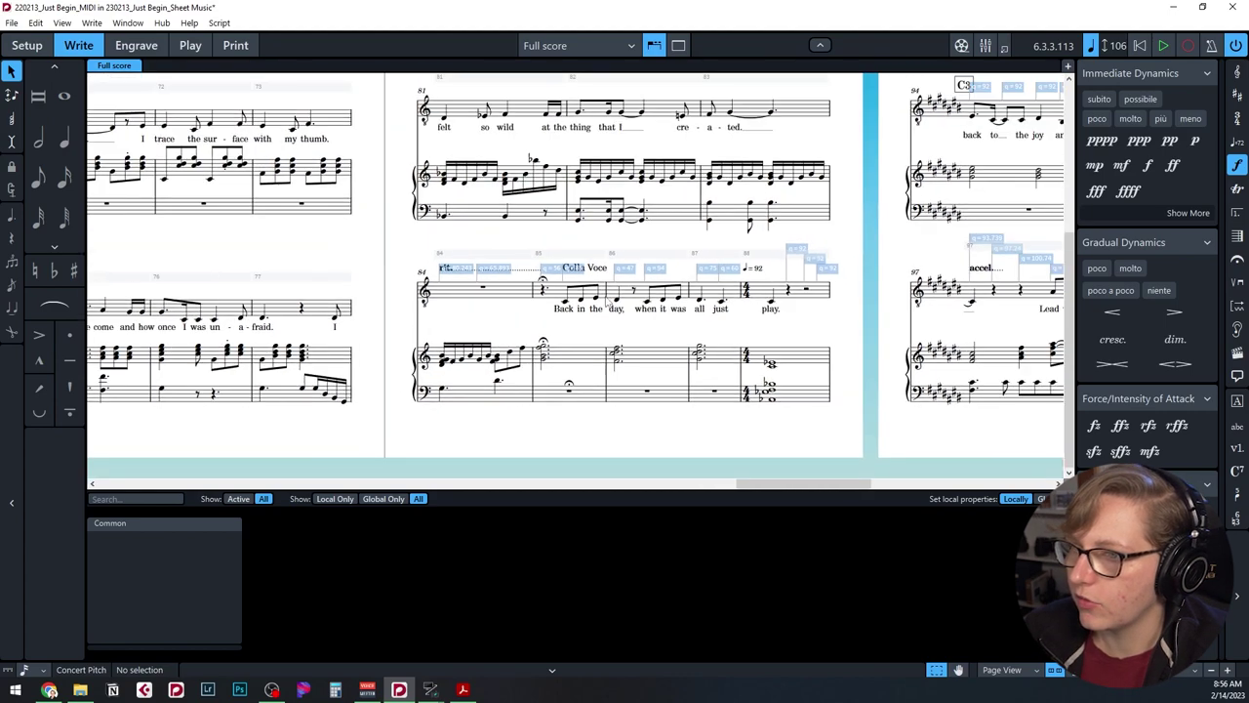
pyautogui.moveTo(790, 482); pyautogui.dragTo(755, 492)
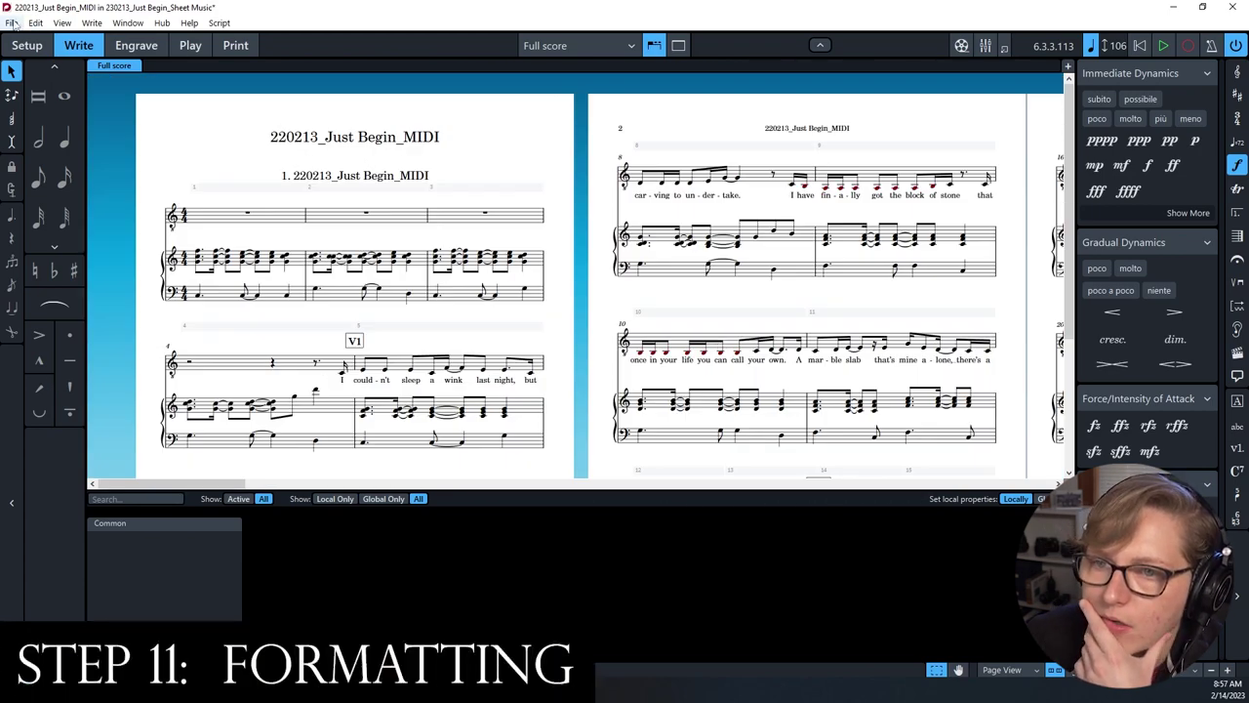
# In Project Info, set the title to 'Just Begin' and enter the composer's name.
pyautogui.click(11, 23)
pyautogui.click(49, 234)
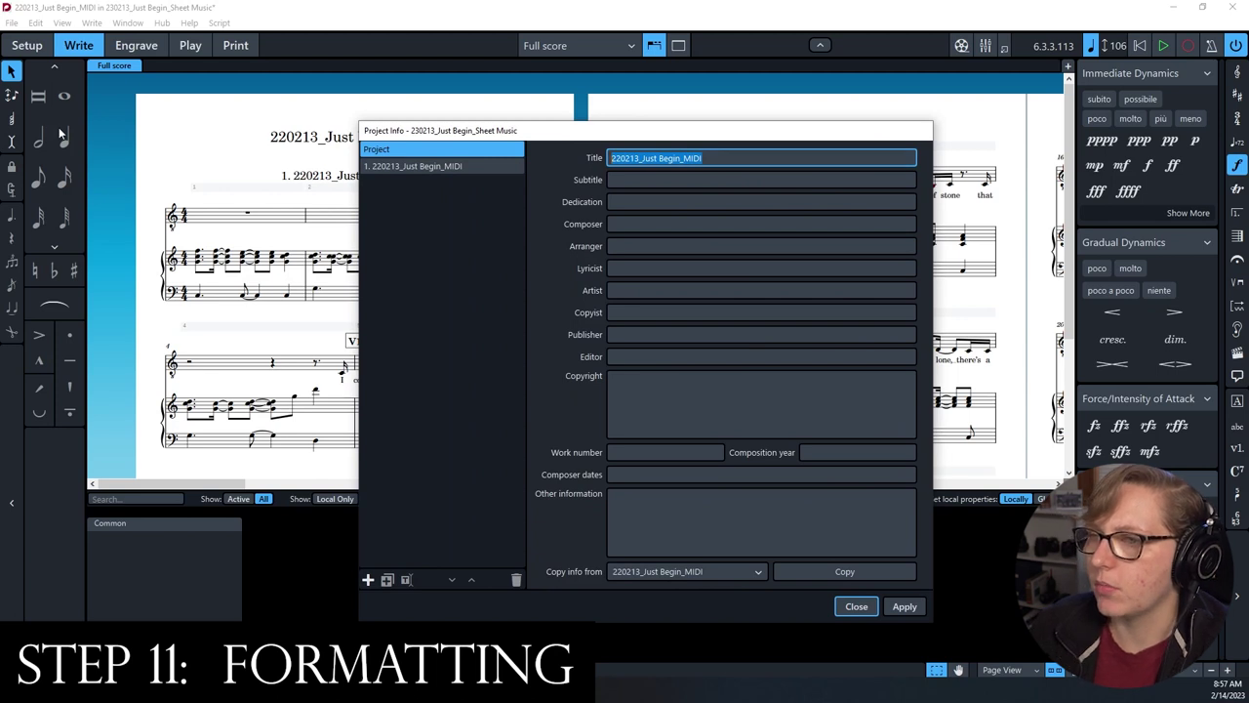
pyautogui.write('Just Begin')
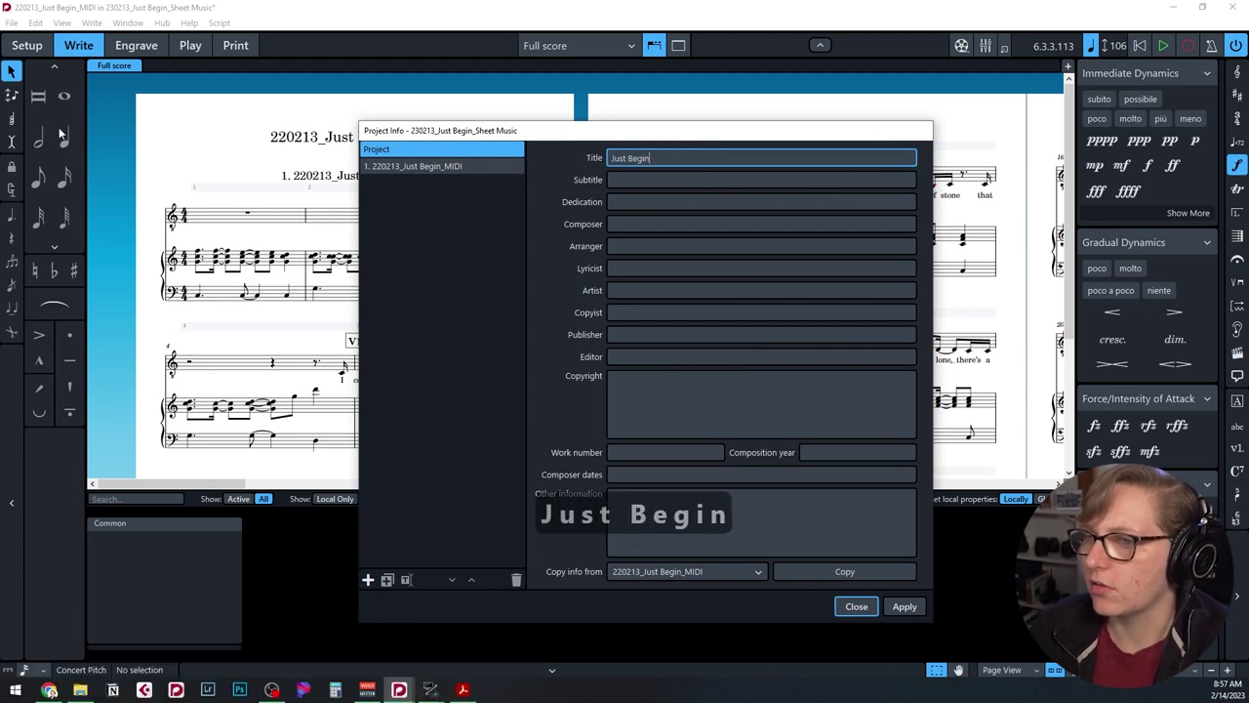
pyautogui.click(908, 225)
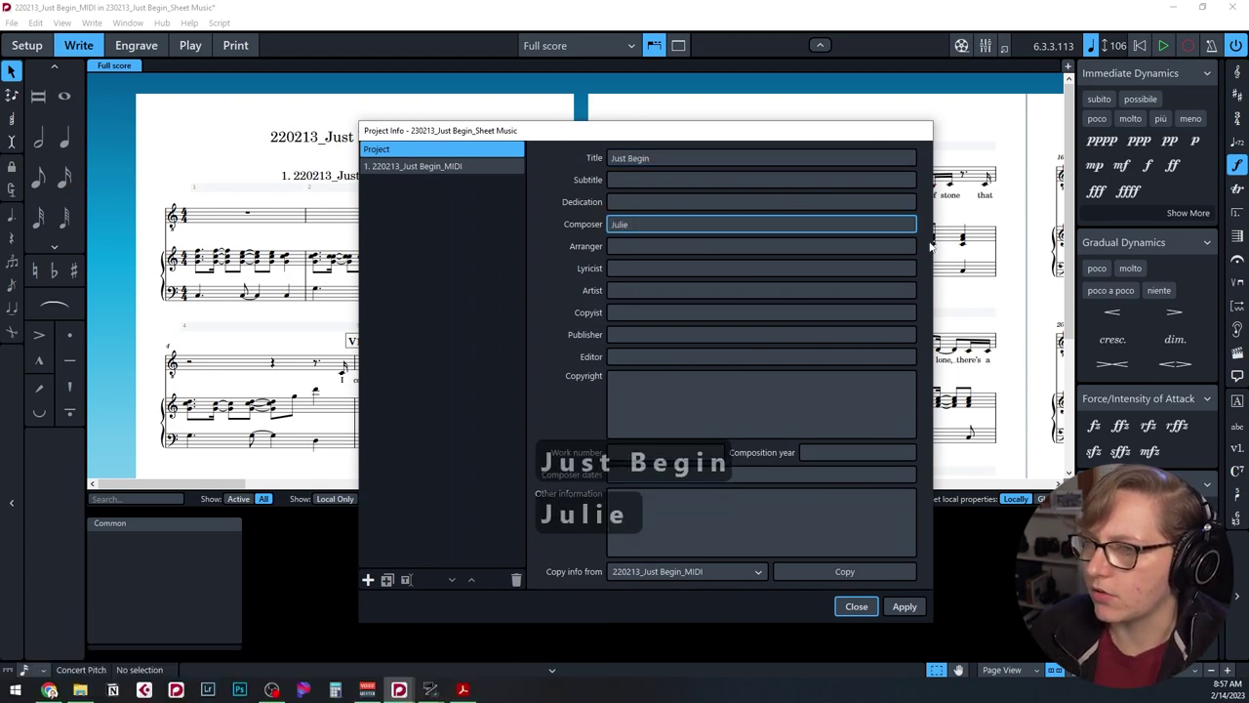
pyautogui.press('Return')
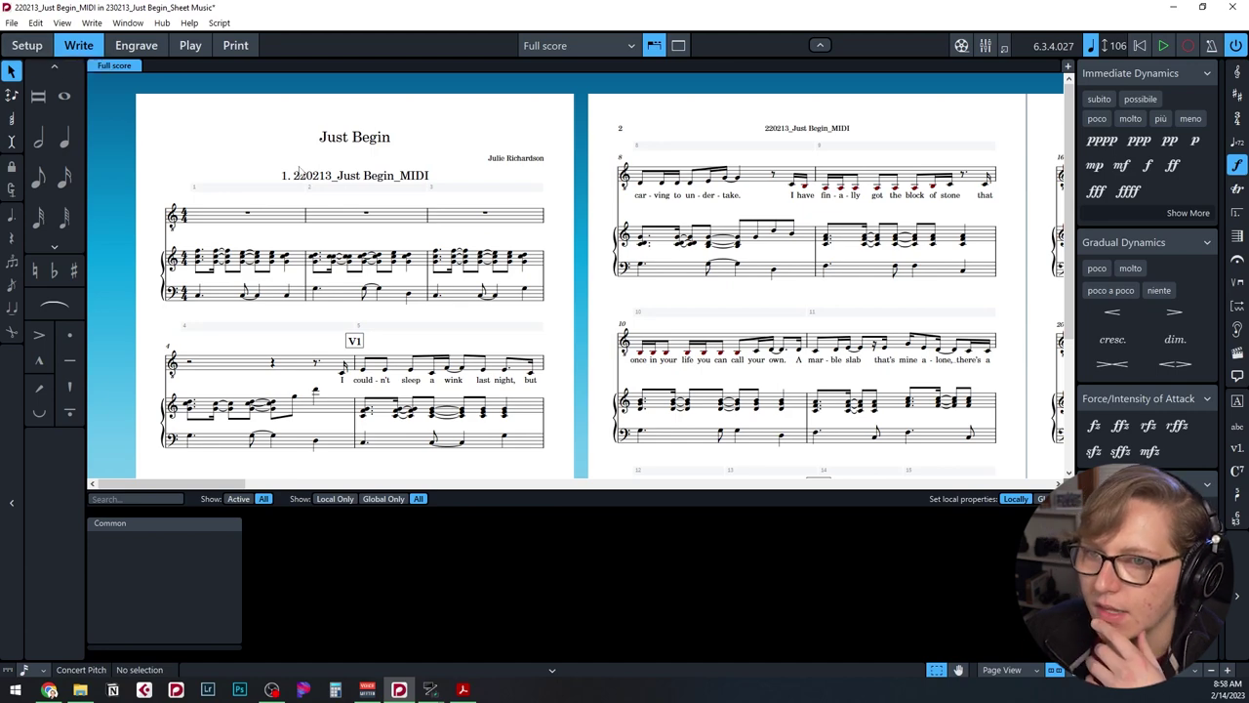
# Set Show flow headings to Never in Layout Options > Page Setup and apply.
pyautogui.click(29, 46)
pyautogui.click(93, 23)
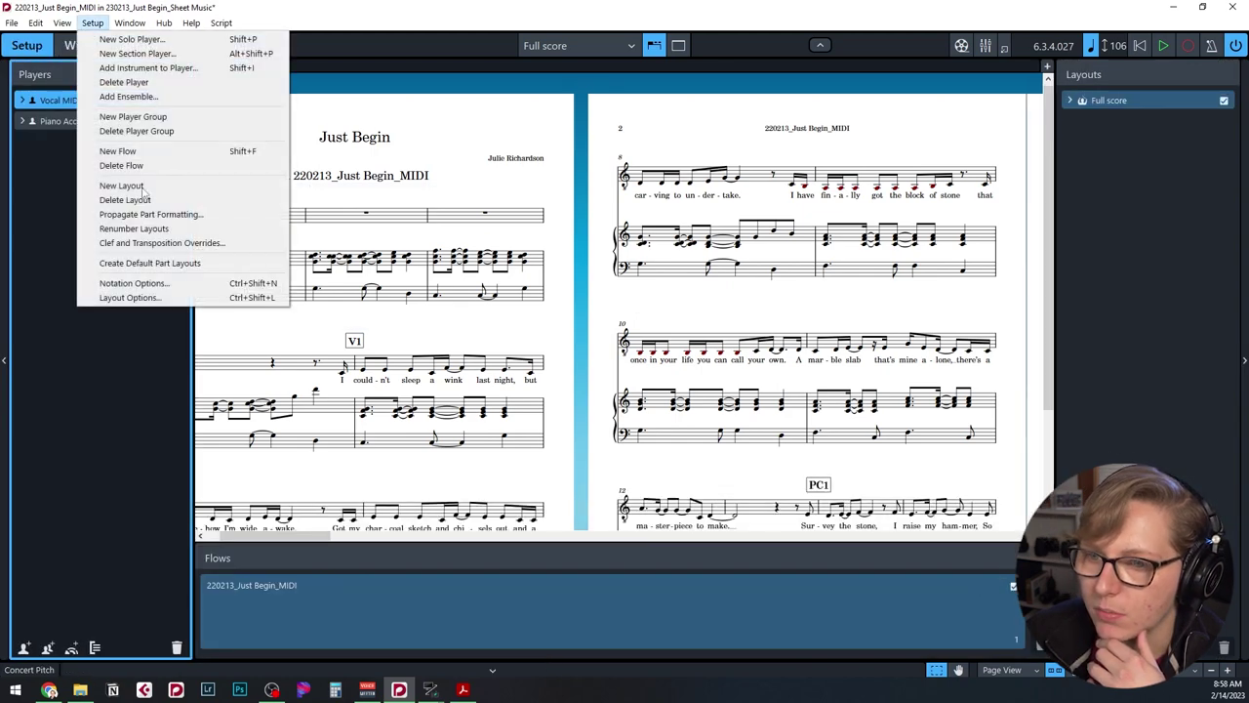
pyautogui.click(146, 295)
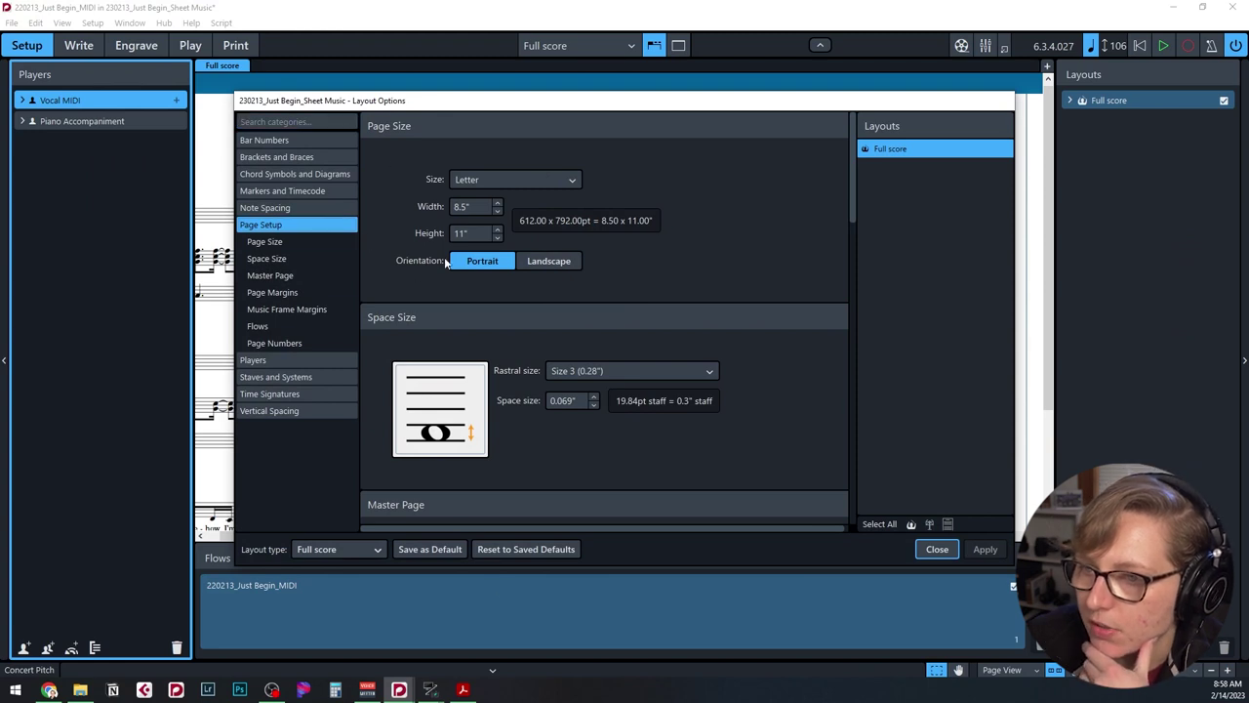
pyautogui.click(288, 329)
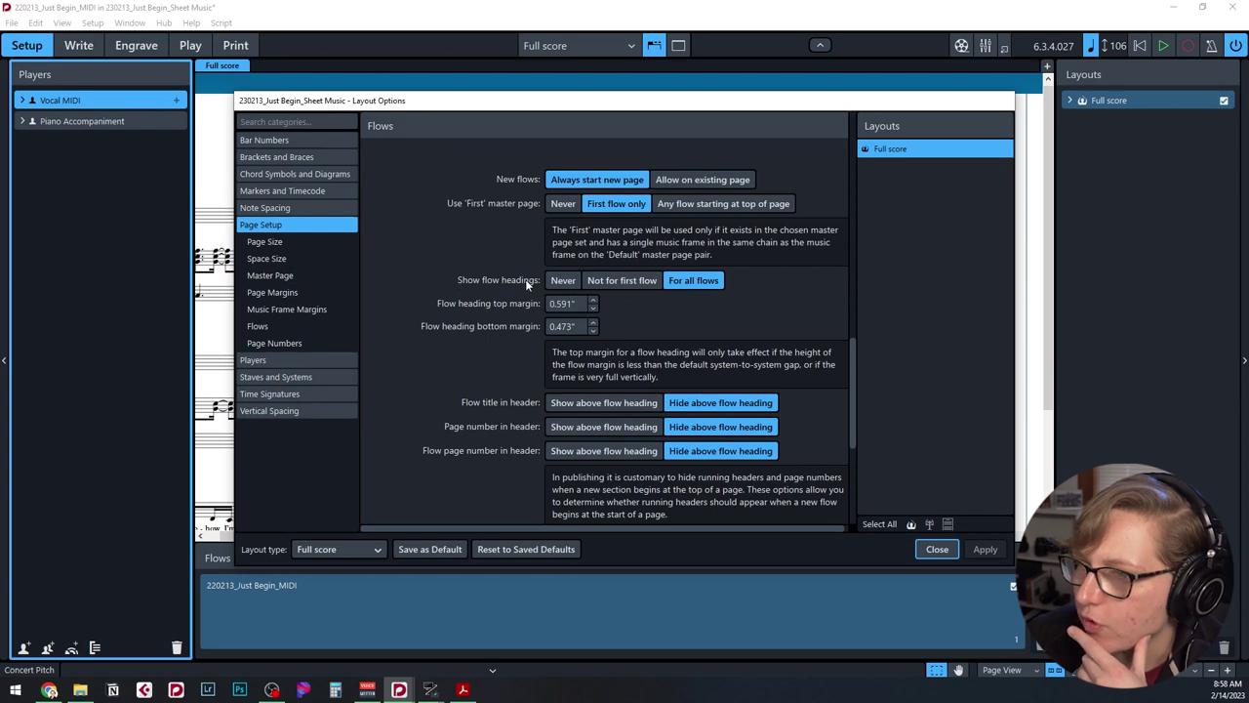
pyautogui.click(566, 280)
pyautogui.click(985, 549)
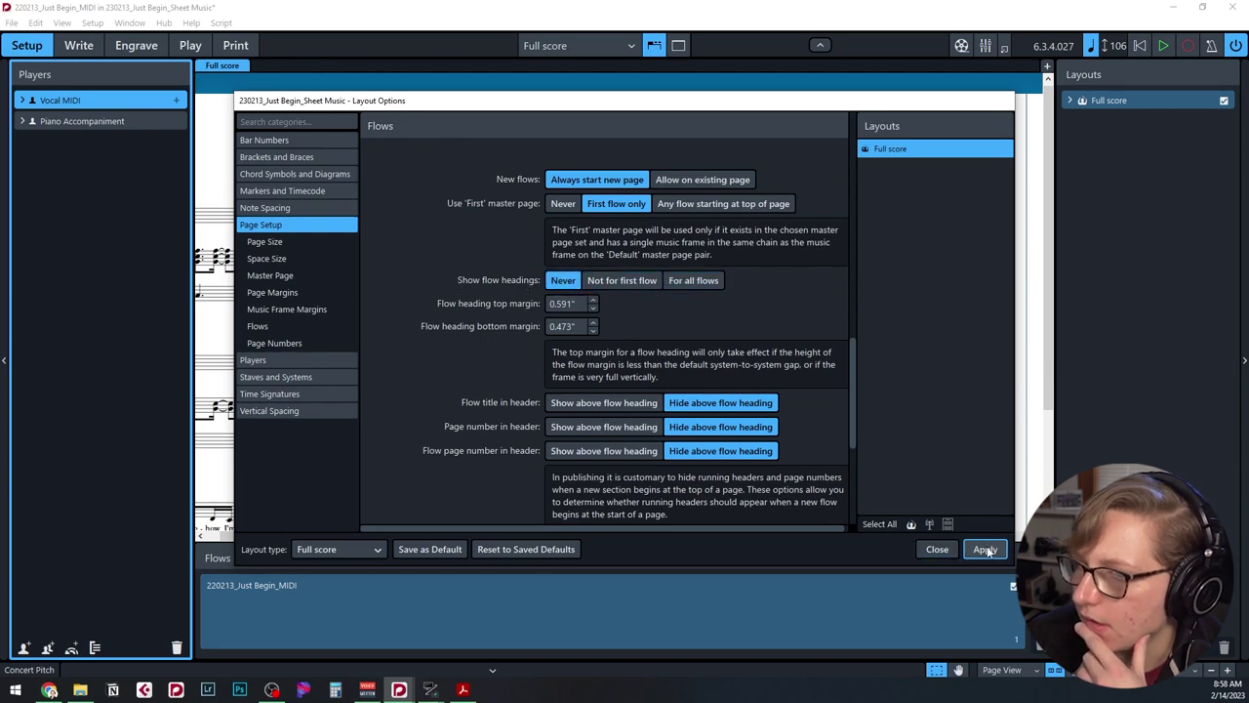
pyautogui.click(937, 550)
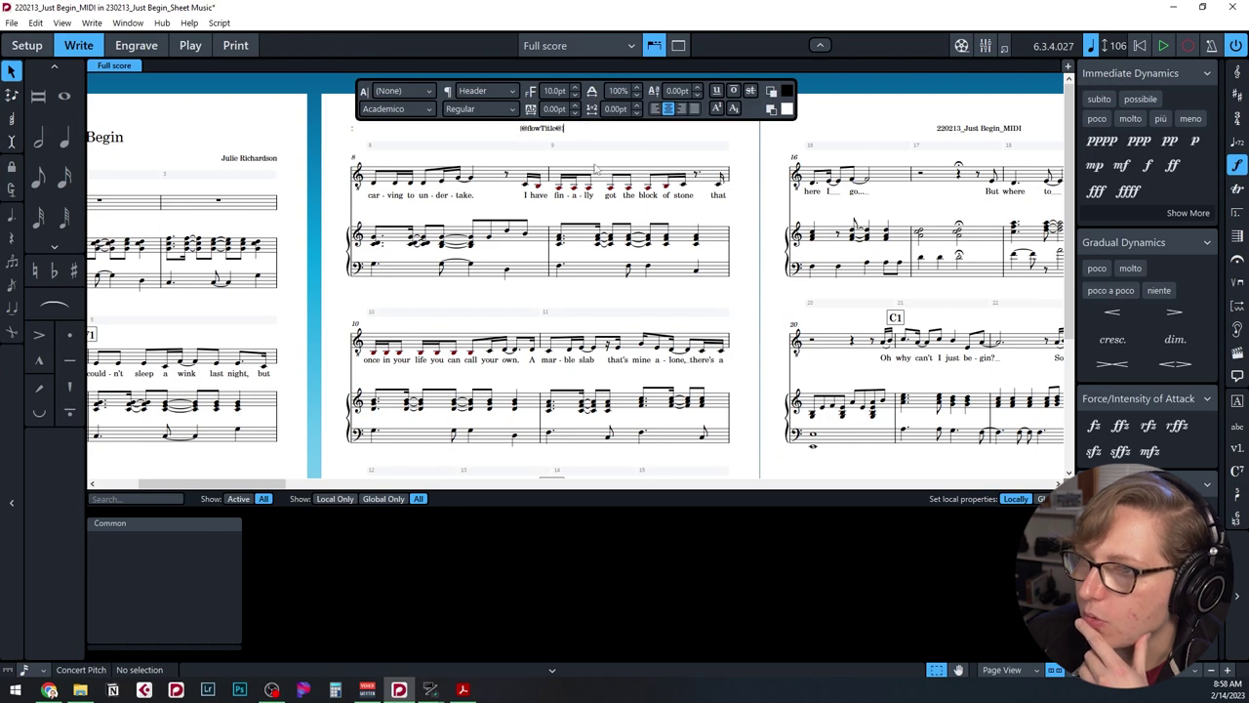
# Return to Setup mode and select the score's flow.
pyautogui.press('Escape')
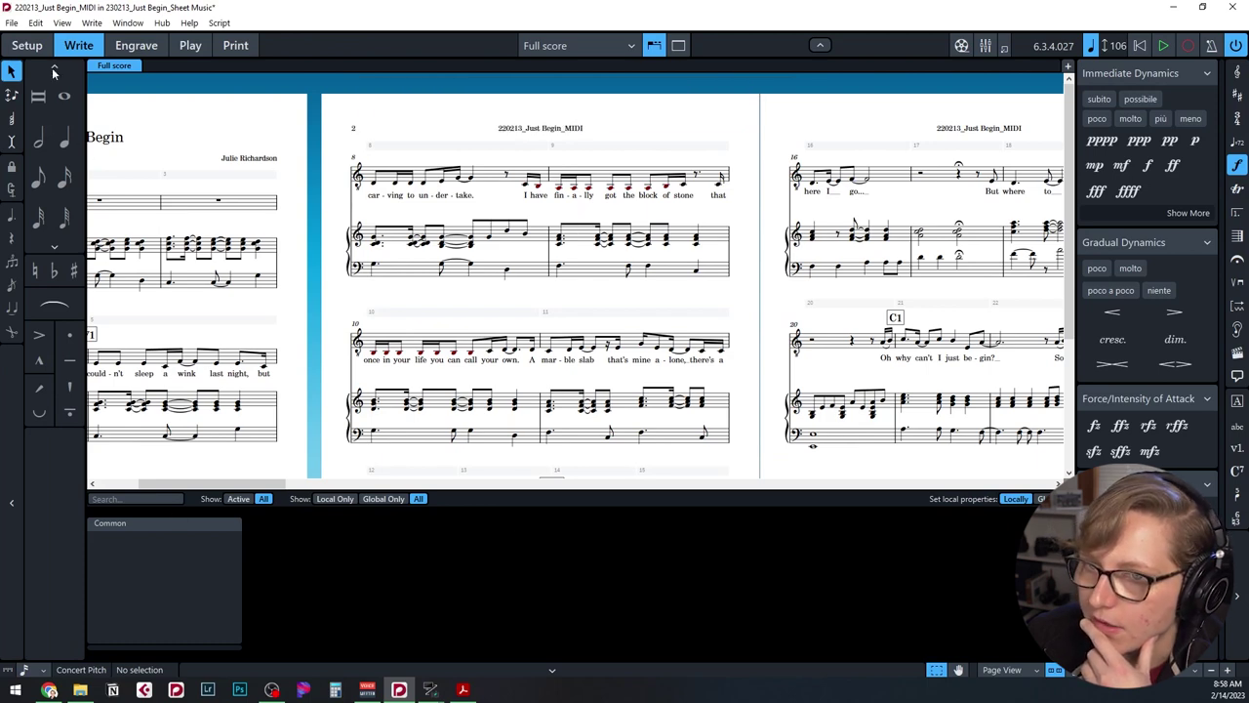
pyautogui.click(26, 45)
pyautogui.click(288, 586)
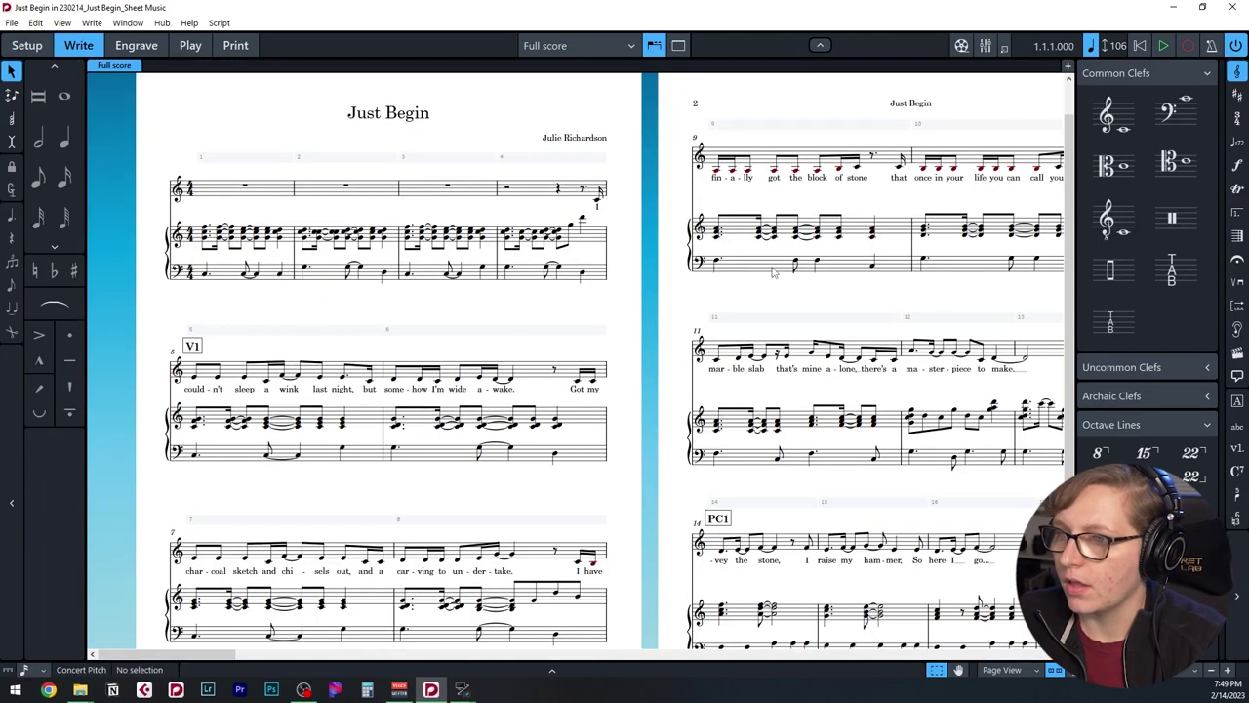
# Review the finished Just Begin score, then switch Dorico to Print mode for the full score.
pyautogui.scroll(-2, 771, 273)
pyautogui.scroll(-3, 761, 271)
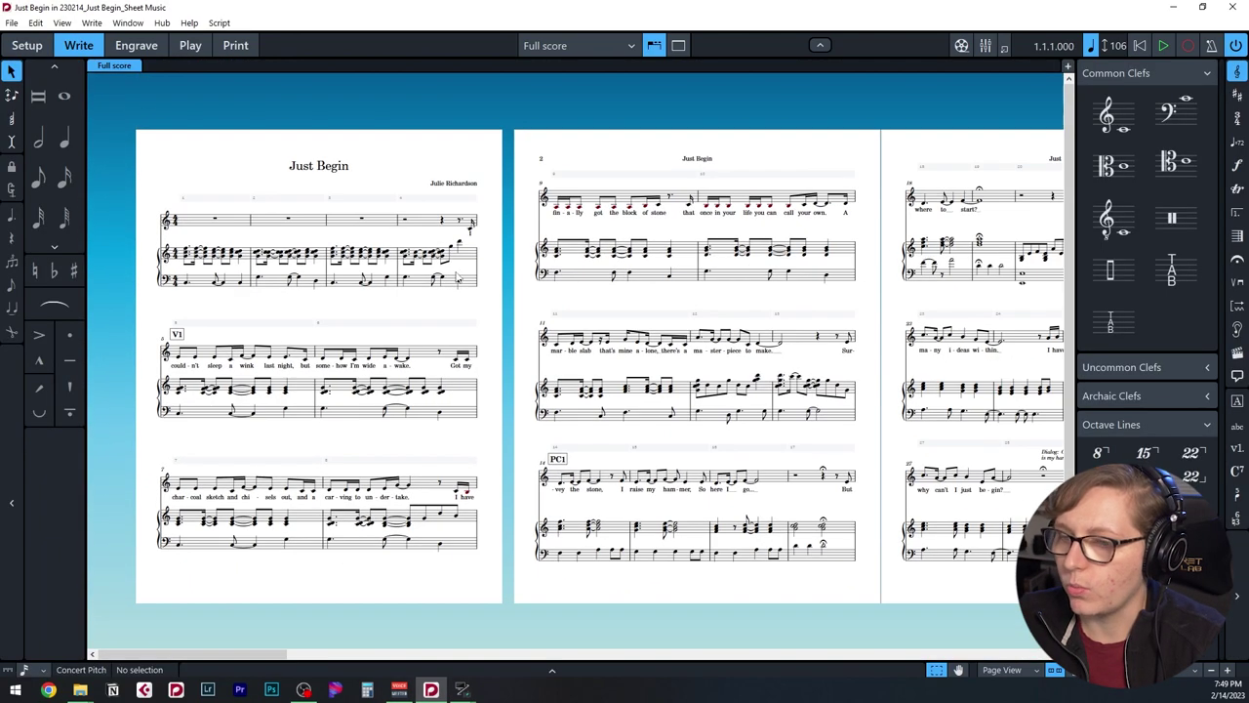
pyautogui.moveTo(140, 655); pyautogui.dragTo(136, 654)
pyautogui.scroll(1, 318, 136)
pyautogui.click(250, 46)
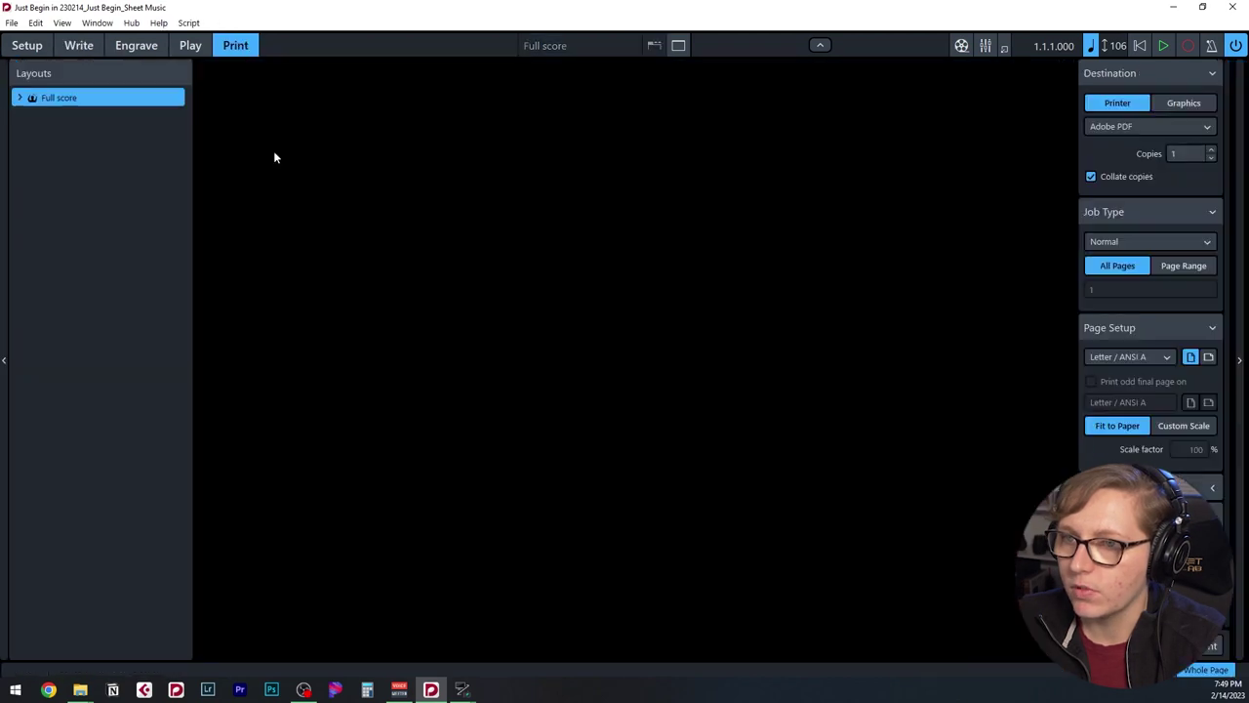